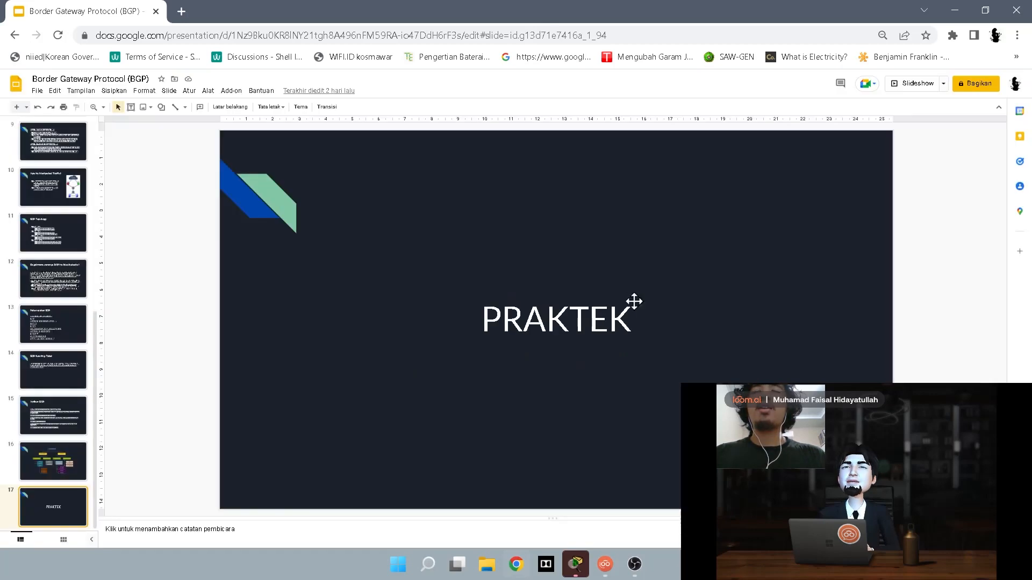
Switch to Cisco Packet Tracer and place one Router-PT and two Router-PT-Empty routers in a triangular layout on the empty workspace.
left_click(578, 566)
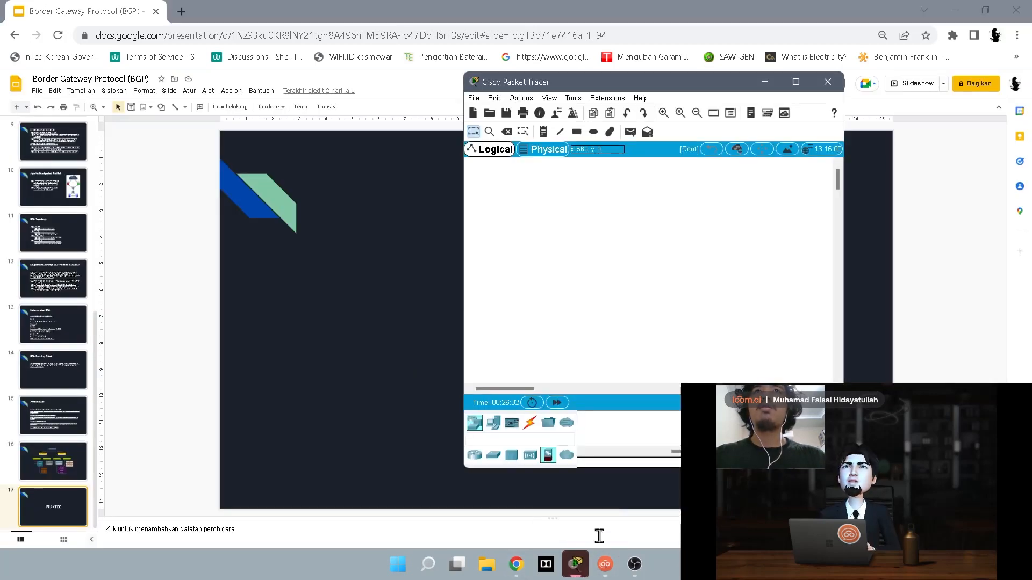
left_click(796, 81)
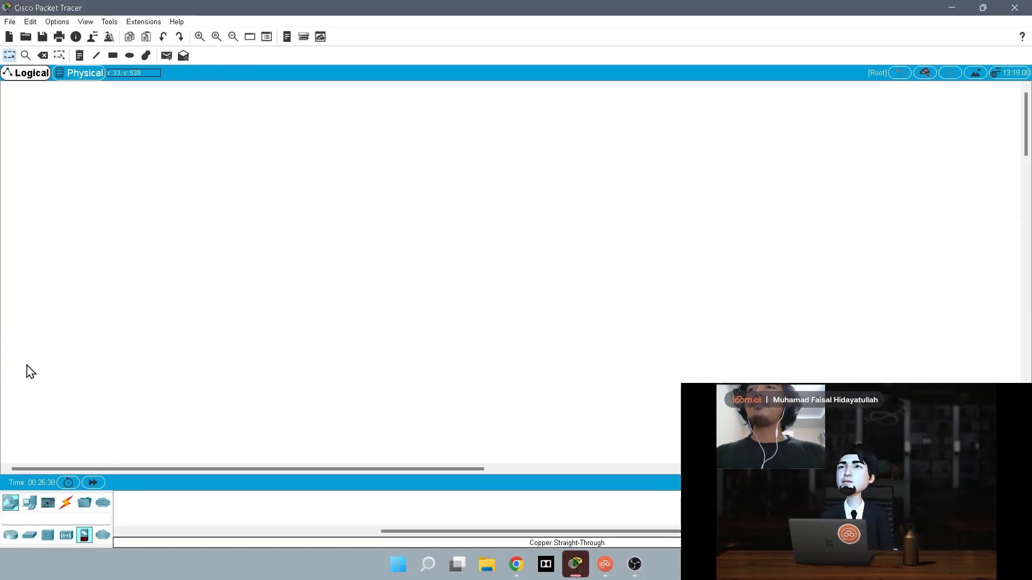
left_click(11, 535)
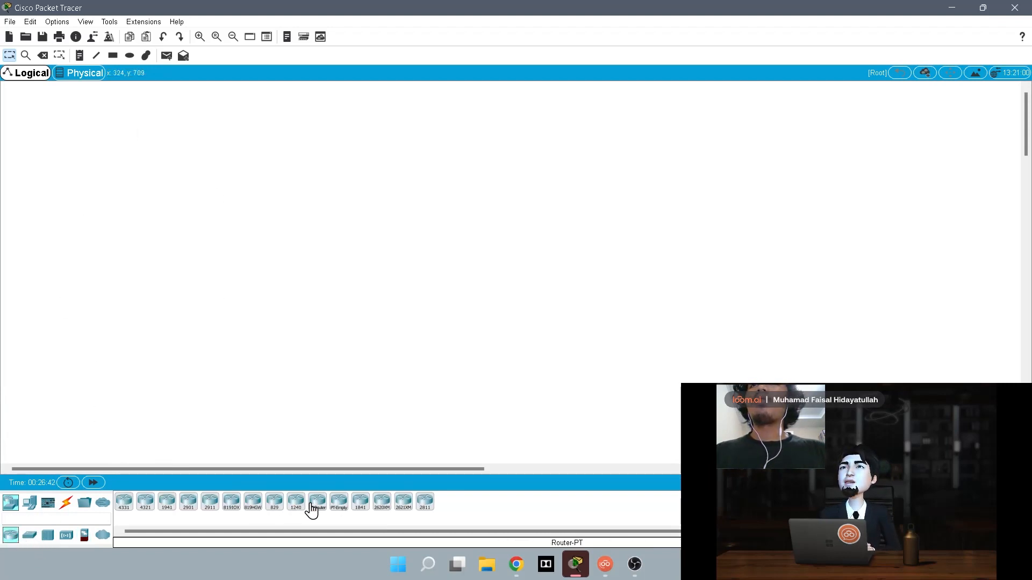
left_click_drag(319, 511, 360, 338)
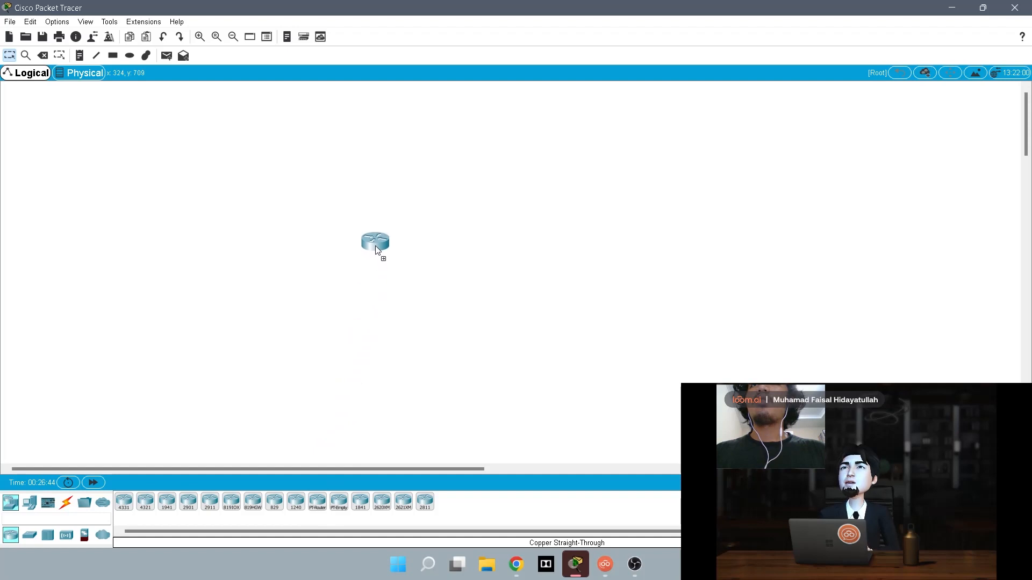
left_click_drag(339, 503, 558, 319)
left_click_drag(371, 388, 368, 389)
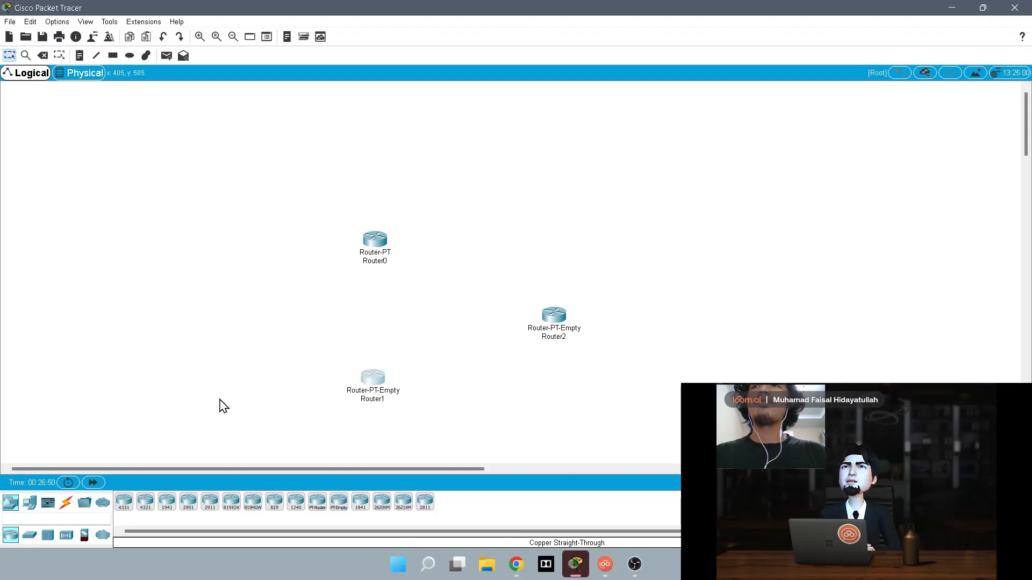
Place three 2960 switches, one beside each router, and align them with their routers.
left_click(30, 536)
left_click_drag(124, 502, 228, 240)
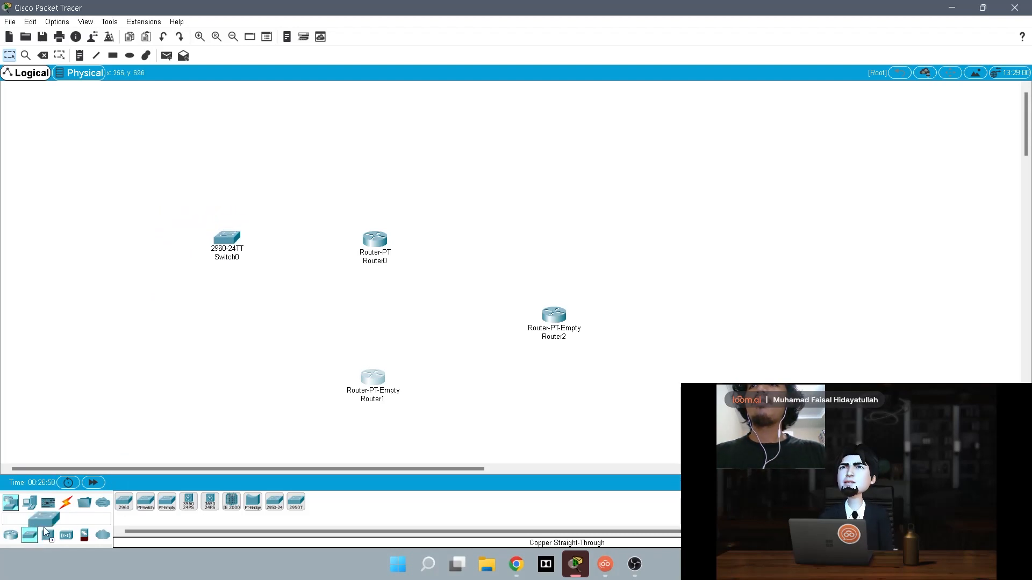
left_click_drag(124, 502, 227, 411)
left_click_drag(124, 502, 729, 336)
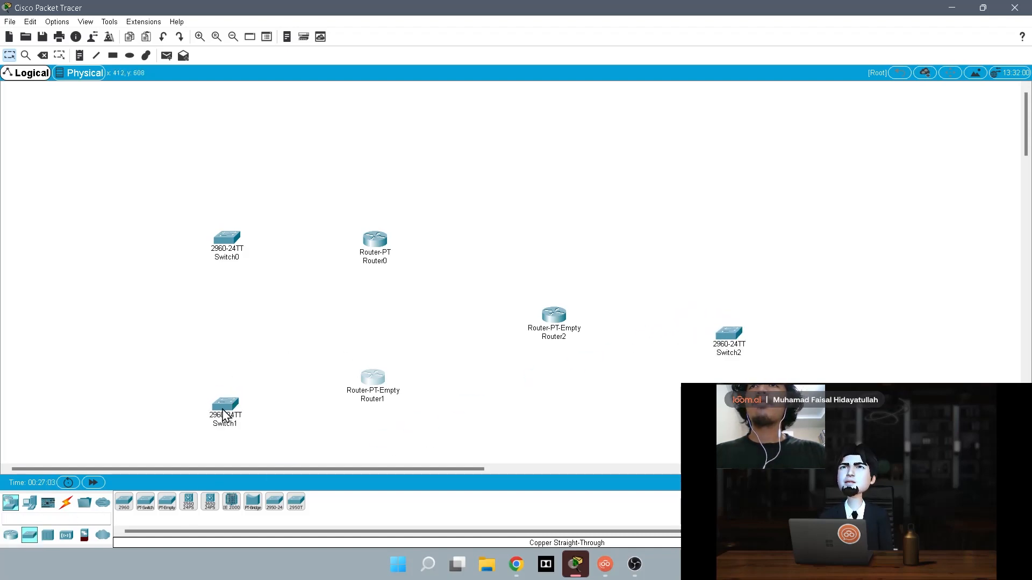
left_click_drag(225, 415, 225, 395)
left_click_drag(731, 344, 725, 330)
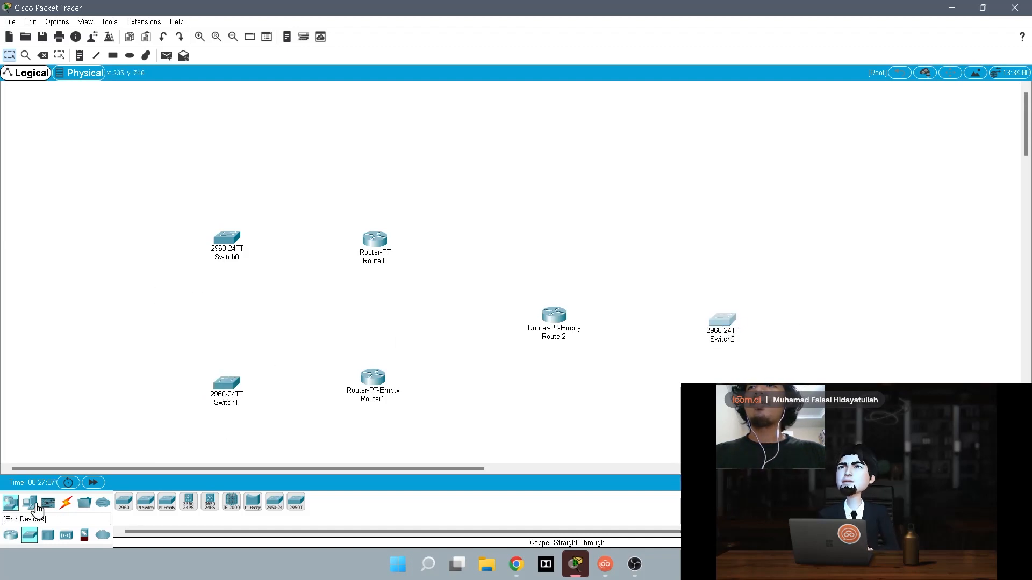
Place three PCs on the outer side of the switches, one per switch.
left_click(36, 508)
left_click_drag(124, 502, 124, 401)
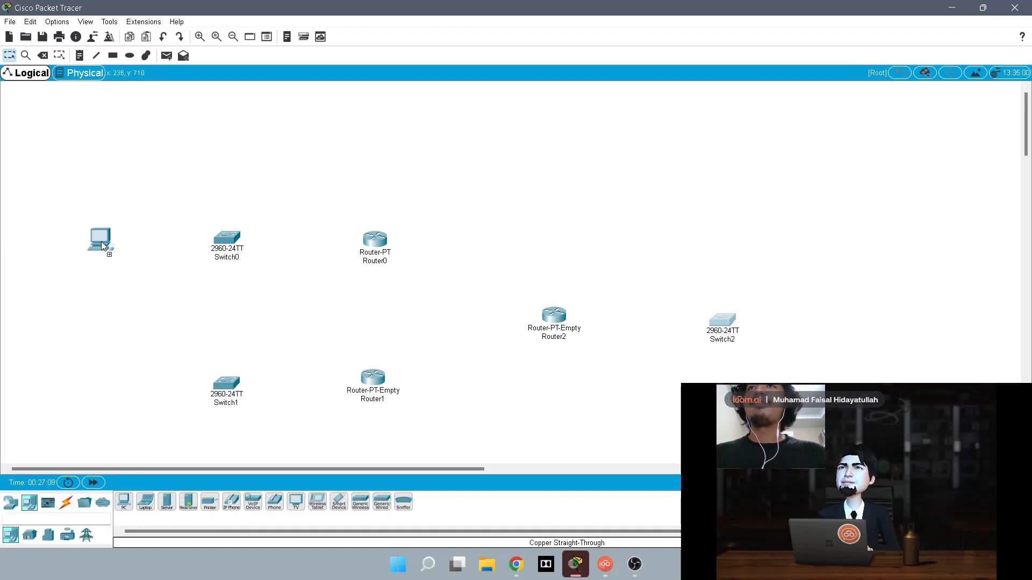
left_click_drag(102, 240, 88, 240)
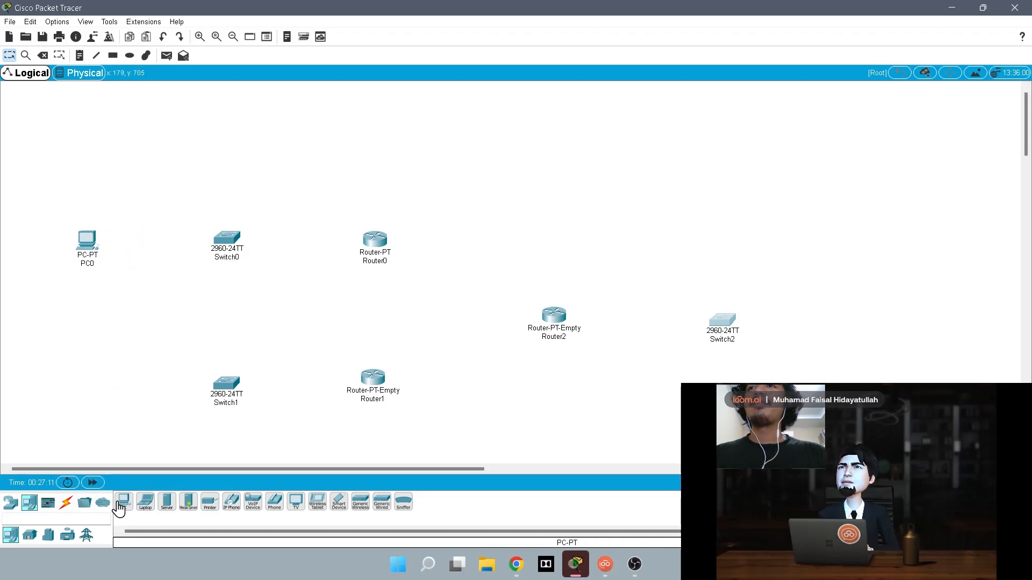
left_click_drag(119, 508, 891, 330)
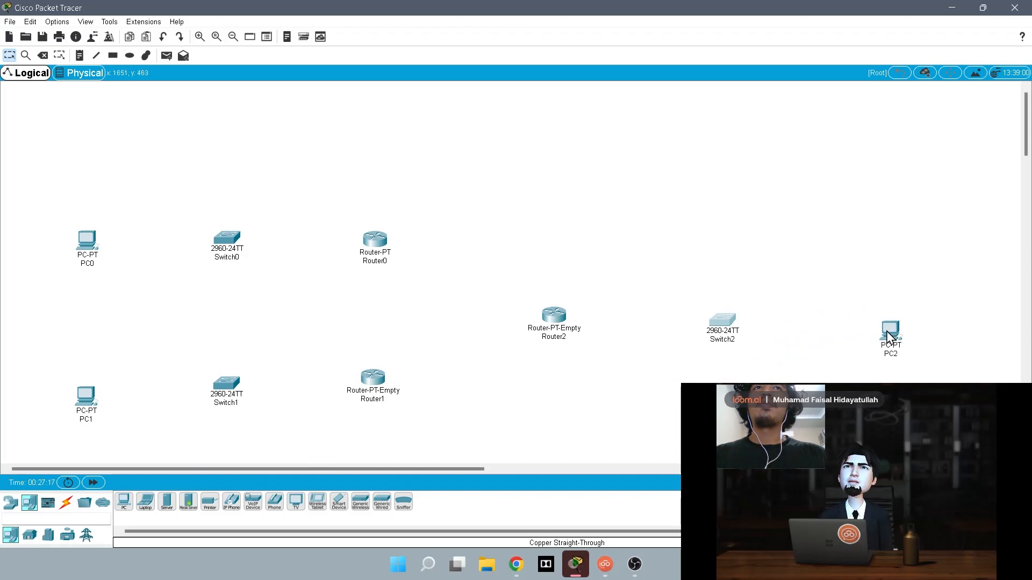
scroll(543, 381, "down", 1)
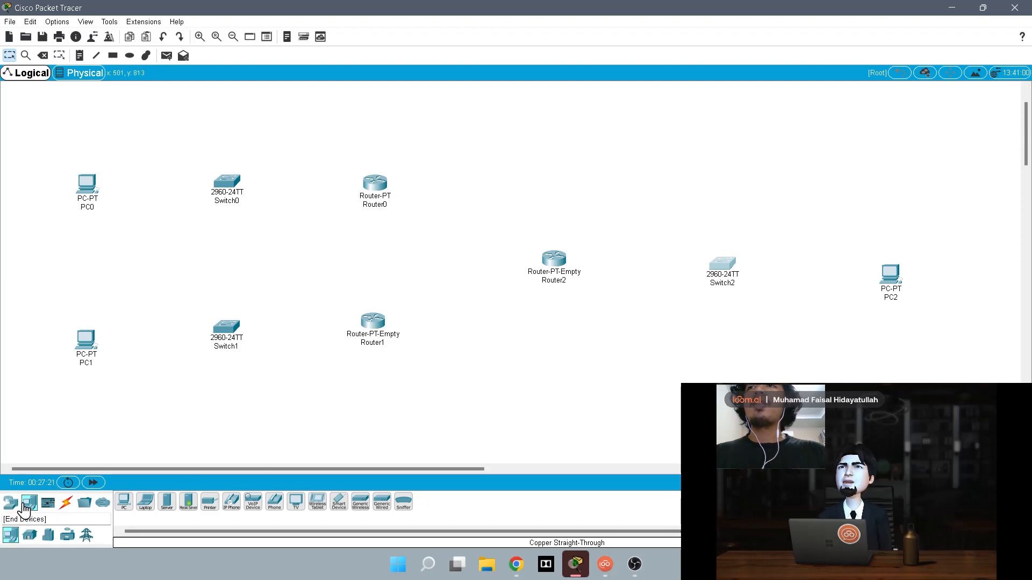
Try to connect Router0 to Router1 with an automatically chosen connection type.
left_click(69, 506)
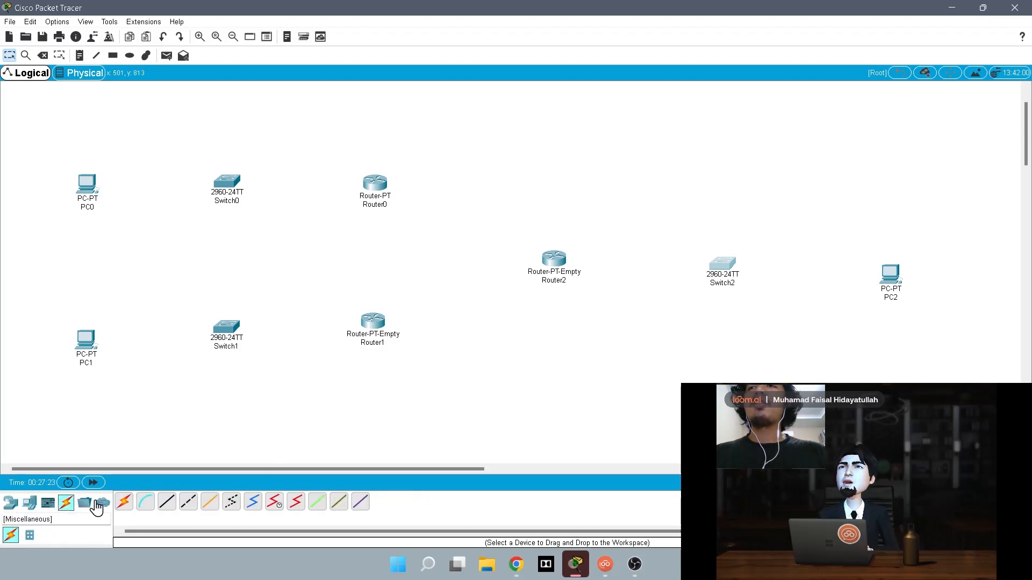
left_click(124, 503)
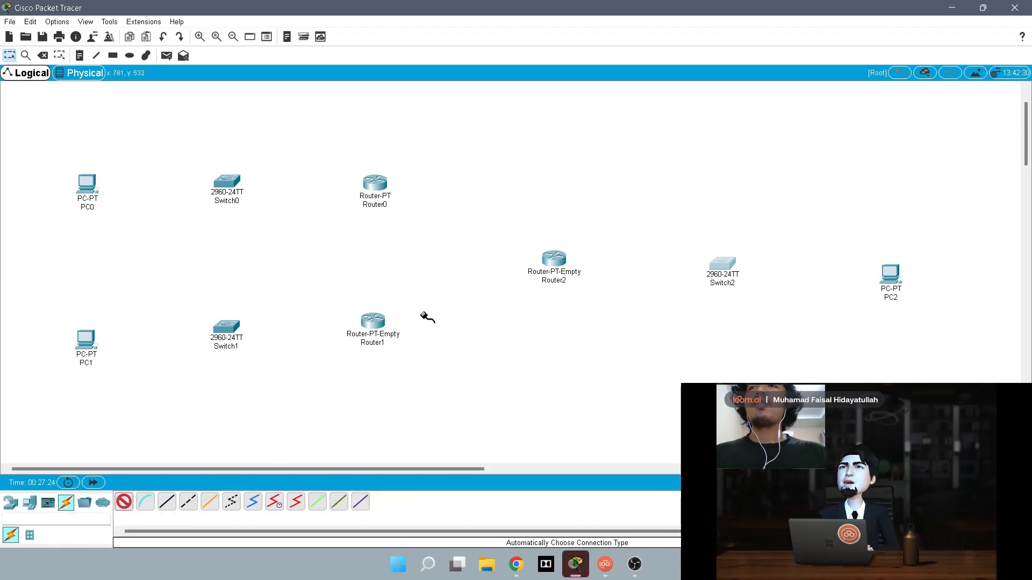
left_click(375, 186)
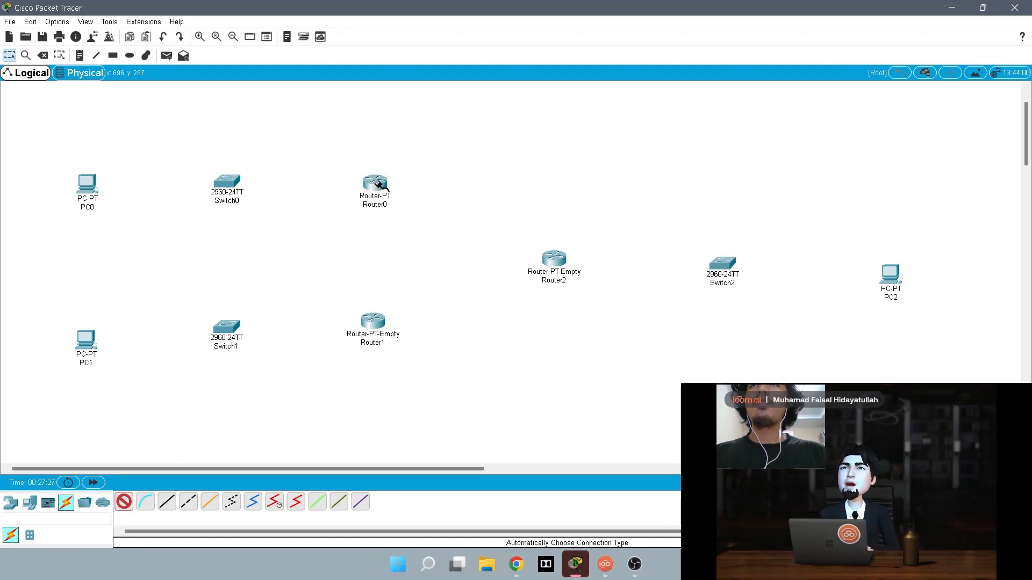
left_click(376, 184)
left_click(561, 296)
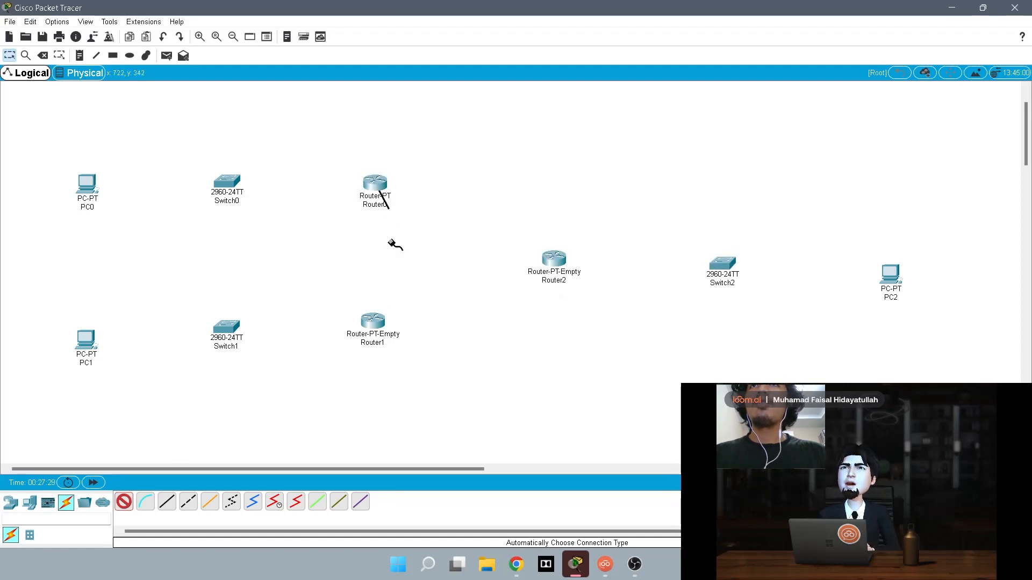
left_click(374, 321)
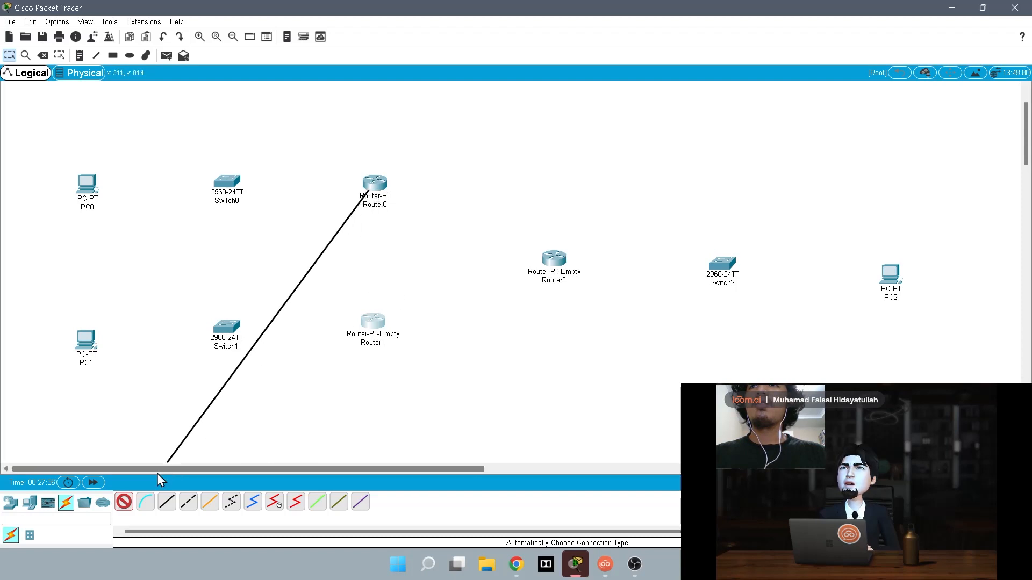
left_click(123, 502)
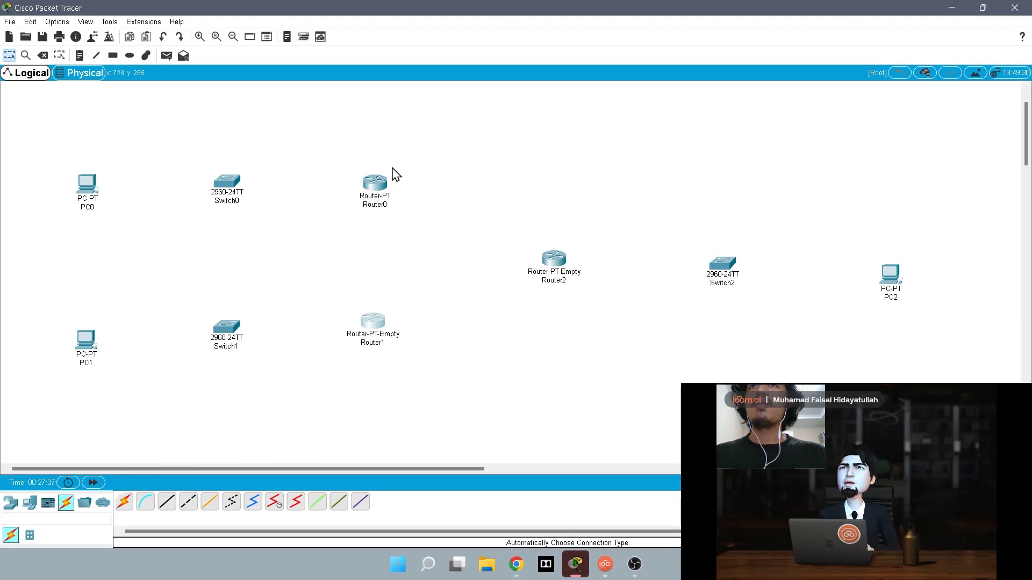
left_click(124, 502)
left_click(377, 184)
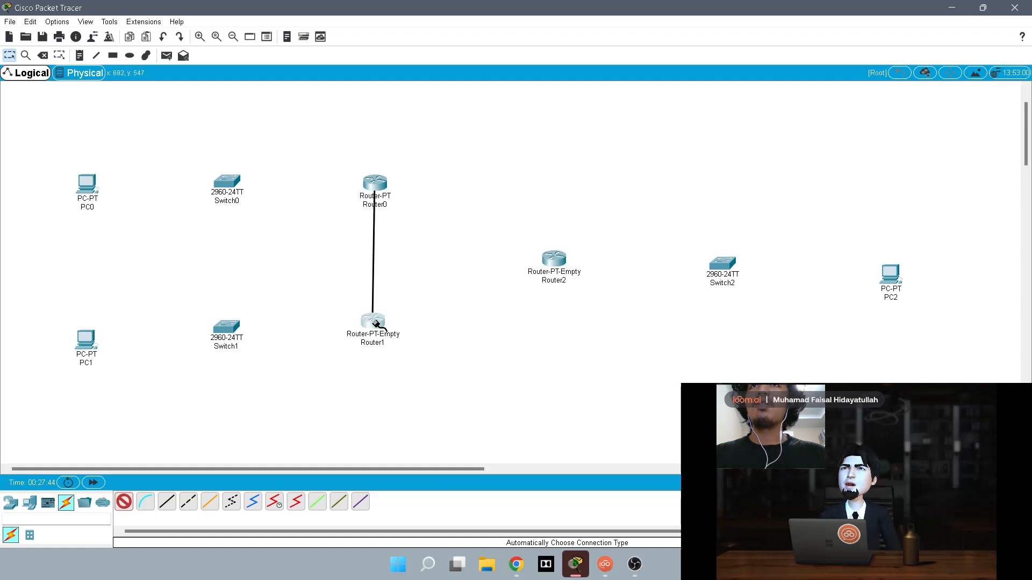
left_click(167, 502)
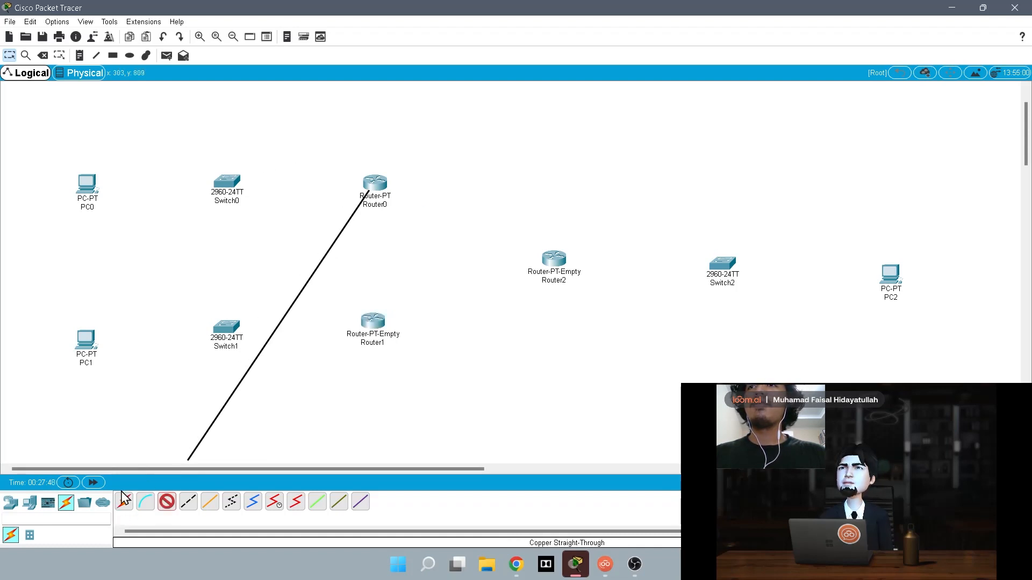
left_click(166, 501)
Connect Router0 to port FastEthernet0/1 of Switch0 with a copper straight-through cable.
left_click(167, 501)
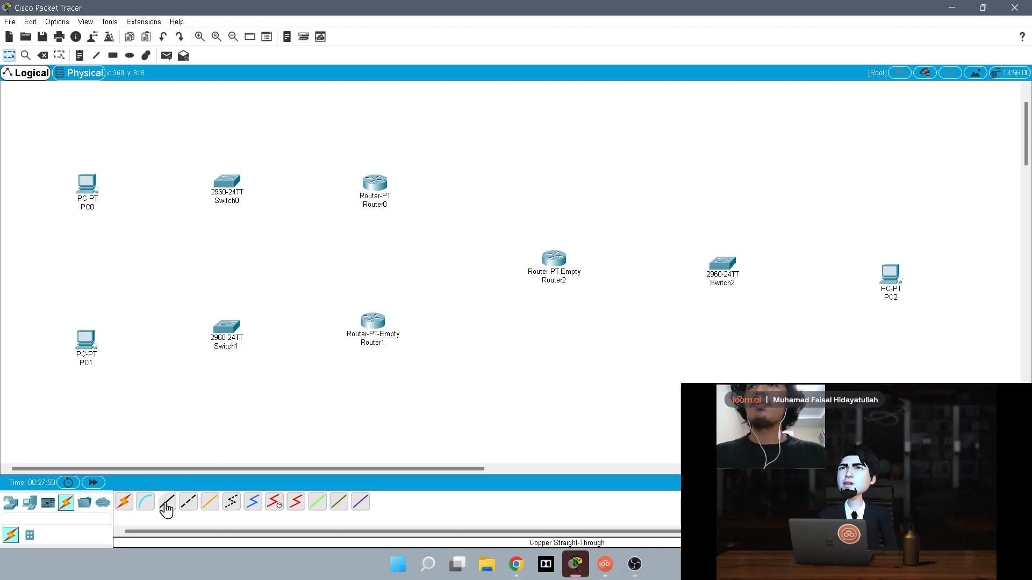
left_click(381, 186)
left_click(442, 216)
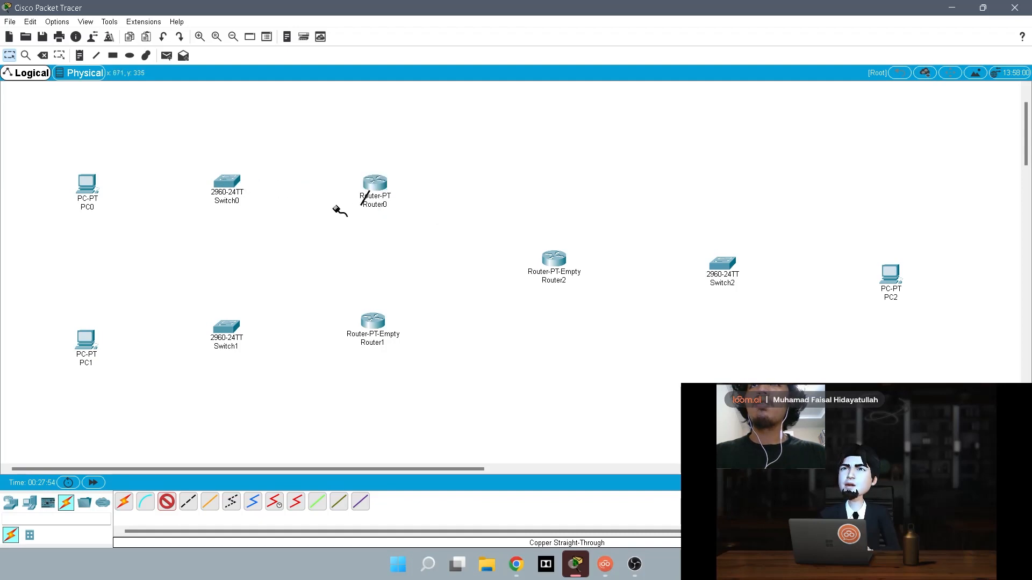
left_click(230, 181)
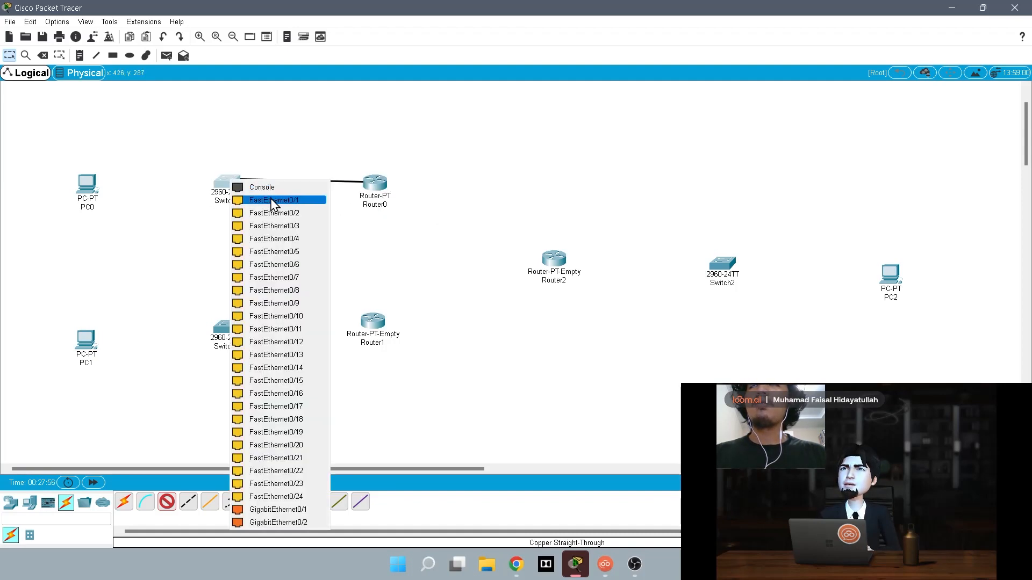
left_click(271, 201)
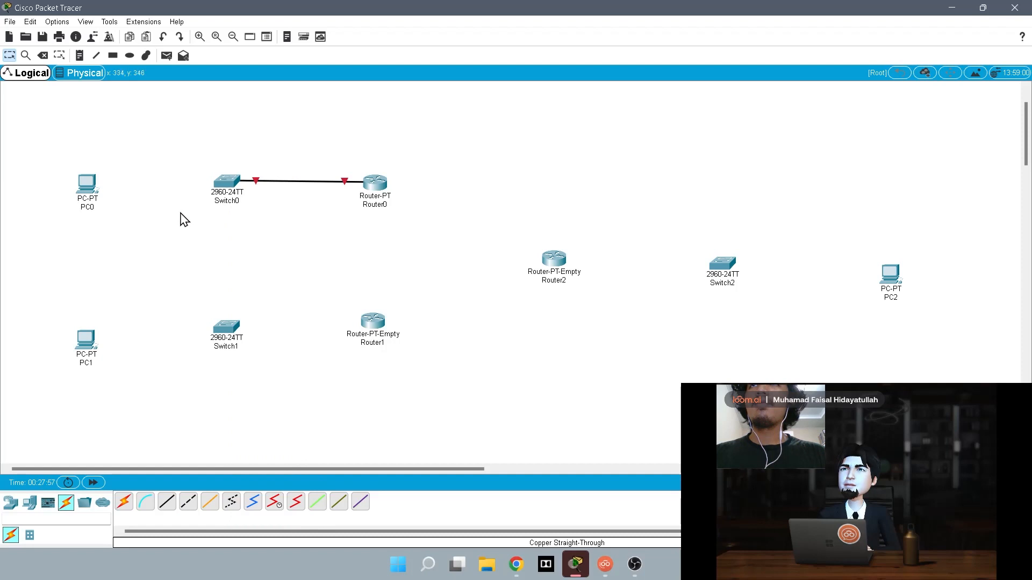
Try to start a copper straight-through cable from Router1.
left_click(167, 502)
left_click(375, 322)
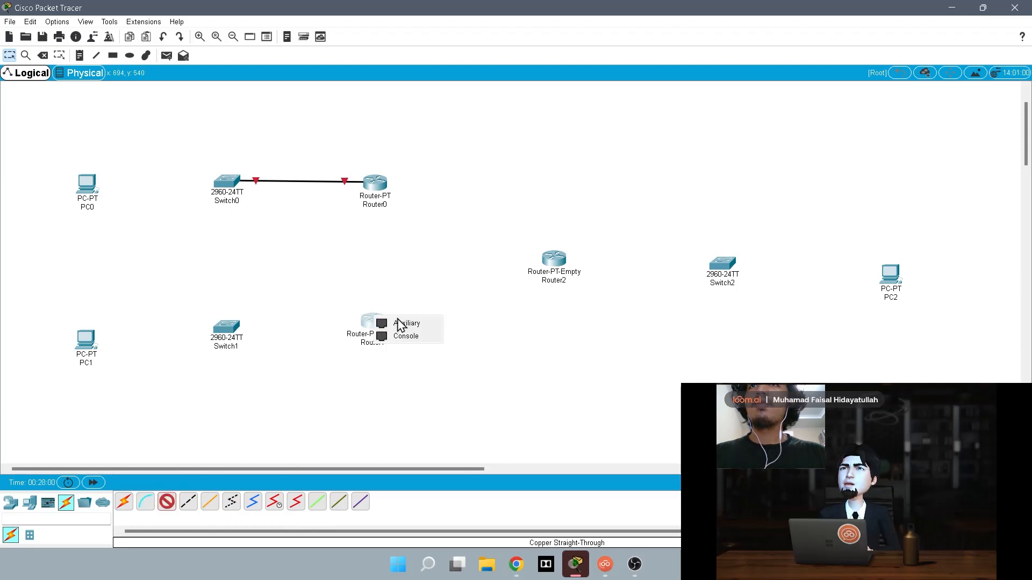
left_click(362, 325)
left_click(304, 398)
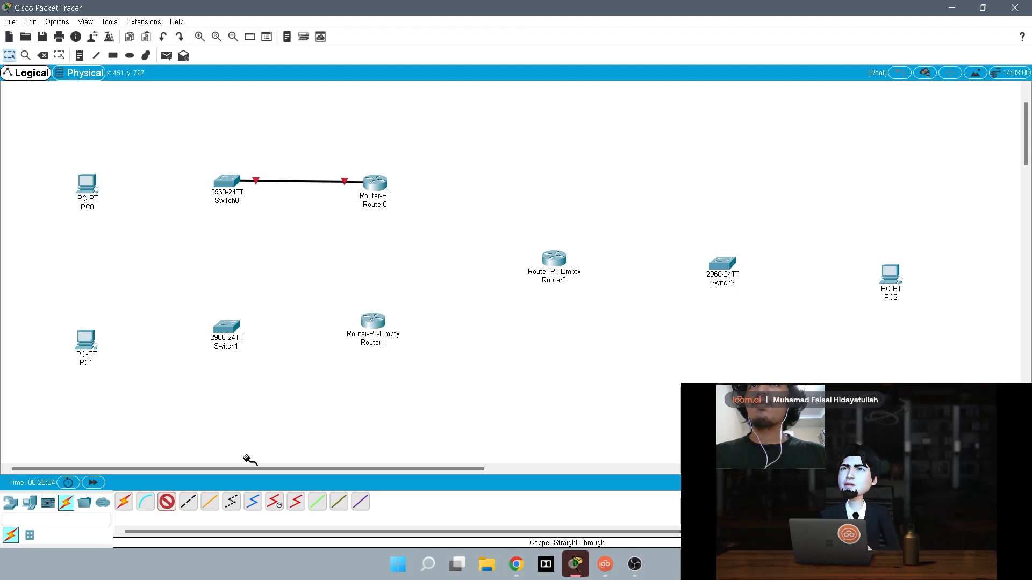
left_click(188, 501)
left_click(376, 327)
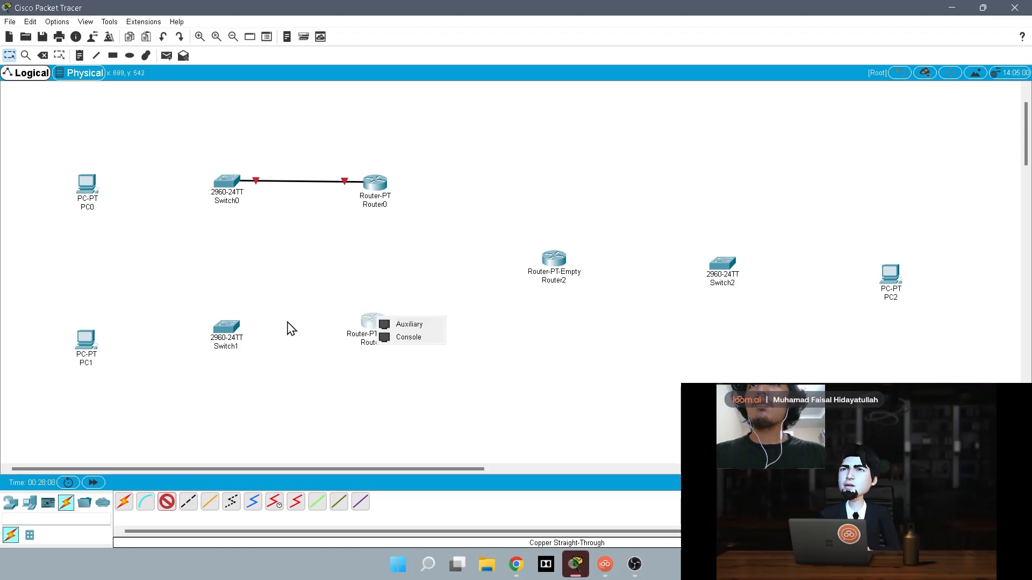
left_click(326, 314)
left_click(371, 328)
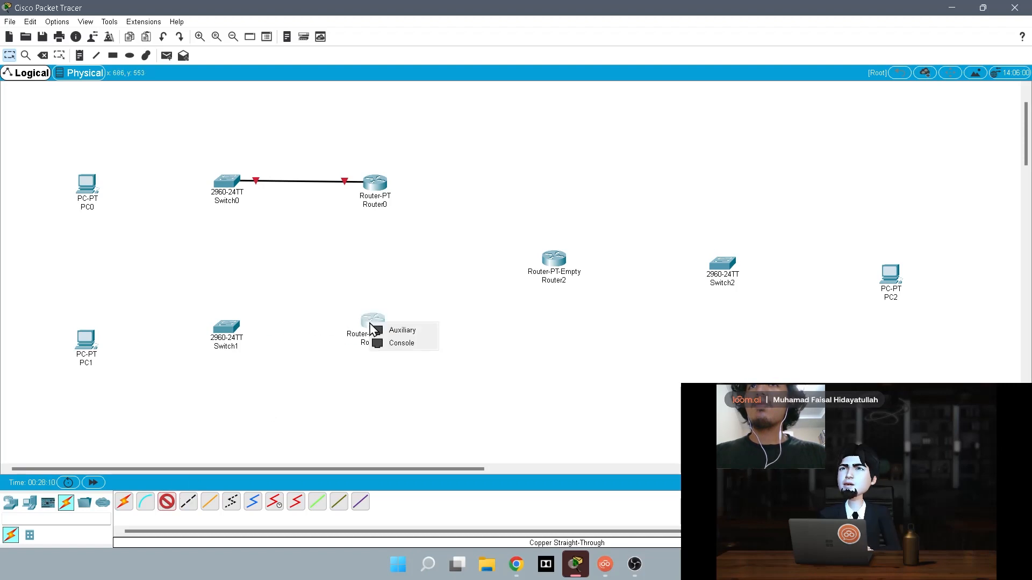
left_click(188, 434)
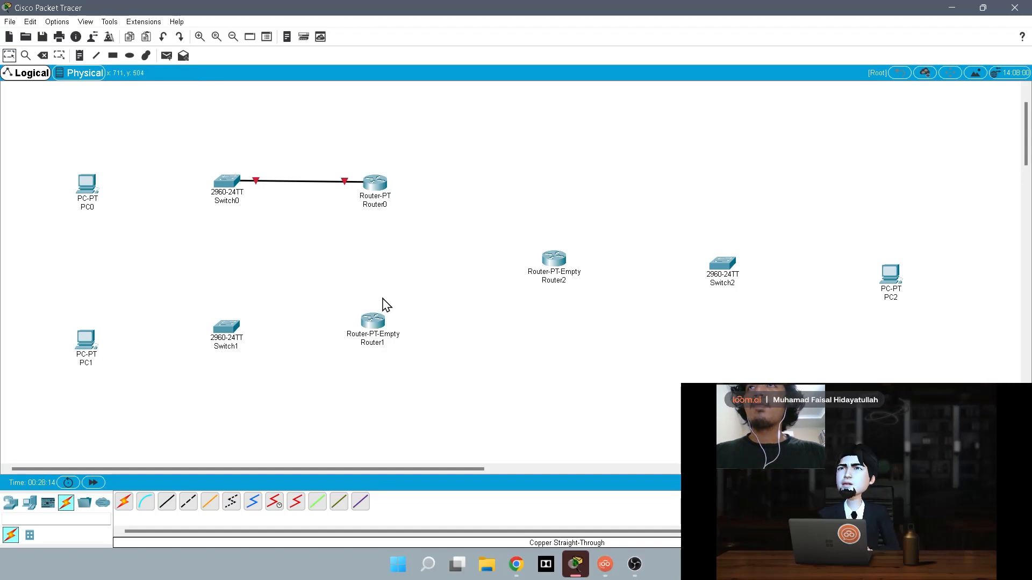
Check Router1's modules and interface configuration, and delete both Router-PT-Empty routers, Router1 and Router2.
left_click(372, 324)
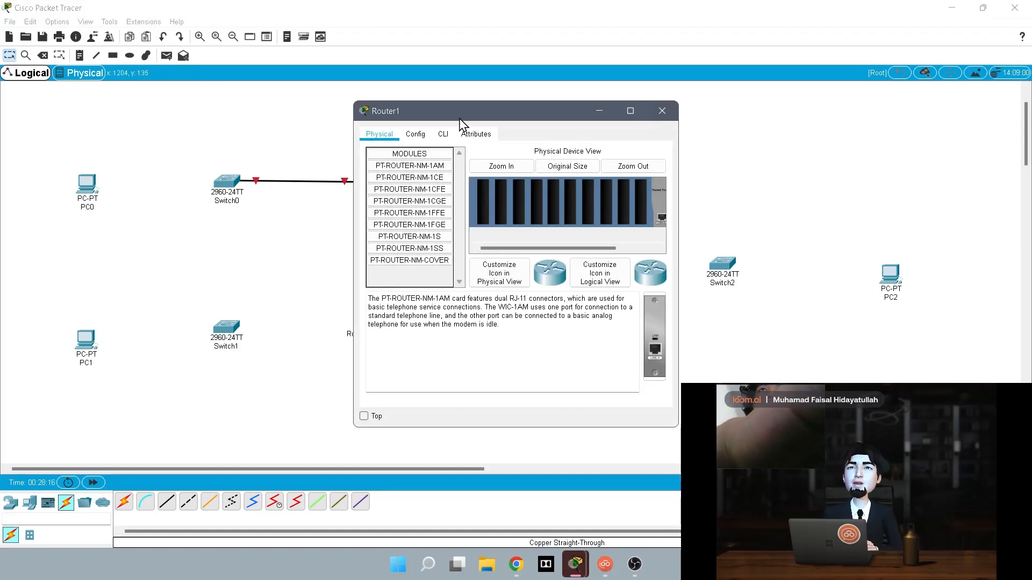
left_click(416, 134)
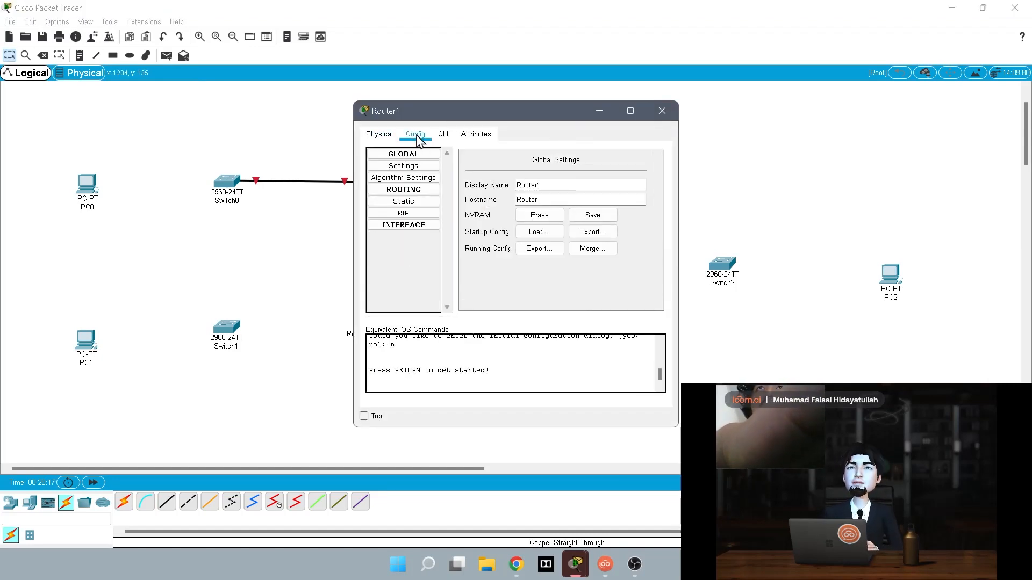
left_click(416, 225)
left_click(663, 108)
key("Delete")
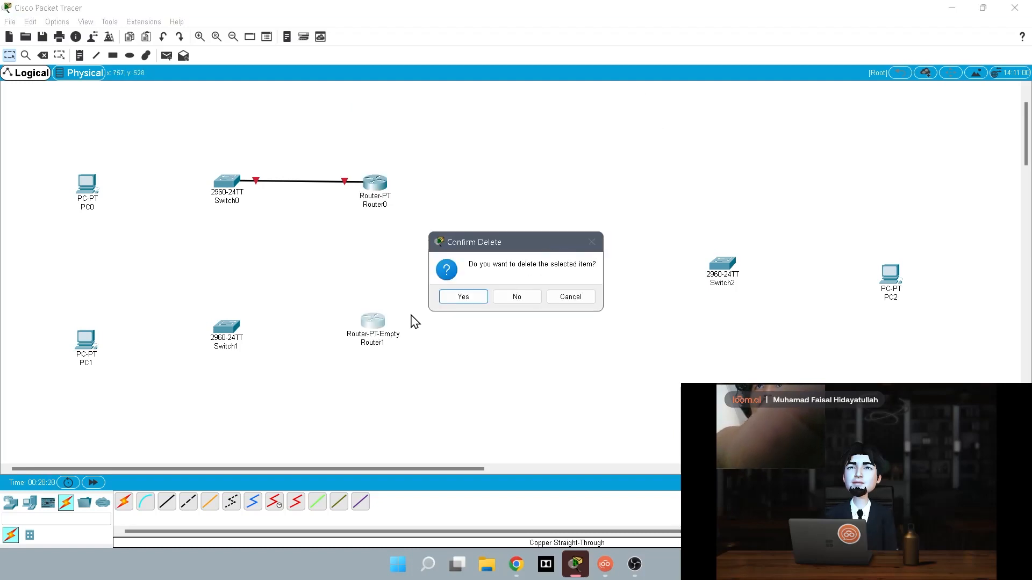
left_click(468, 298)
left_click(565, 259)
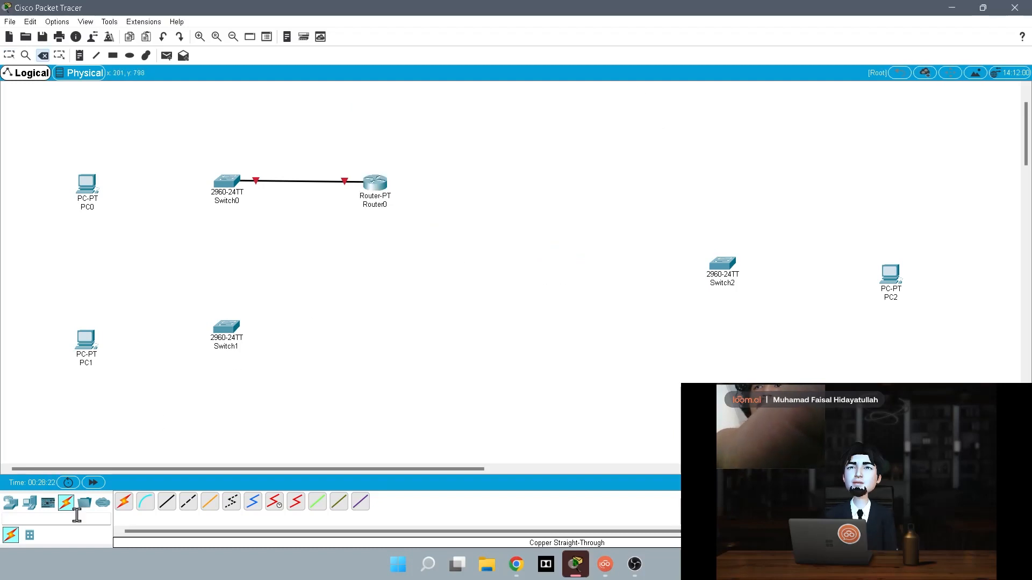
Place two Router-PT routers, one beside Switch1 and one between Router0 and Switch2.
left_click(10, 502)
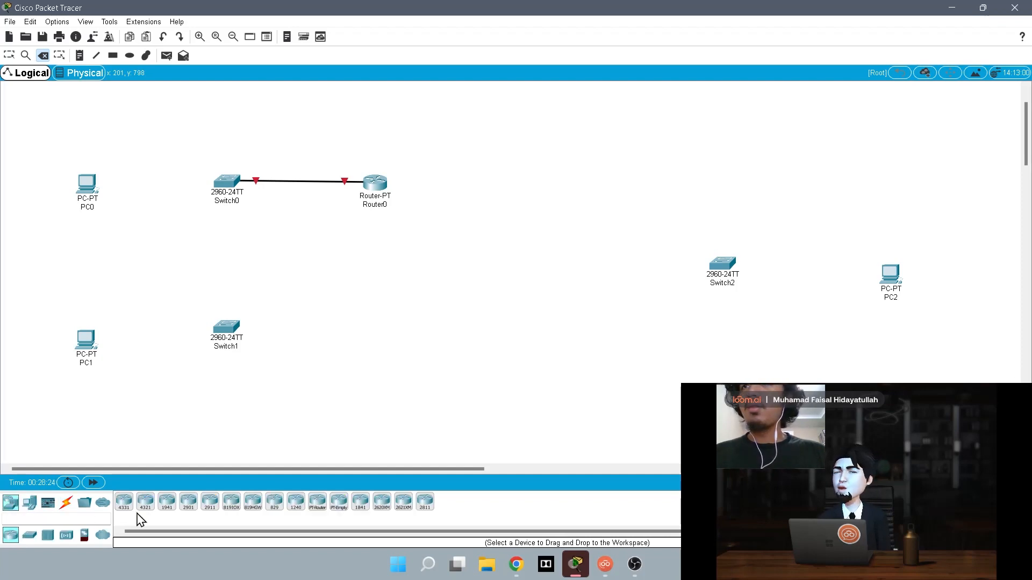
left_click(318, 502)
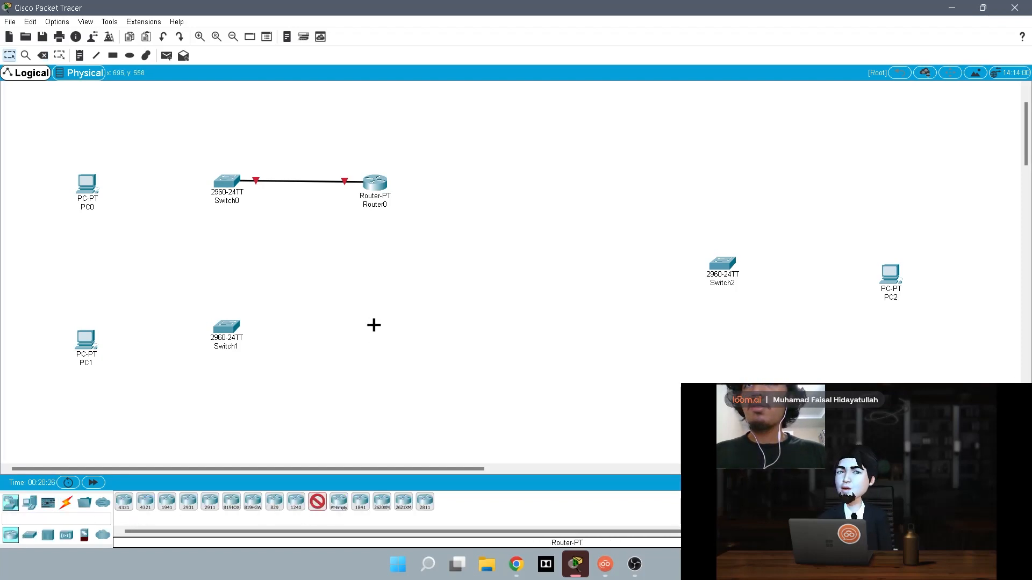
left_click(373, 328)
left_click(317, 503)
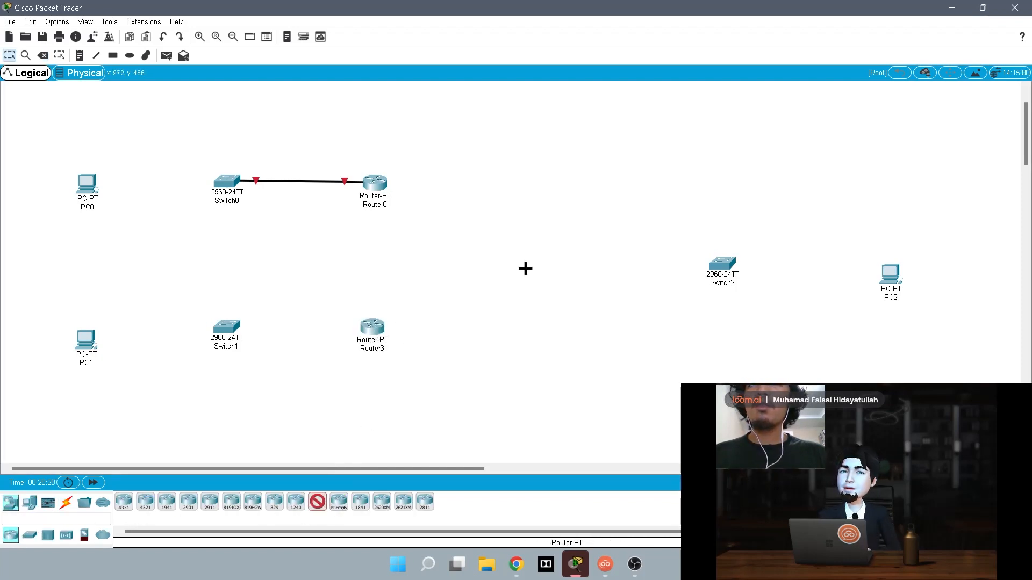
left_click(548, 260)
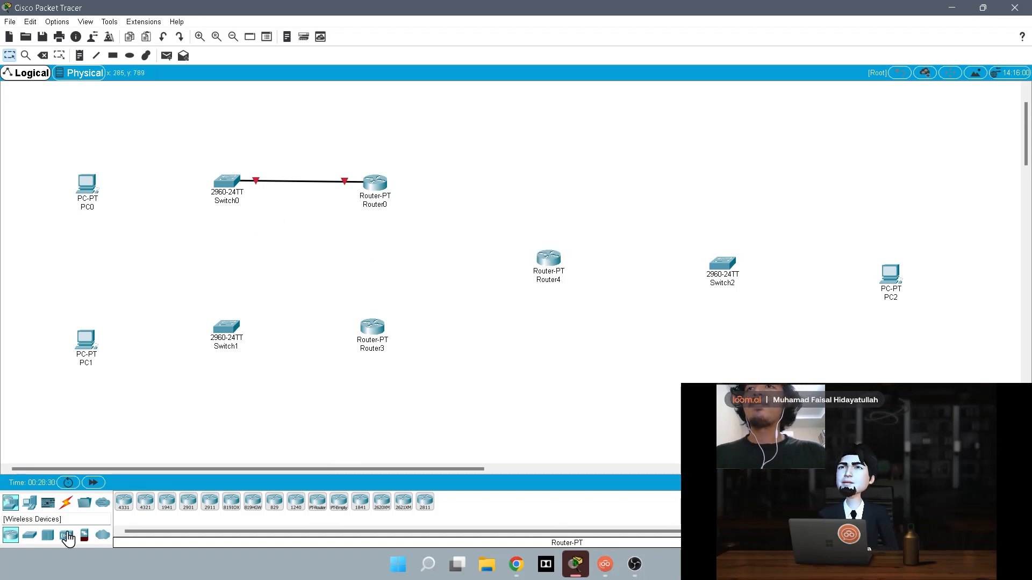
Link Router0, Router3 and Router4 to each other in a triangle using automatically chosen connections.
left_click(66, 503)
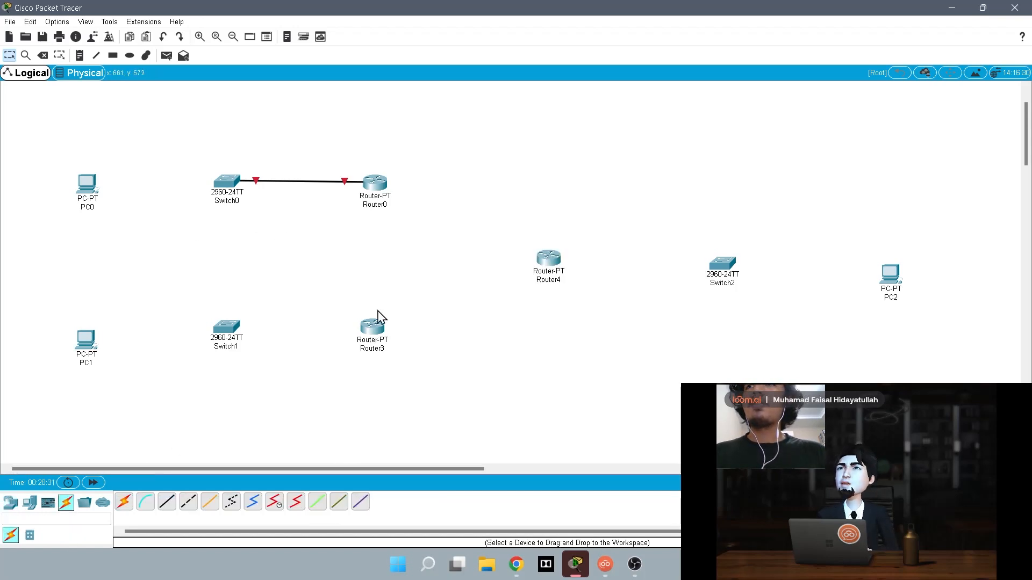
left_click(124, 502)
left_click(375, 194)
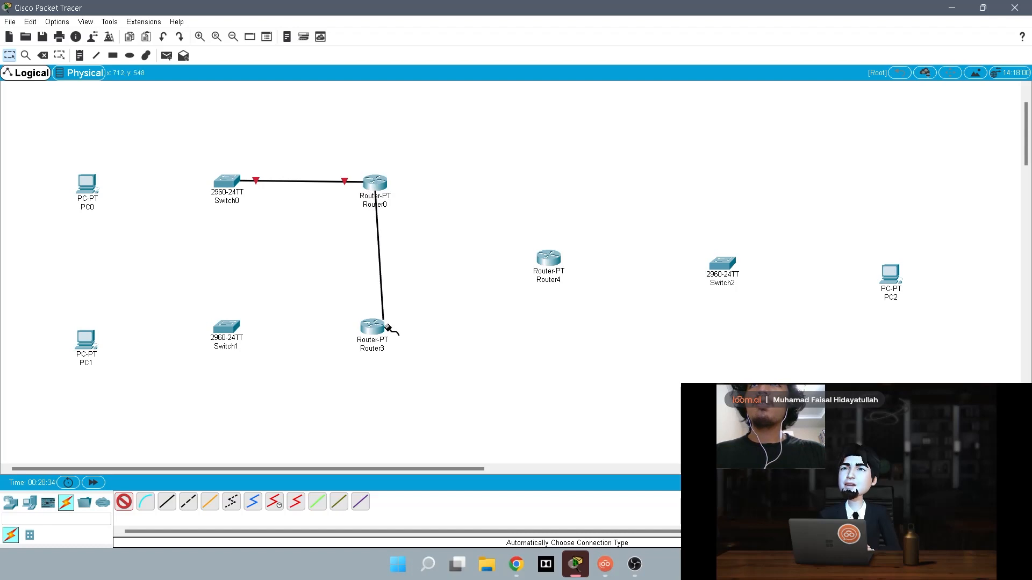
left_click(374, 329)
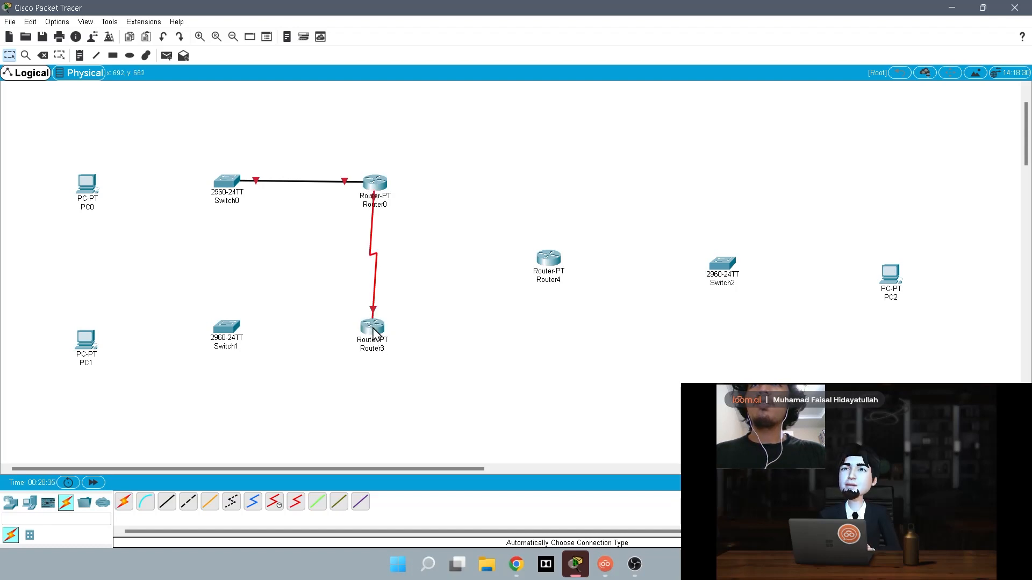
left_click(123, 503)
left_click(130, 505)
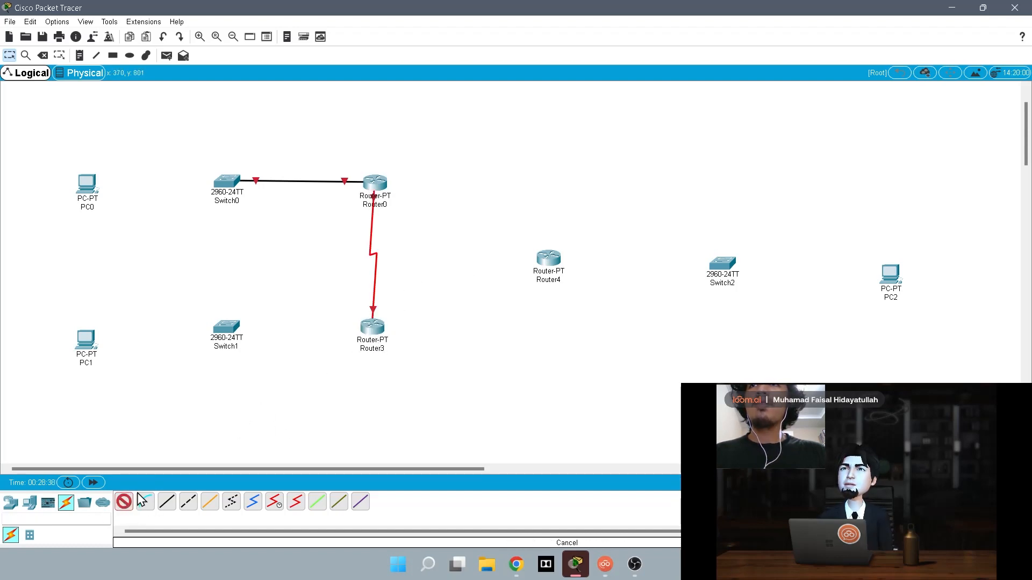
left_click(549, 260)
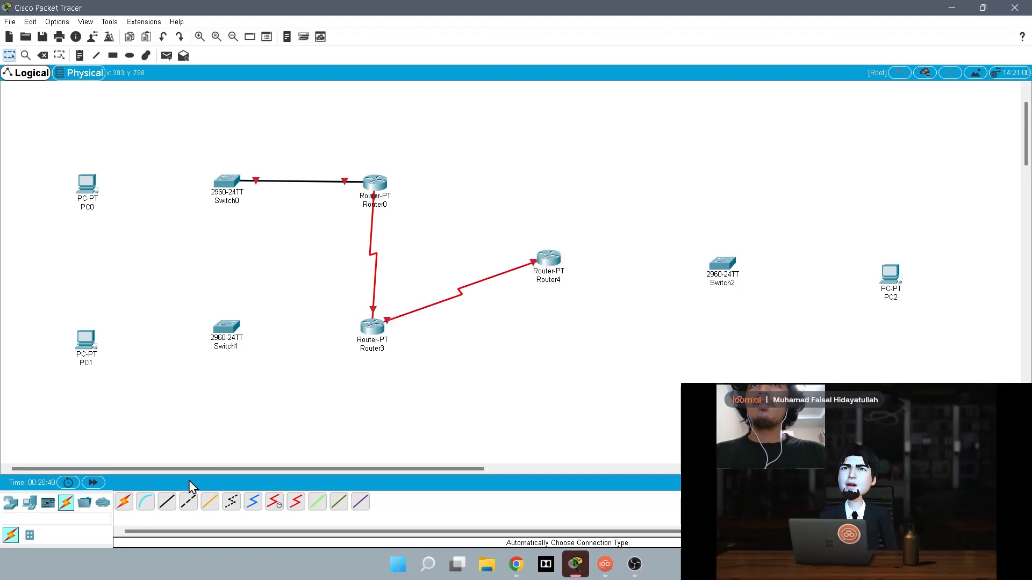
left_click(123, 502)
left_click(549, 260)
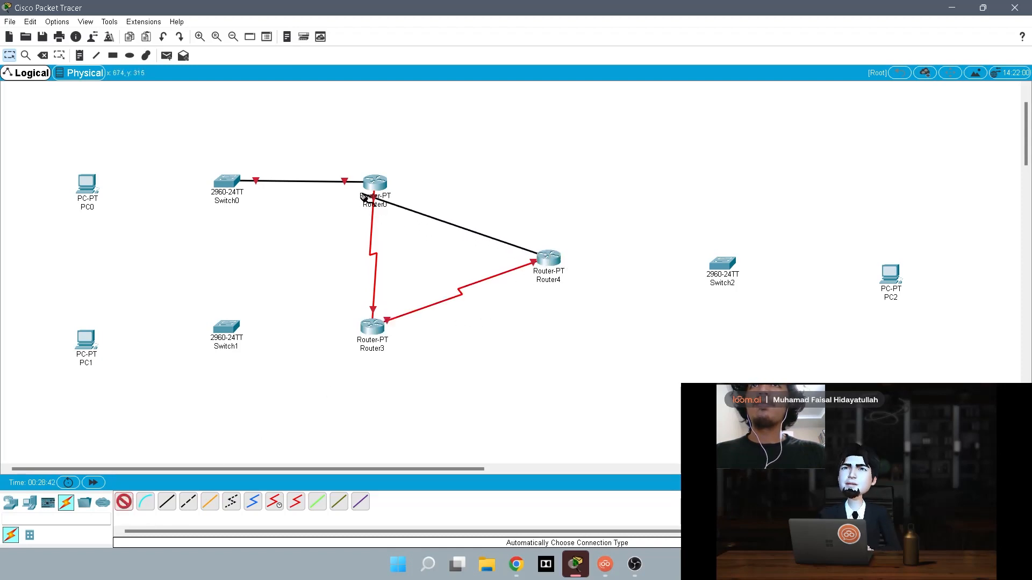
left_click(377, 185)
Connect Router3 to port FastEthernet0/1 of Switch1 with a copper straight-through cable.
left_click(167, 503)
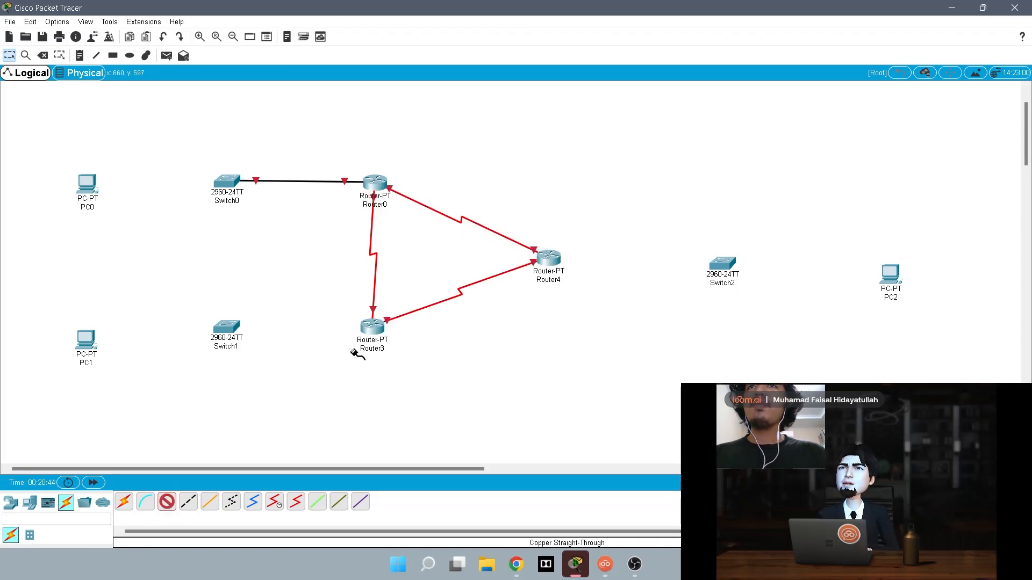
left_click(375, 328)
left_click(391, 358)
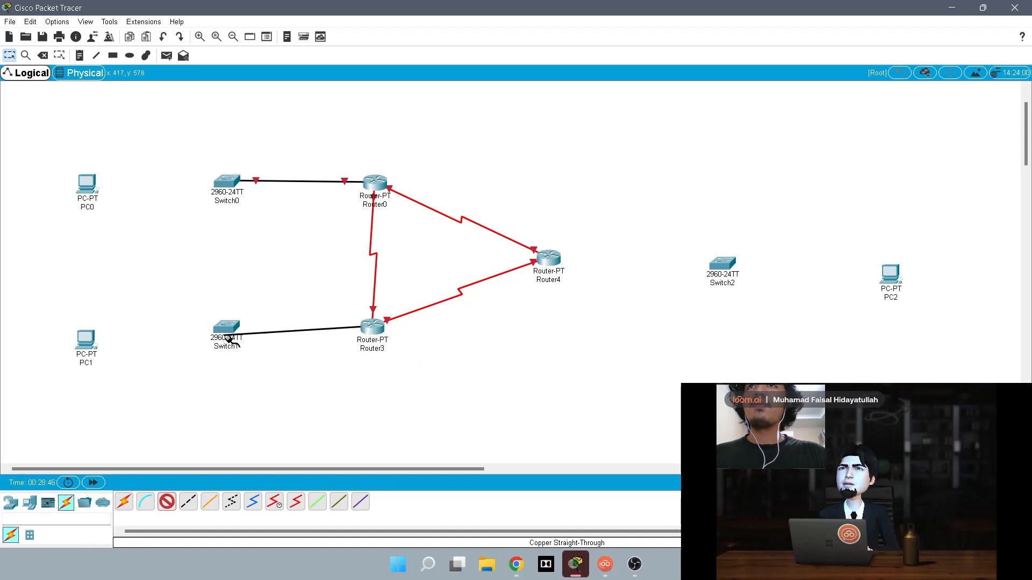
left_click(229, 329)
left_click(294, 34)
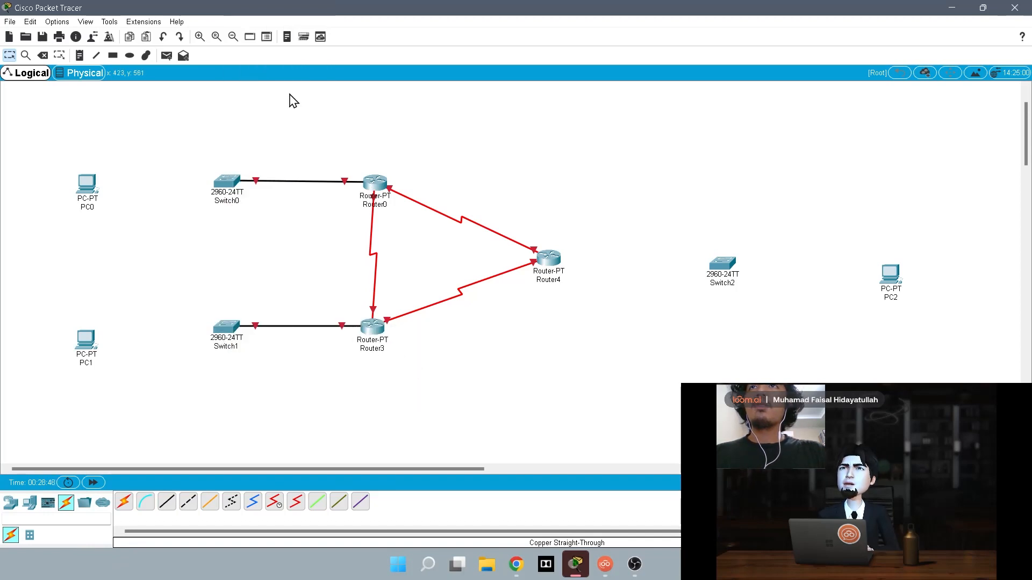
Connect Router4 to port FastEthernet0/1 of Switch2 with a copper straight-through cable.
left_click(166, 502)
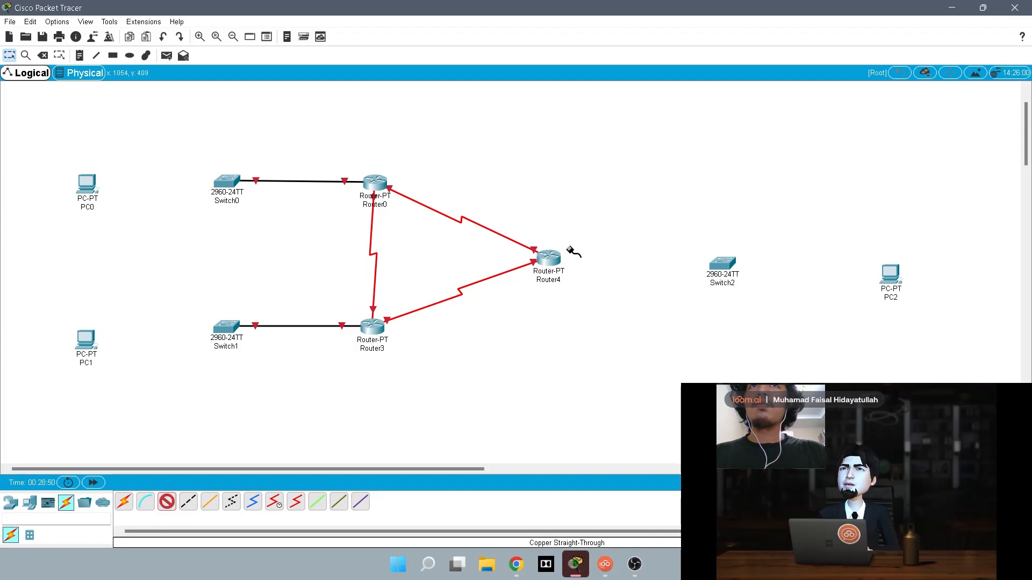
left_click(550, 259)
left_click(607, 288)
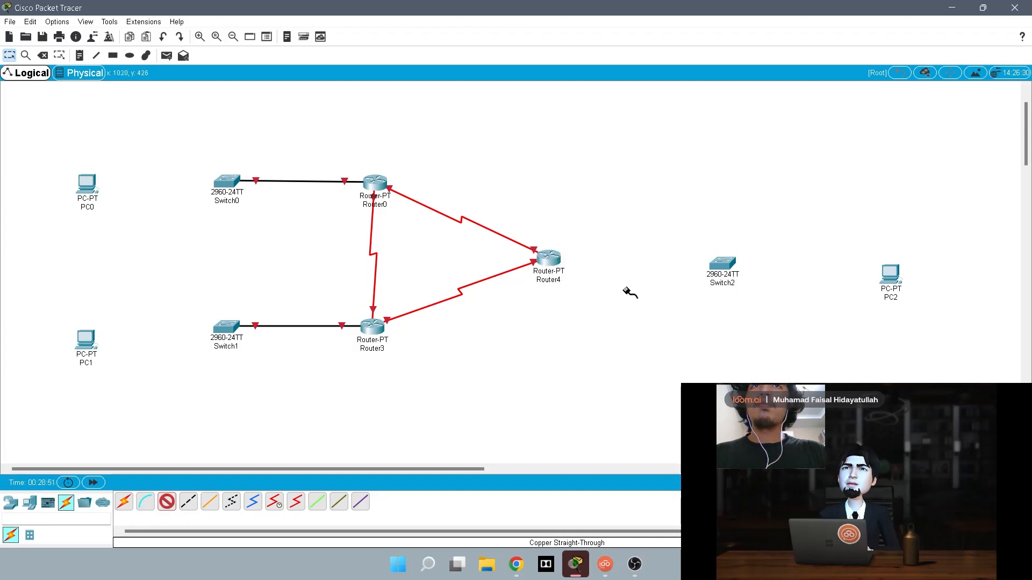
left_click(710, 268)
left_click(782, 21)
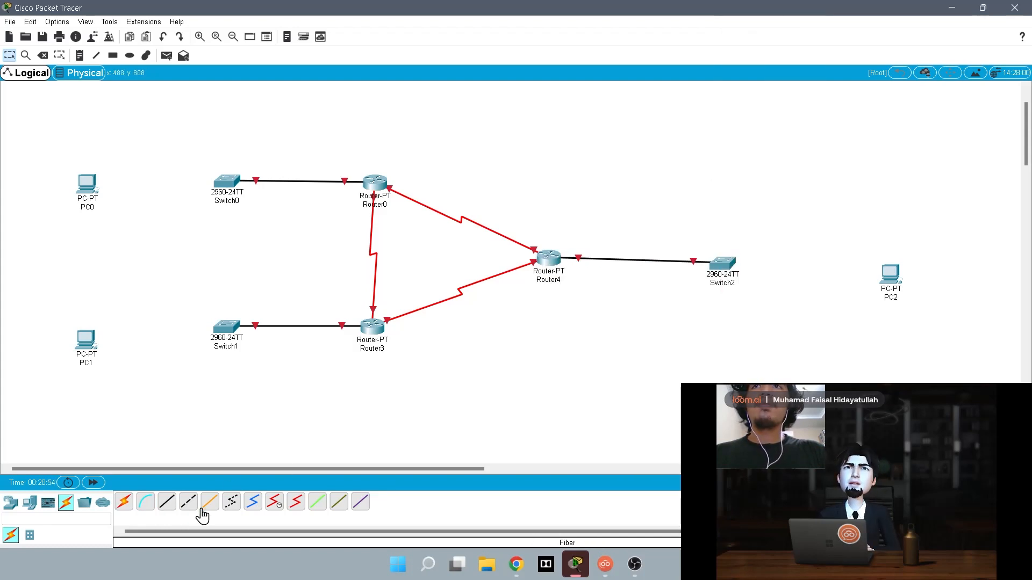
Connect FastEthernet0/2 of Switch0 to FastEthernet0 of PC0 with a copper straight-through cable.
left_click(166, 502)
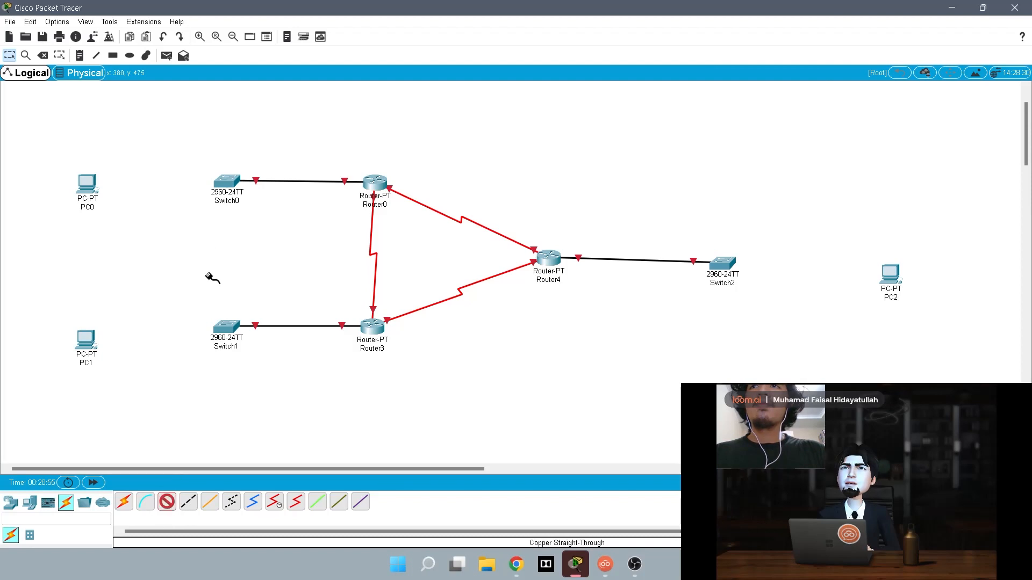
left_click(225, 181)
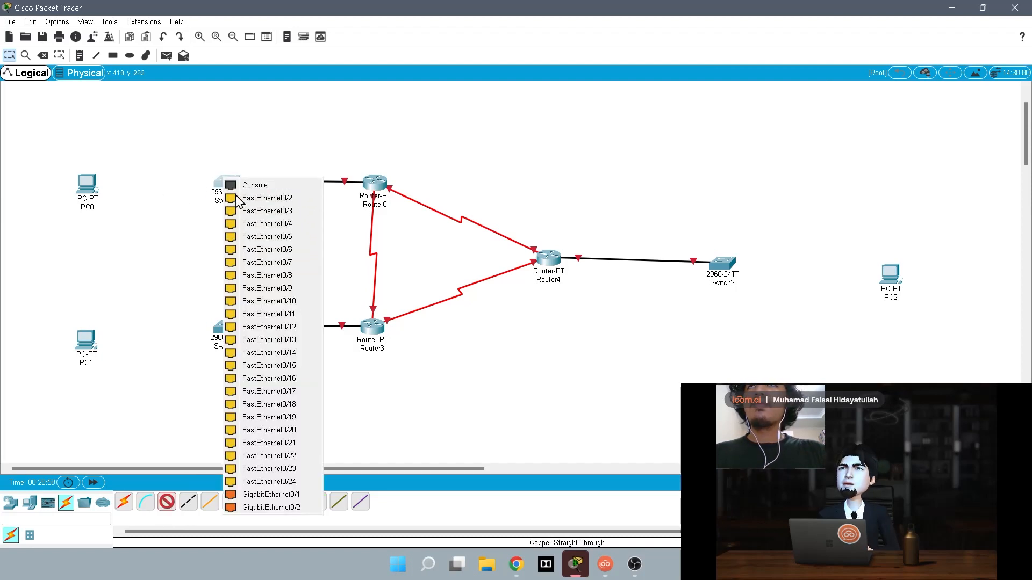
left_click(237, 198)
left_click(86, 182)
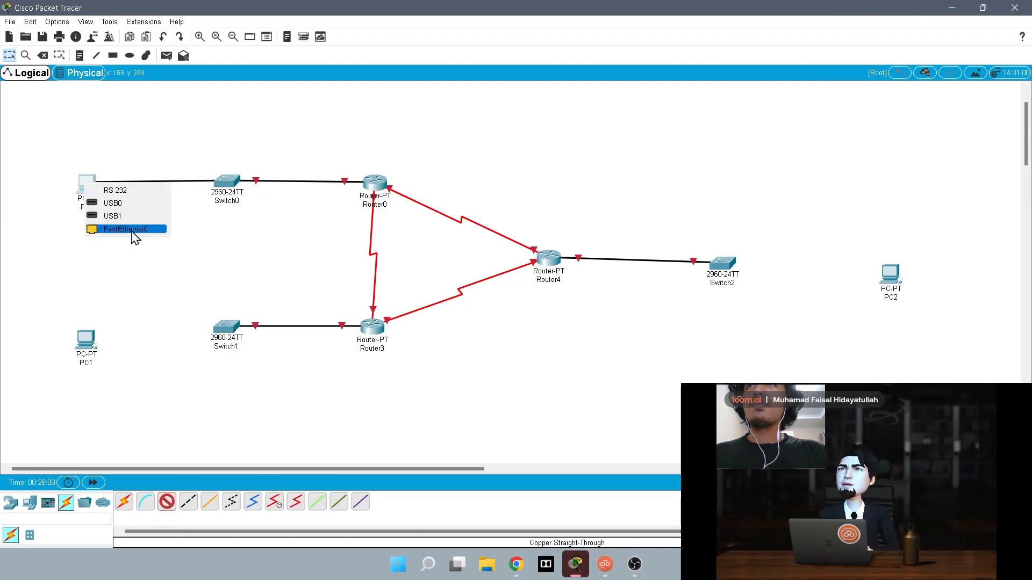
left_click(134, 230)
Connect FastEthernet0/2 of Switch1 to FastEthernet0 of PC1 with a copper straight-through cable.
left_click(224, 326)
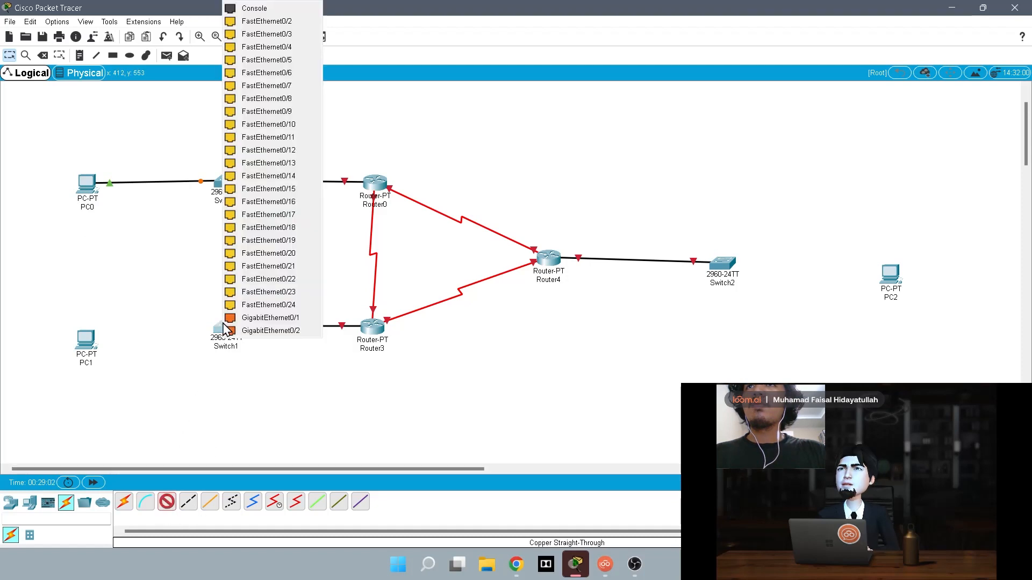
left_click(284, 21)
left_click(86, 341)
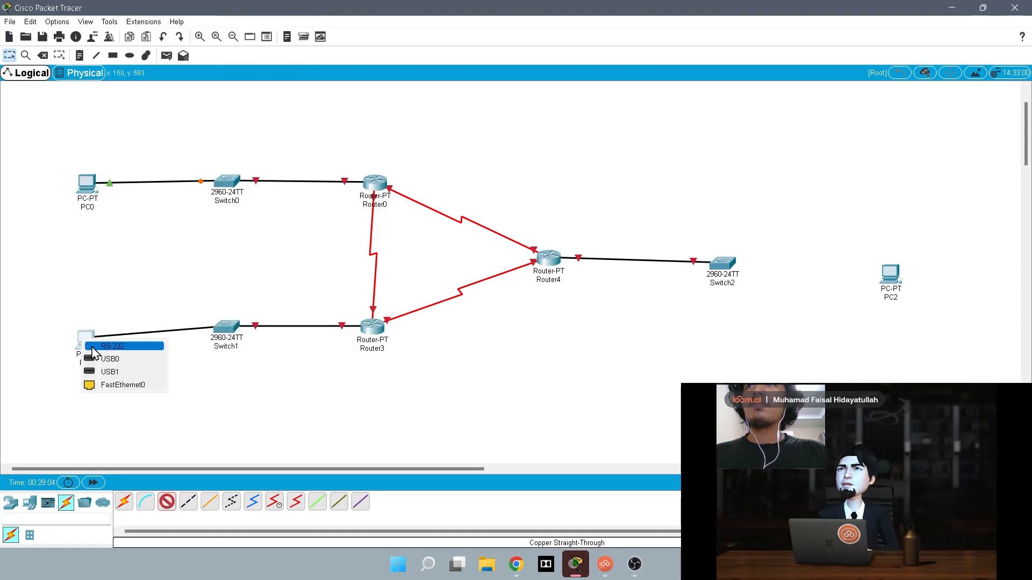
left_click(145, 385)
Connect FastEthernet0/2 of Switch2 to FastEthernet0 of PC2 with a copper straight-through cable.
left_click(167, 501)
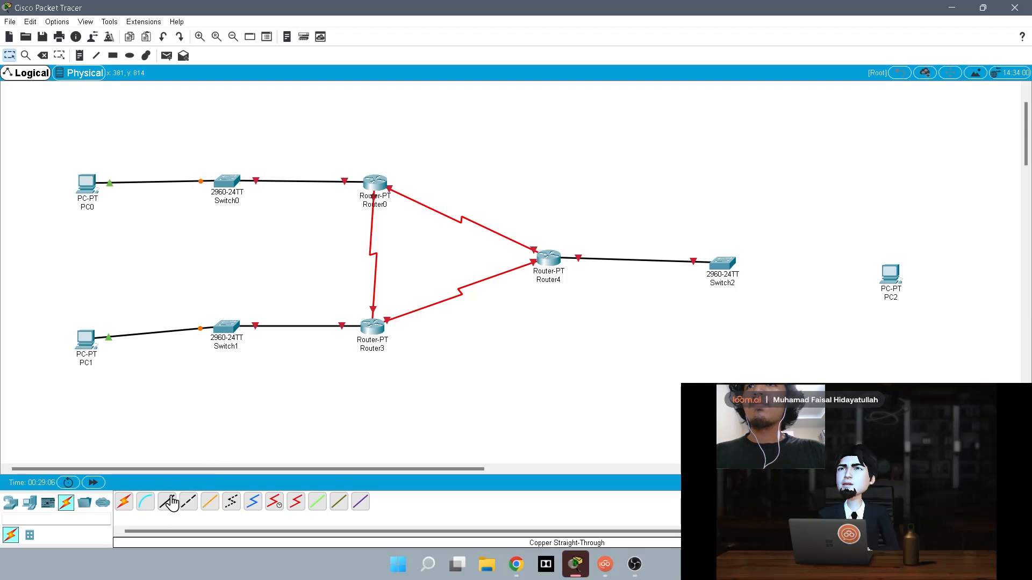
left_click(721, 262)
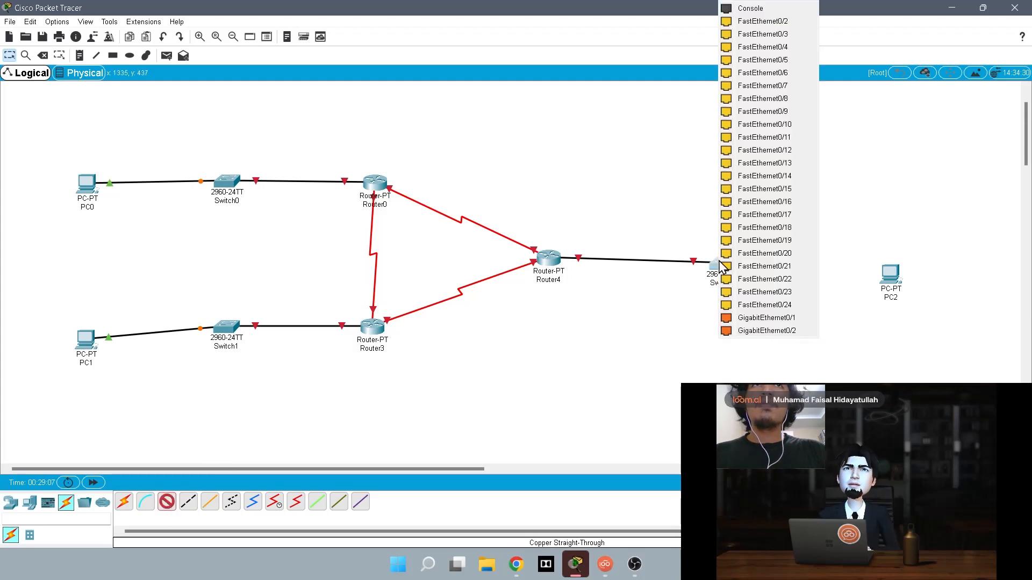
left_click(772, 24)
left_click(896, 269)
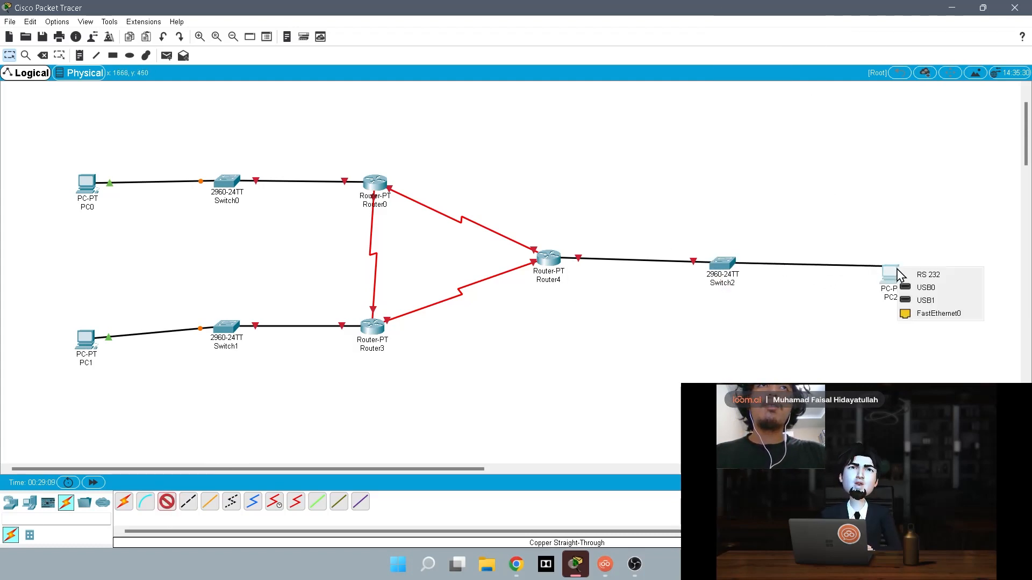
left_click(935, 315)
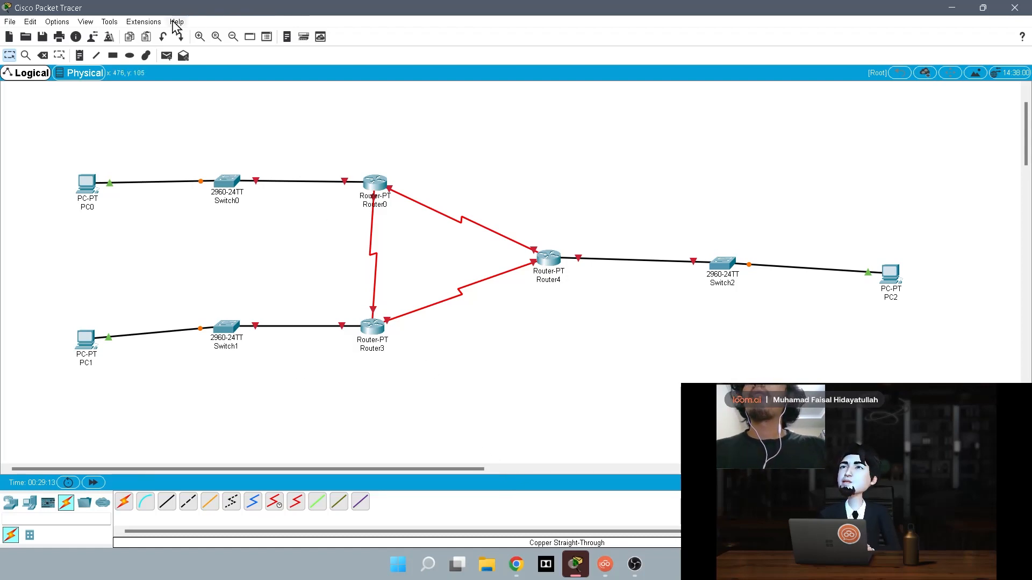
left_click(148, 22)
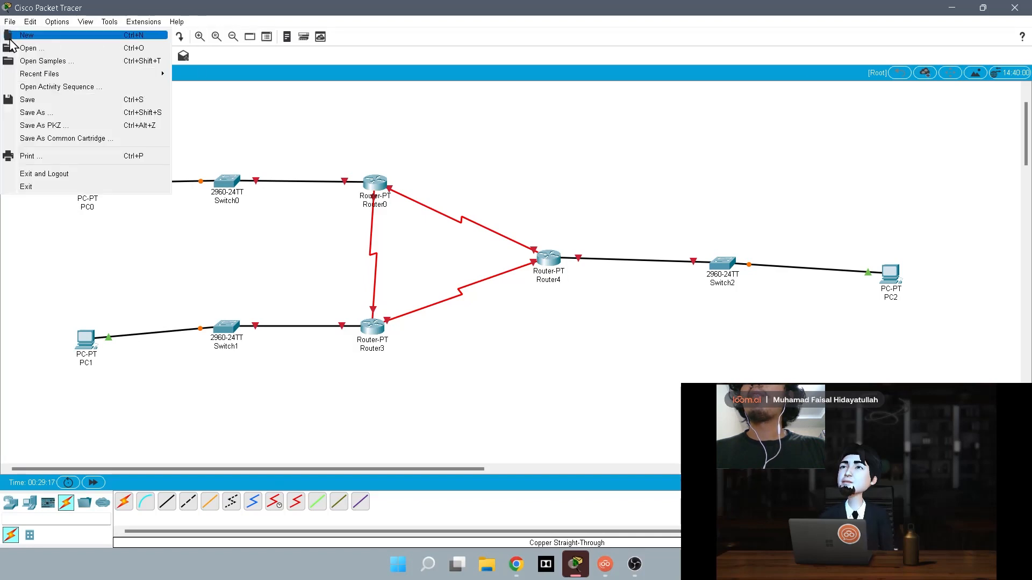
left_click(170, 170)
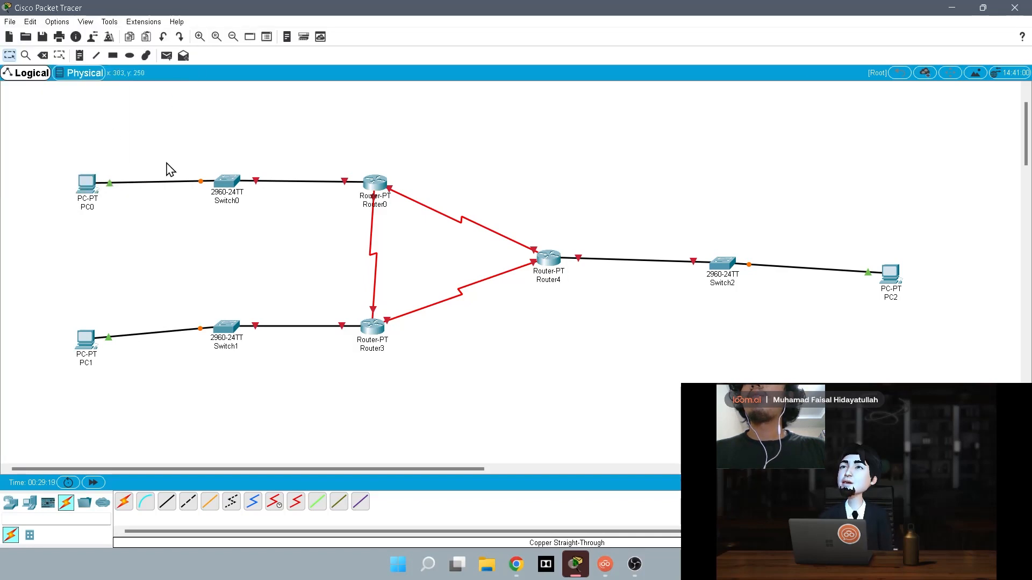
Add the note 192.168.11/24 above the Switch0–Router0 link and the note 192.168.22/24 below the Switch1–Router3 link.
left_click(80, 56)
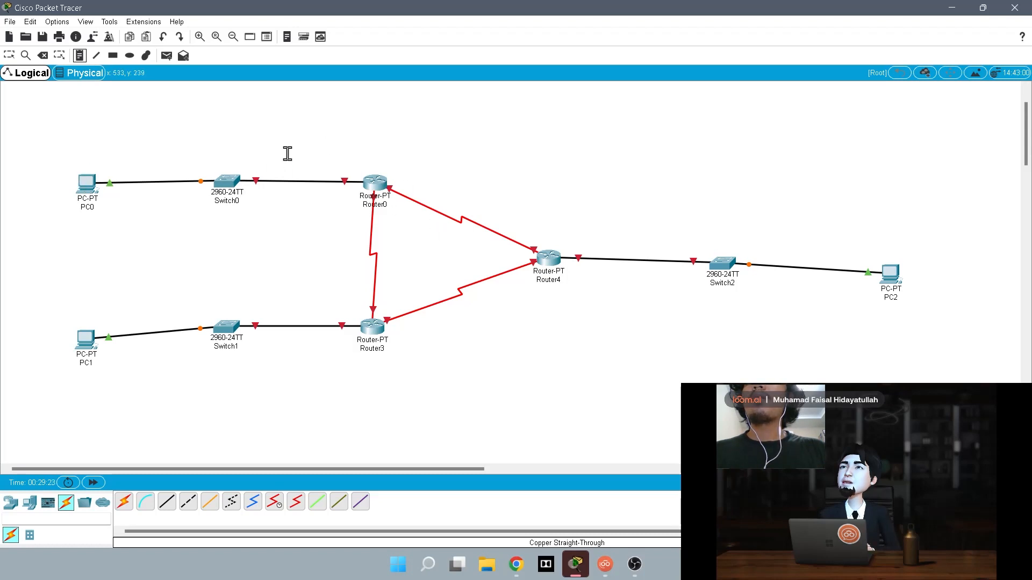
left_click(278, 157)
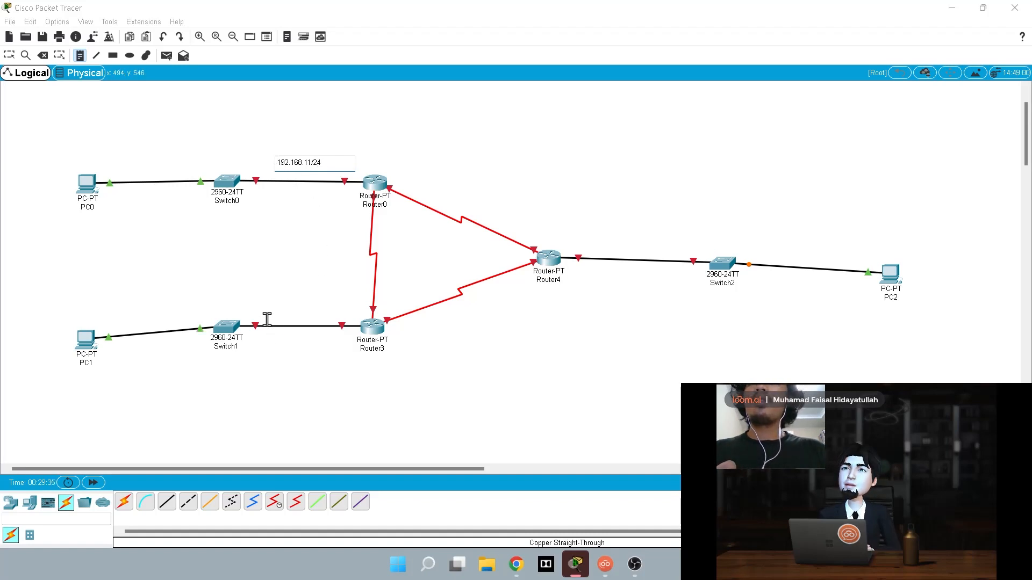
left_click(266, 349)
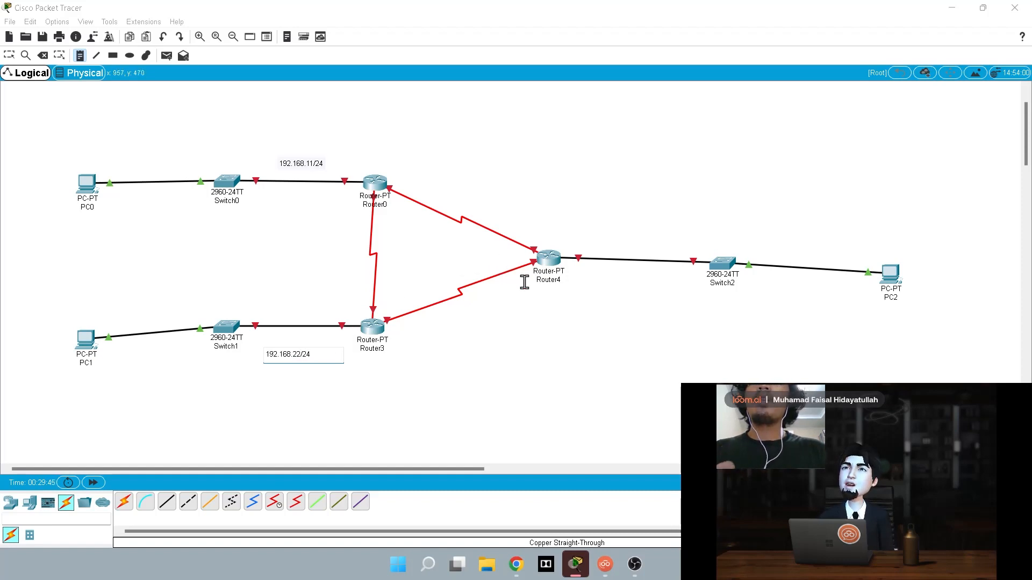
Add the note 192.168.33/24 above the Router4–Switch2 link and the note 11.11.11.0/30 beside the Router0–Router3 link.
left_click(603, 231)
type("192.168.33/24")
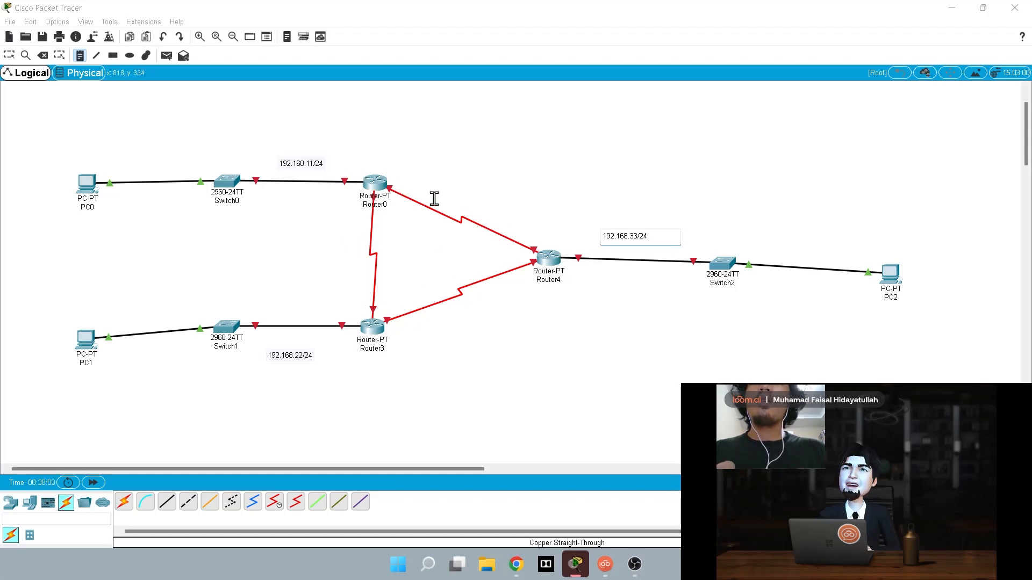
left_click(277, 258)
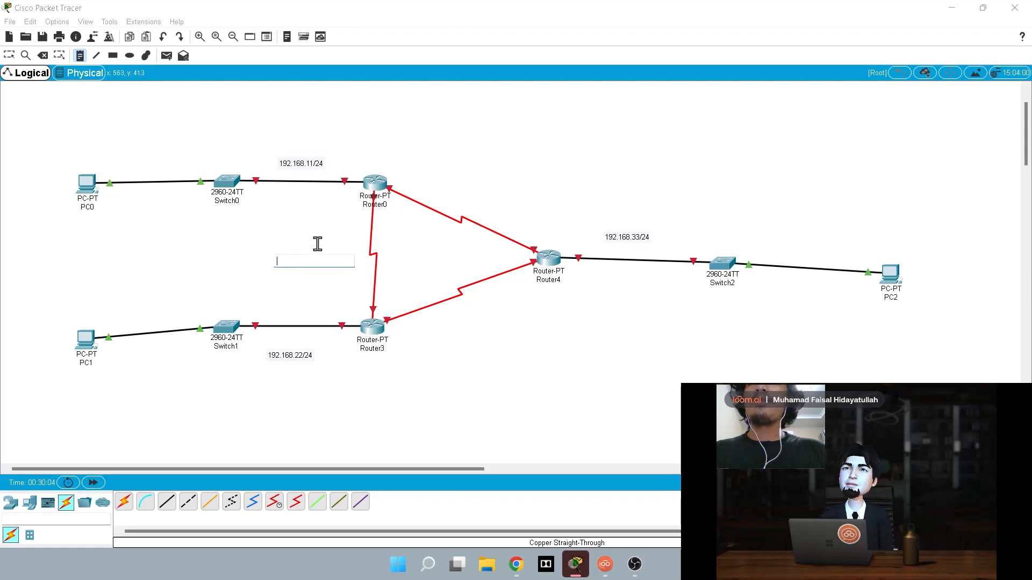
type("11.11.11.0/30")
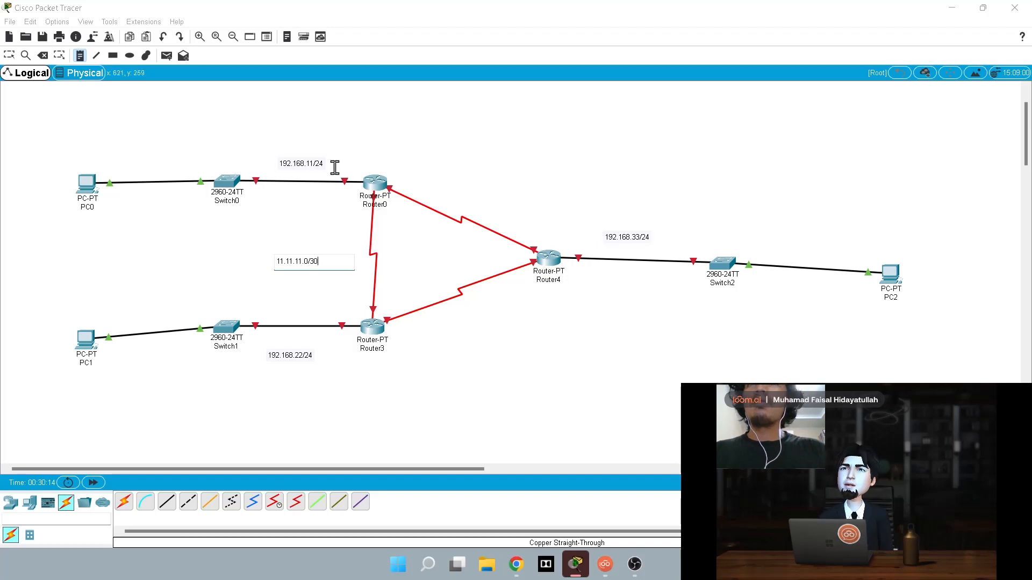
Correct the three LAN notes to read 192.168.11.0/24, 192.168.22.0/24 and 192.168.33.0/24.
left_click(316, 166)
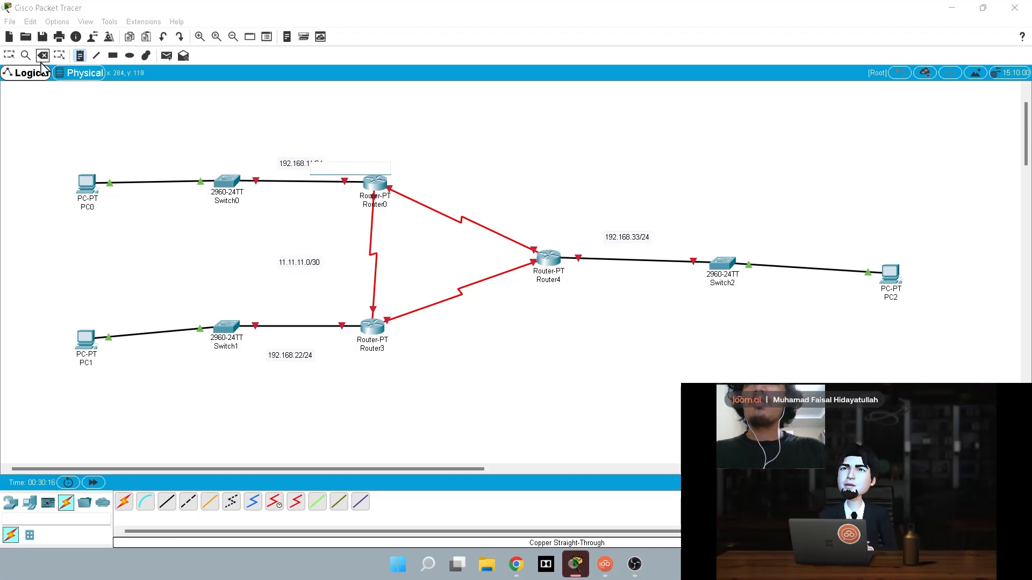
left_click(9, 55)
double_click(314, 165)
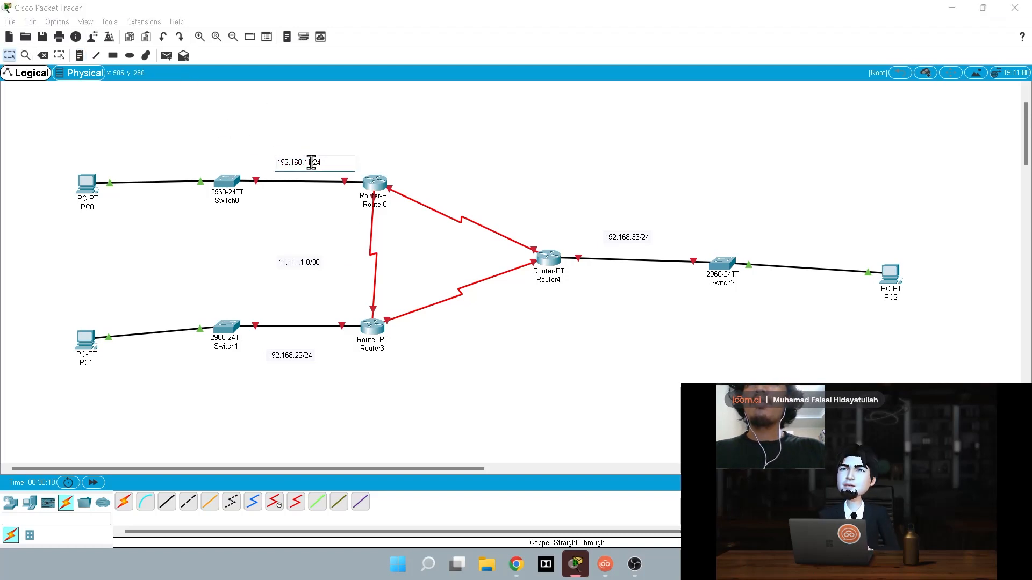
type(".0")
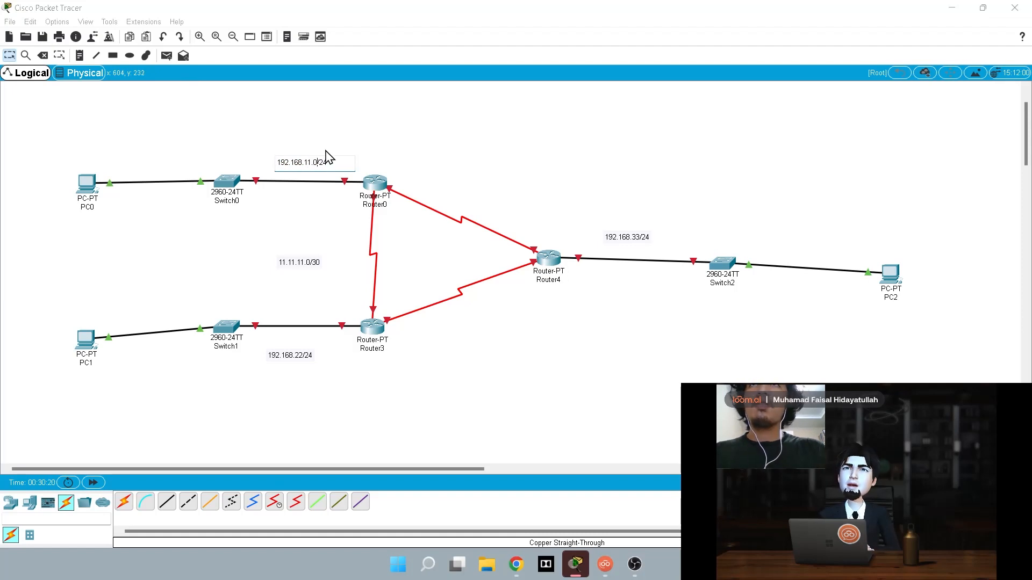
double_click(302, 355)
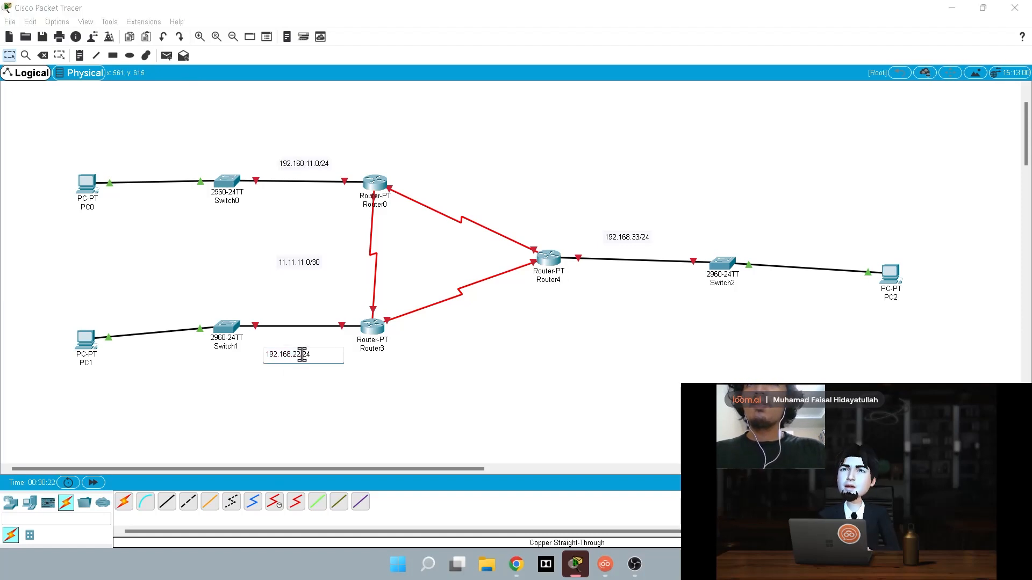
type(".0")
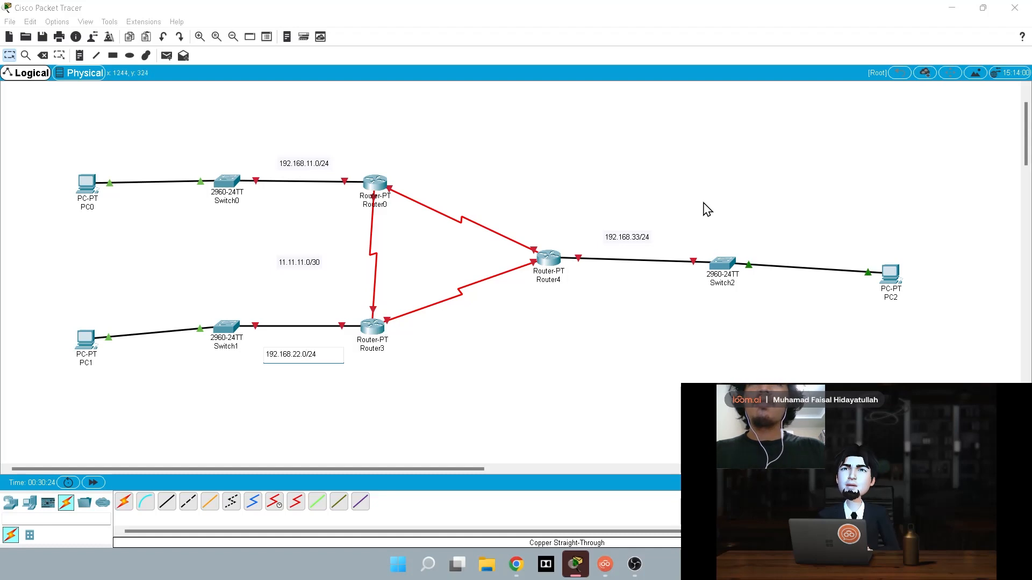
double_click(638, 235)
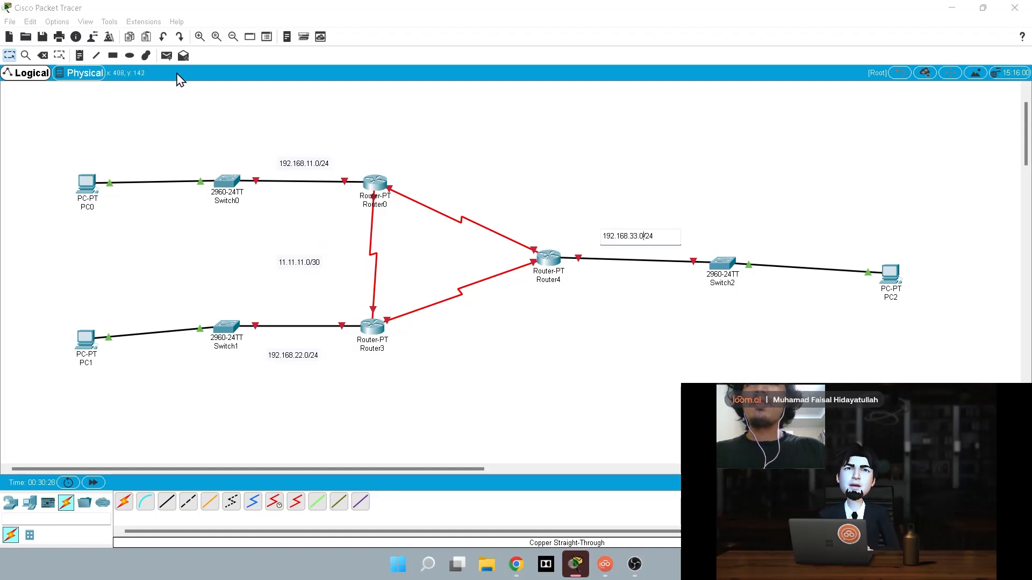
Add the note 22.22.22.0/30 below the serial link between Router3 and Router4.
left_click(77, 58)
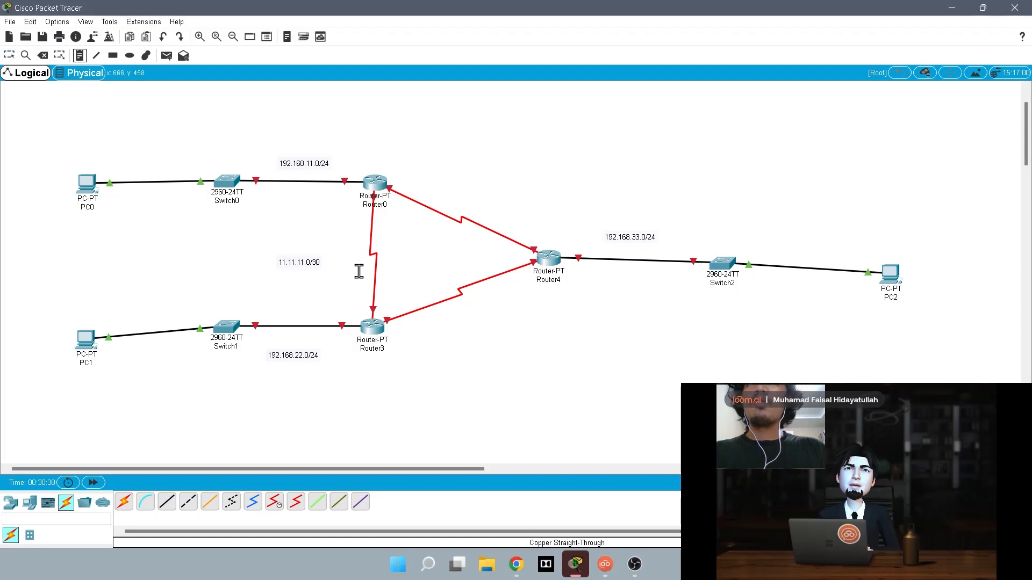
left_click(461, 330)
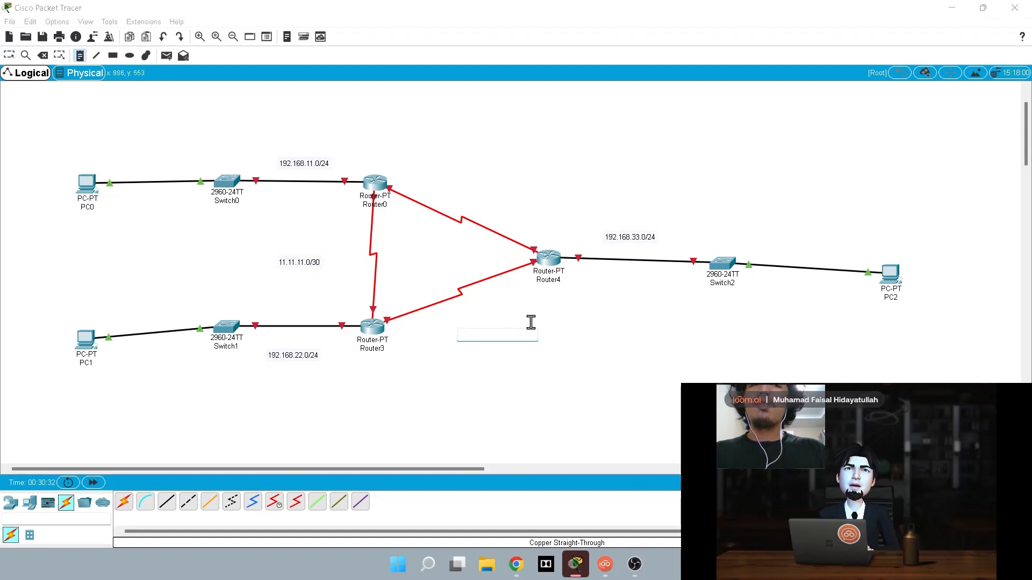
type("22.22.22.0/30")
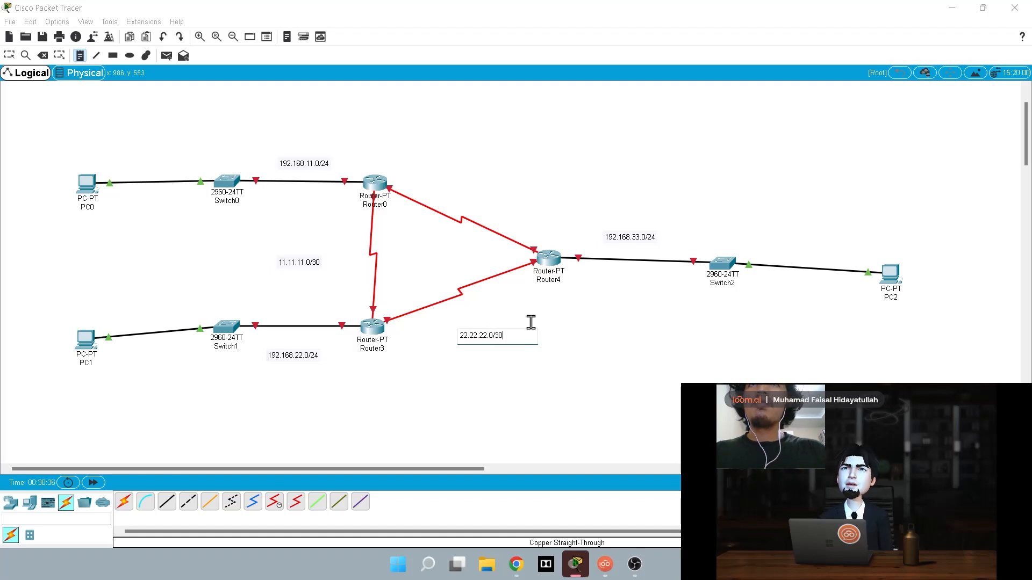
Add the note 33.33.33.0/30 above the Router0–Router4 link and move the 11.11.11.0/30 note closer to the Router0–Router3 link.
left_click(446, 194)
type("33.33.33.0/30")
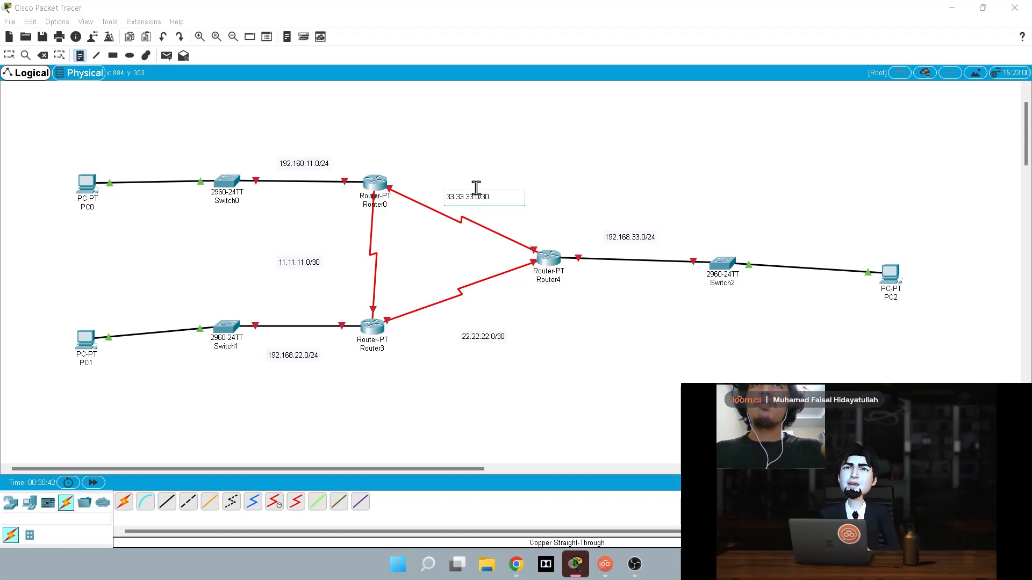
left_click(14, 53)
left_click_drag(294, 270, 304, 266)
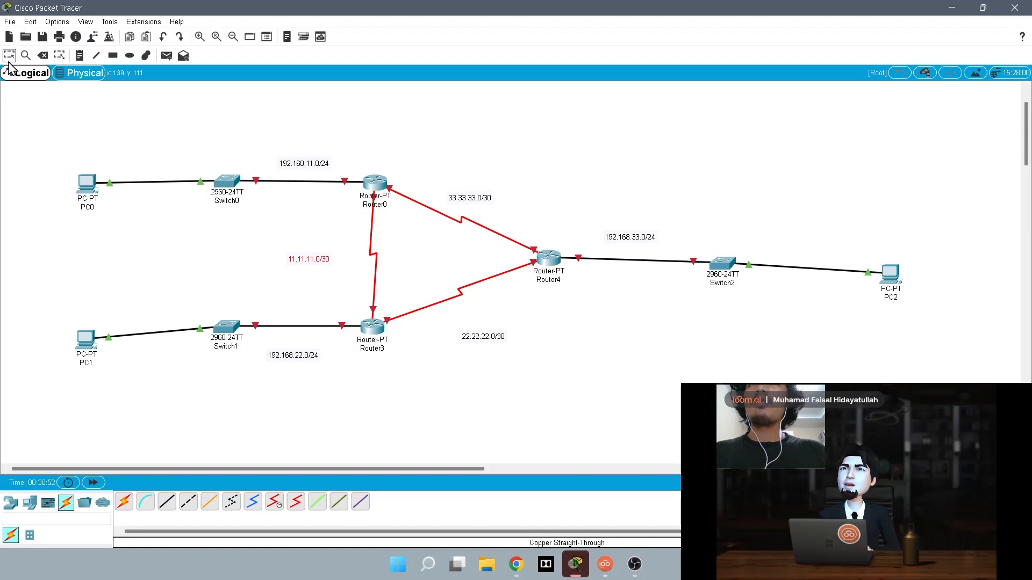
Label the routers with notes: 111 above Router0, 222 below Router3 and 333 above Router4.
left_click(79, 56)
left_click(367, 159)
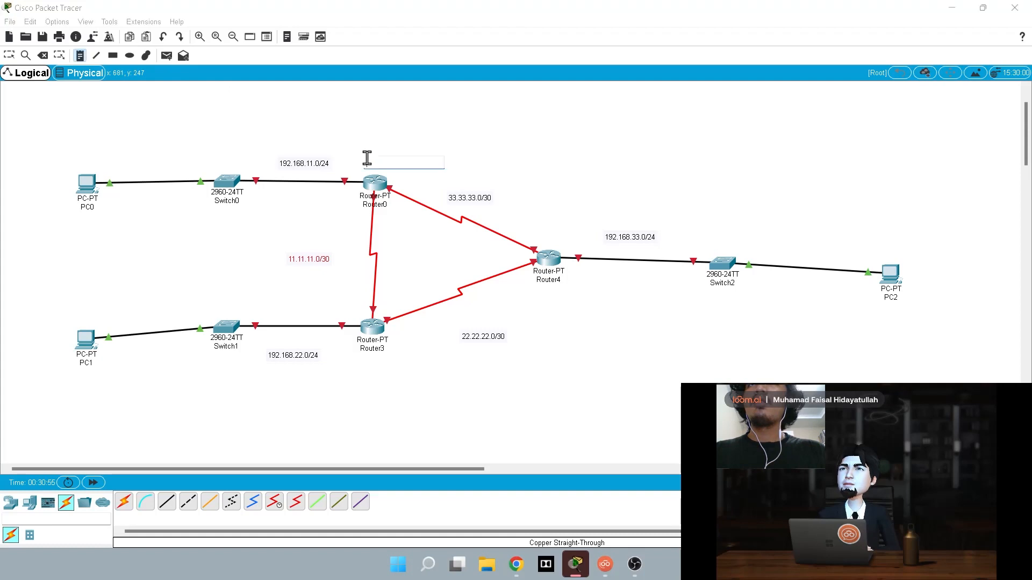
type("111")
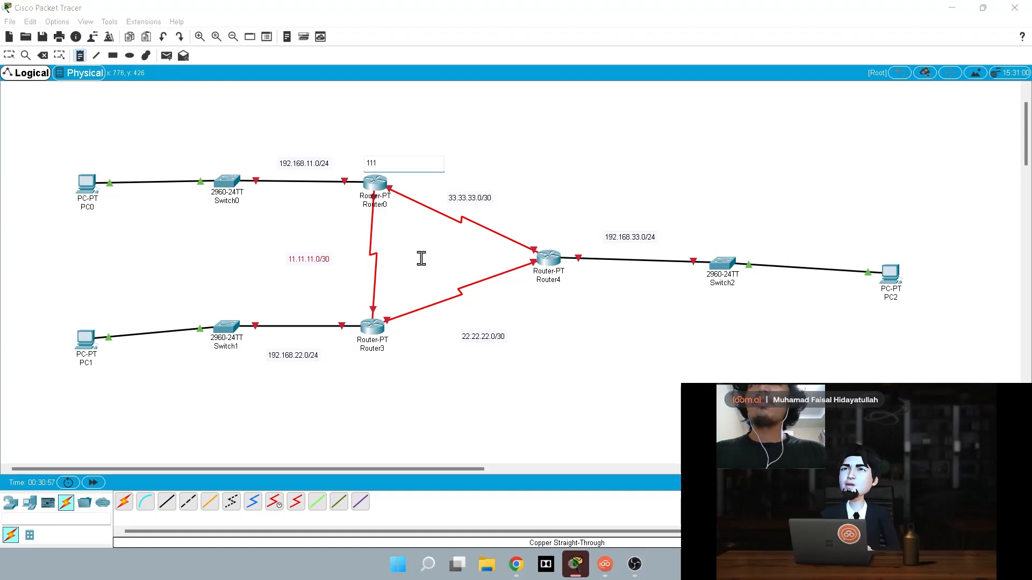
left_click(371, 372)
type("222")
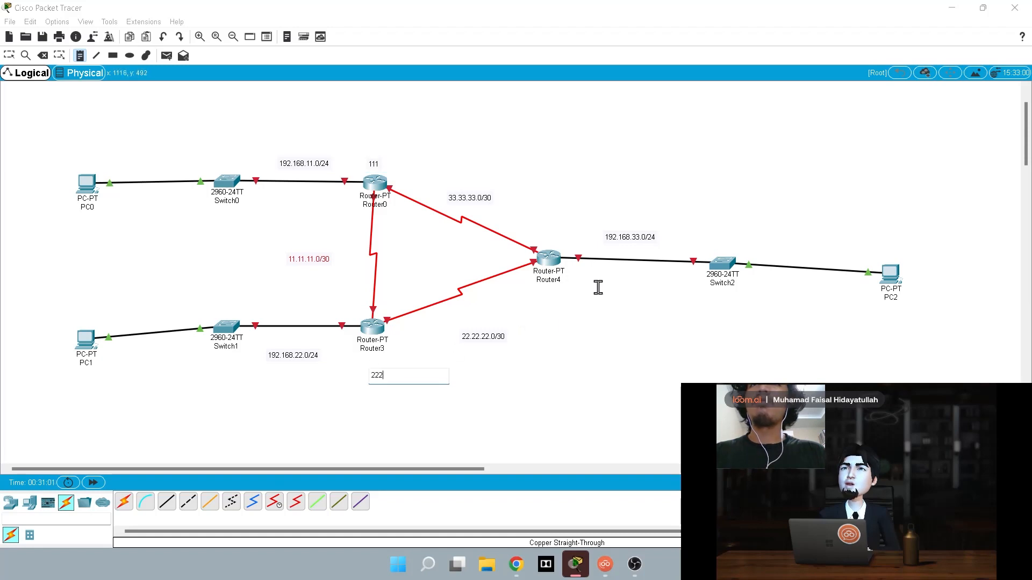
left_click(558, 231)
type("3")
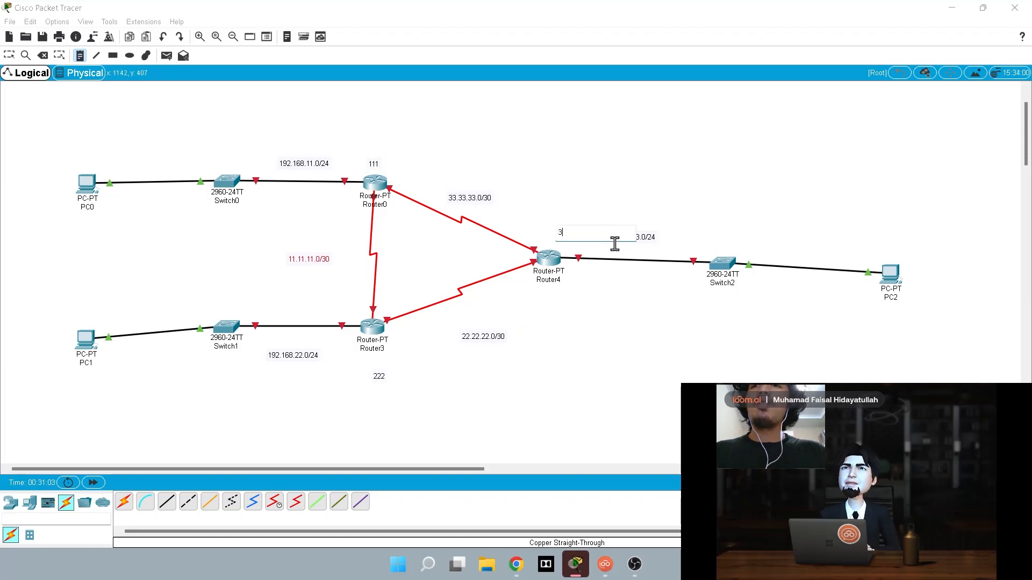
type("33")
left_click(204, 17)
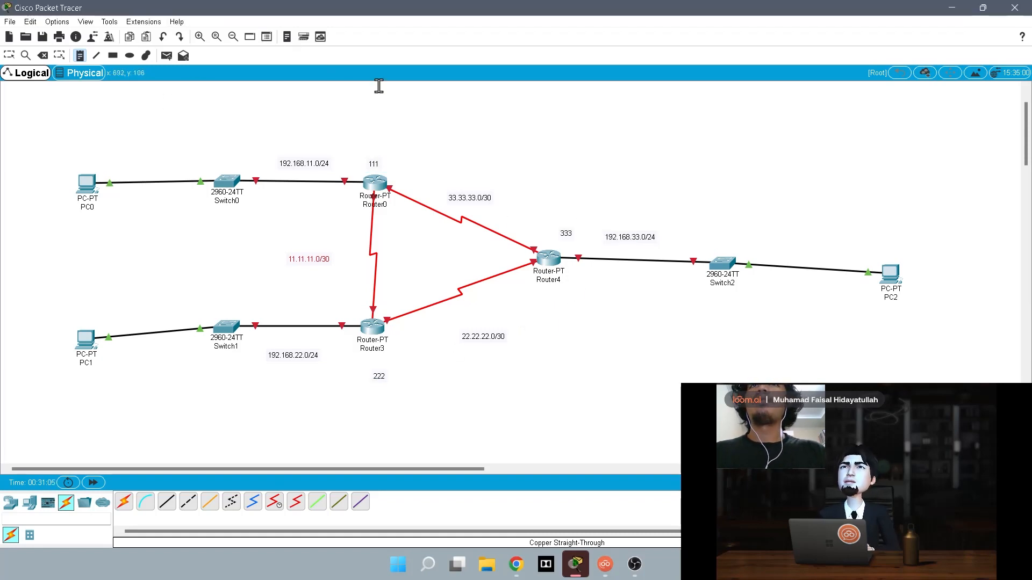
left_click(8, 56)
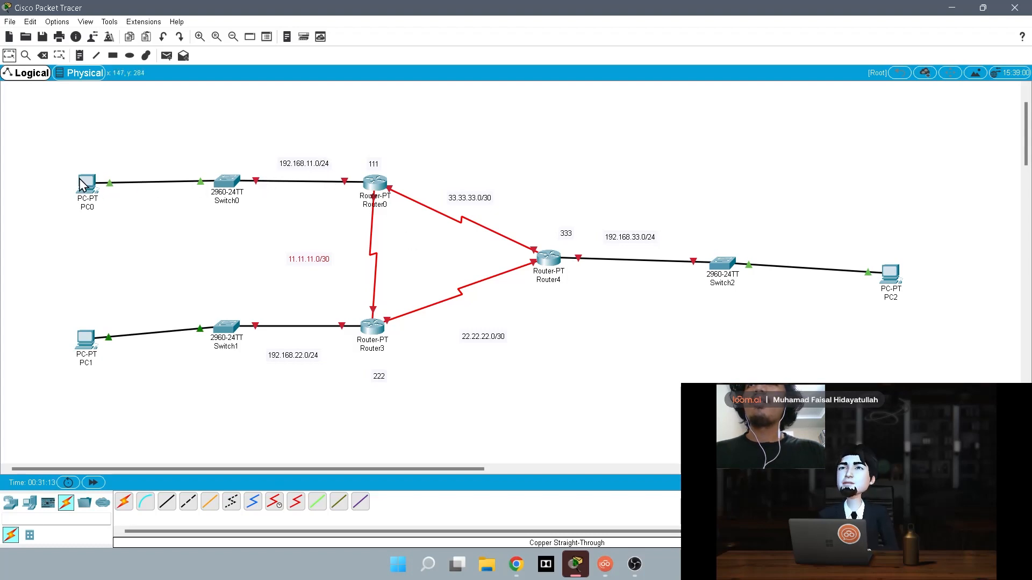
Open the IP configuration of PC0 and set its static IP address to 192.168.11.2.
left_click(86, 182)
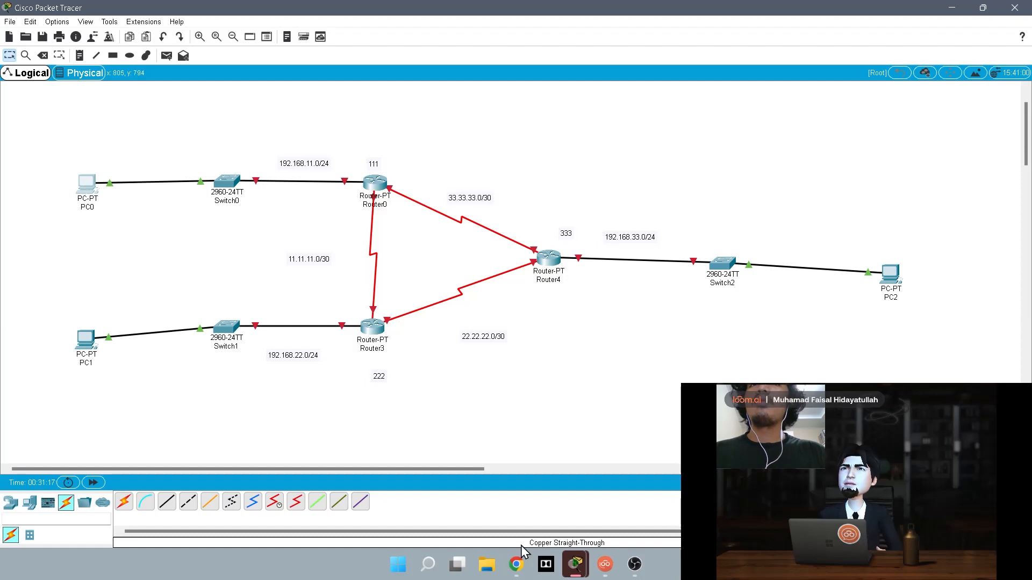
left_click(575, 564)
left_click(634, 510)
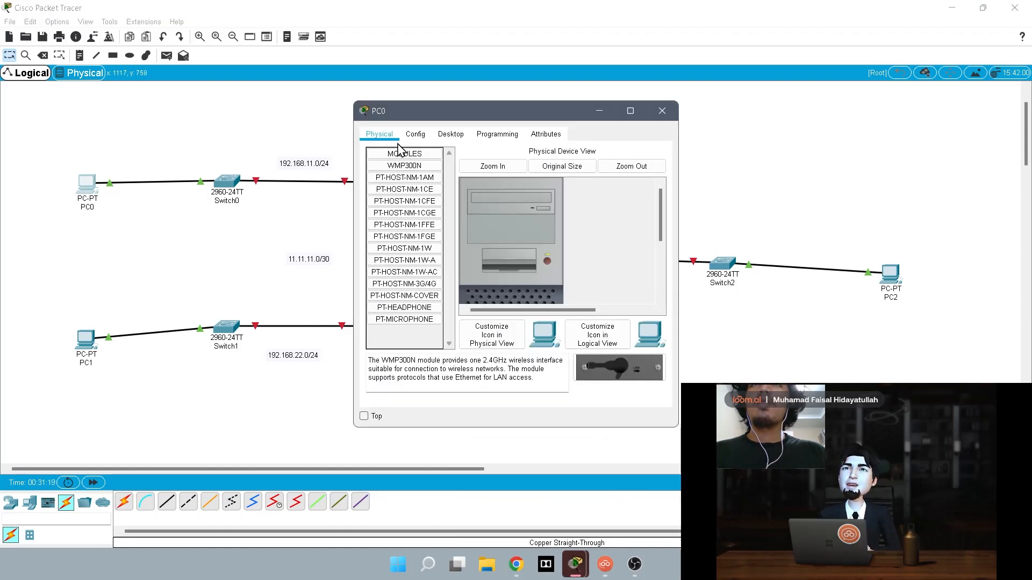
left_click(414, 135)
left_click(451, 135)
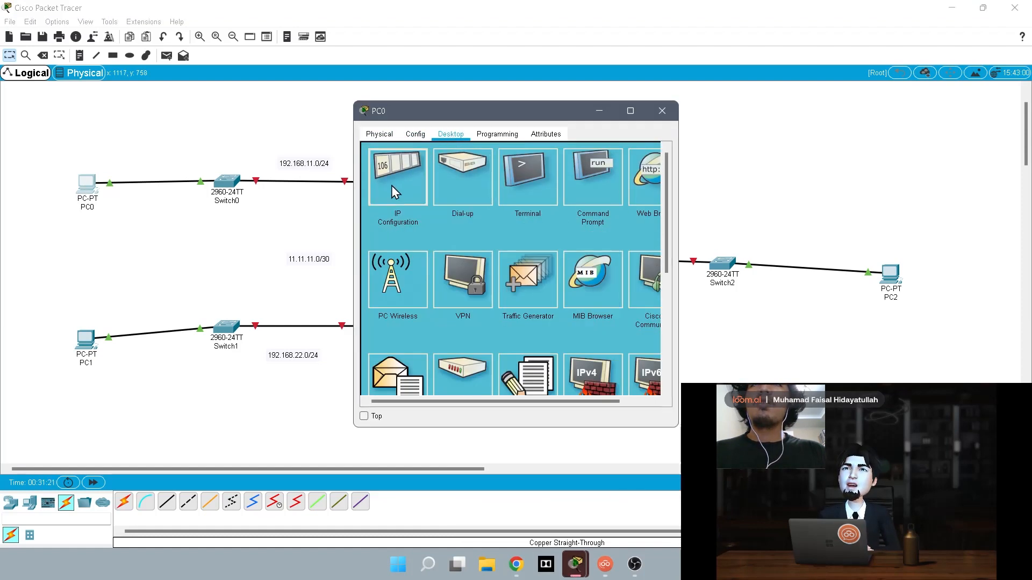
left_click(391, 186)
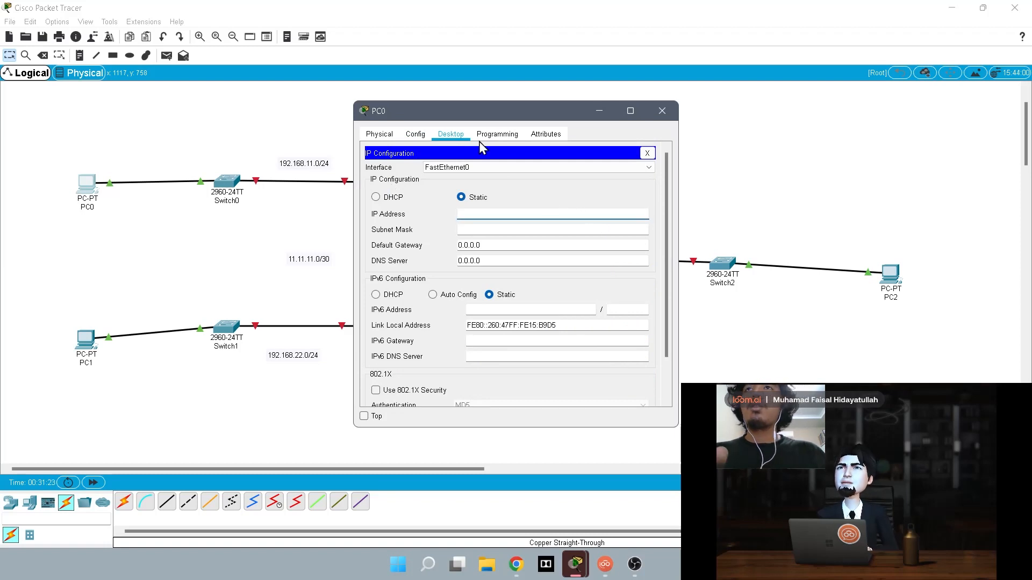
left_click_drag(471, 110, 600, 111)
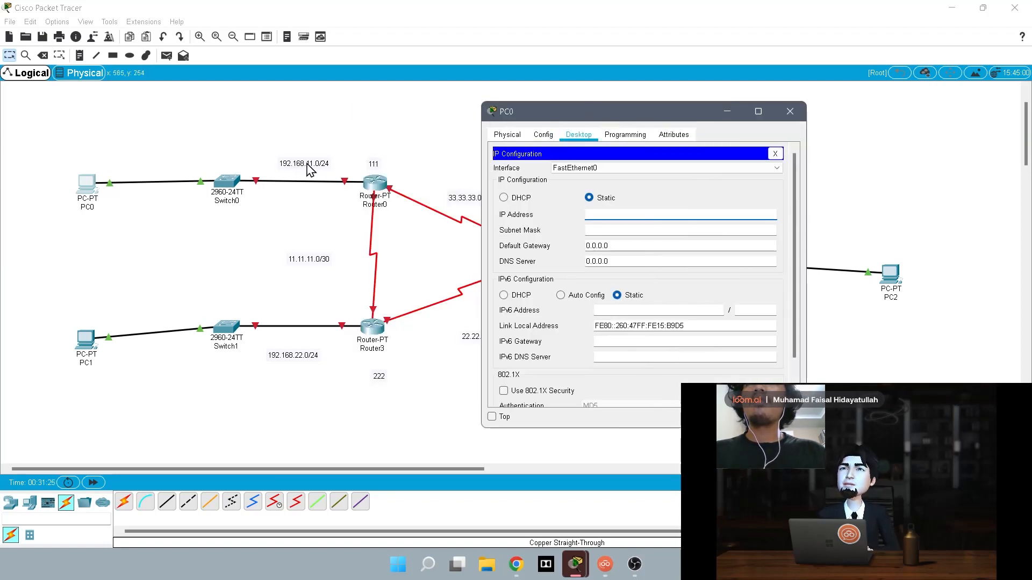
left_click_drag(674, 113, 672, 106)
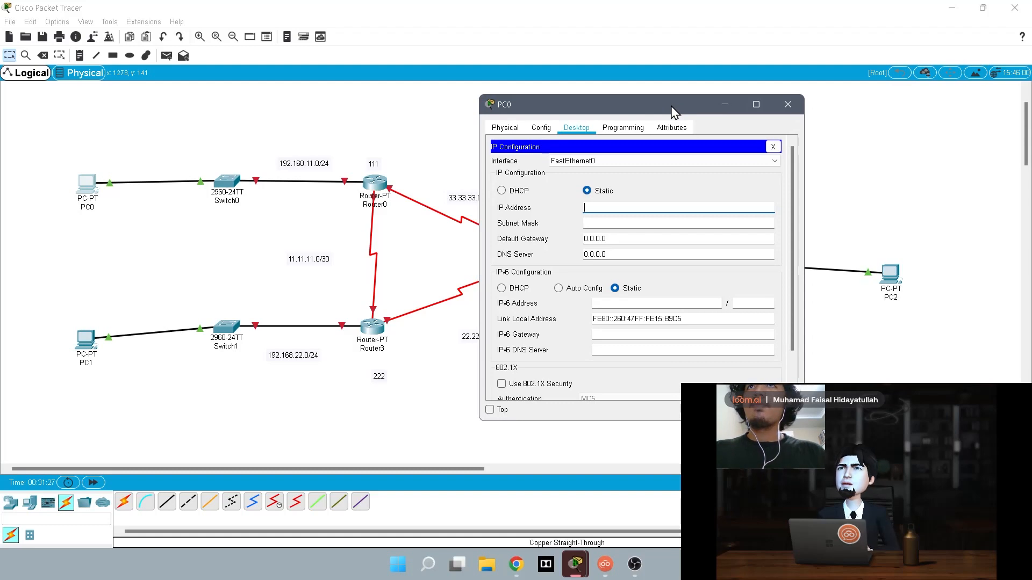
type("192")
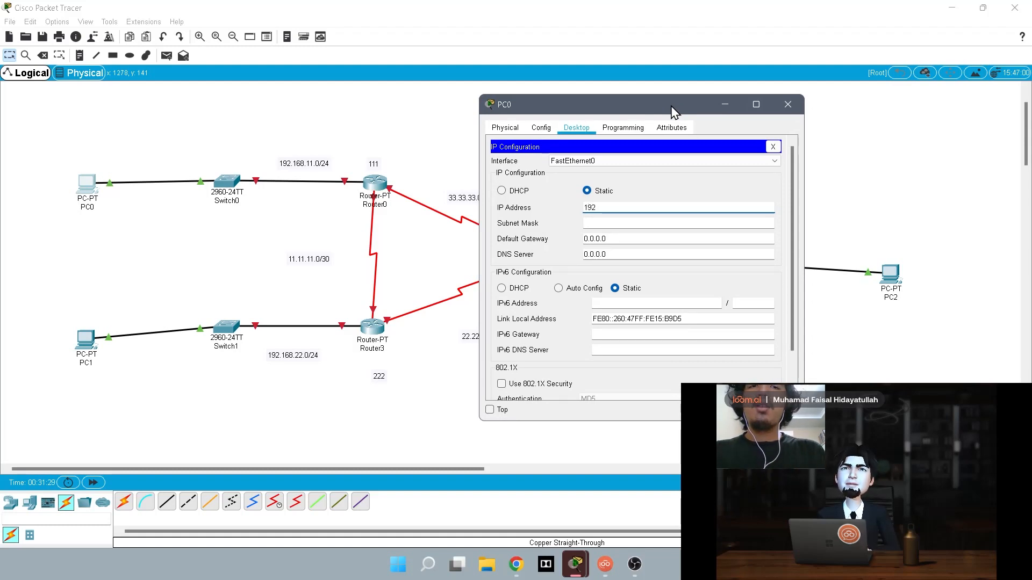
type(".168.11.2")
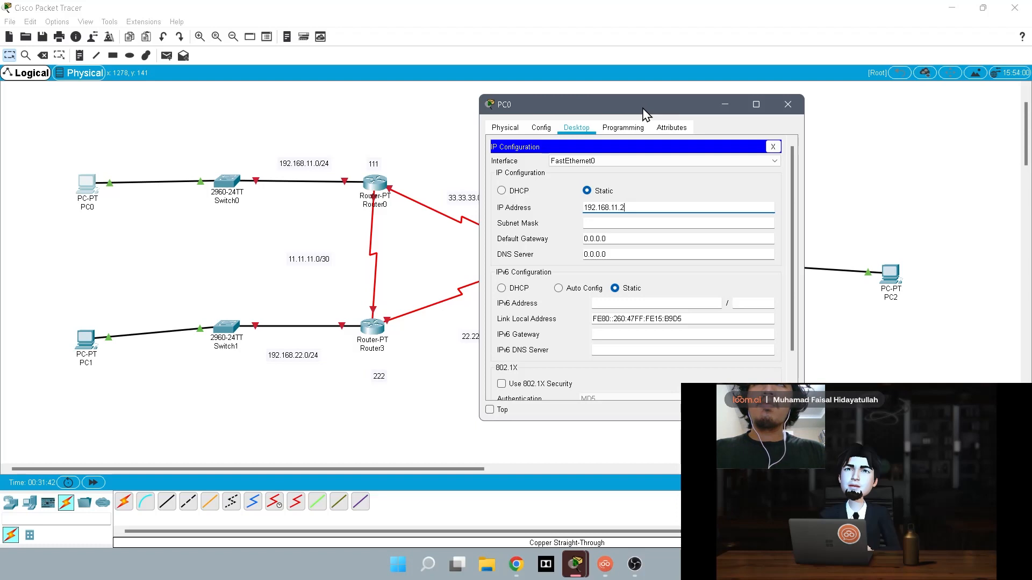
Give PC0 the subnet mask 255.255.255.0 and the default gateway 192.168.11.1.
left_click(632, 223)
key("Tab")
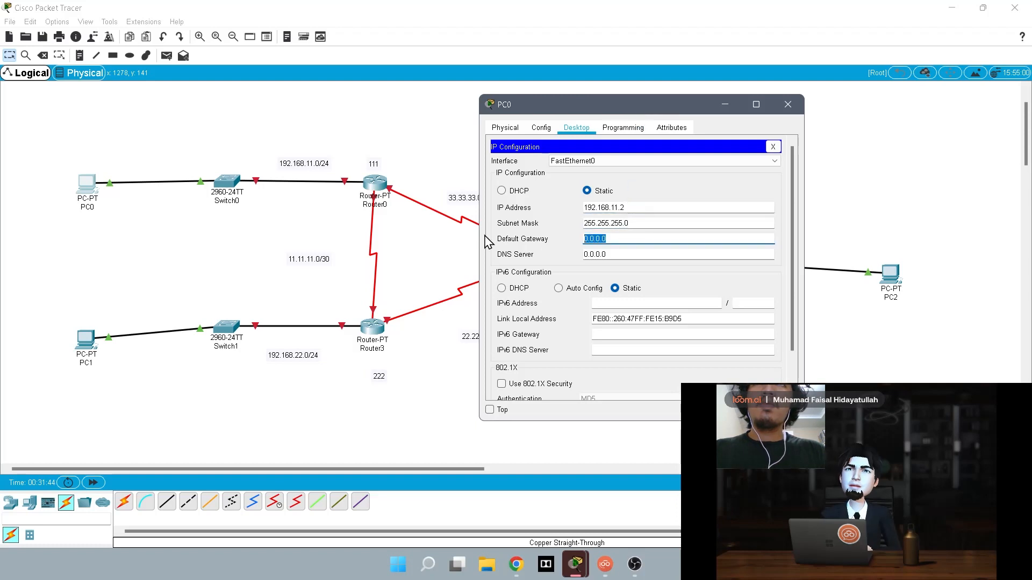
type("192.168.11.1")
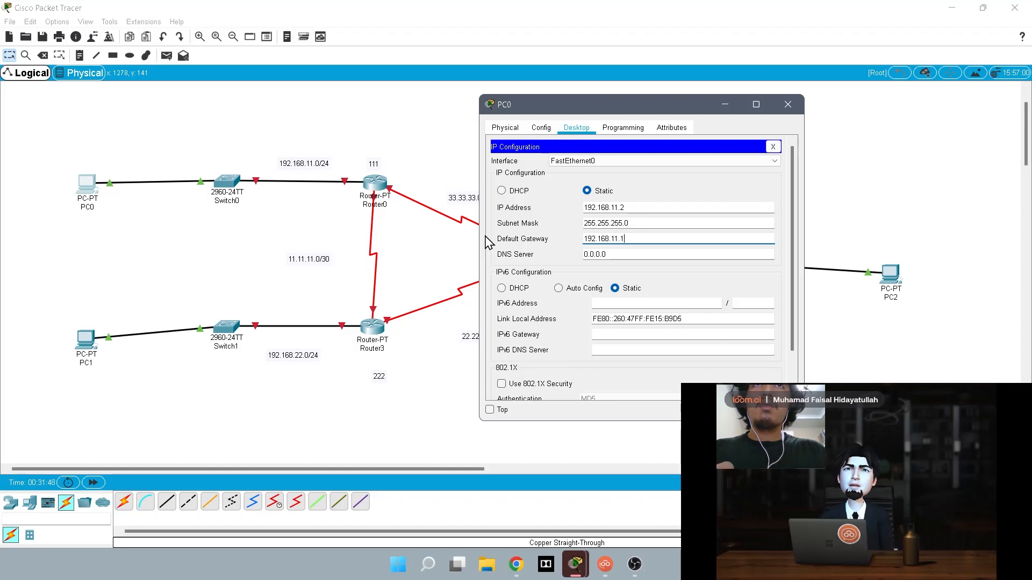
left_click(508, 132)
Open the IP configuration of PC1 and set its static IP address to 192.168.22.2.
left_click(81, 346)
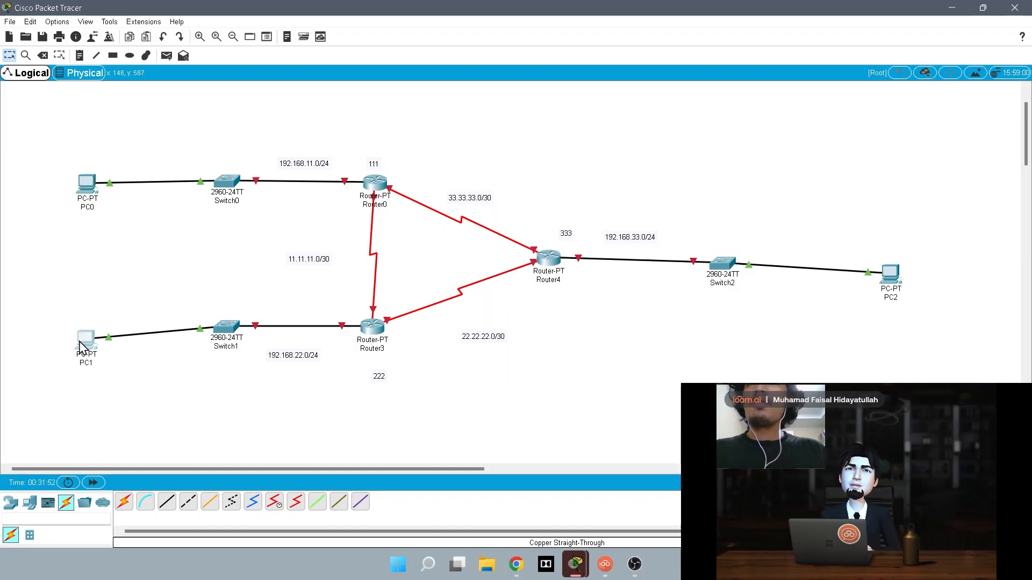
left_click(450, 134)
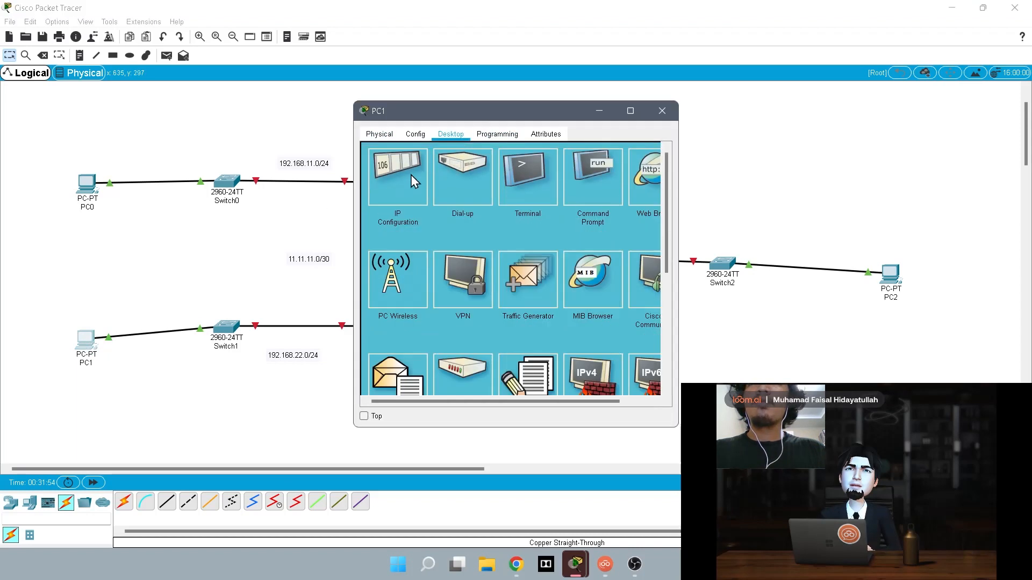
left_click(434, 191)
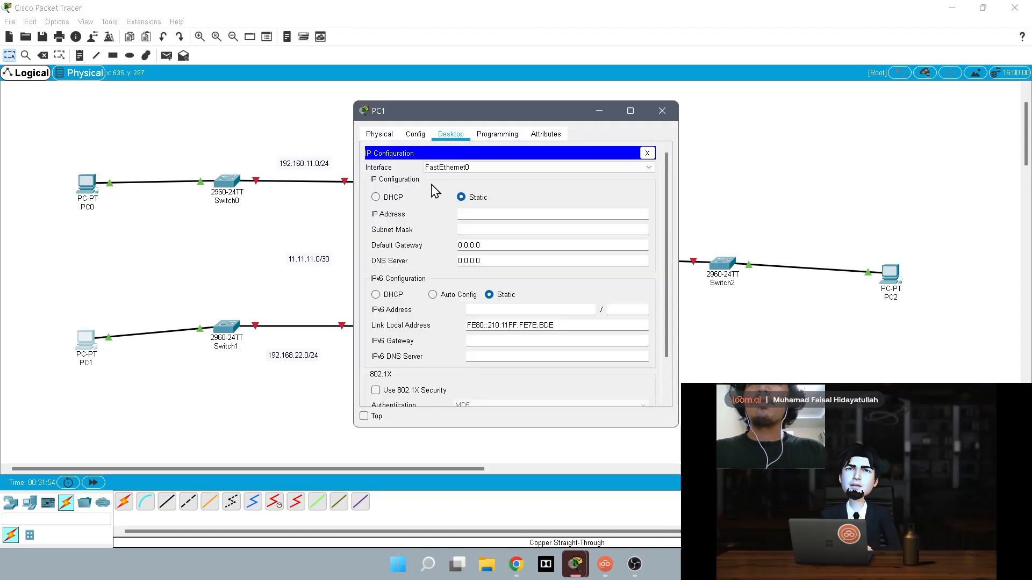
left_click(493, 214)
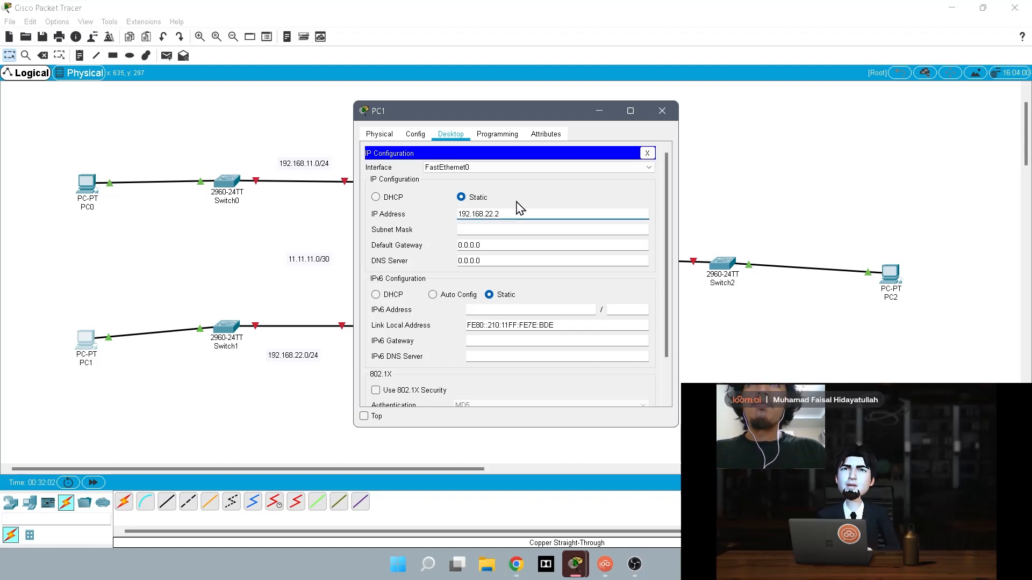
type(".2")
Give PC1 the subnet mask 255.255.255.0 and the default gateway 192.168.22.1, and put its window away.
key("Tab")
key("Tab")
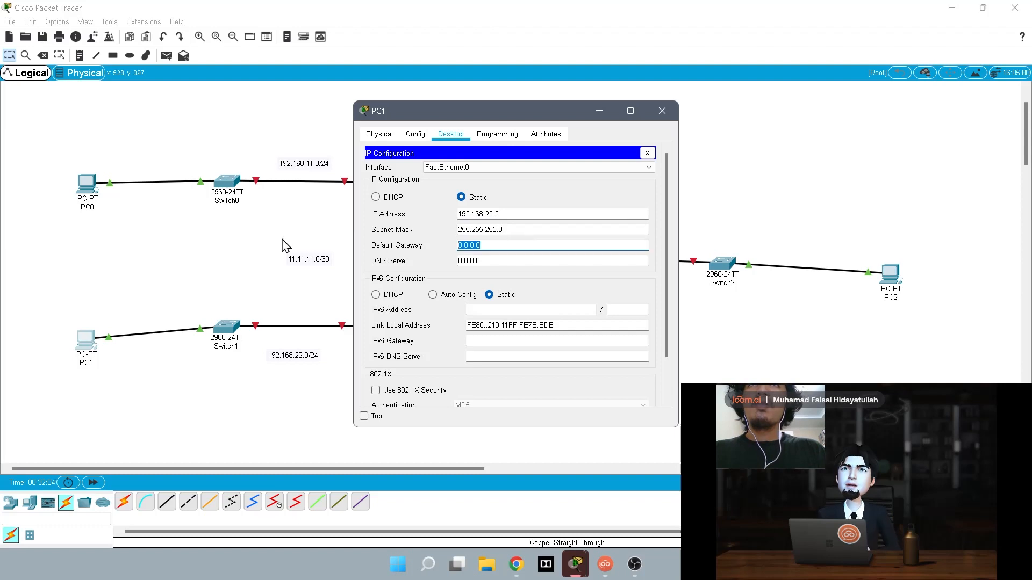
type("192.1")
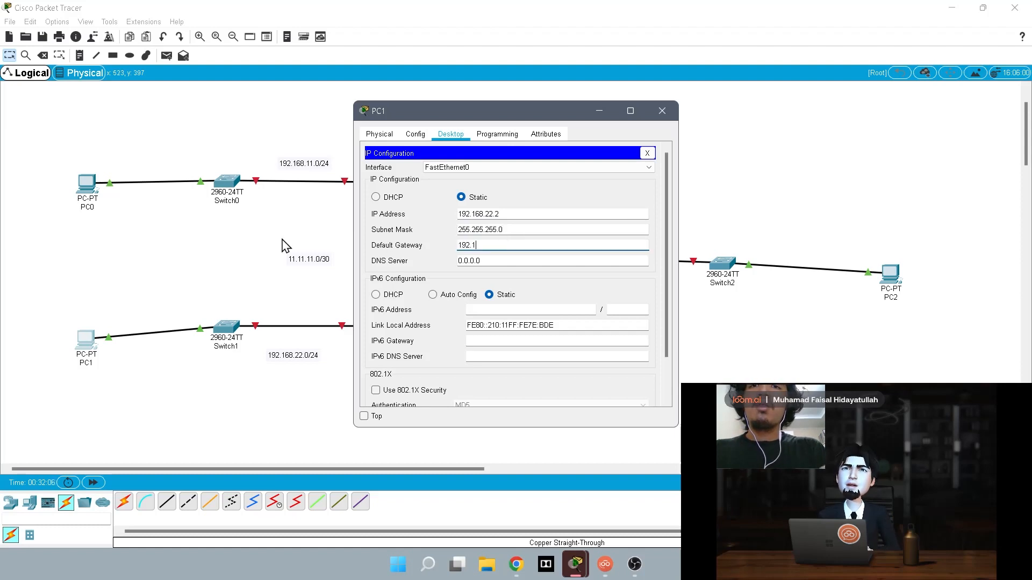
type("68.22.1")
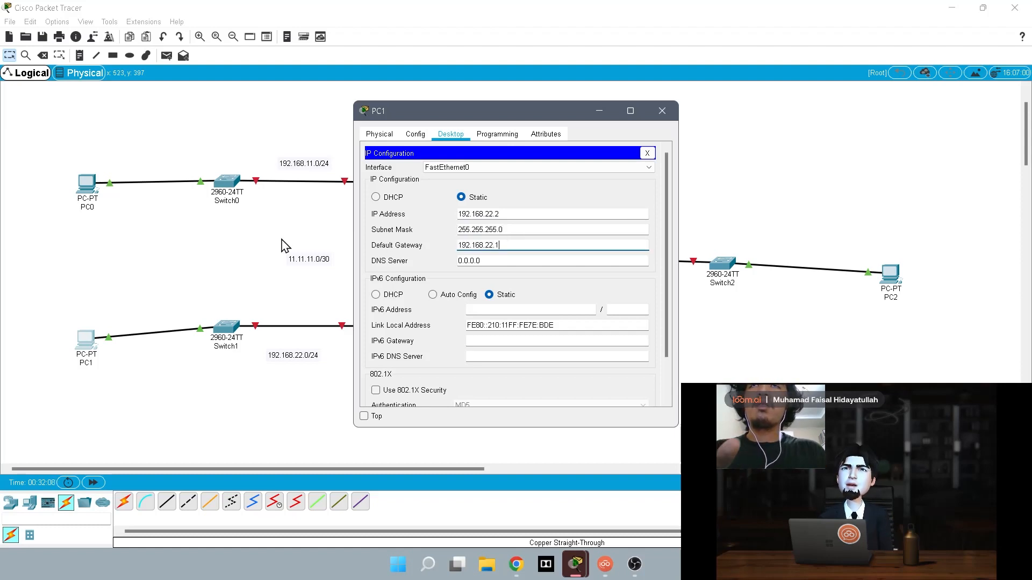
left_click(593, 112)
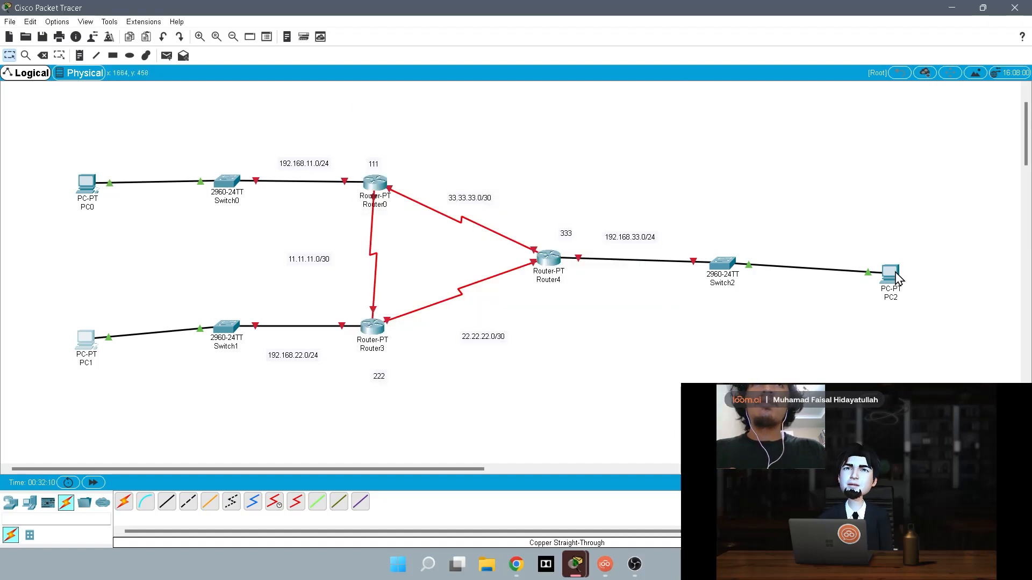
Open the IP configuration of PC2 and set its static IP address to 192.168.33.2.
left_click(575, 565)
left_click(890, 273)
left_click(450, 134)
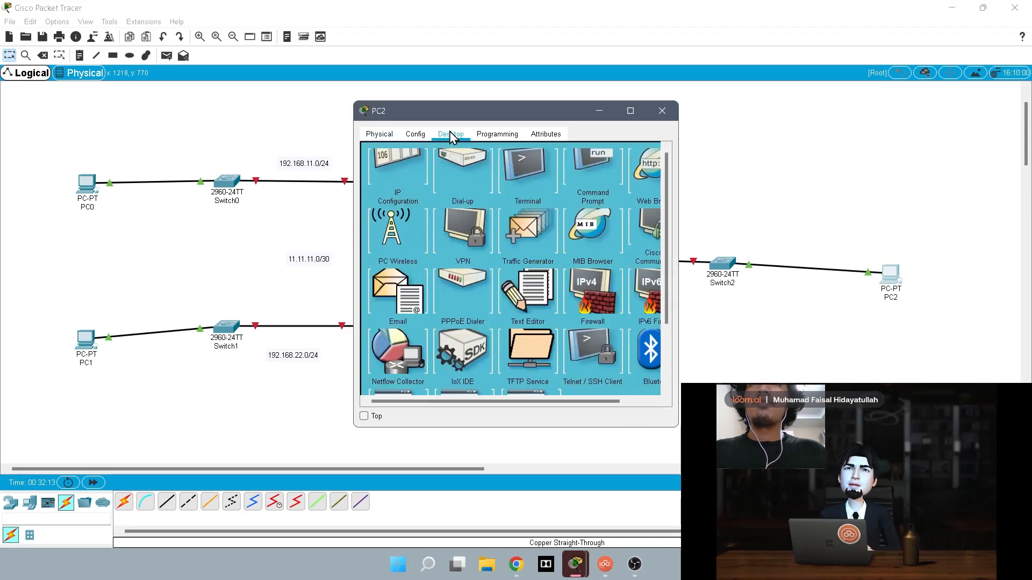
left_click(421, 195)
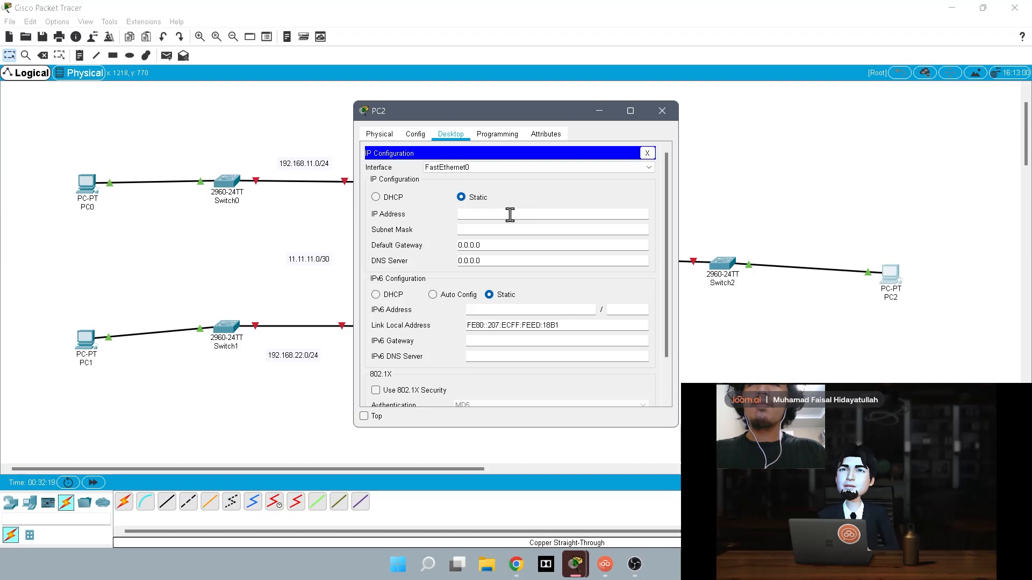
left_click(389, 198)
left_click(473, 199)
left_click(482, 213)
type("192.168.33.2")
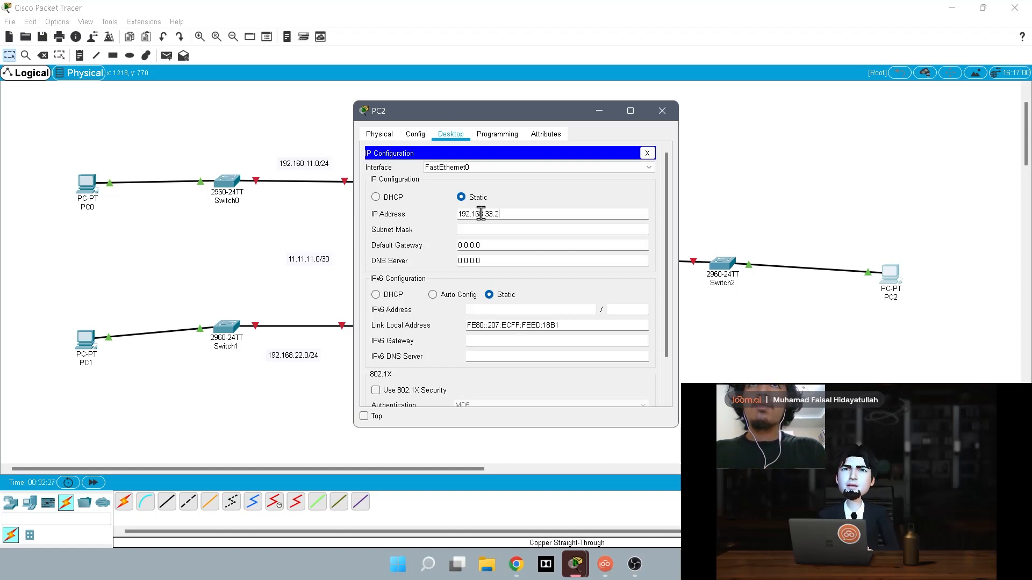
Give PC2 the subnet mask 255.255.255.0 and the default gateway 192.168.33.1, and put its window away.
left_click(486, 228)
double_click(486, 242)
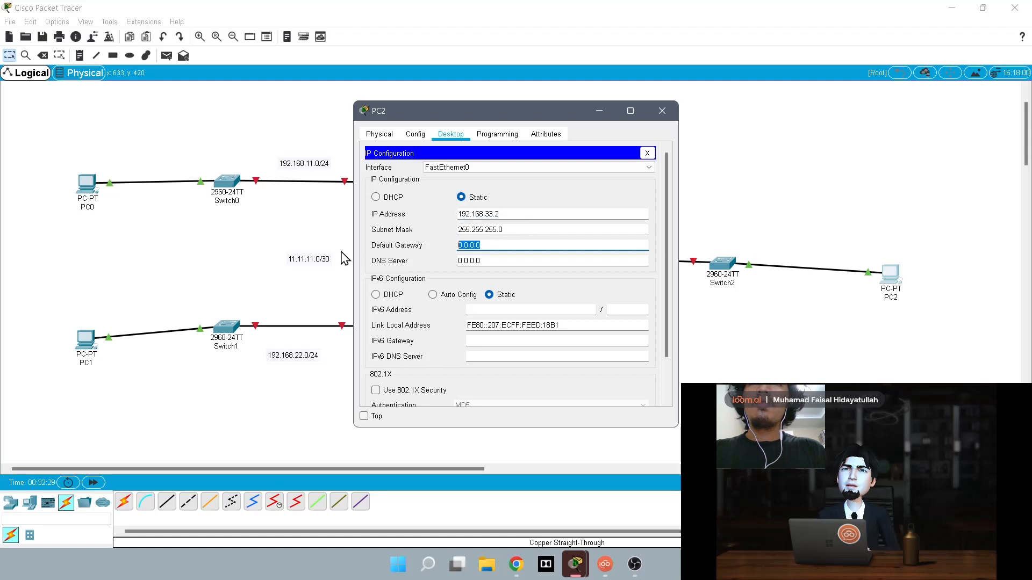
type("192.168.33")
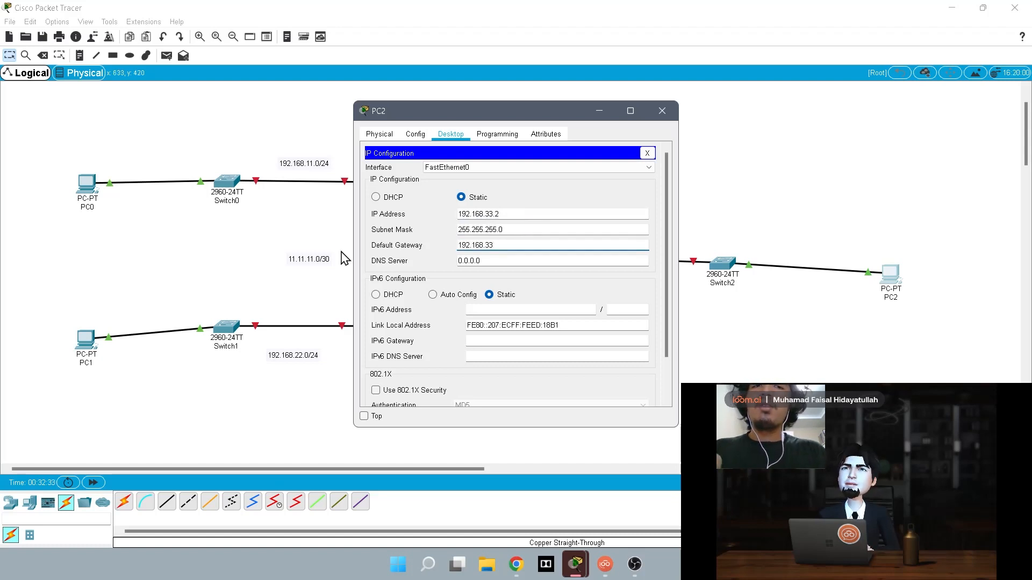
type(".1")
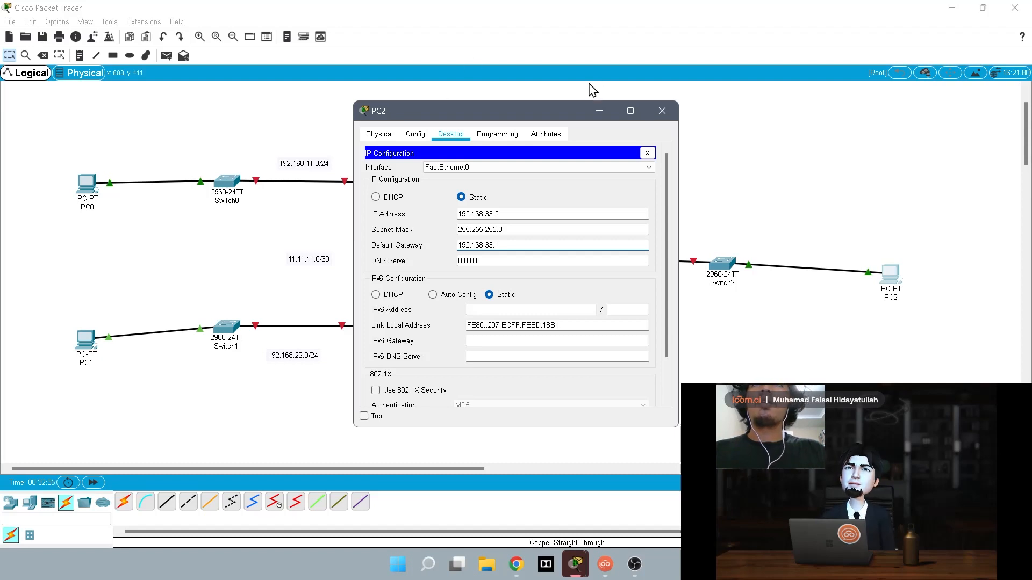
left_click(599, 111)
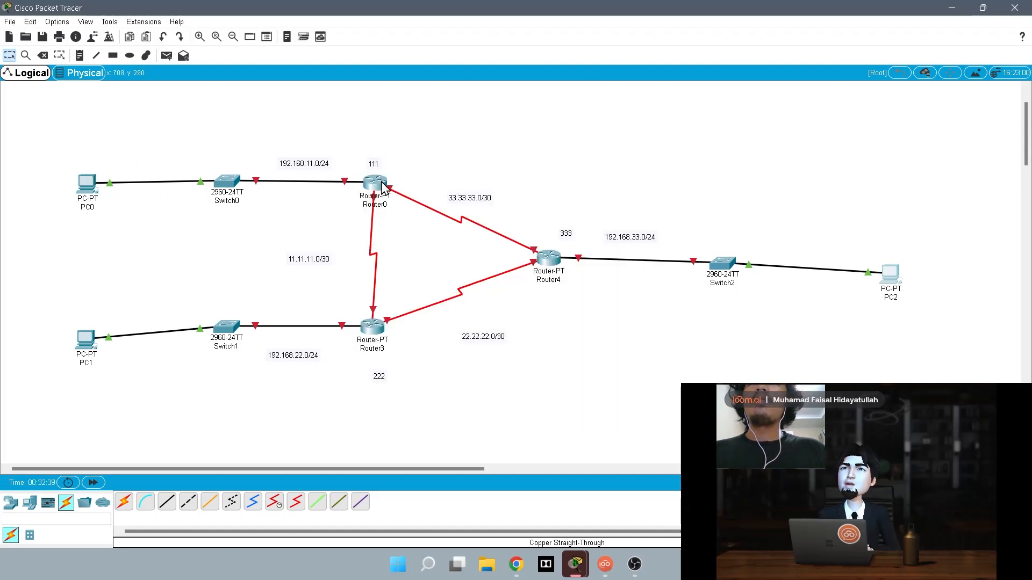
Open Router0's configuration and look through the settings of its FastEthernet and serial interfaces.
mouse_move(382, 186)
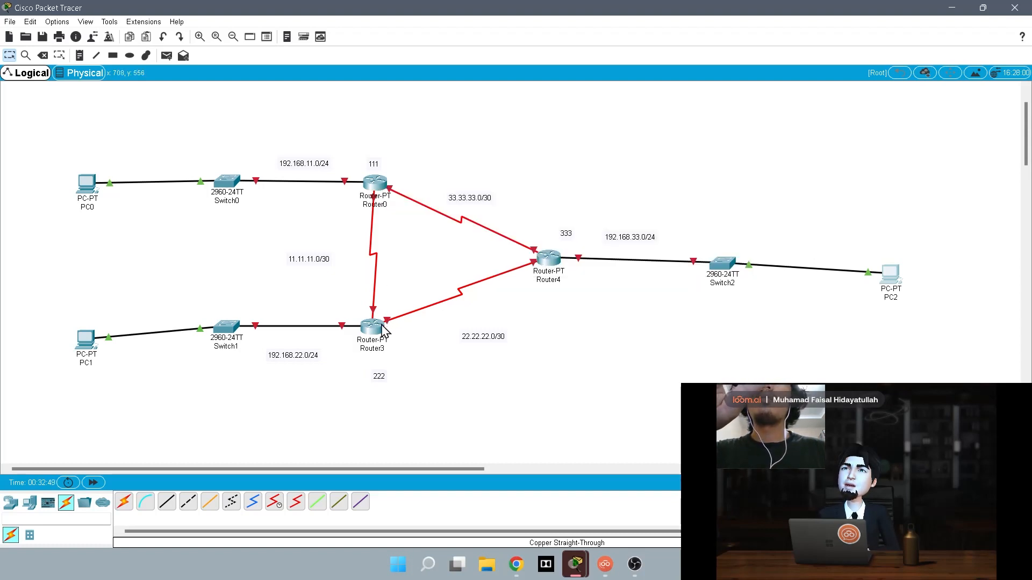
mouse_move(382, 327)
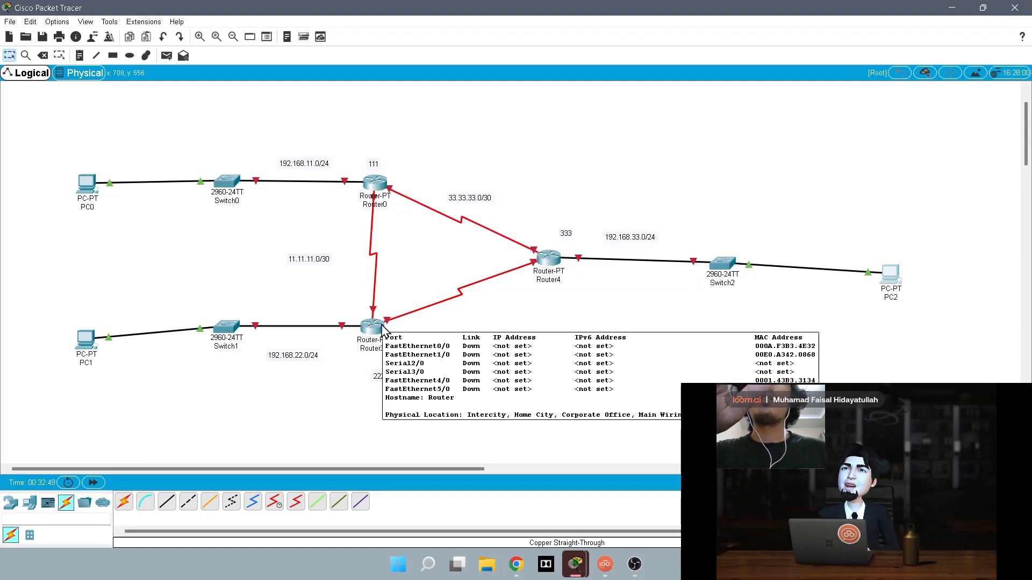
left_click(379, 186)
left_click(408, 137)
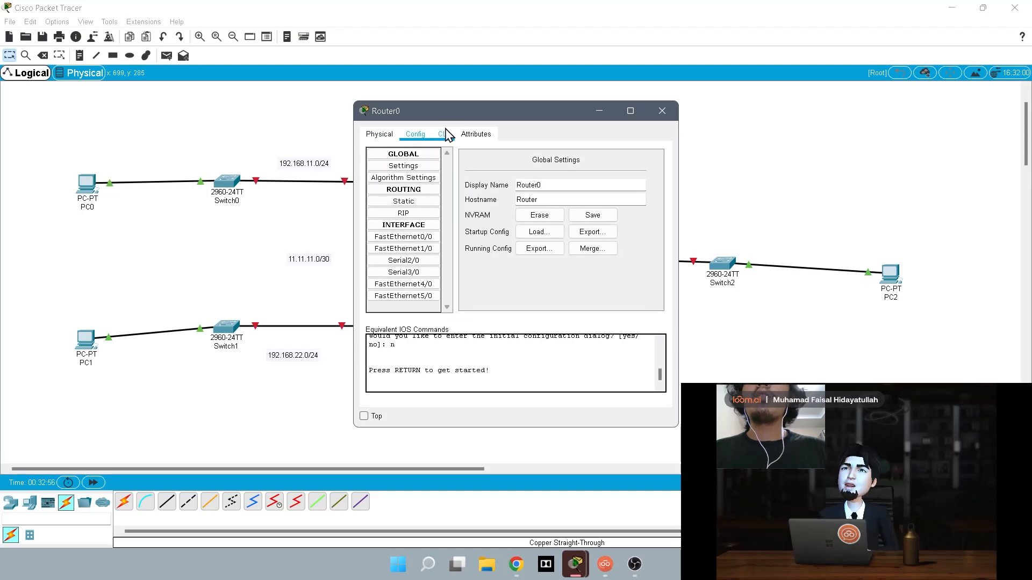
left_click(445, 134)
left_click(416, 135)
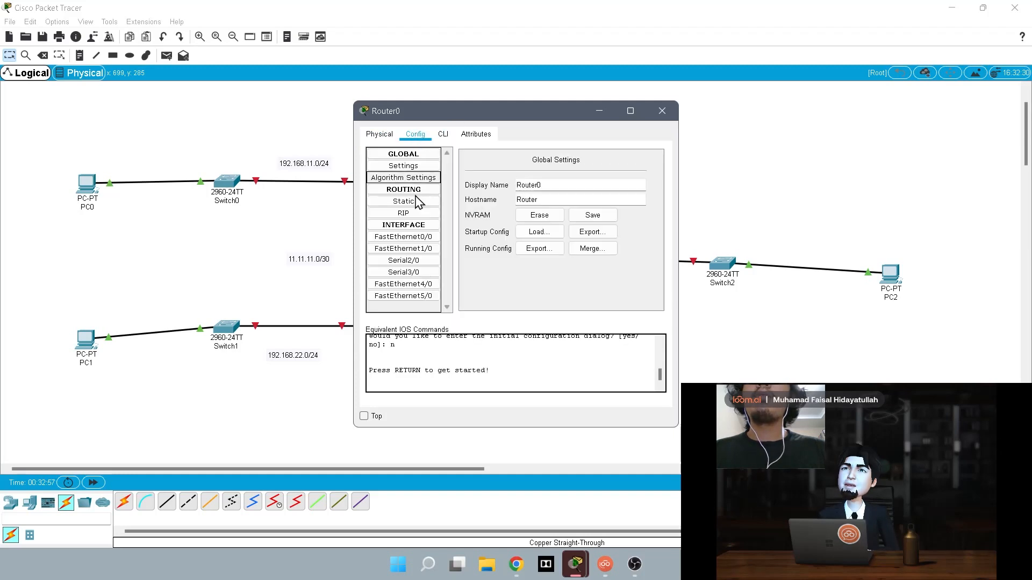
left_click(410, 245)
left_click(410, 237)
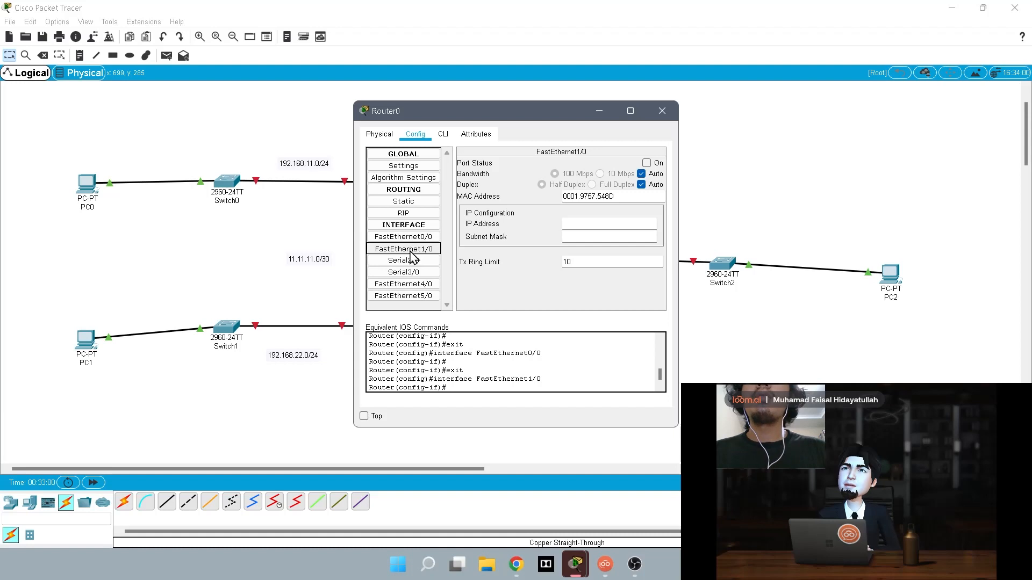
left_click(411, 260)
left_click(411, 272)
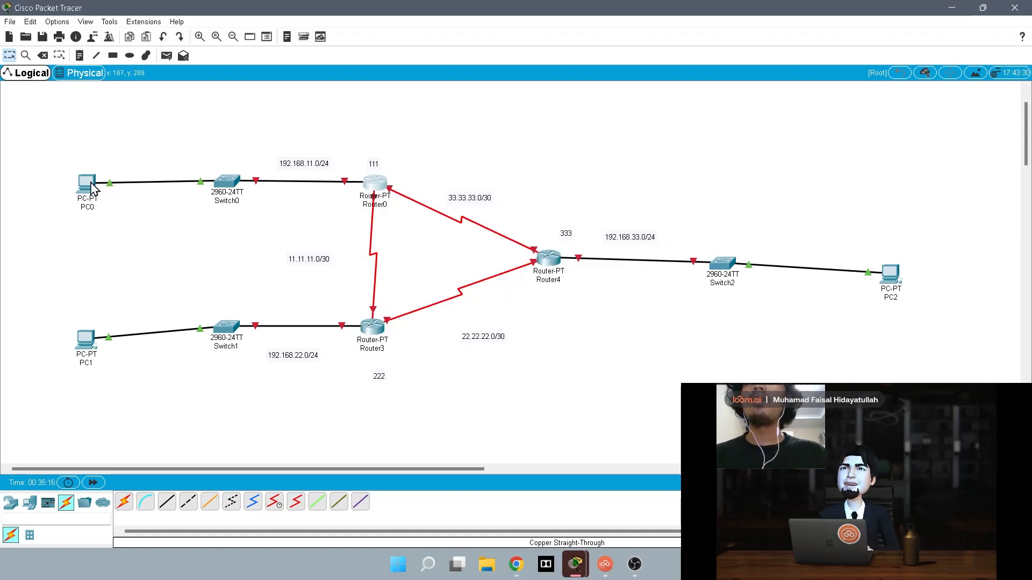
Assign IP address 192.168.11.1 with subnet mask 255.255.255.0 to Router0's FastEthernet0/0, review the entry, and put the window away.
left_click(376, 186)
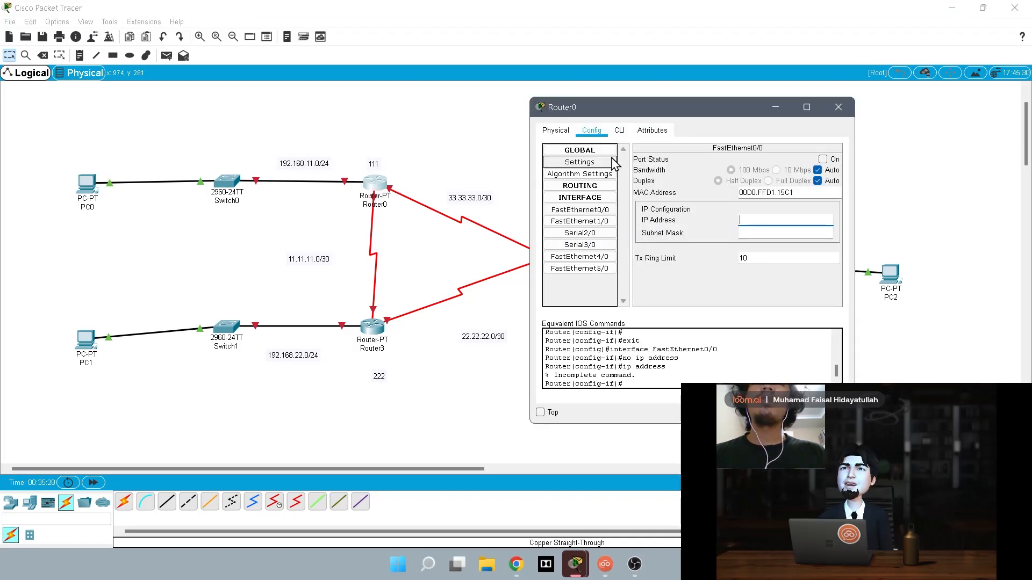
left_click(584, 211)
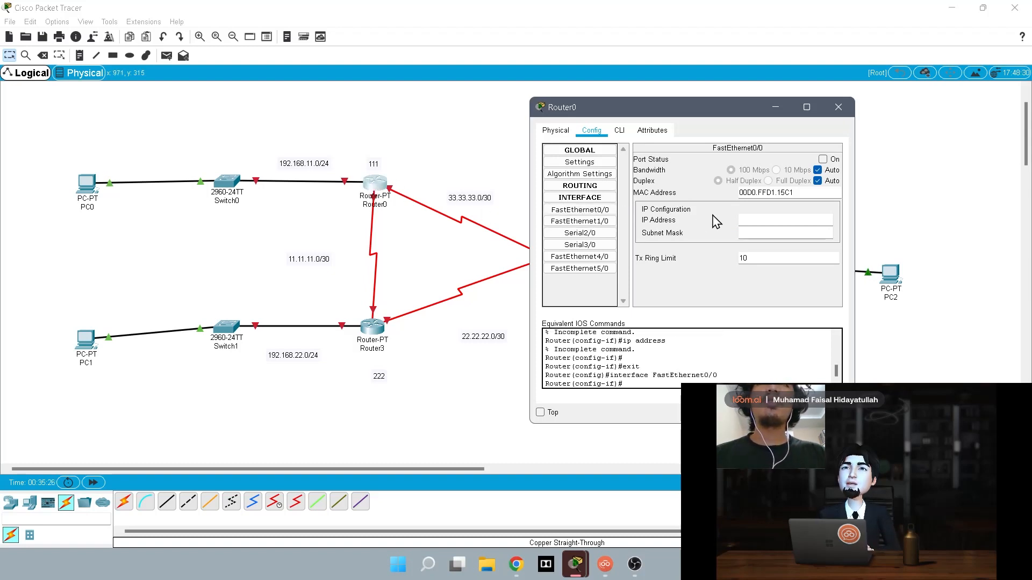
left_click(750, 219)
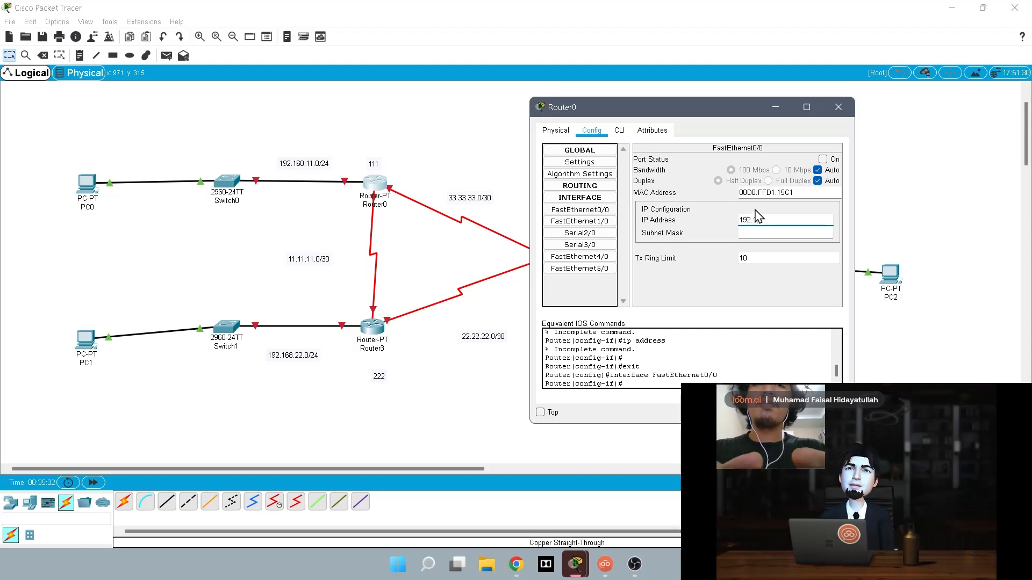
type("192.168")
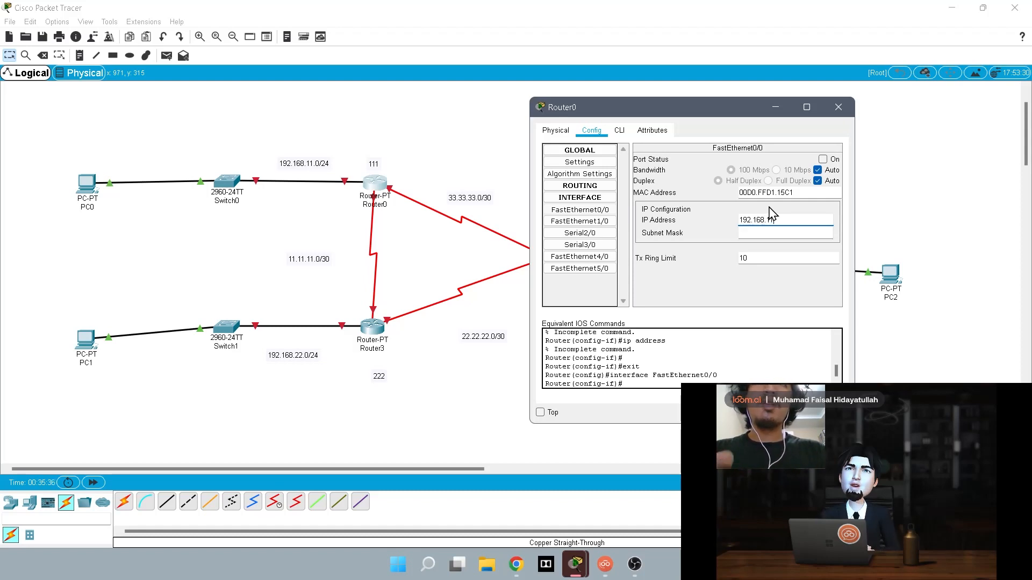
type(".11.1")
left_click(772, 232)
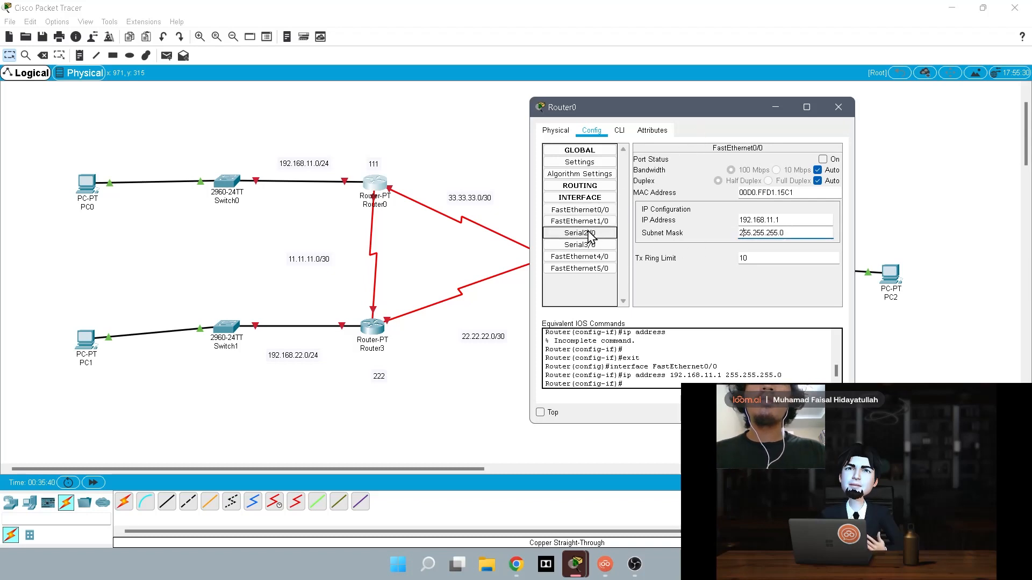
left_click(580, 233)
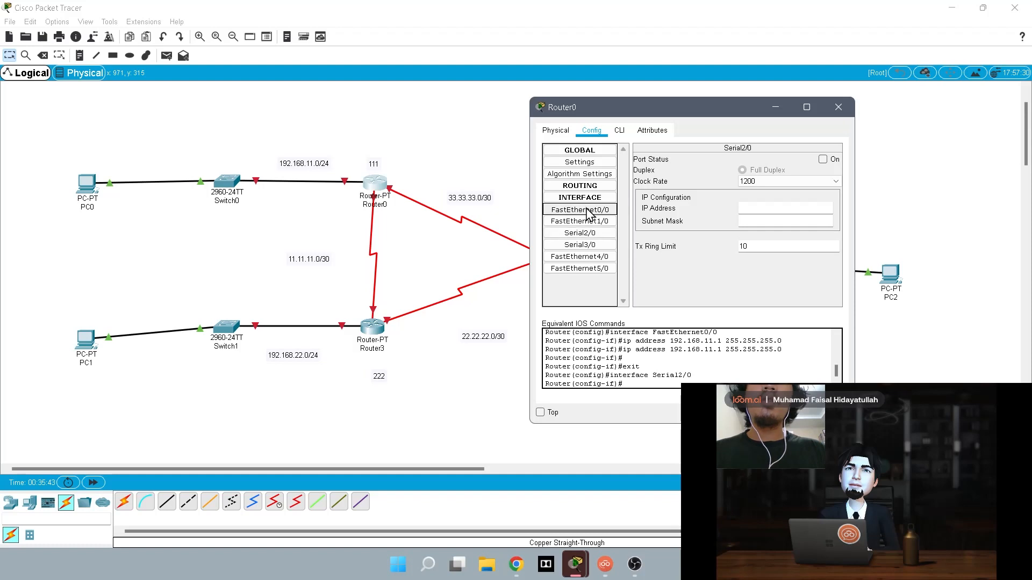
left_click(591, 209)
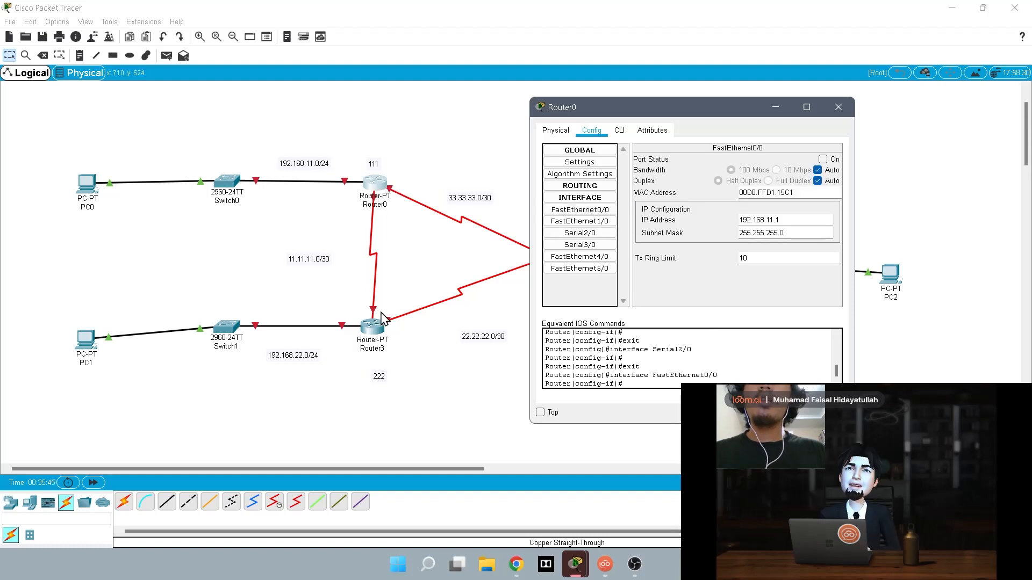
left_click(776, 108)
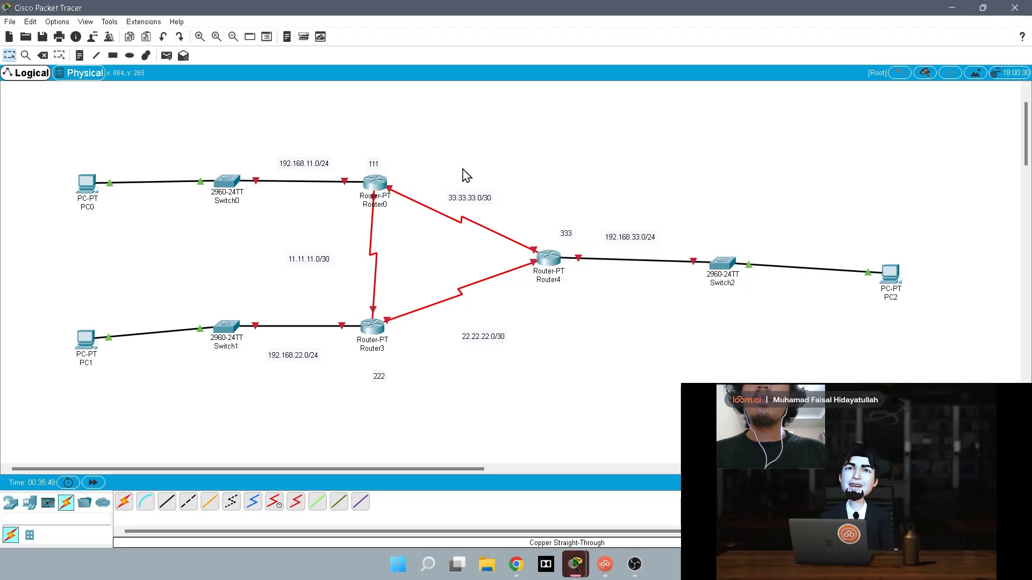
Check which serial ports the link between Router0 and Router3 uses, keeping Router3's end on Serial2/0.
left_click(374, 326)
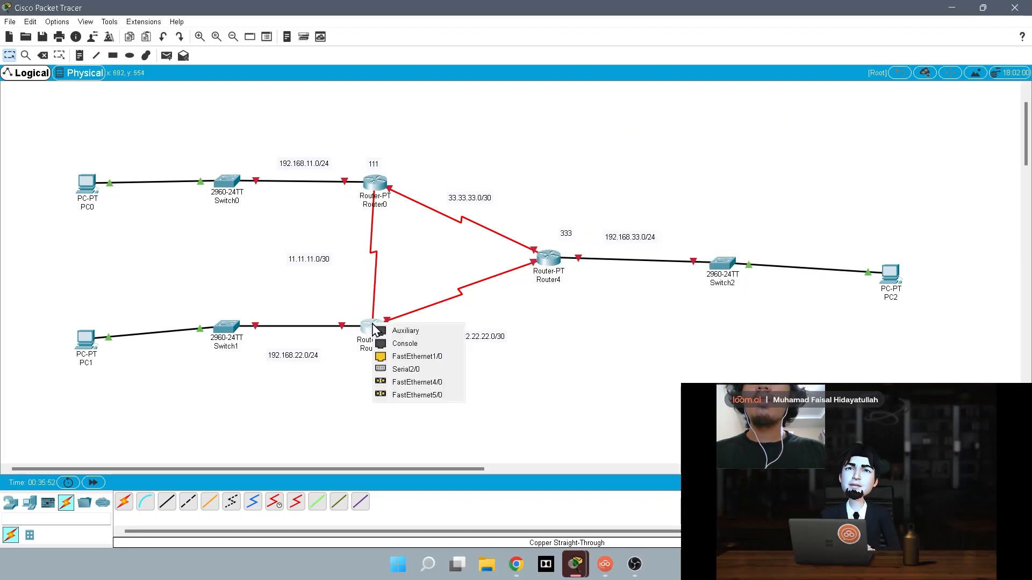
left_click(427, 370)
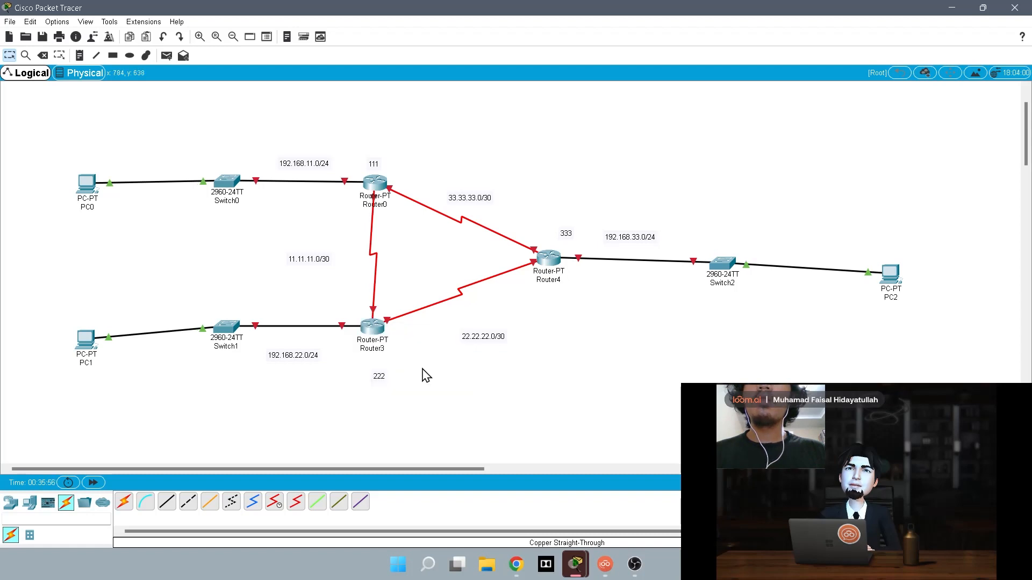
left_click(374, 199)
left_click(388, 292)
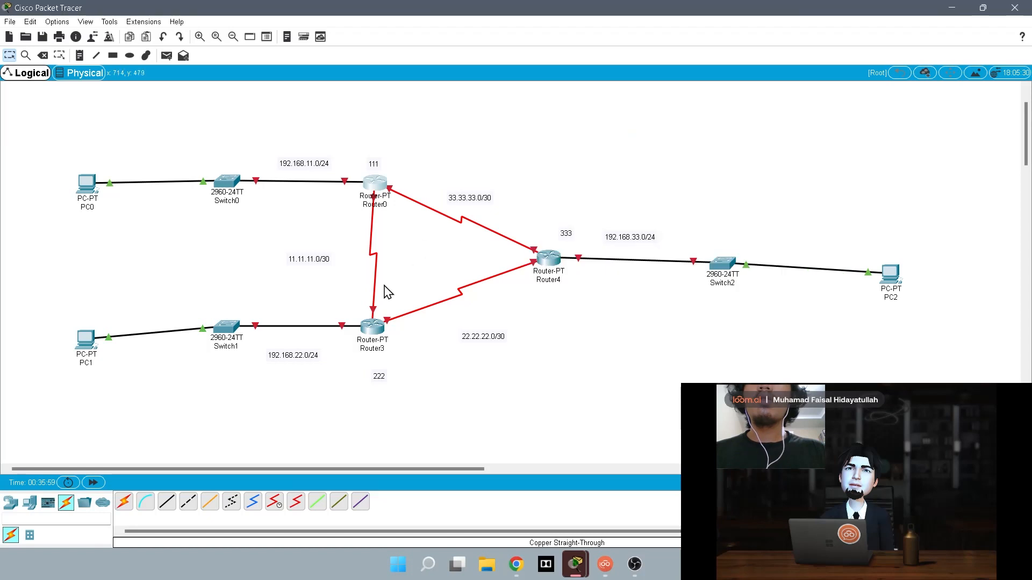
left_click(372, 325)
left_click(521, 155)
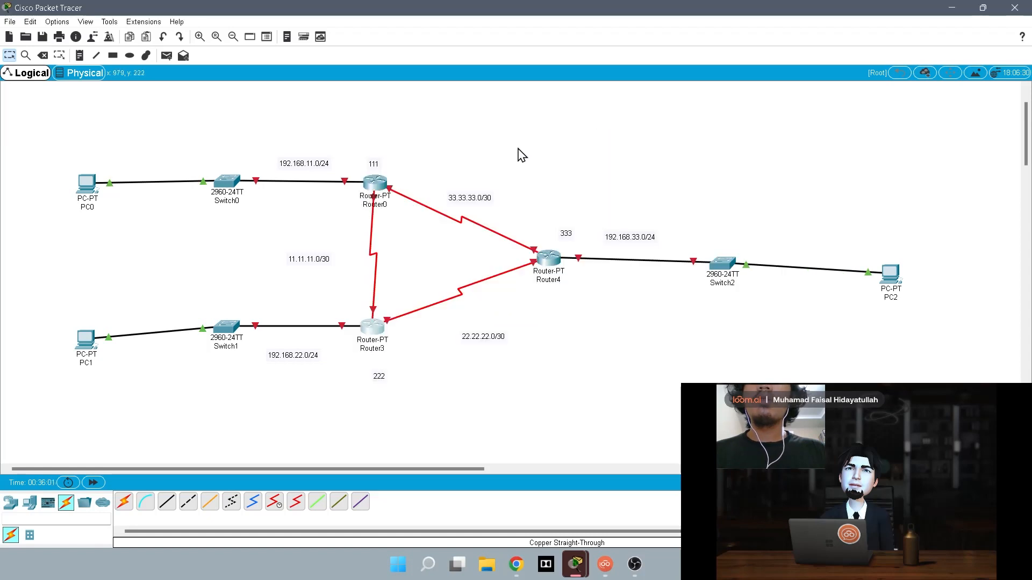
Check the serial ports at both ends of the Router0 to Router4 link, keeping Serial3/0 on each router.
left_click(389, 190)
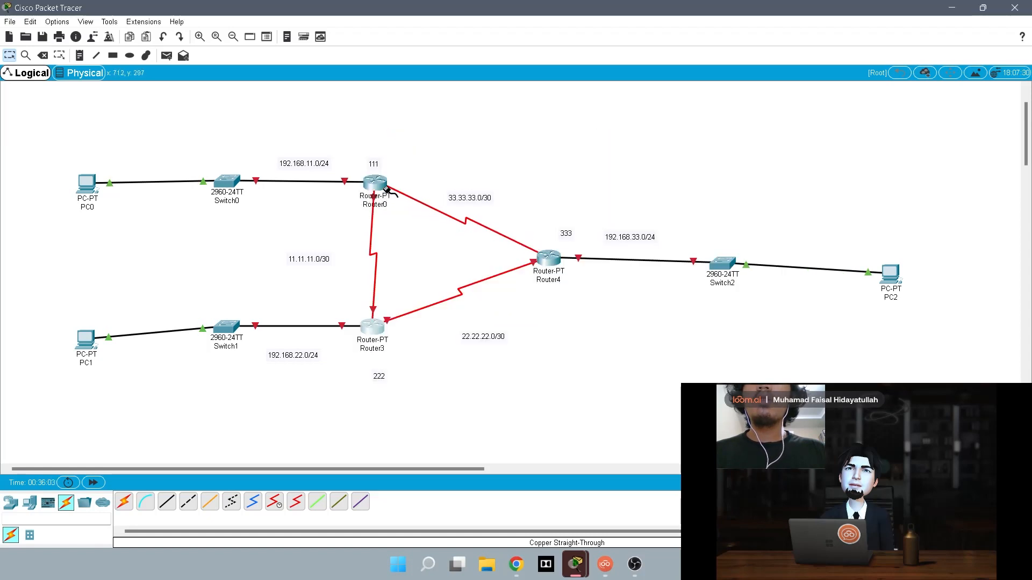
left_click(386, 189)
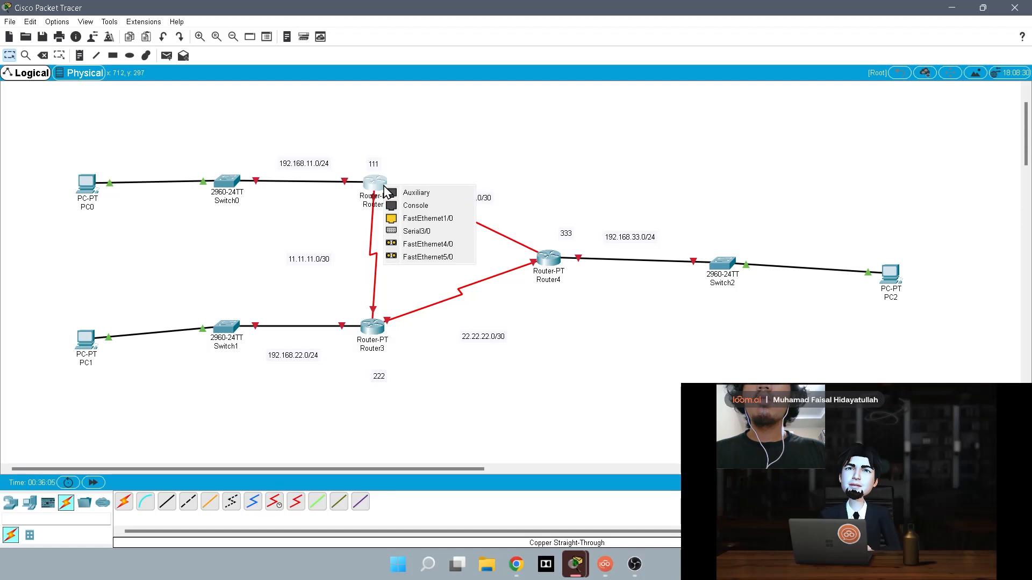
left_click(413, 233)
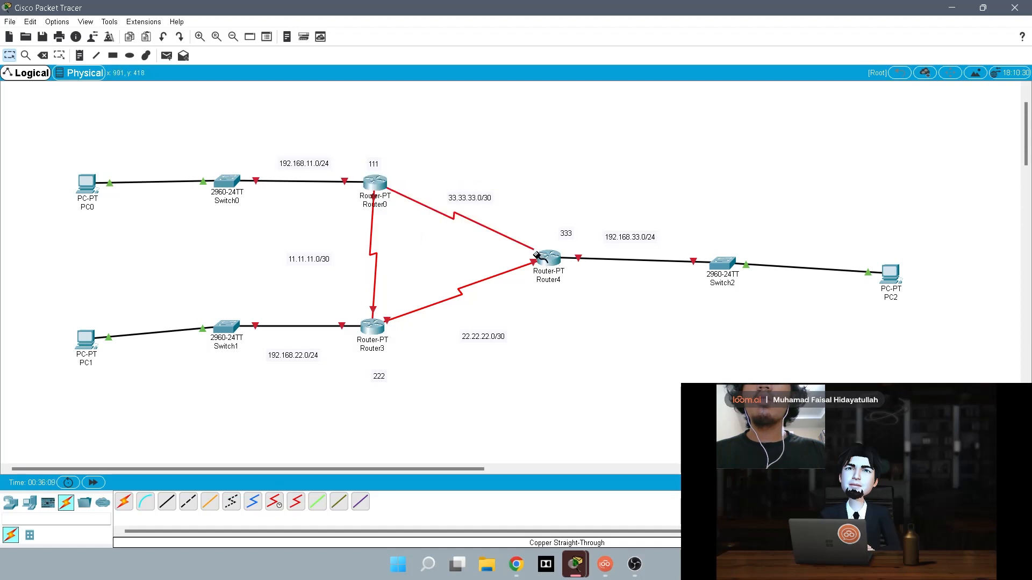
left_click(542, 261)
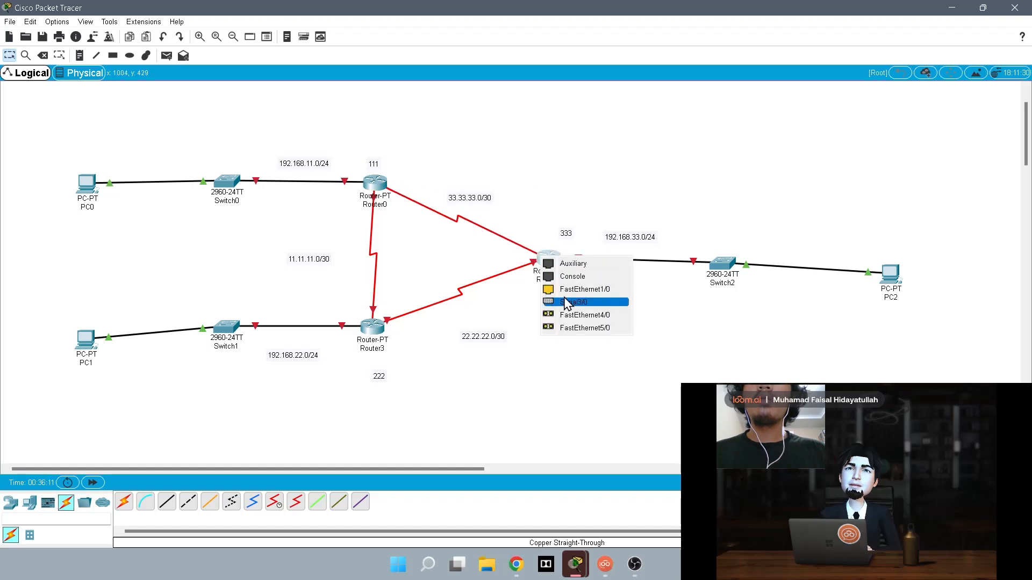
left_click(544, 286)
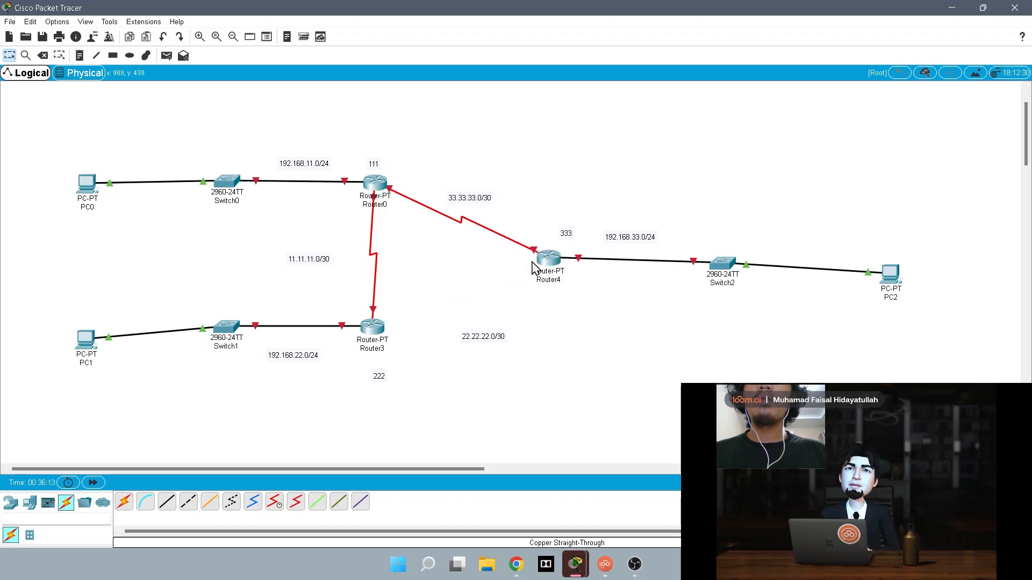
Check the ports of the Router4 to Router3 link, keeping Serial2/0 on Router4 and Serial3/0 on Router3.
left_click(539, 265)
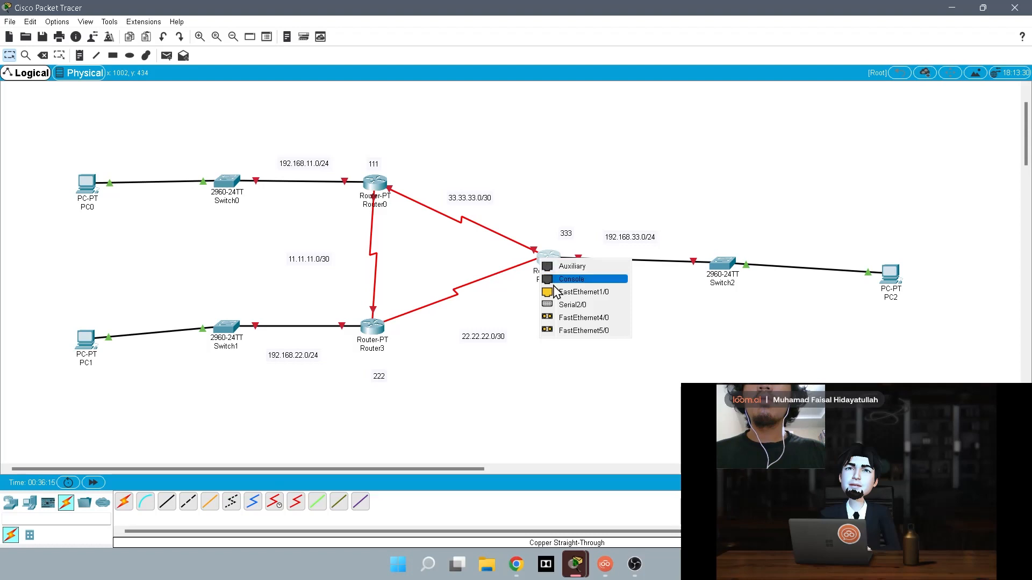
left_click(571, 305)
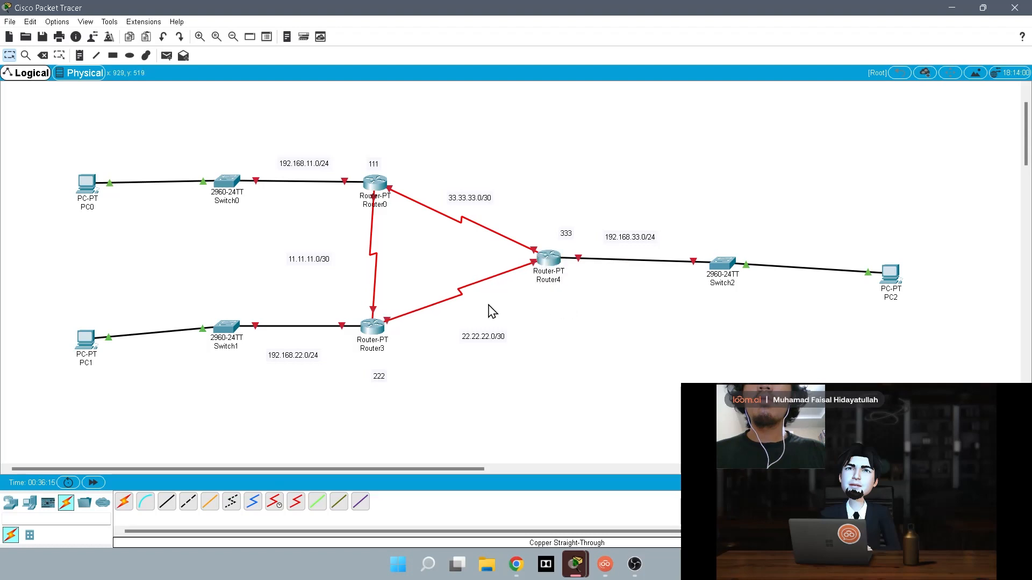
left_click(378, 325)
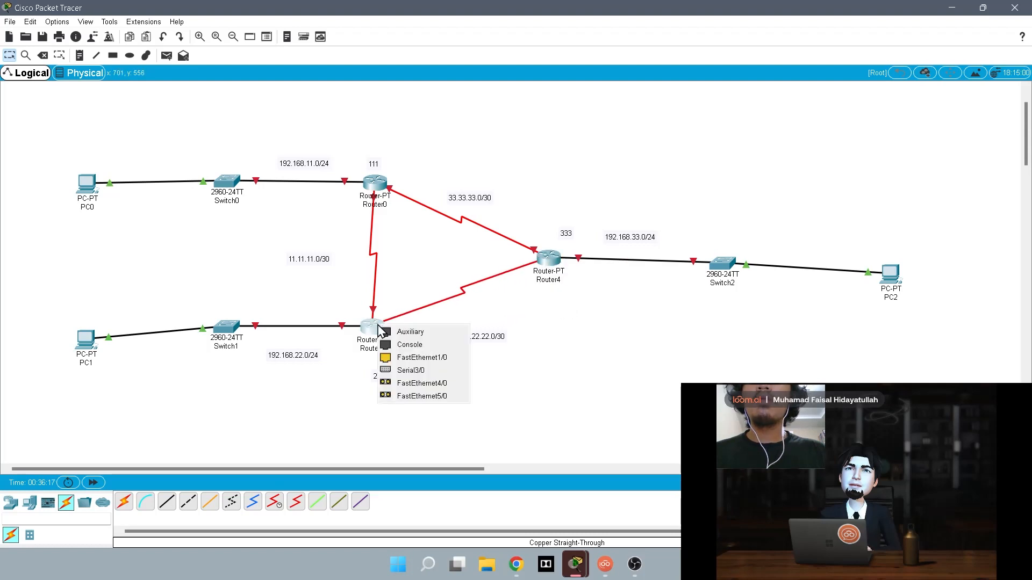
left_click(418, 370)
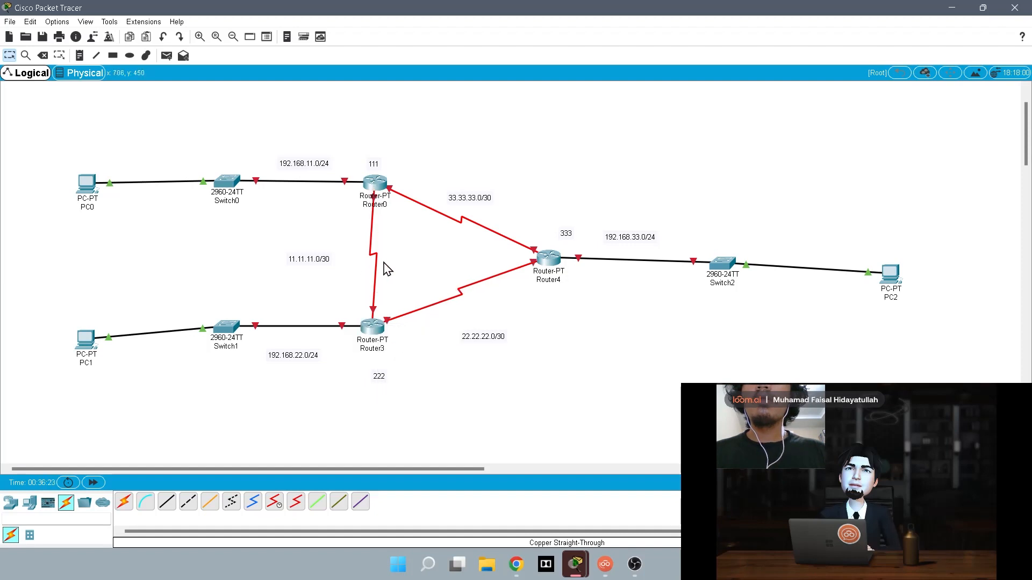
Recheck the serial ports of the links at Router0 and Router3, keeping Serial3/0 on Router0.
left_click(378, 184)
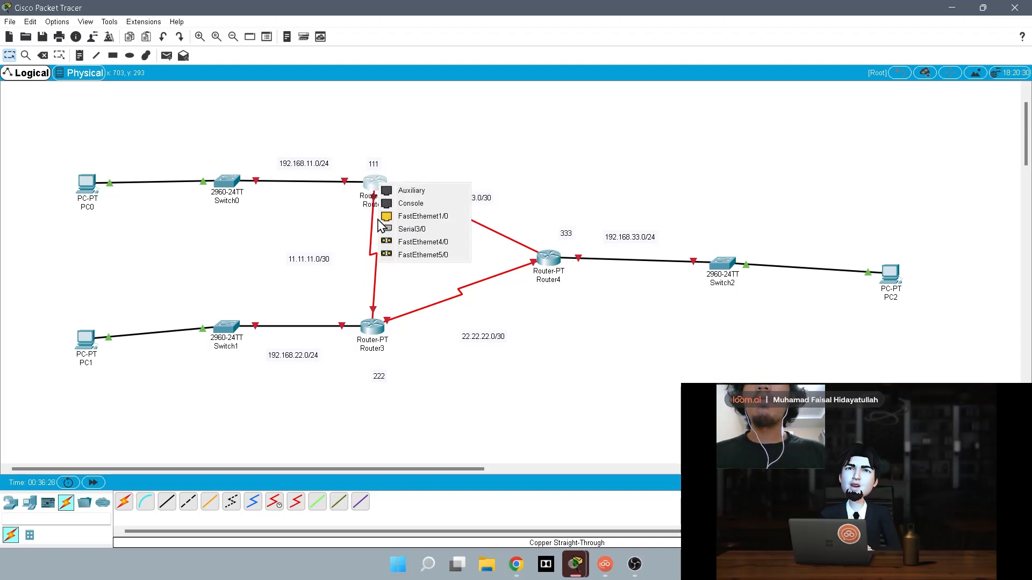
left_click(404, 230)
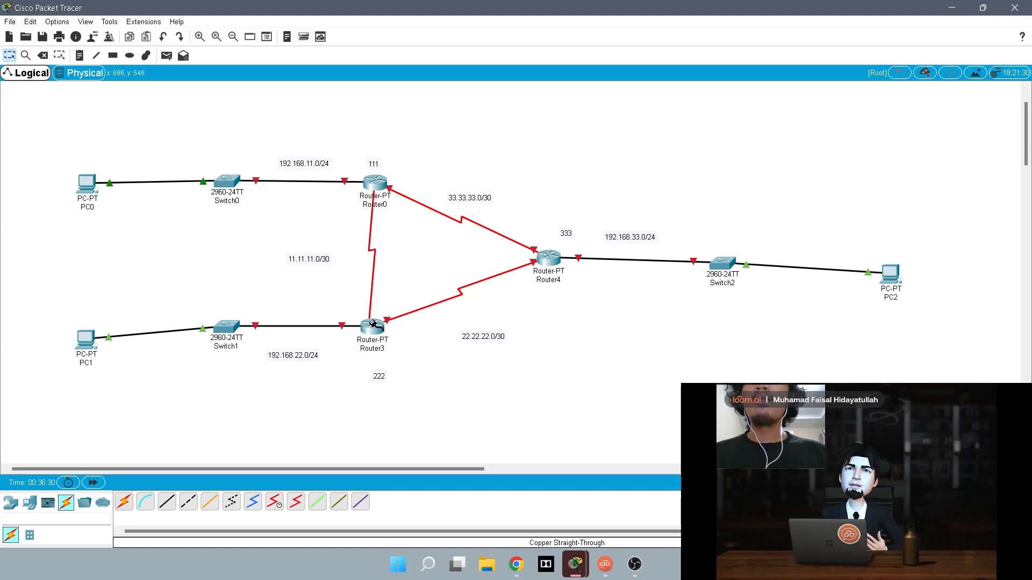
left_click(372, 323)
left_click(402, 350)
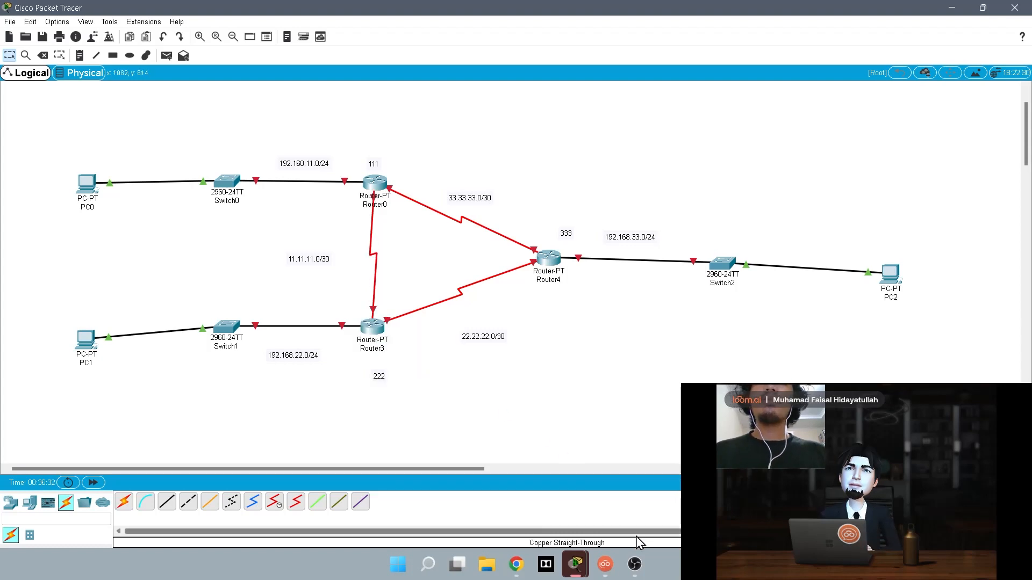
Assign IP address 11.11.11.1 with subnet mask 255.255.255.0 to Router0's Serial2/0 interface.
left_click(575, 564)
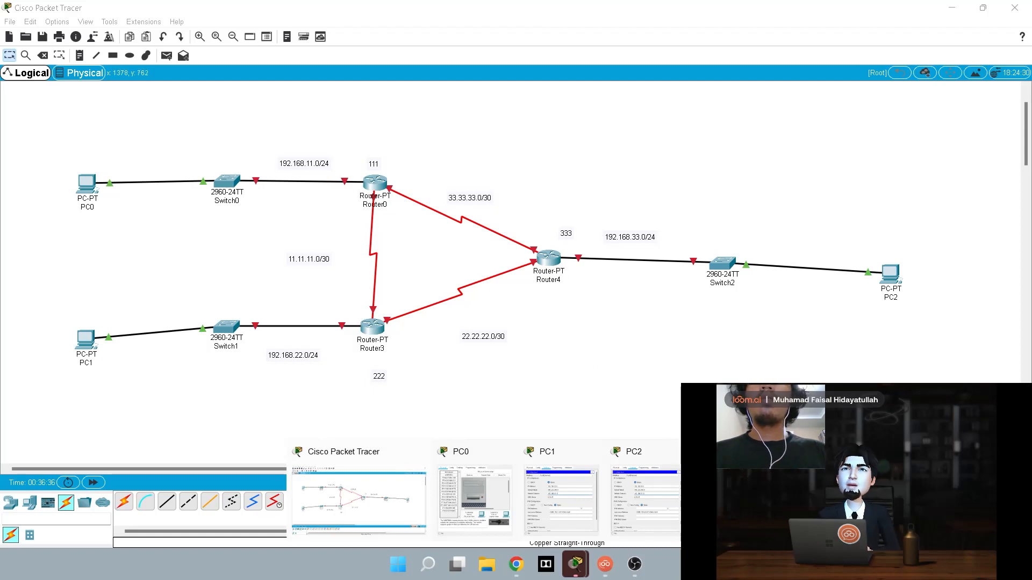
left_click(385, 203)
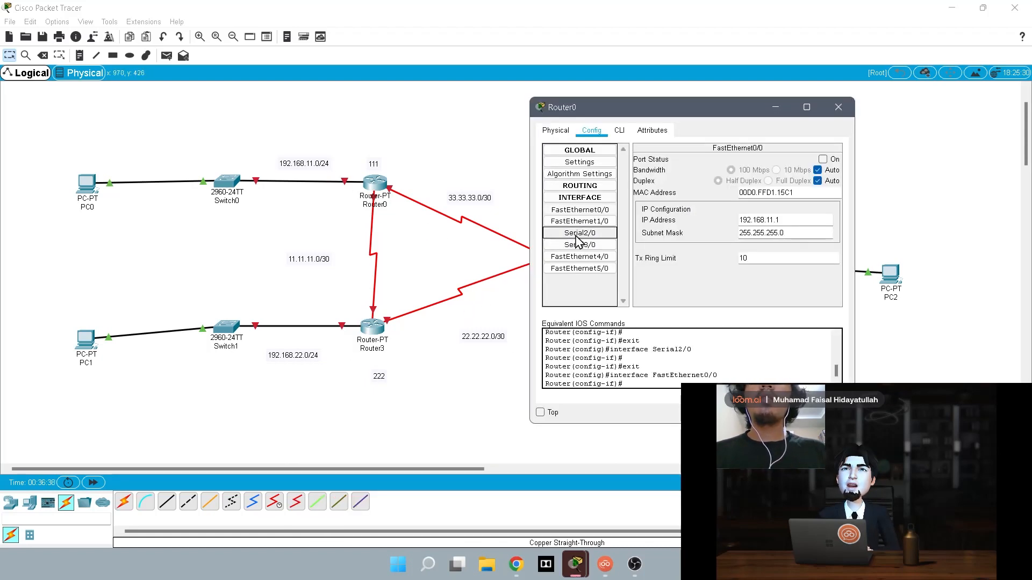
left_click(579, 234)
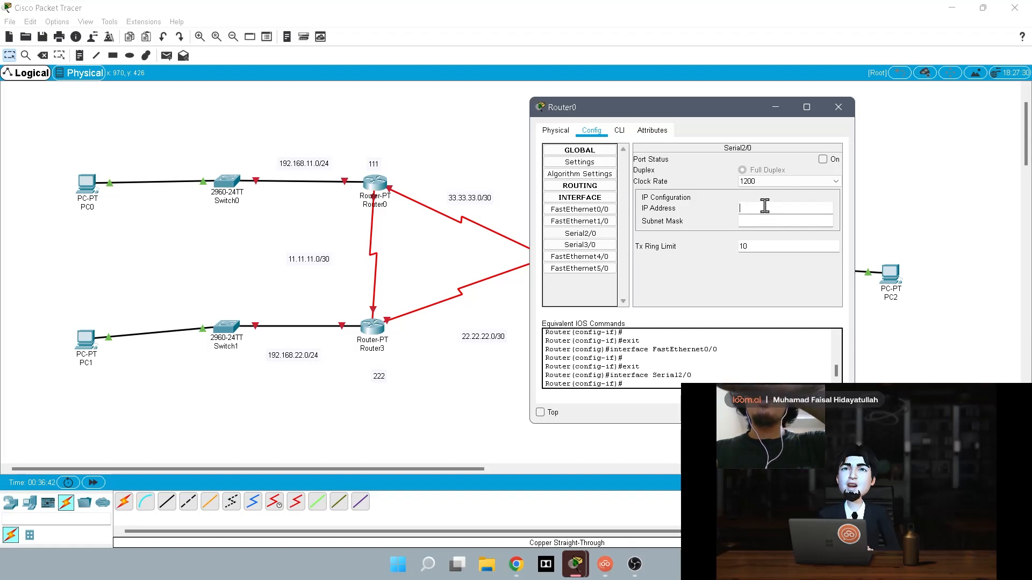
left_click(764, 206)
type("11.11.11.")
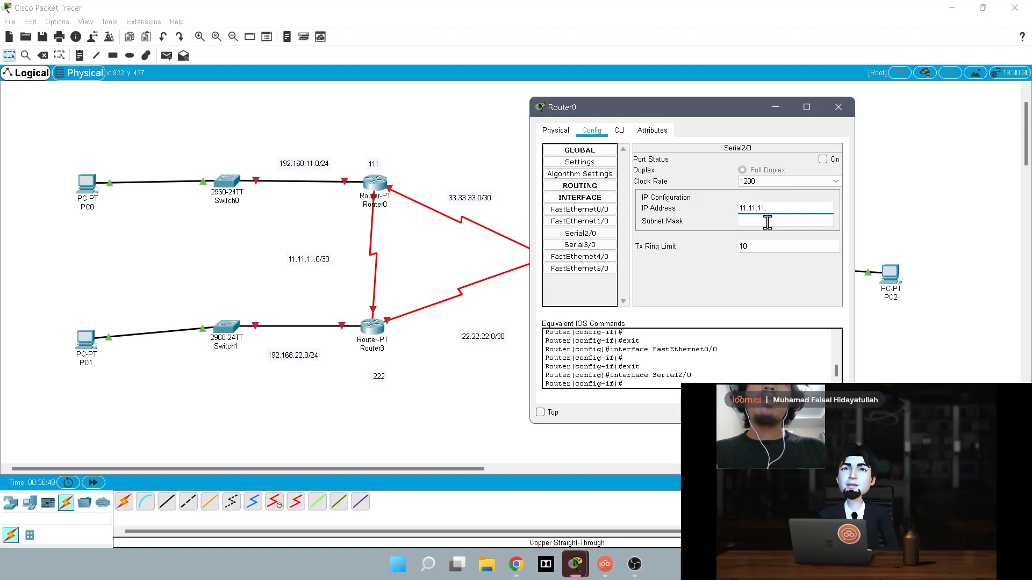
type("1")
left_click(766, 221)
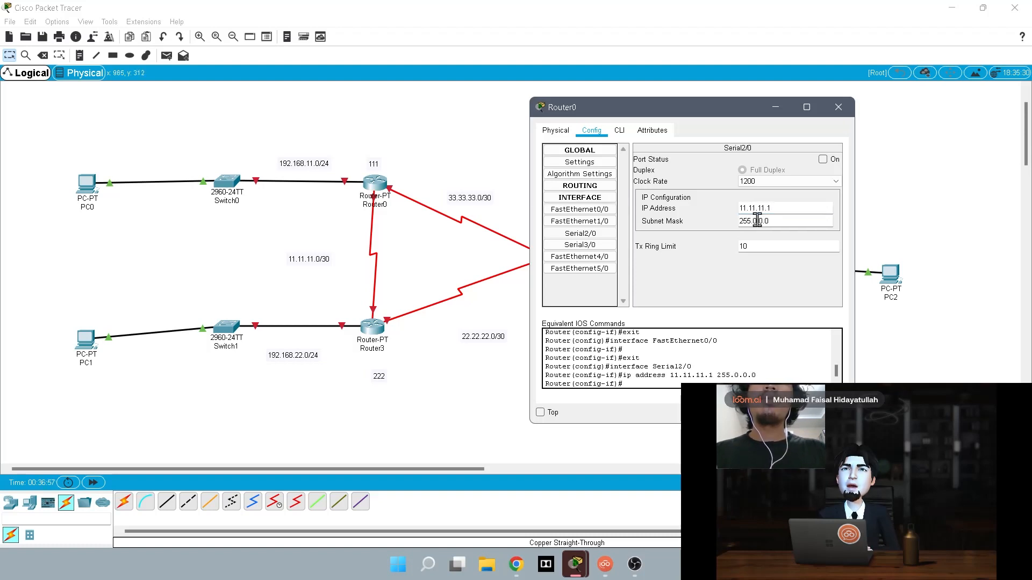
left_click_drag(779, 220, 752, 221)
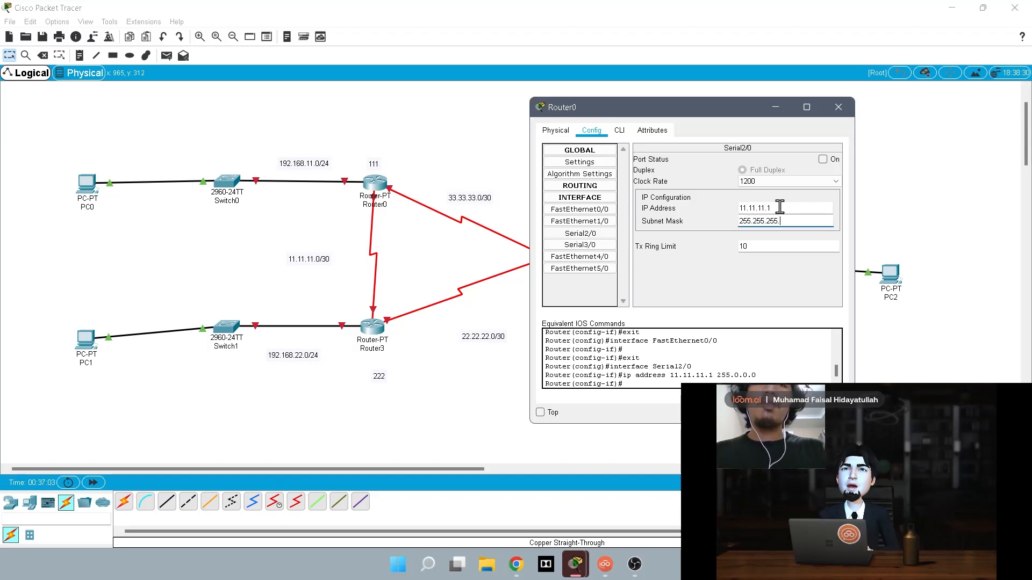
left_click(579, 244)
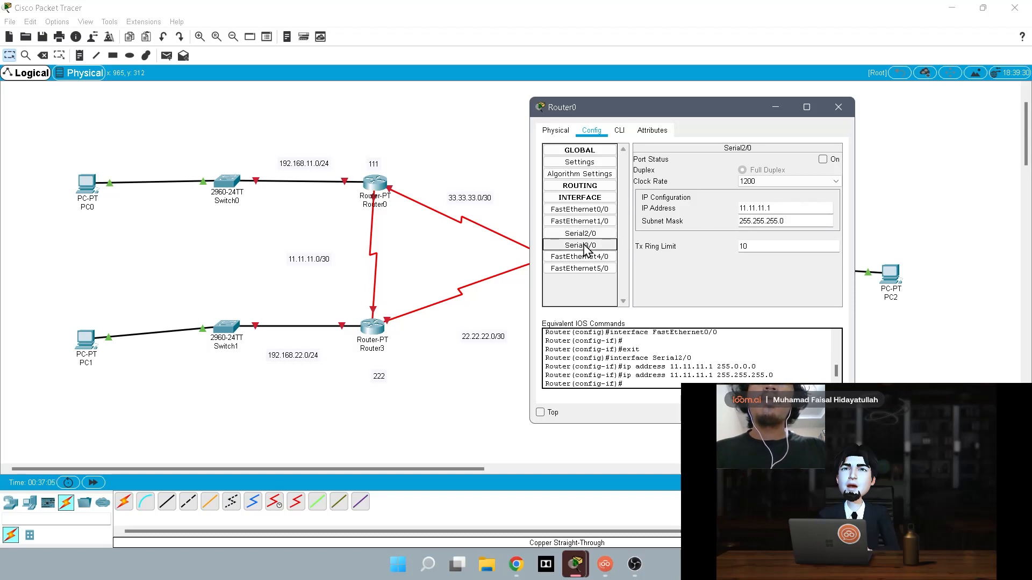
Uncover the topology and rename Router4 as Router2 and Router3 as Router1.
left_click_drag(668, 114, 796, 124)
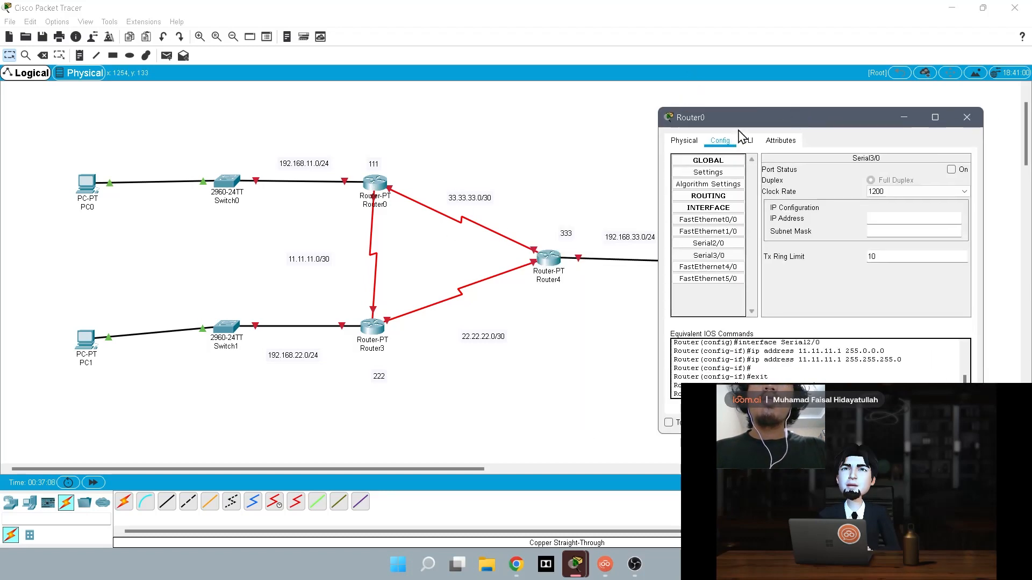
left_click(553, 281)
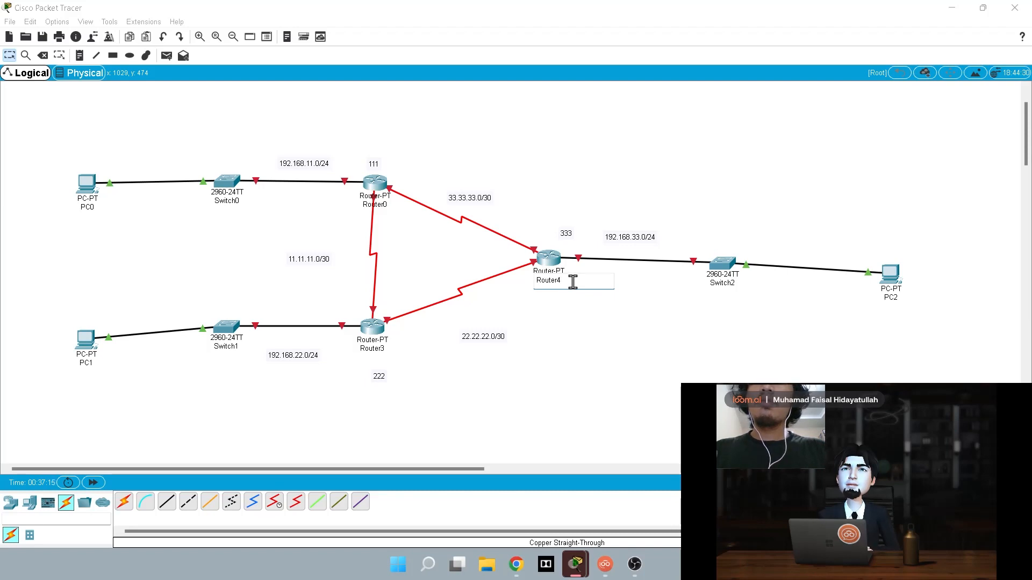
left_click(383, 349)
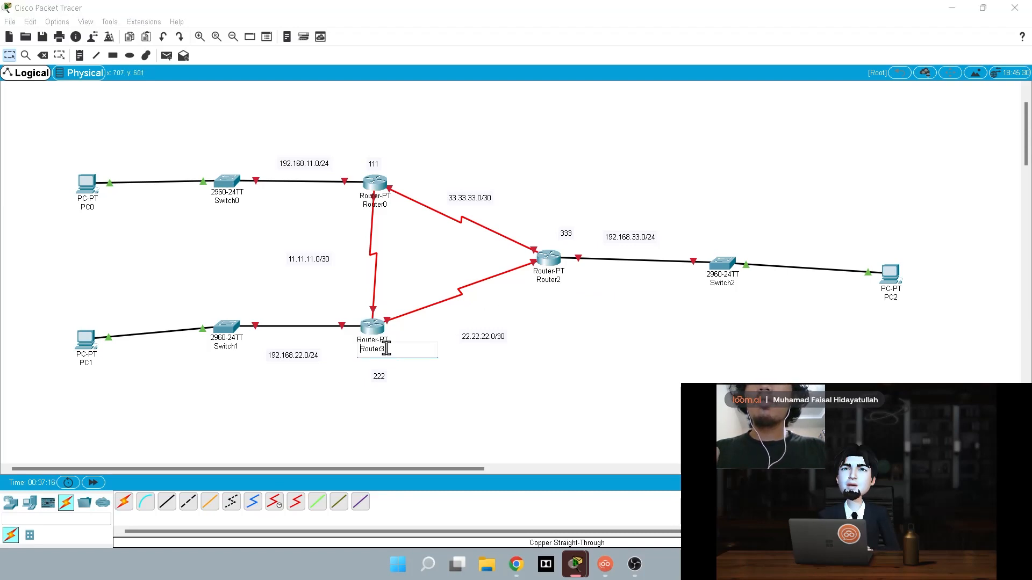
left_click(736, 322)
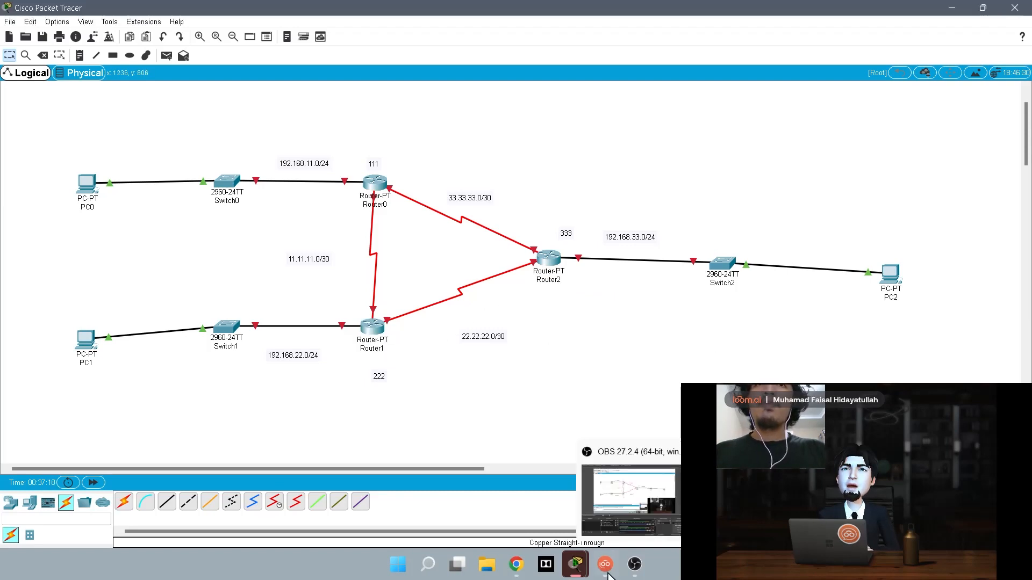
Assign IP address 33.33.33.2 with subnet mask 255.255.255.0 to Router0's Serial3/0 and return to the topology.
mouse_move(575, 564)
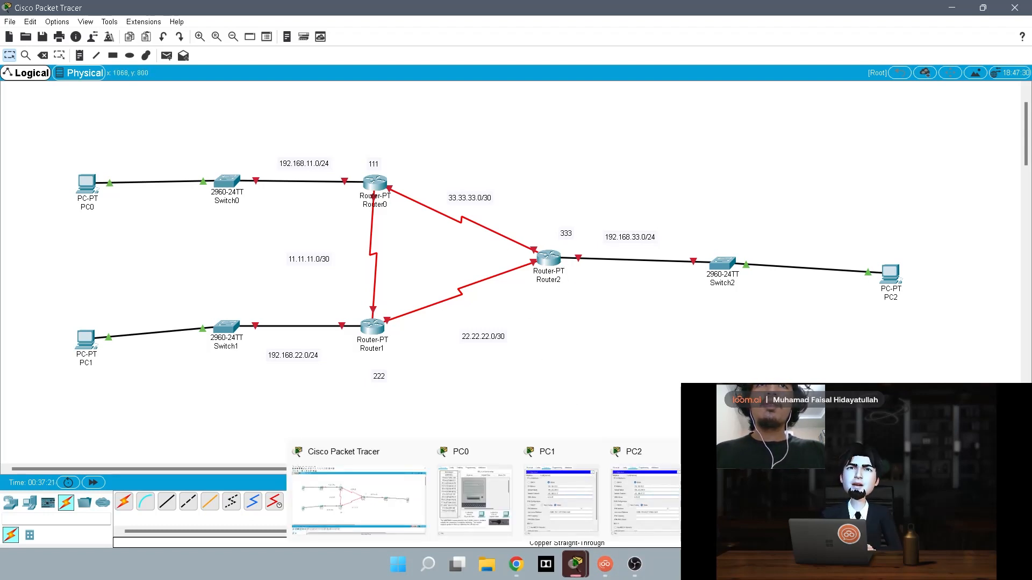
left_click(734, 500)
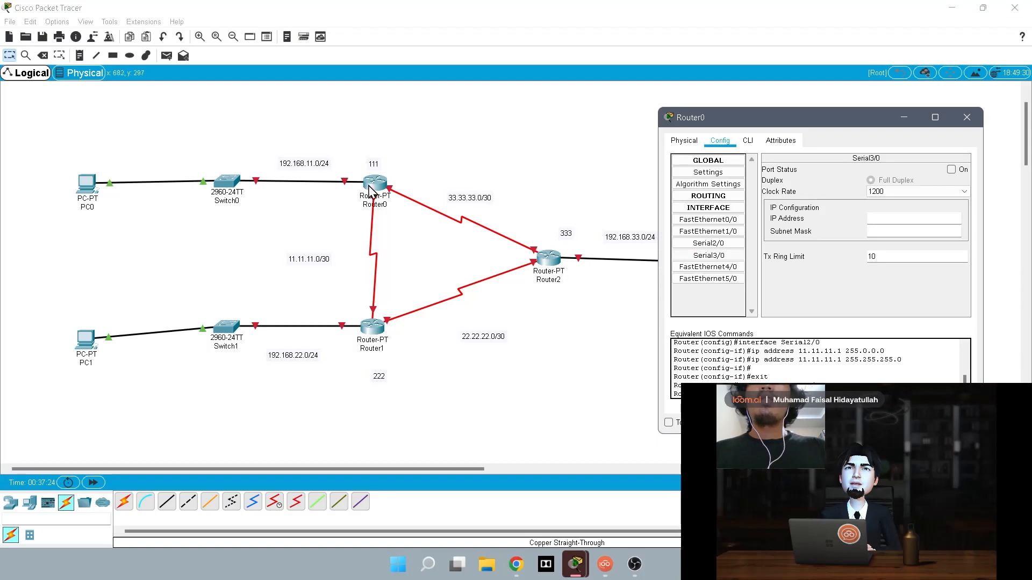
left_click(717, 257)
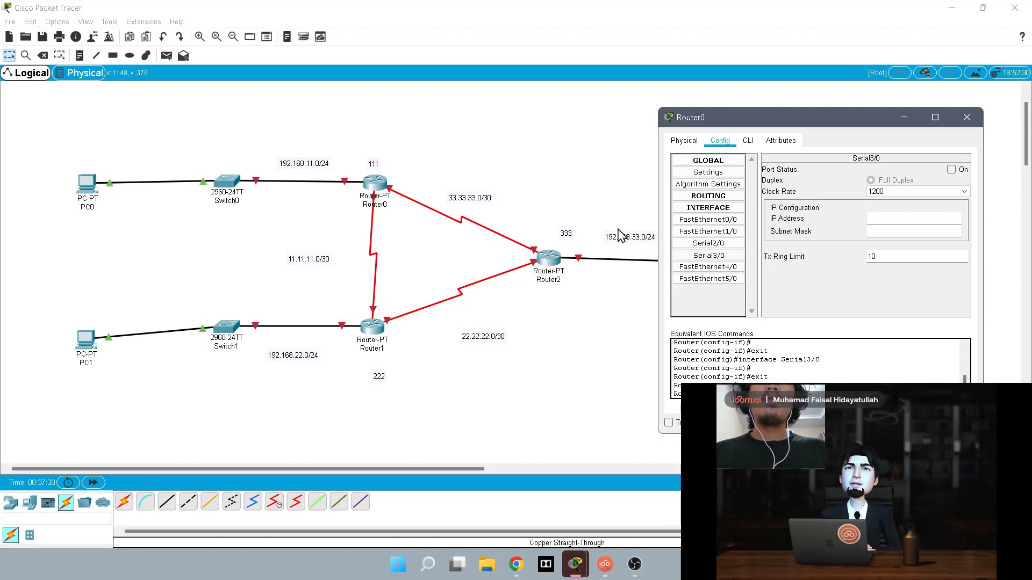
left_click(934, 216)
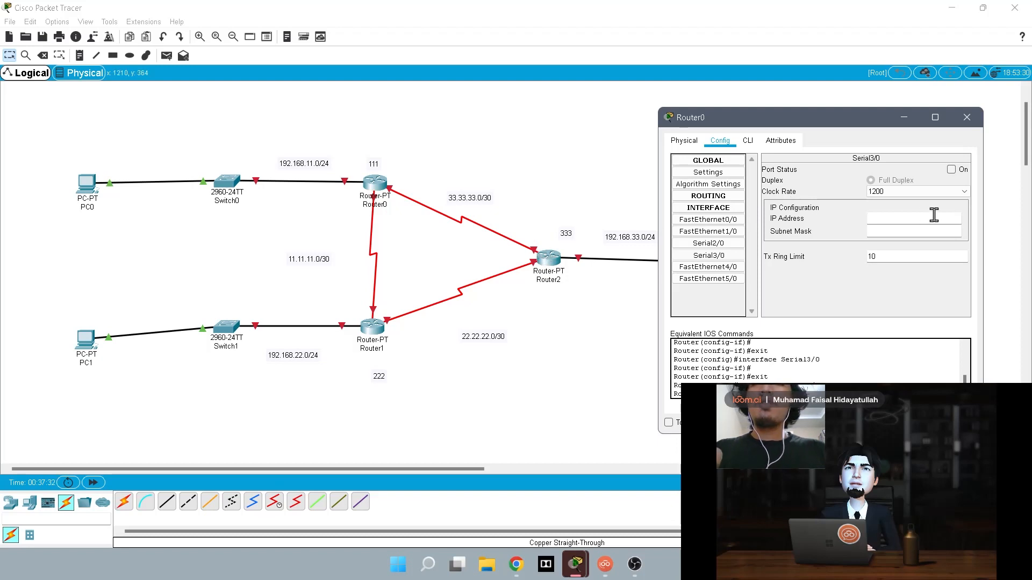
type("33.33.333.2")
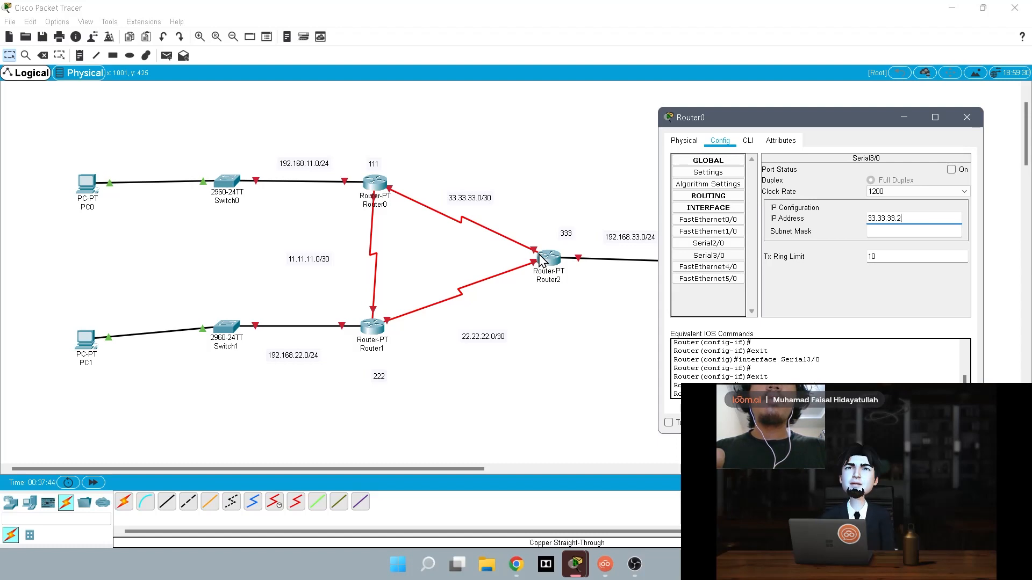
left_click(872, 232)
double_click(892, 231)
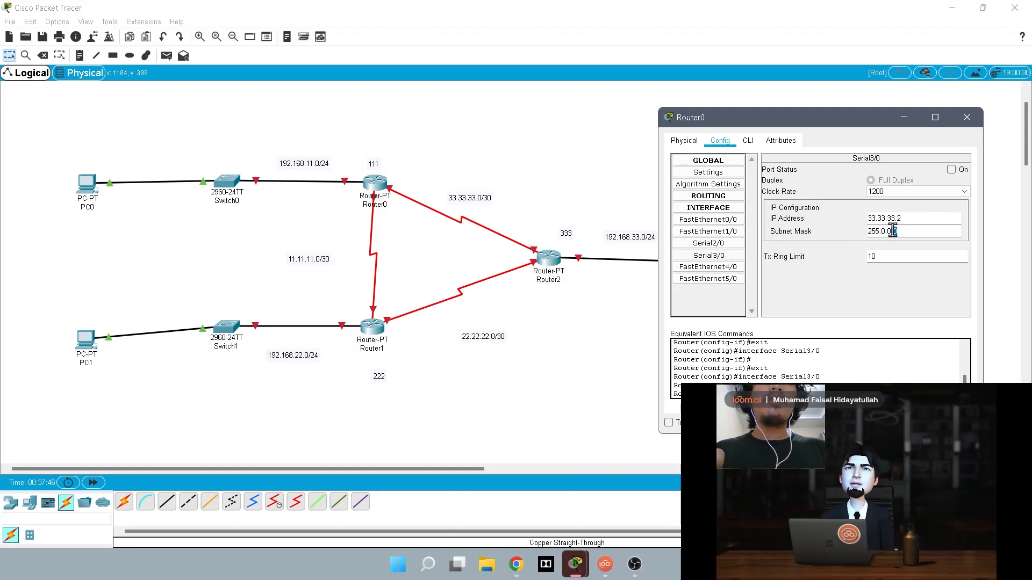
key("shift+Left")
key("shift+Left")
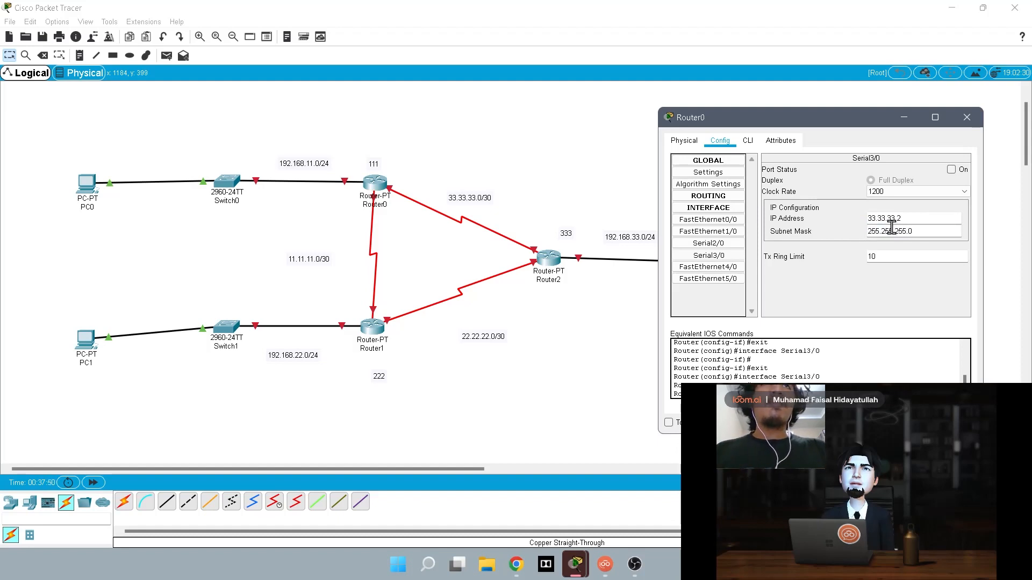
left_click(431, 386)
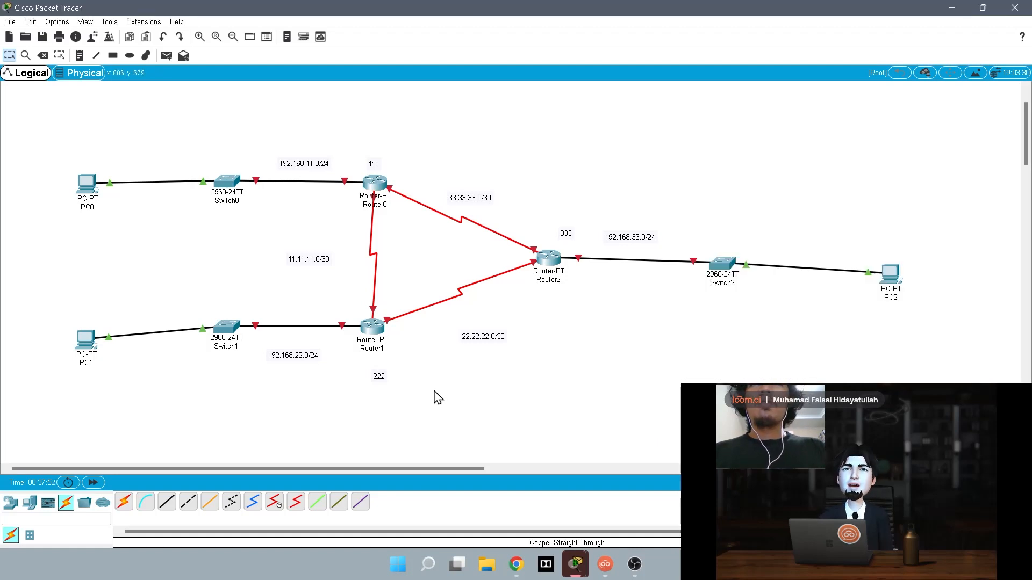
Open Router1's configuration beside the topology and assign 11.11.11.2 with subnet mask 255.255.255.0 to its Serial2/0 interface.
left_click(375, 329)
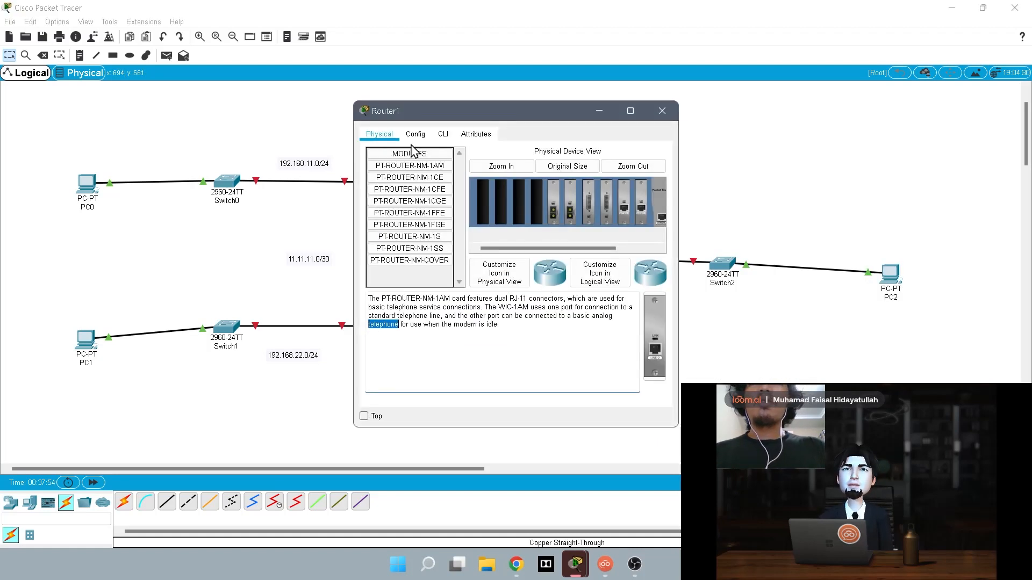
left_click(416, 134)
left_click_drag(467, 114, 704, 110)
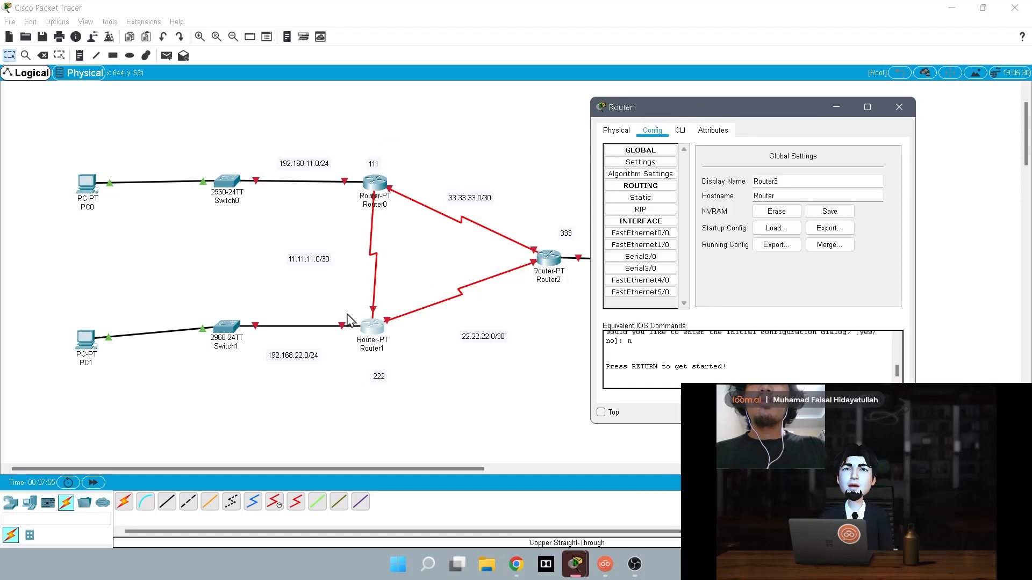
left_click(654, 259)
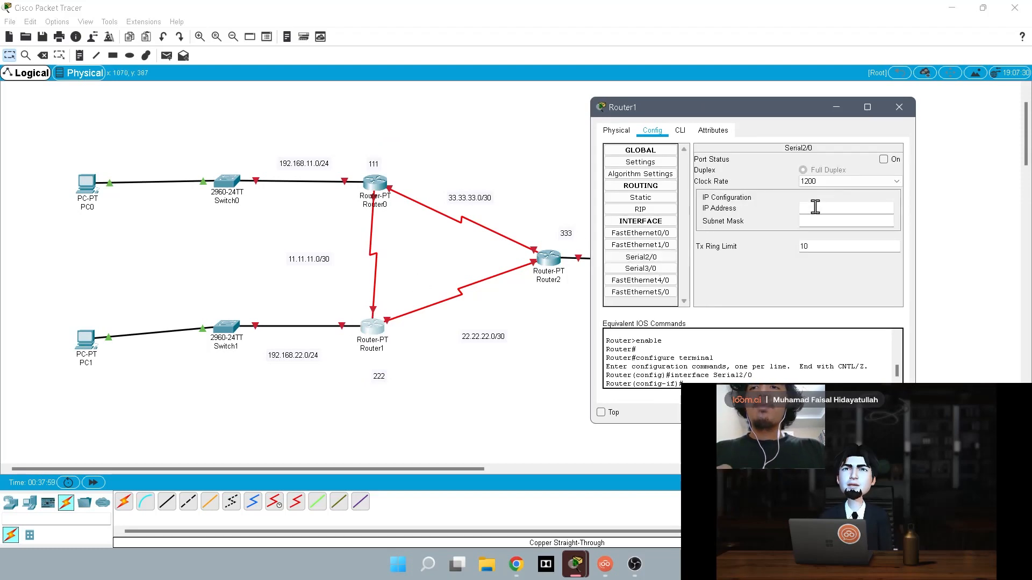
left_click(815, 207)
type("11.1")
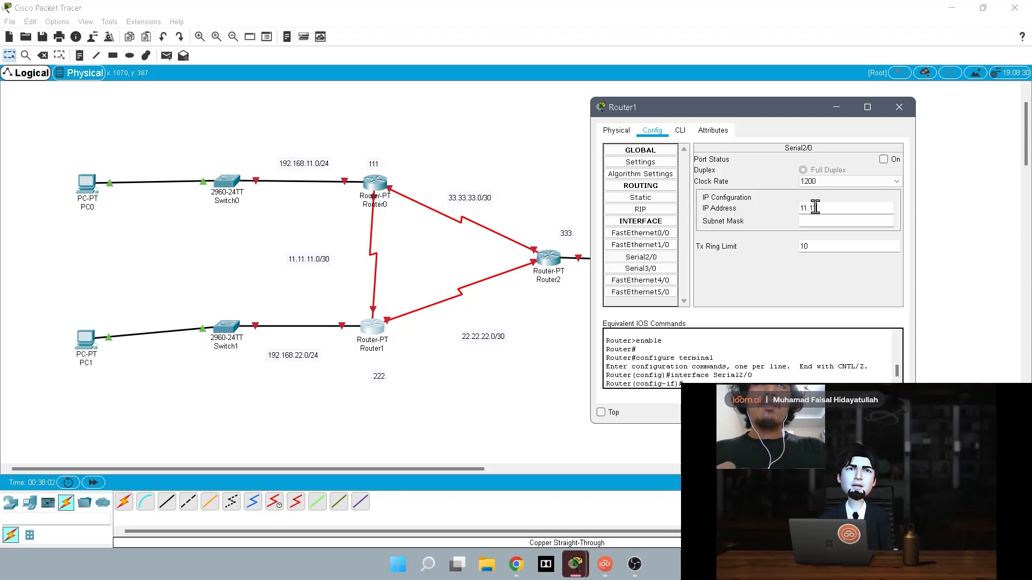
type("1.11.2")
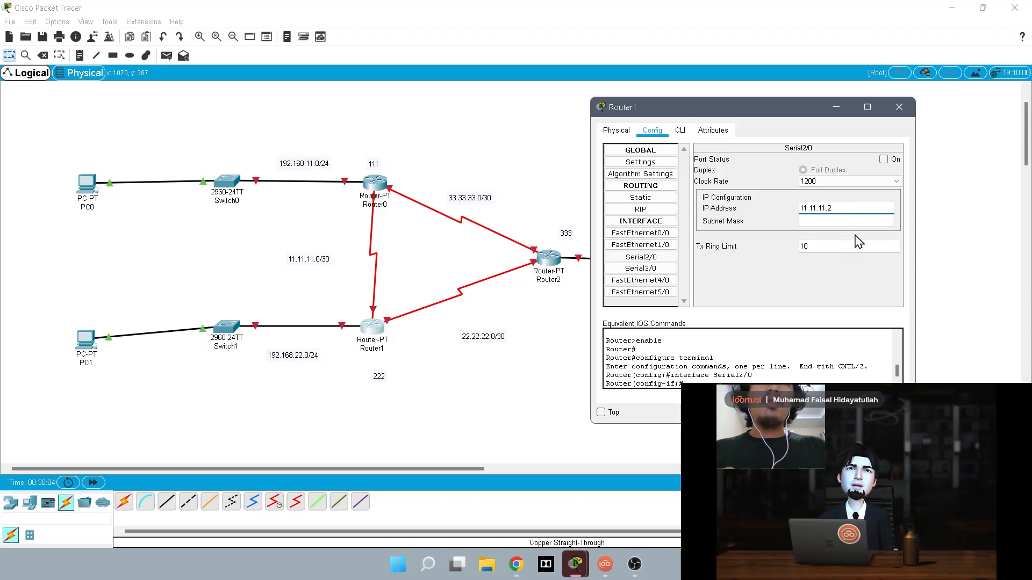
left_click(858, 223)
left_click_drag(825, 222, 814, 222)
type("255.255.255.0")
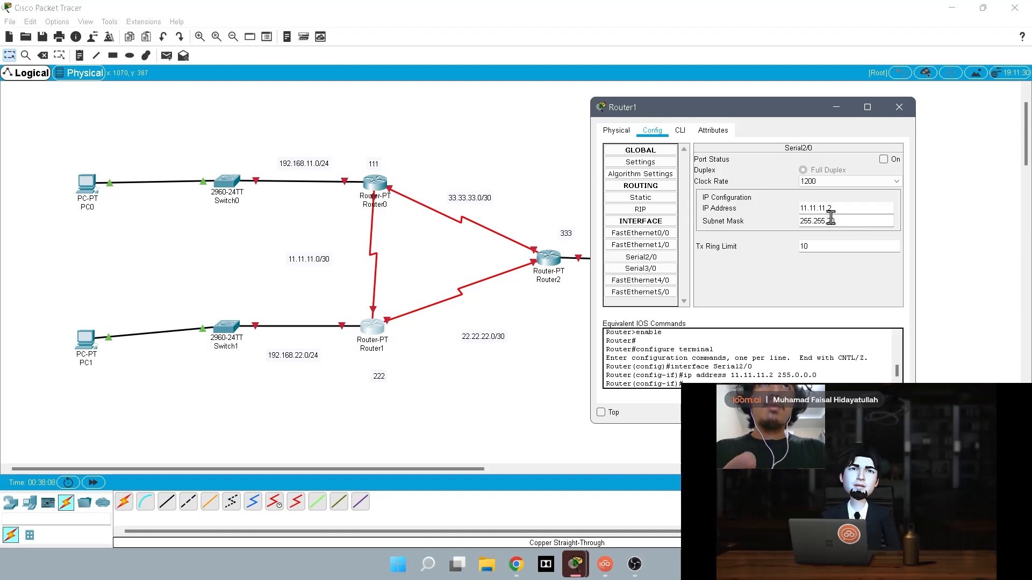
left_click(641, 258)
Assign IP address 22.22.22.1 with subnet mask 255.255.255.0 to Router1's Serial3/0, and review both of its serial interfaces.
left_click(641, 270)
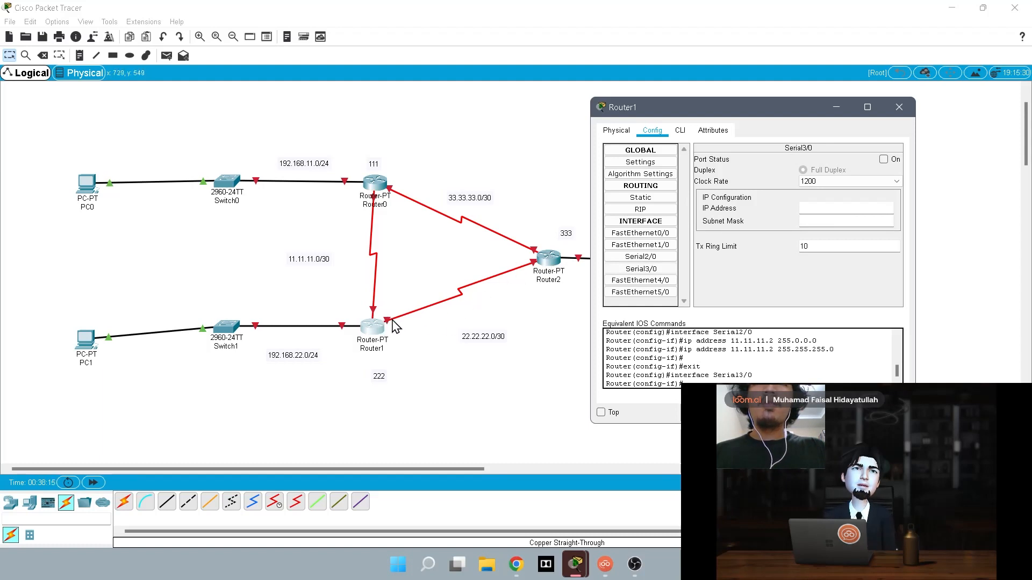
left_click(806, 207)
type("1")
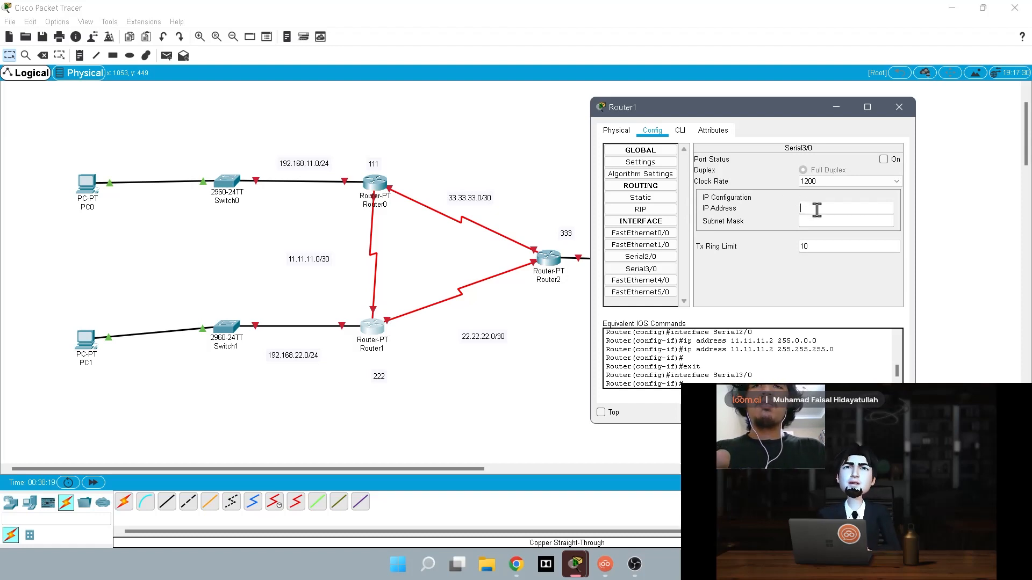
key("BackSpace")
type("22.22")
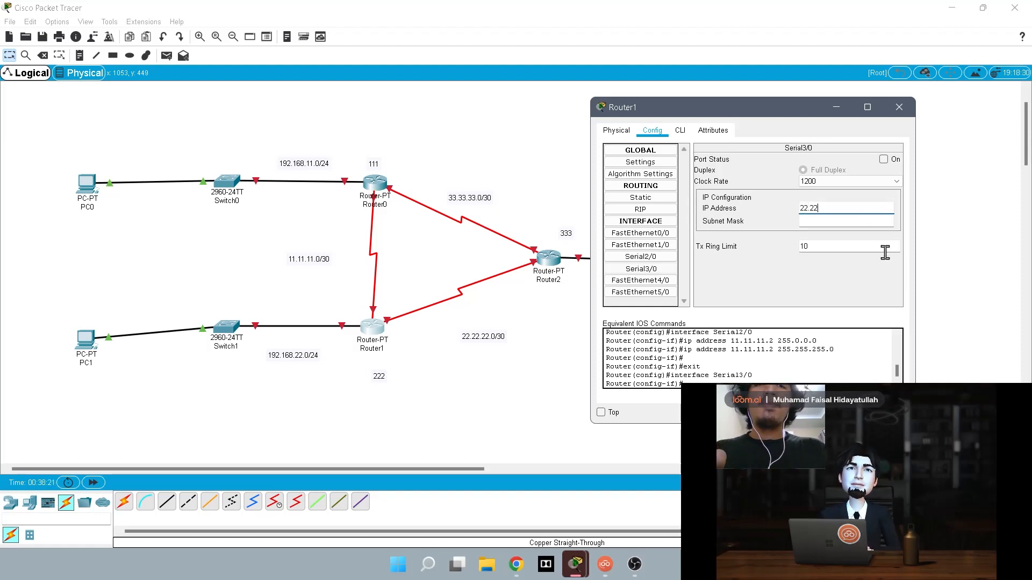
type(".22.1")
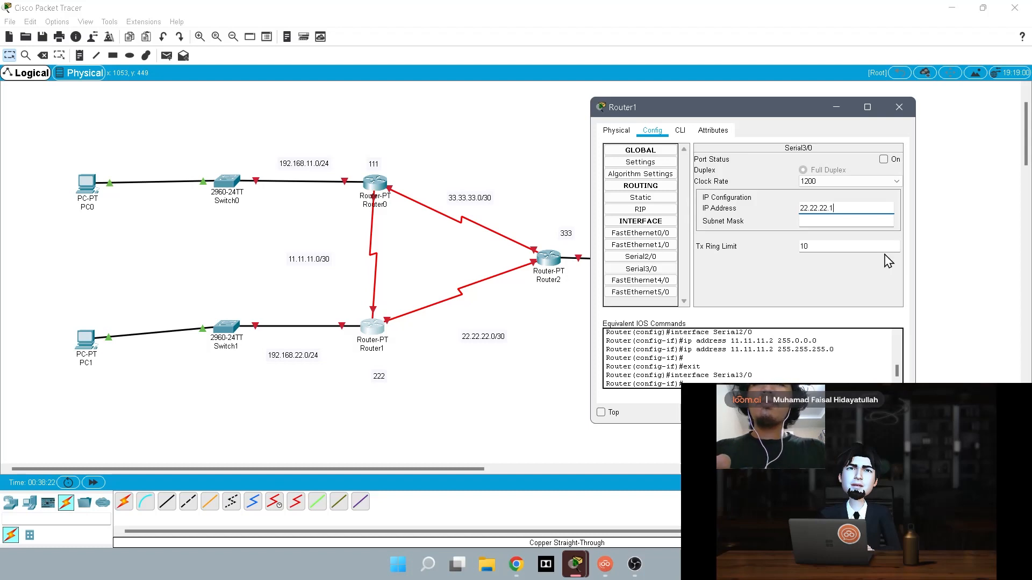
left_click(848, 222)
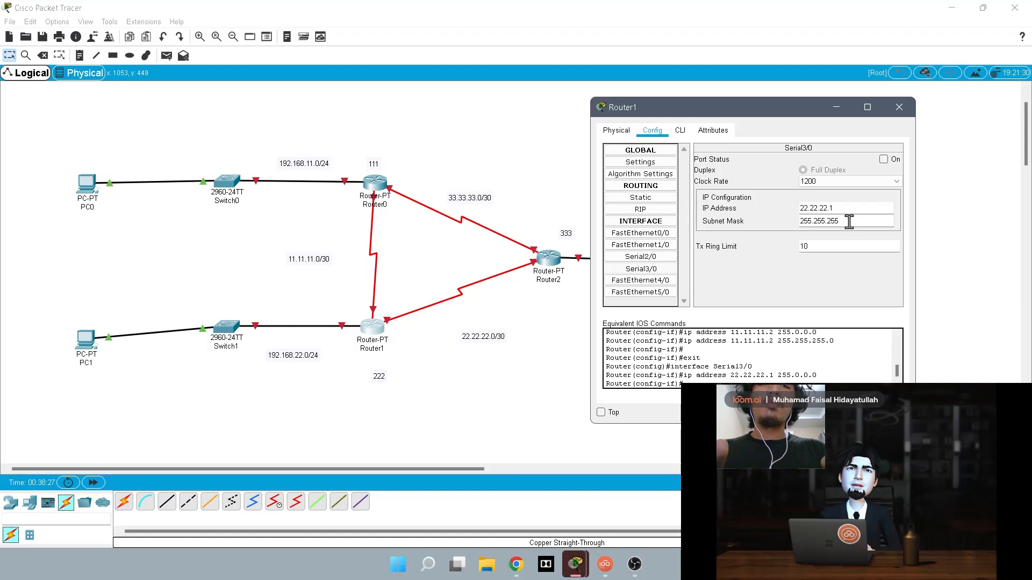
type(".0")
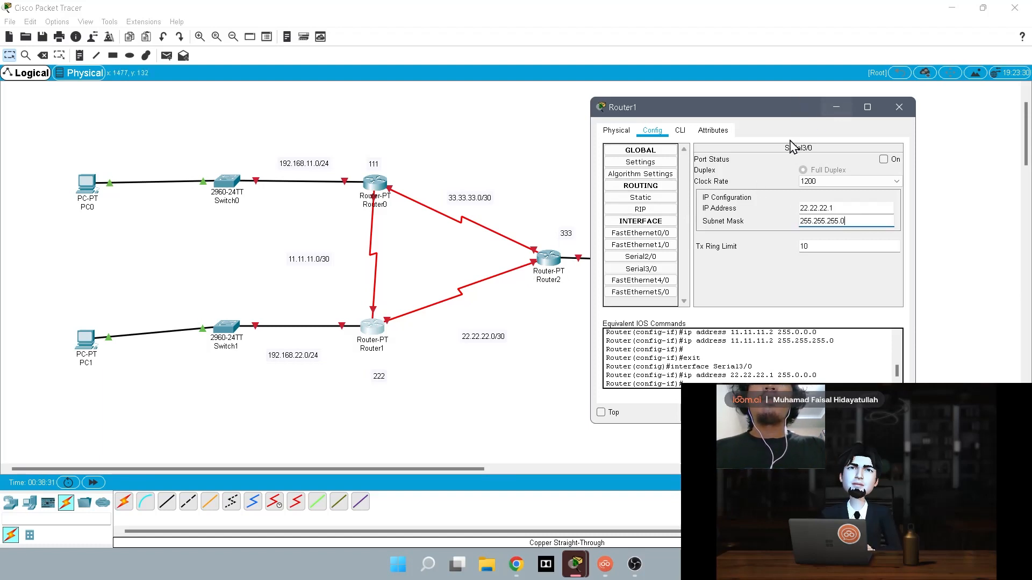
left_click(666, 257)
left_click(658, 269)
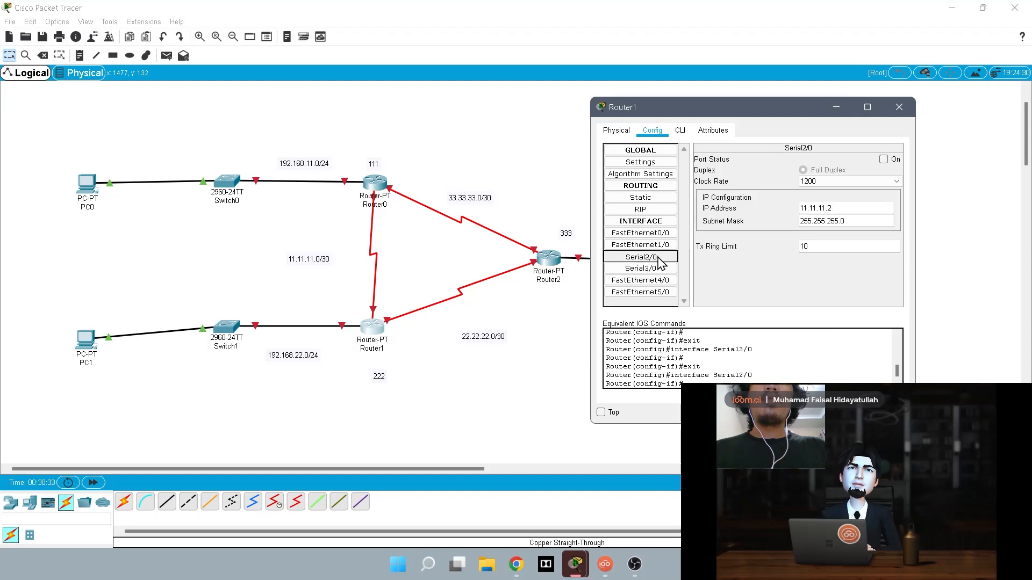
Return to the topology, open Router2's configuration beside it and show its Serial2/0 interface.
left_click(835, 108)
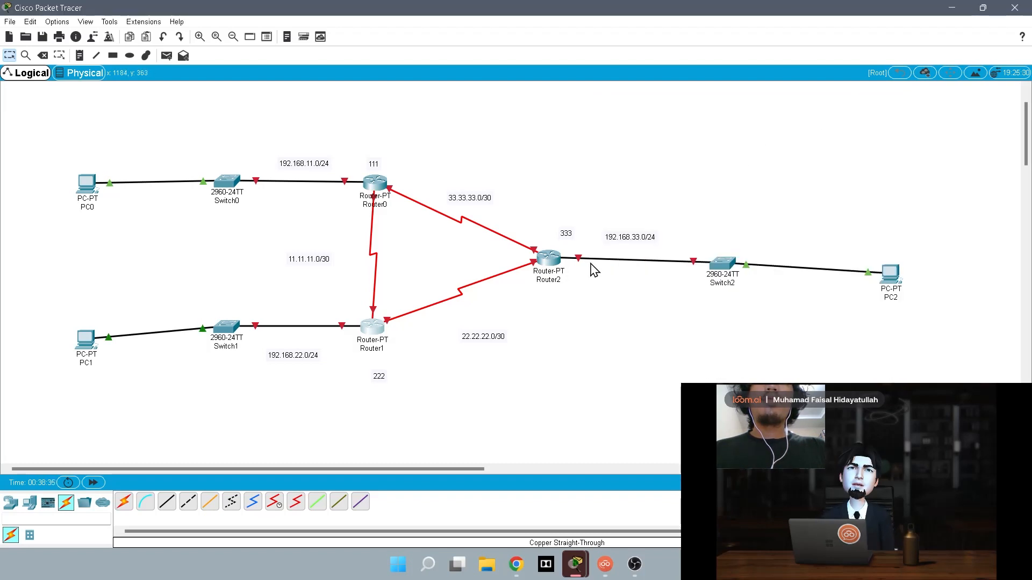
mouse_move(586, 575)
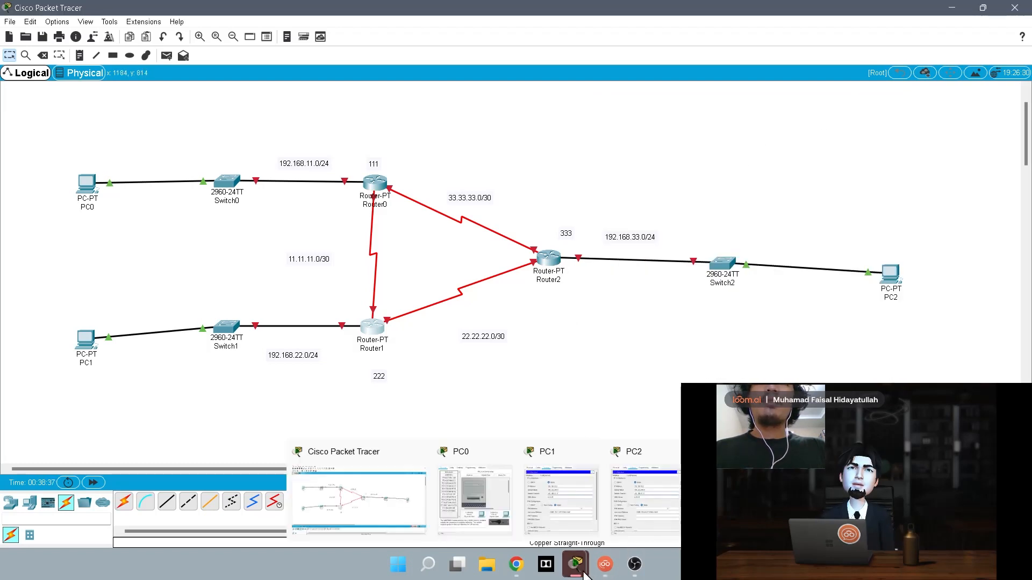
left_click(548, 259)
left_click_drag(511, 111, 743, 104)
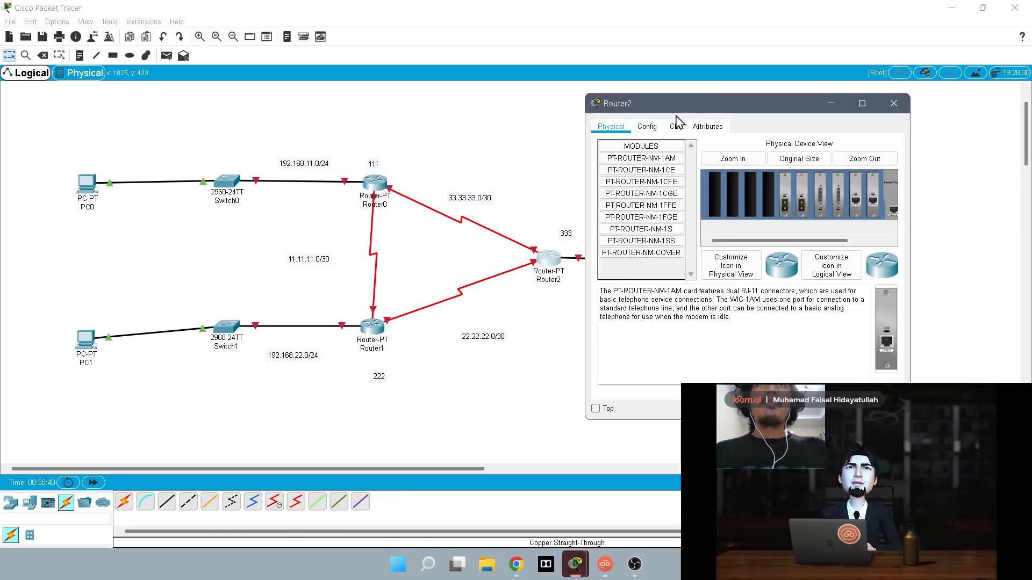
left_click(653, 128)
left_click(634, 253)
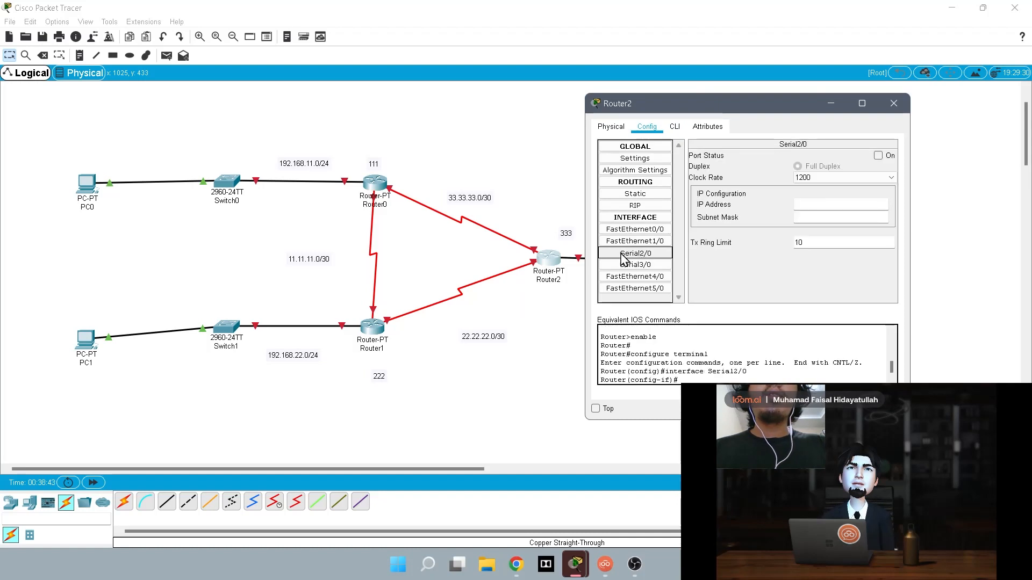
Reattach the 22.22.22.0/30 link to Router2's Serial2/0 port and the 33.33.33.0/30 link to its Serial3/0 port.
left_click(539, 264)
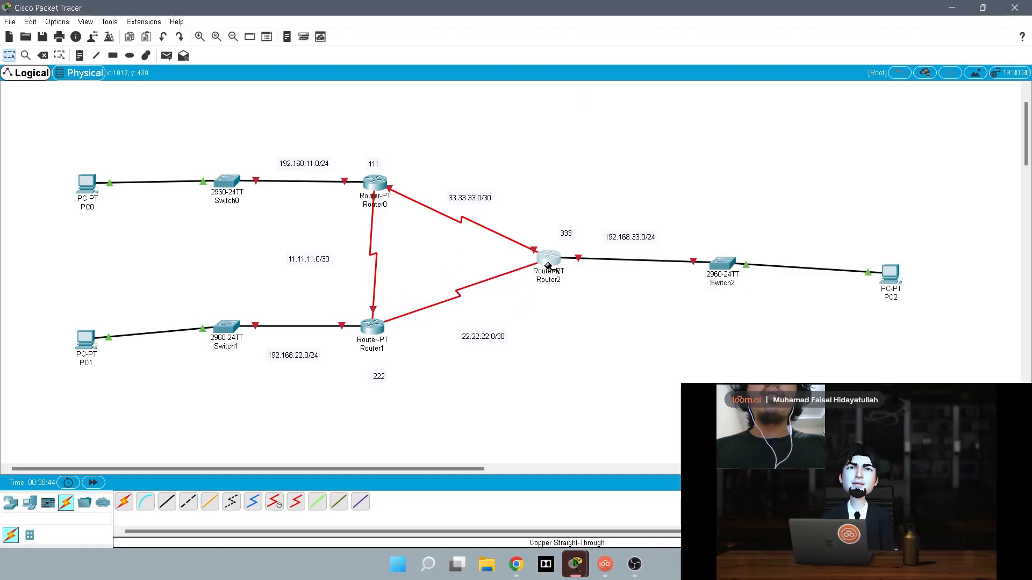
left_click(545, 266)
left_click(605, 308)
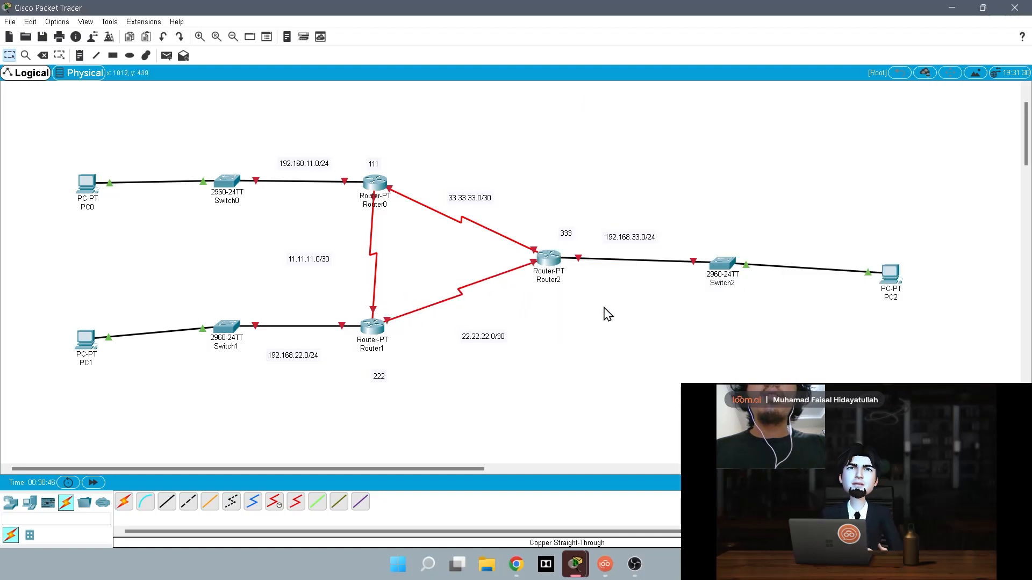
left_click(544, 256)
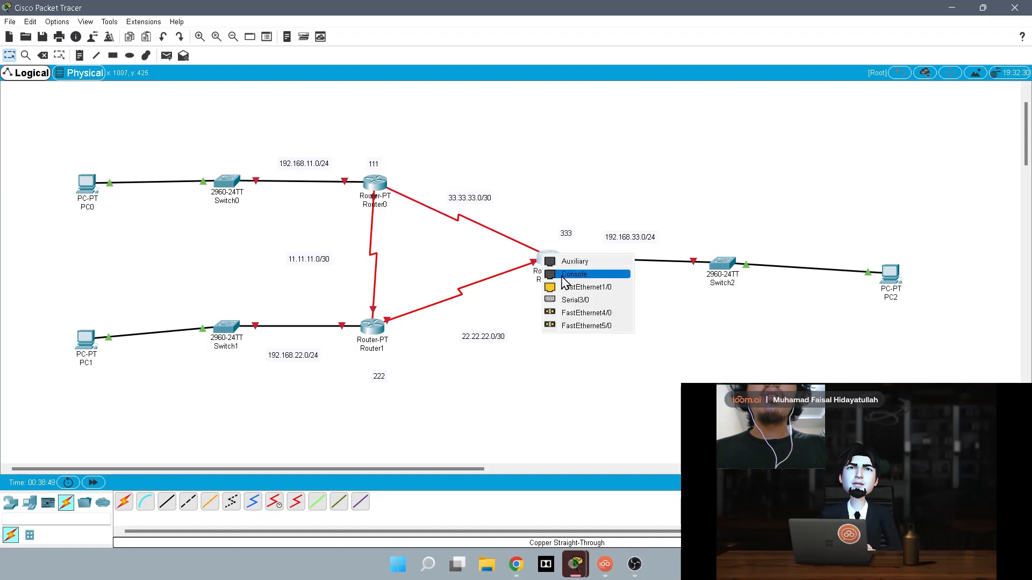
left_click(581, 300)
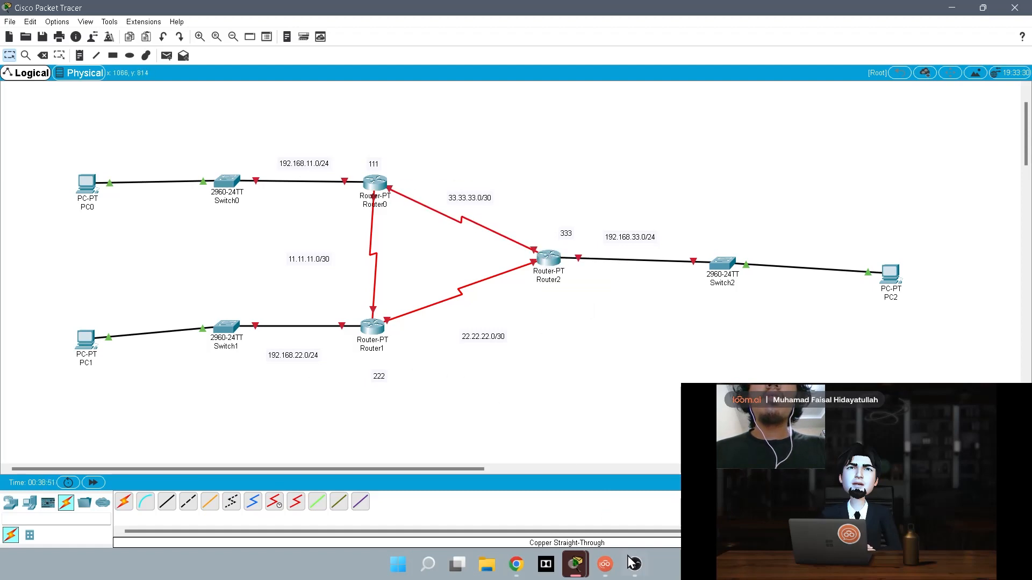
Bring back Router2's configuration and assign IP address 22.22.22.2 to its Serial2/0 interface.
mouse_move(630, 564)
mouse_move(589, 567)
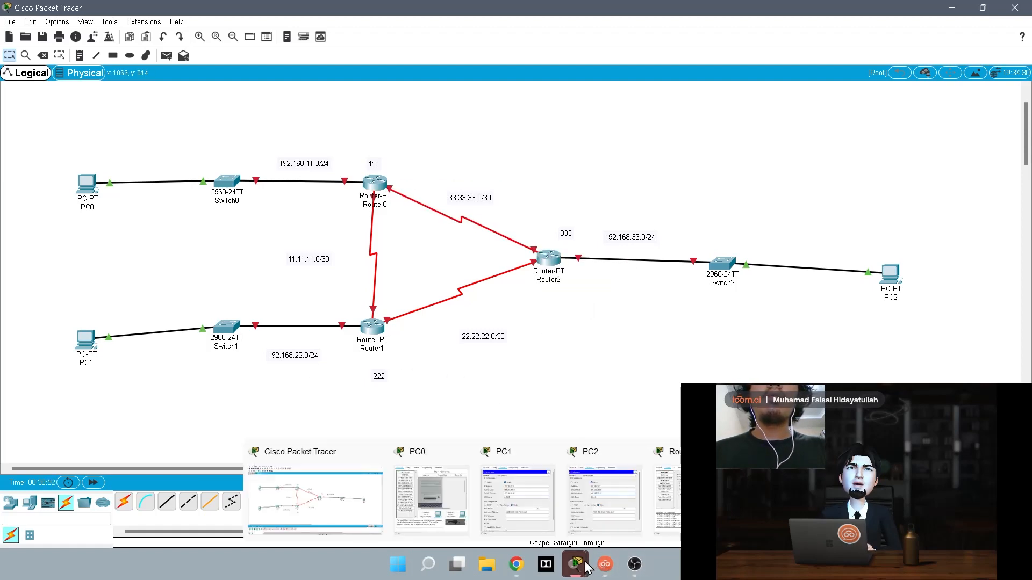
left_click(666, 500)
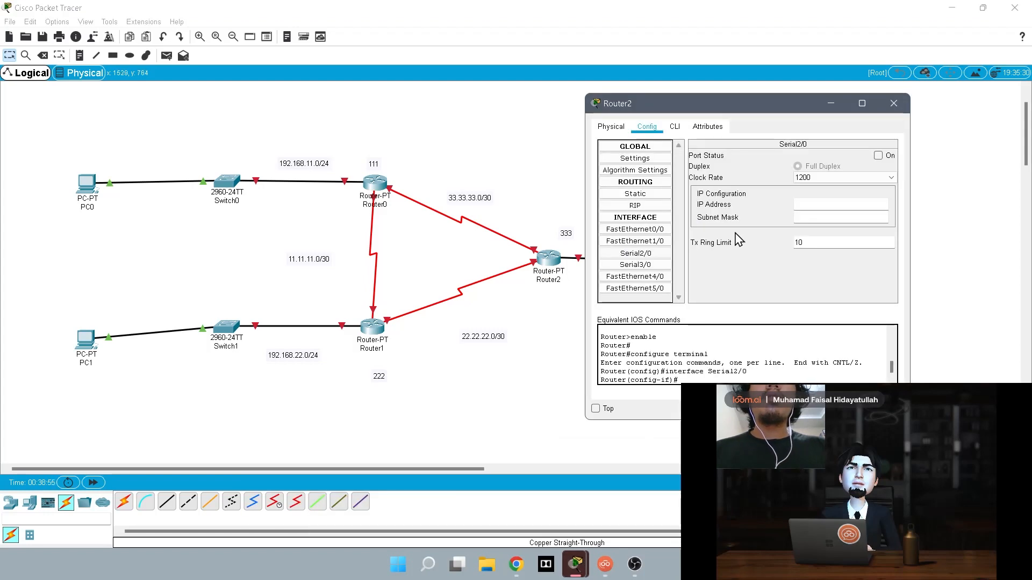
left_click(640, 253)
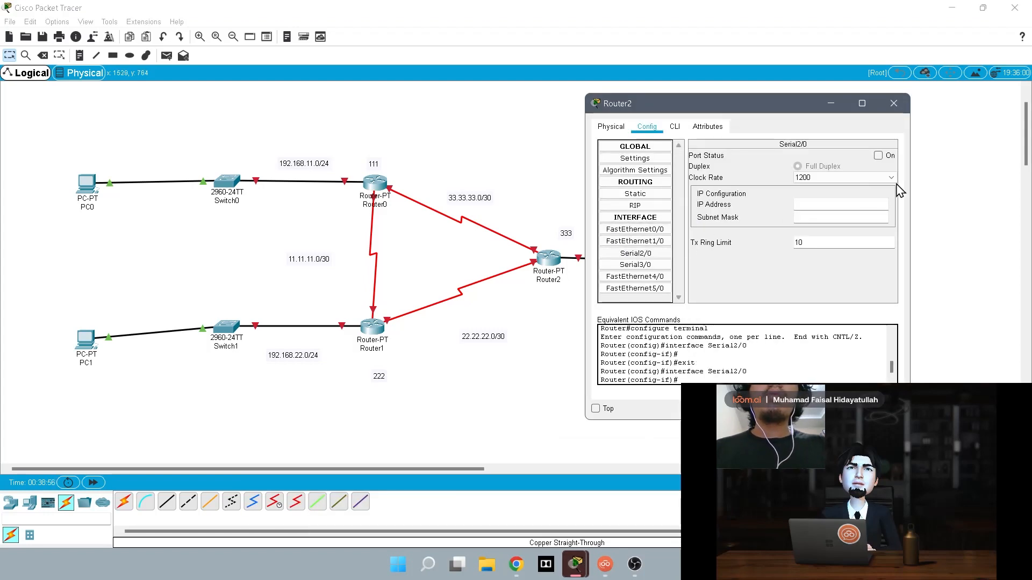
left_click(855, 204)
type("1")
key("BackSpace")
type("22.22.2")
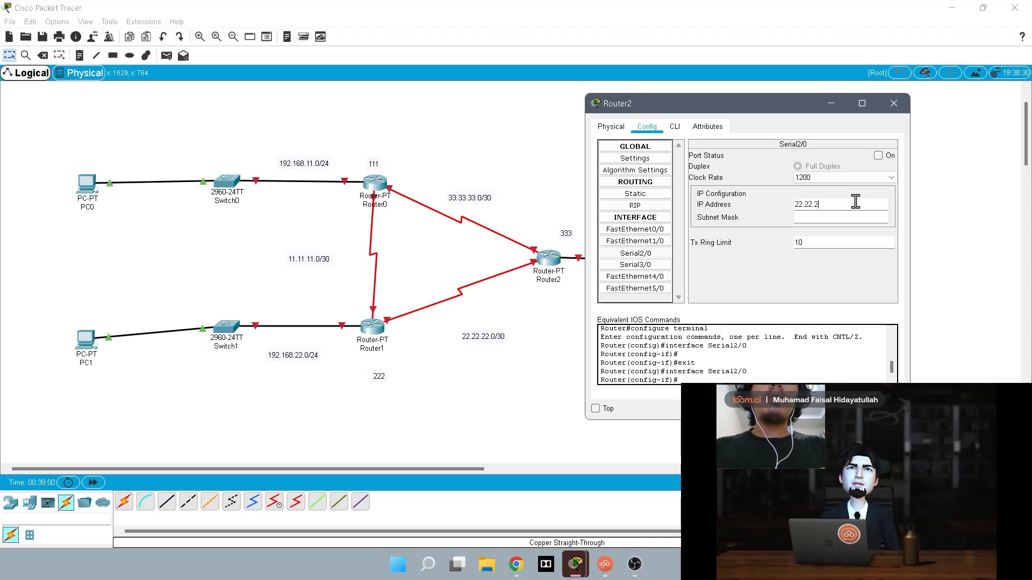
type("2.2")
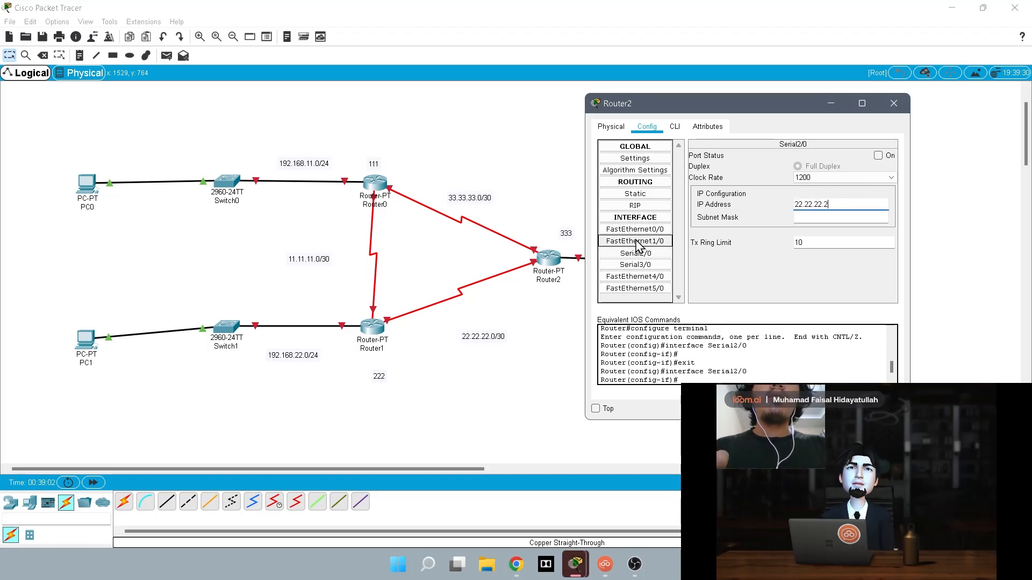
Assign IP address 33.33.33.1 to Router2's Serial3/0 interface.
left_click(640, 265)
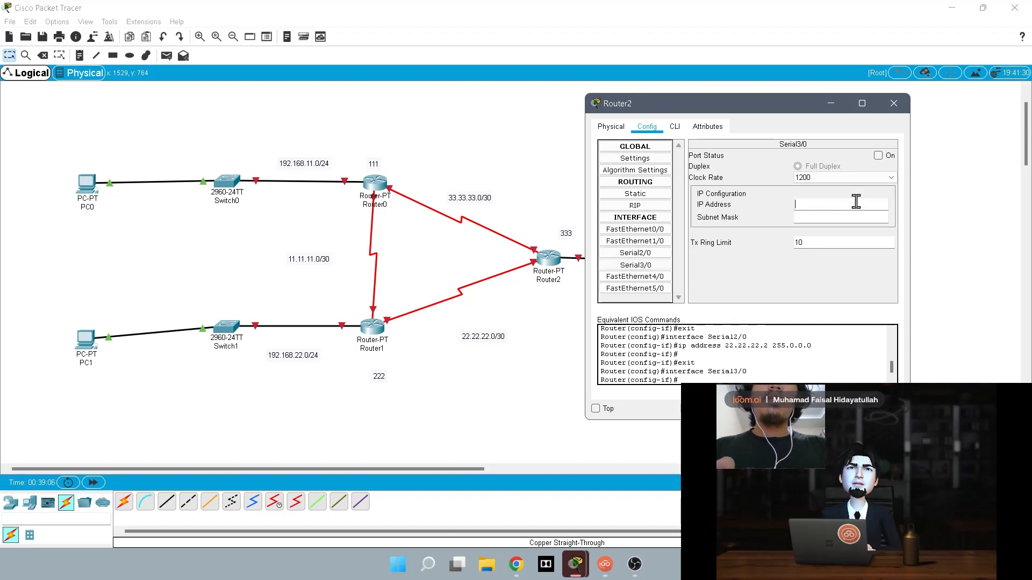
left_click(856, 201)
type("33.33.")
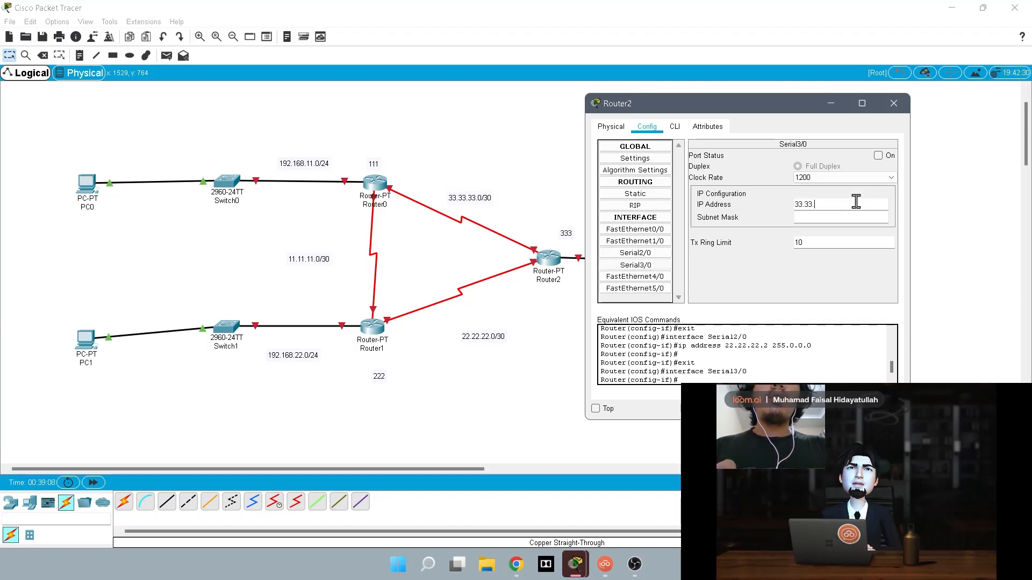
type("33")
type(".1")
key("Tab")
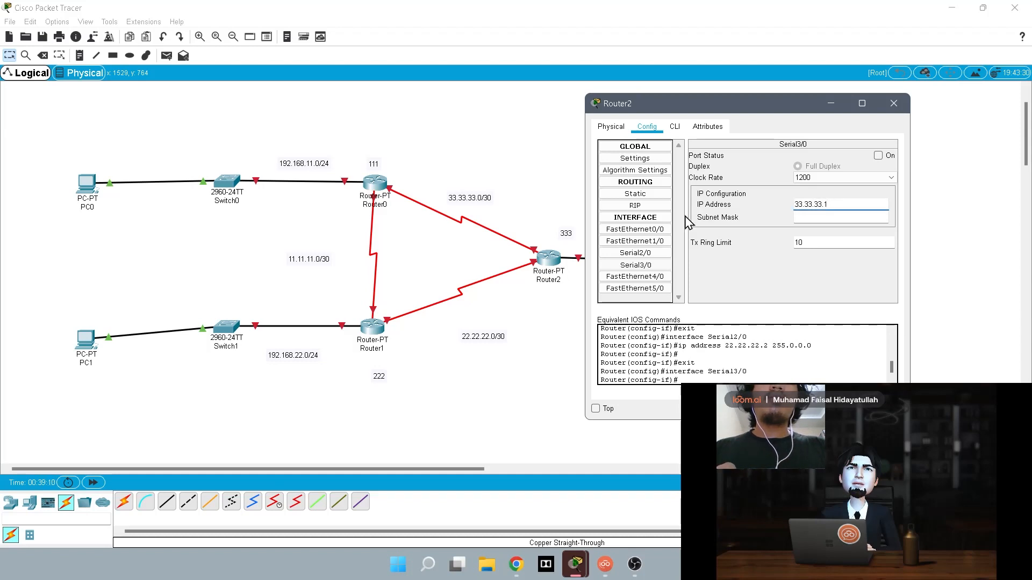
Assign IP address 192.168.33.1 with subnet mask 255.255.255.0 to Router2's FastEthernet0/0 interface.
left_click(652, 237)
left_click(655, 230)
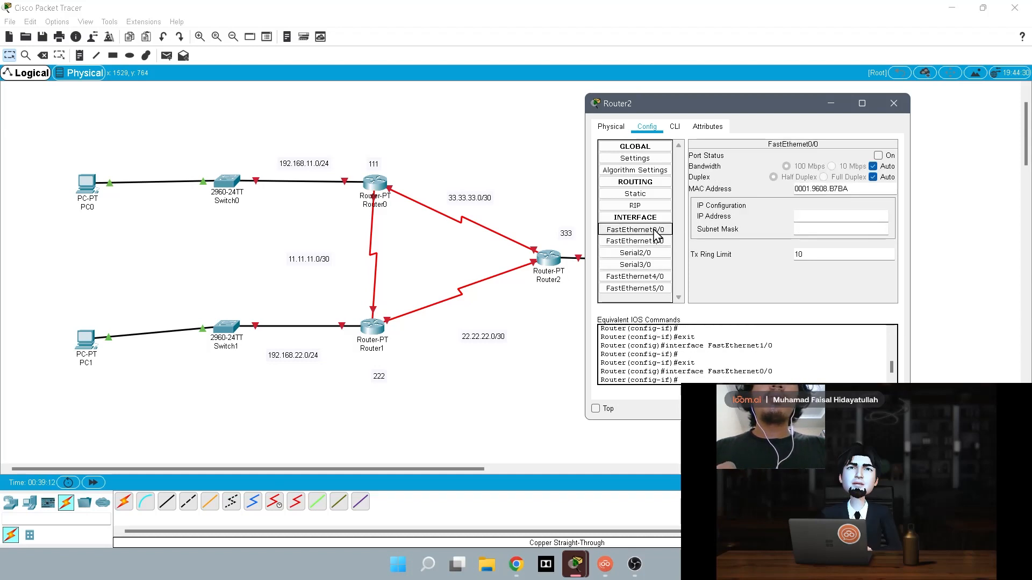
left_click(651, 239)
left_click(655, 230)
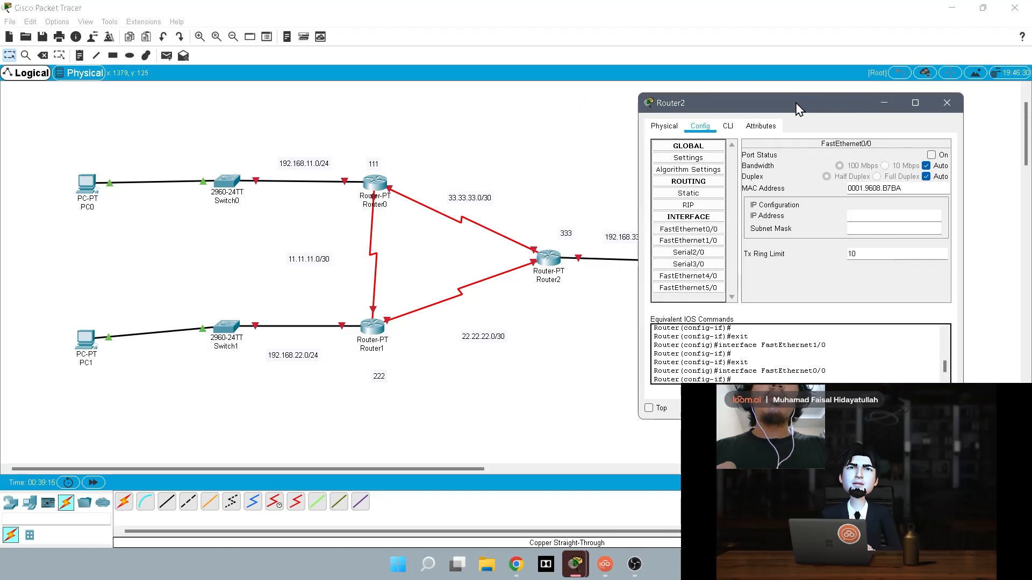
left_click_drag(742, 103, 796, 103)
left_click(891, 216)
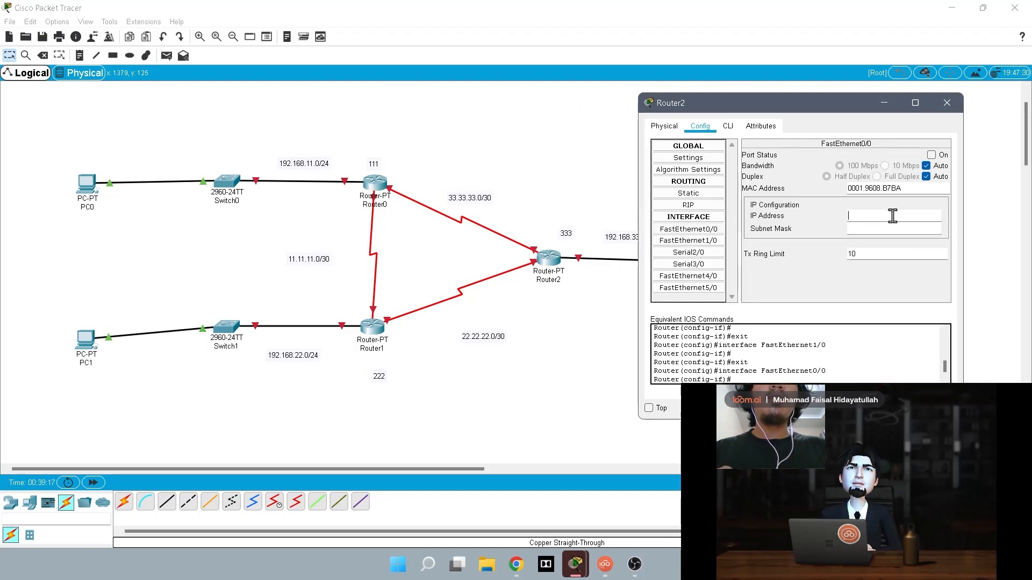
type("192.")
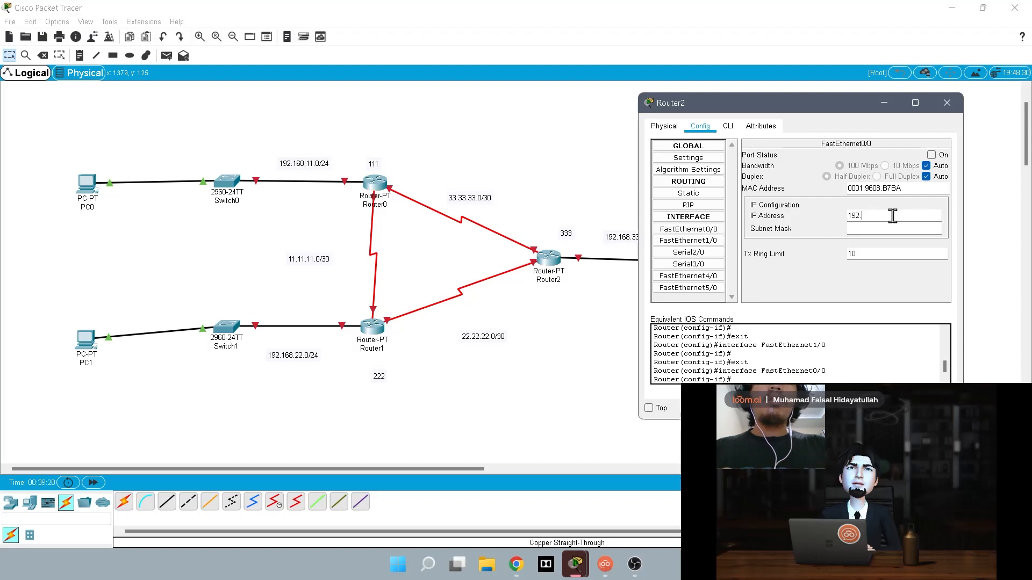
type("3")
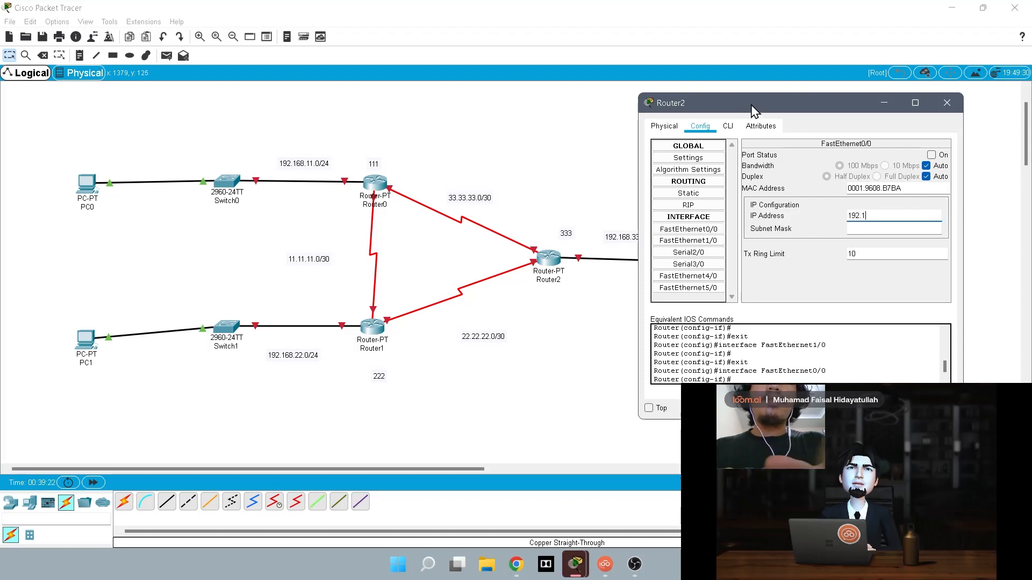
type("68.33.")
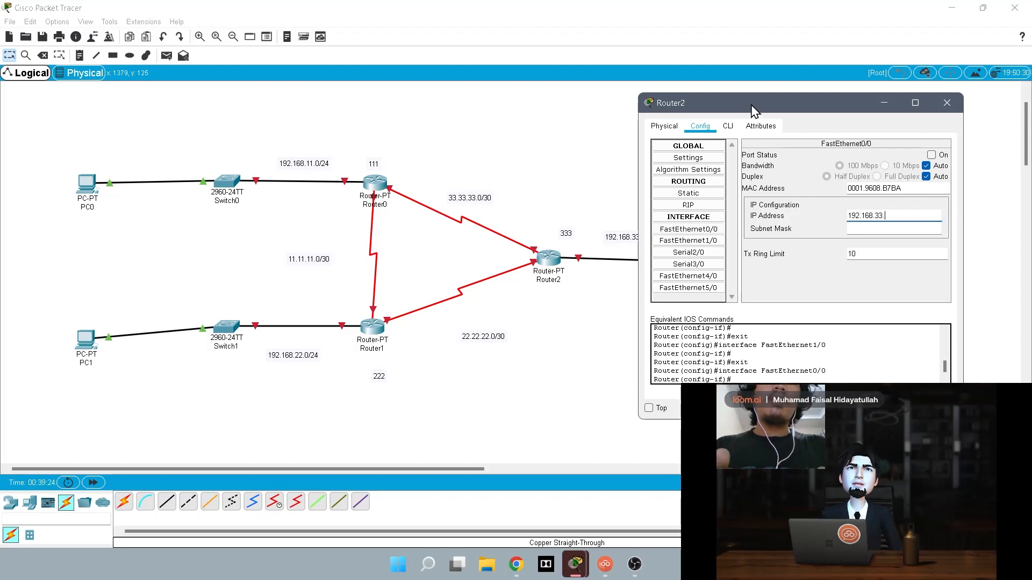
type("1")
left_click(887, 228)
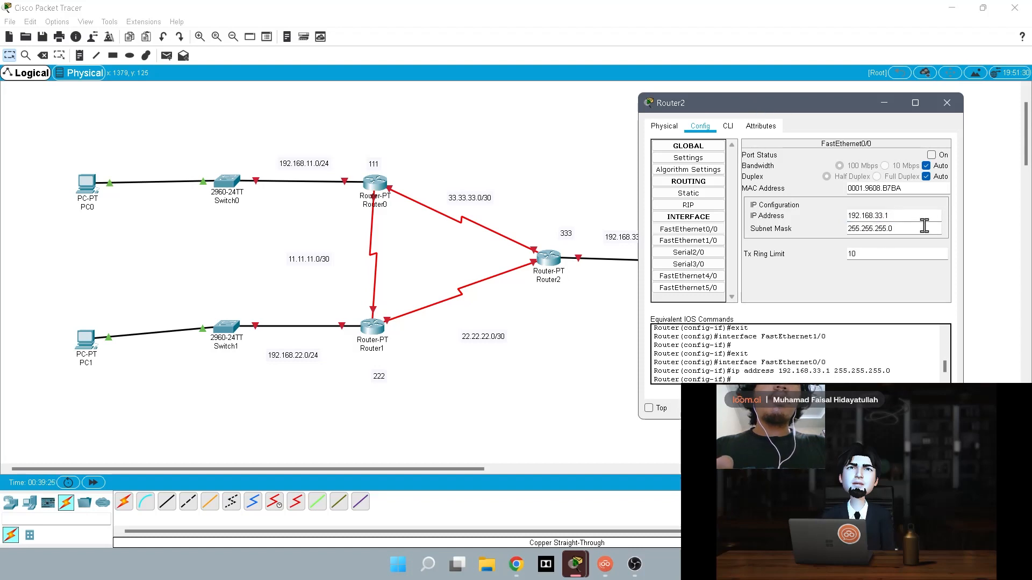
Turn on Router2's FastEthernet0/0, Serial2/0 and Serial3/0 ports, and return to the topology.
left_click_drag(736, 104, 860, 102)
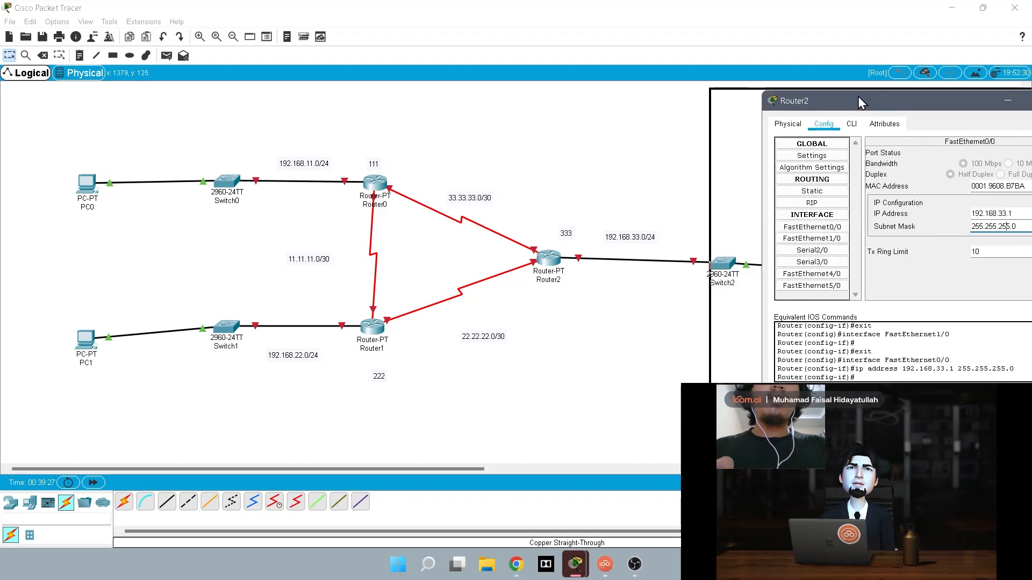
left_click_drag(924, 105, 823, 102)
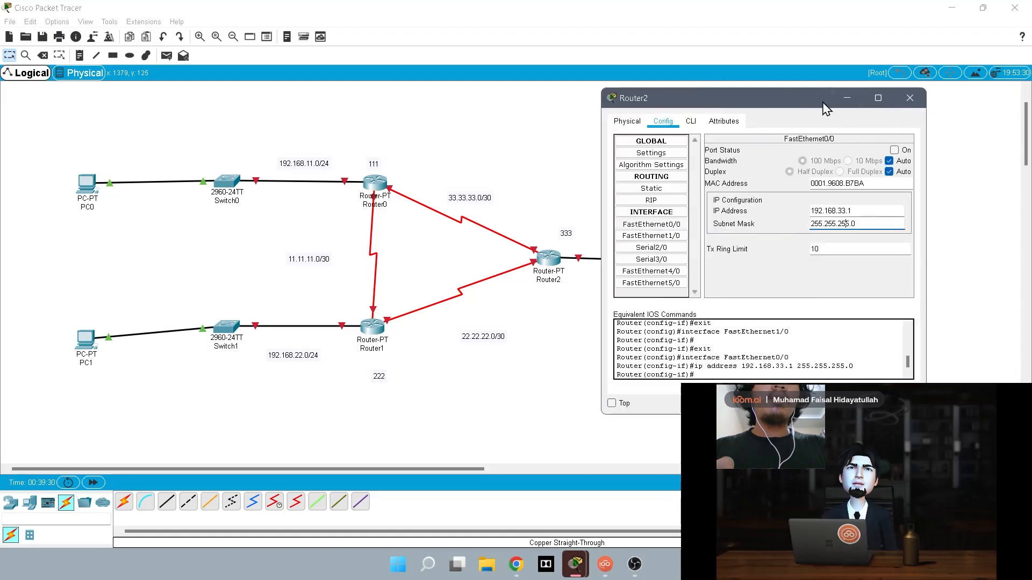
left_click(893, 151)
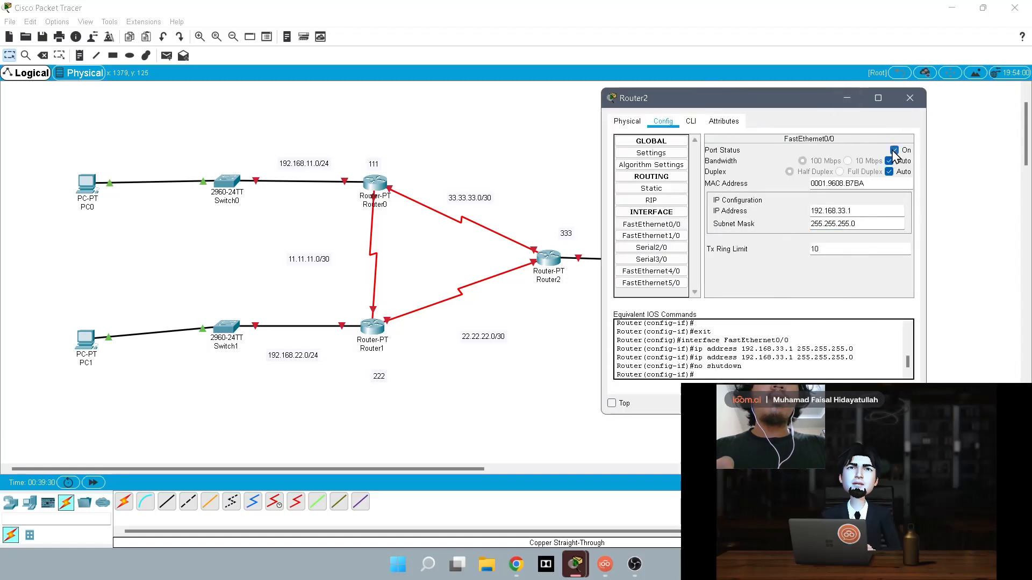
left_click(664, 260)
left_click(661, 249)
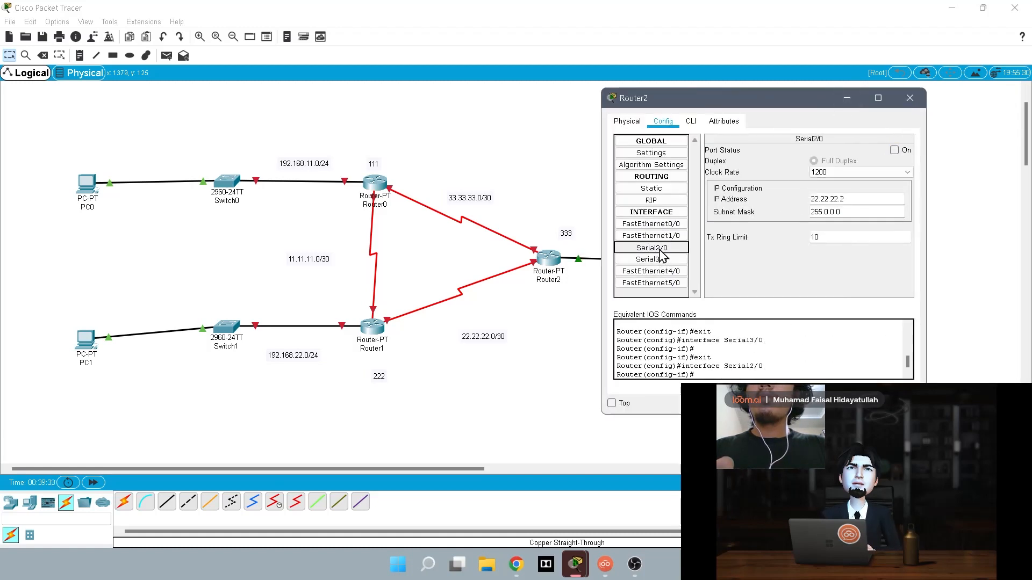
left_click(666, 250)
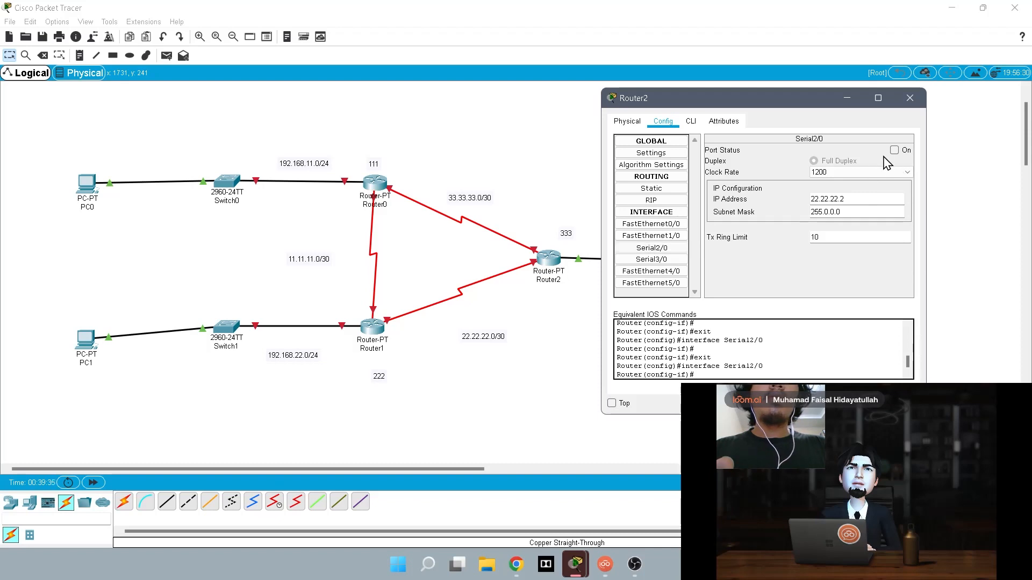
left_click(893, 150)
left_click(651, 259)
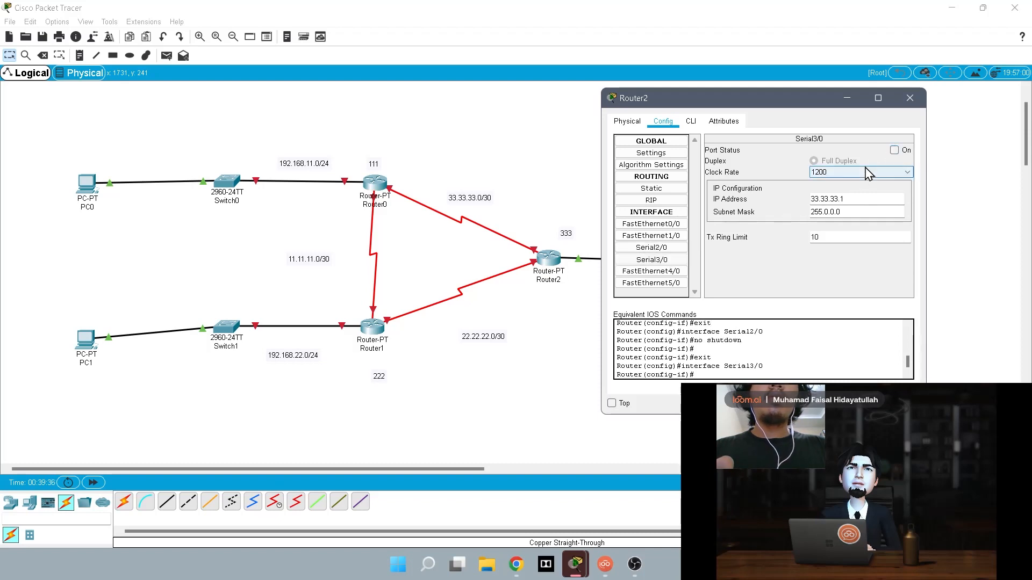
left_click(893, 151)
left_click(846, 98)
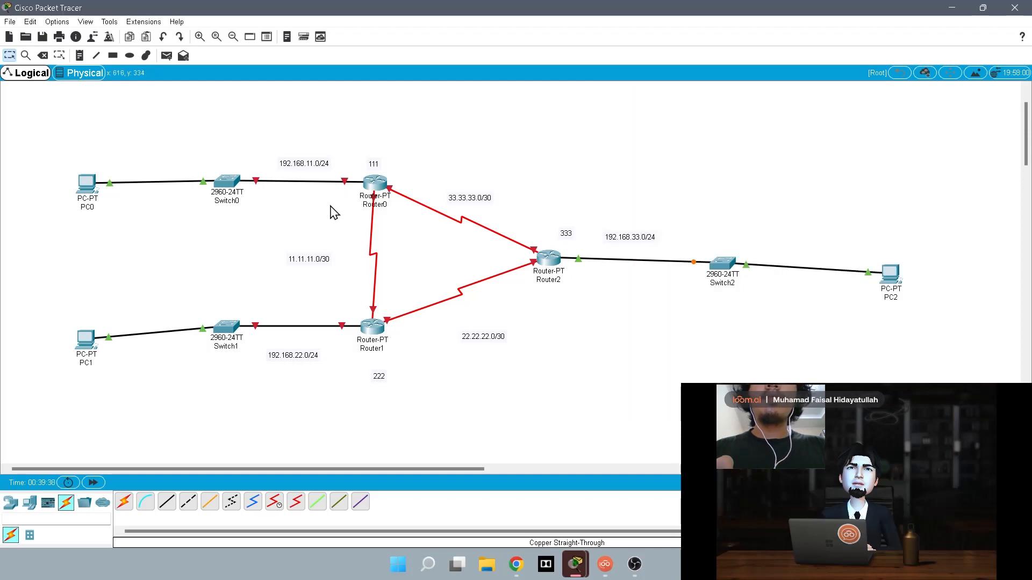
Open Router0's configuration and turn on its Serial3/0, Serial2/0 and FastEthernet0/0 ports.
left_click(375, 186)
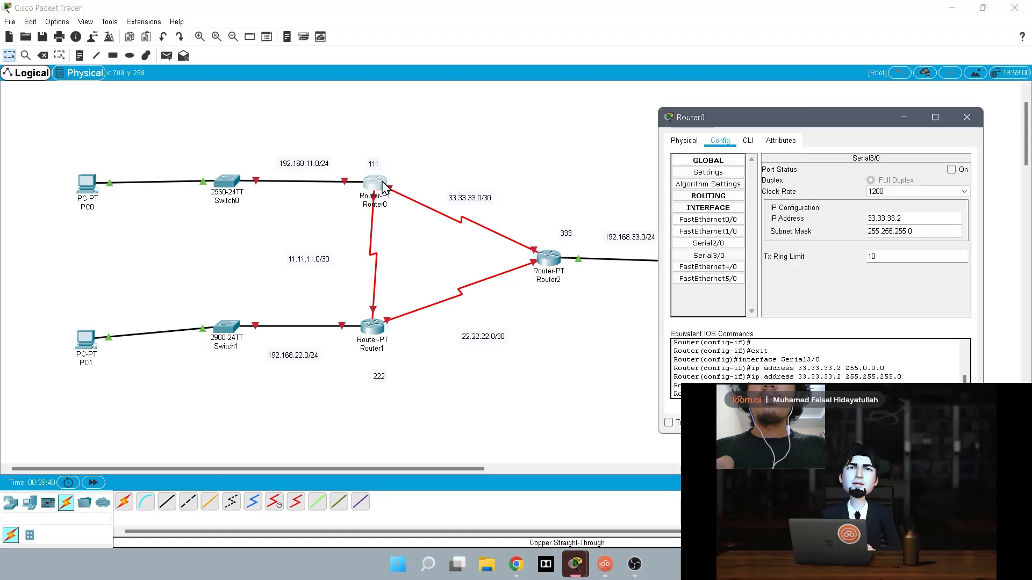
left_click(951, 170)
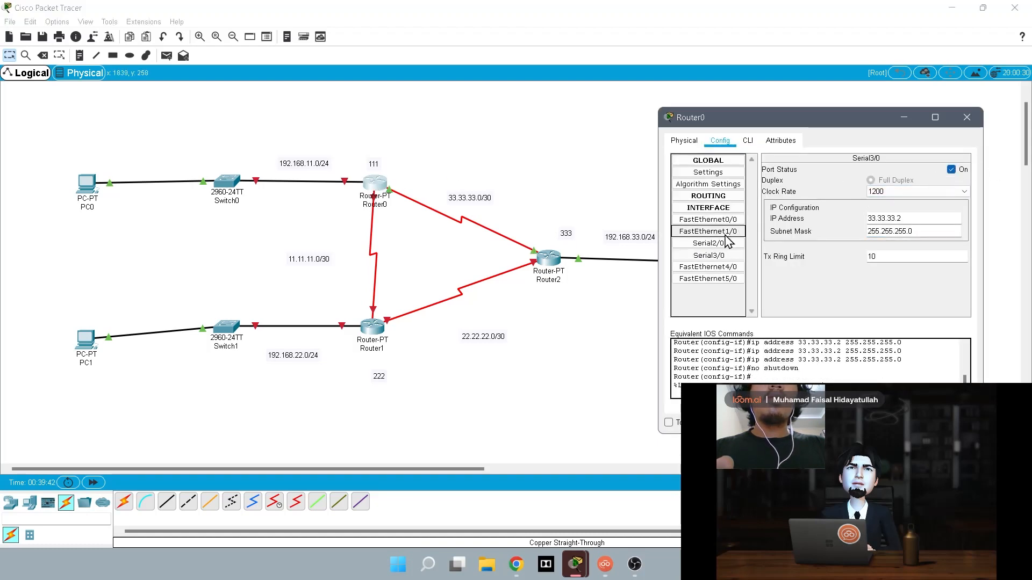
left_click(728, 241)
left_click(951, 170)
left_click(708, 220)
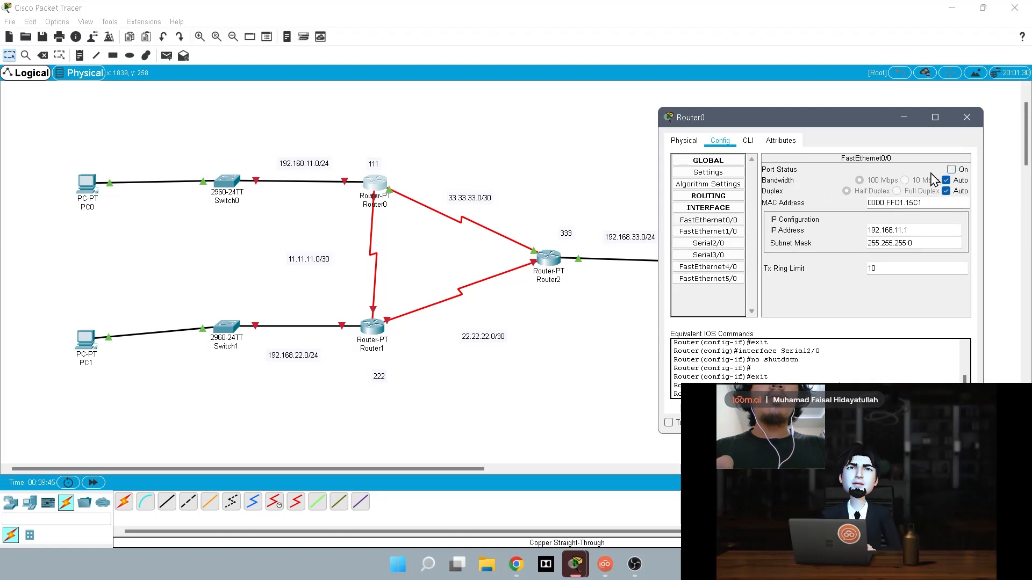
left_click(951, 170)
Turn on Router1's FastEthernet0/0, Serial2/0 and Serial3/0 ports, and return to the topology.
left_click(378, 331)
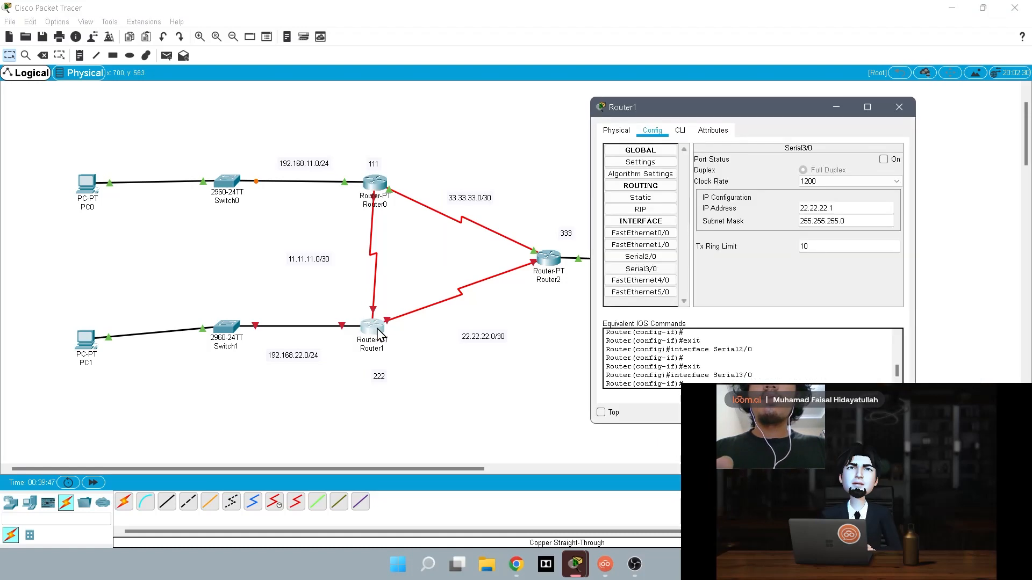
left_click(640, 233)
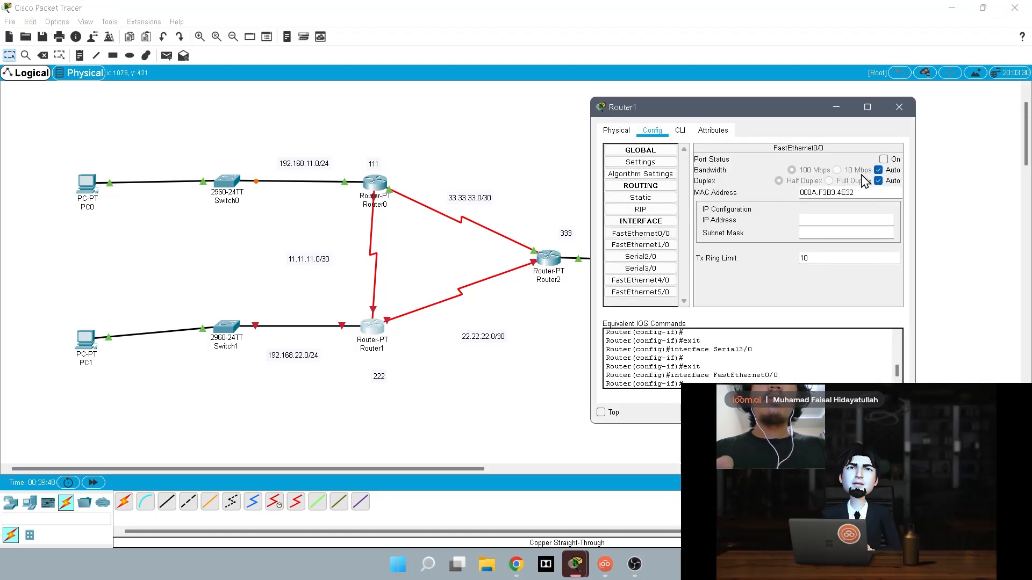
left_click(884, 159)
left_click(640, 256)
left_click(884, 159)
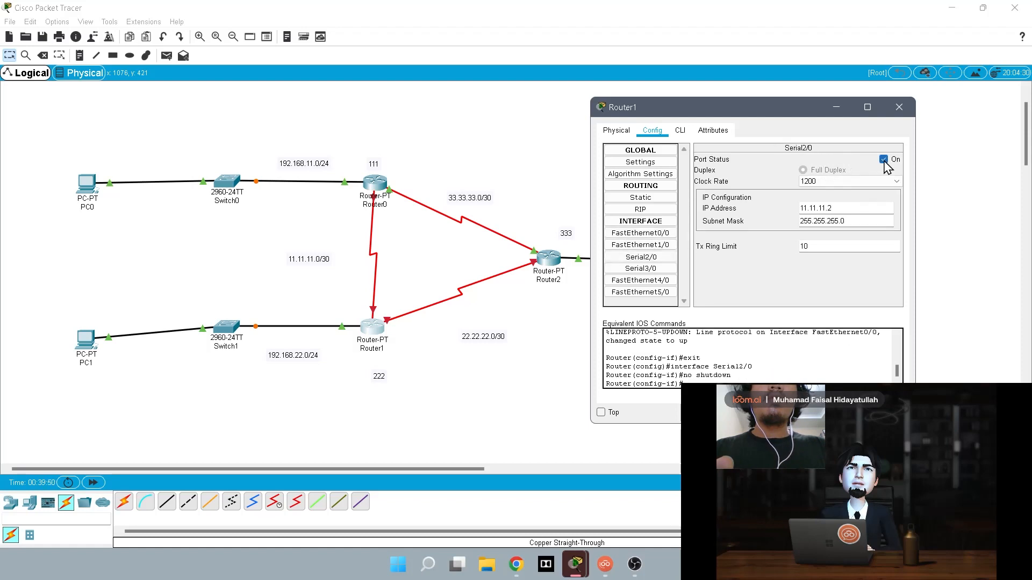
left_click(640, 268)
left_click(883, 159)
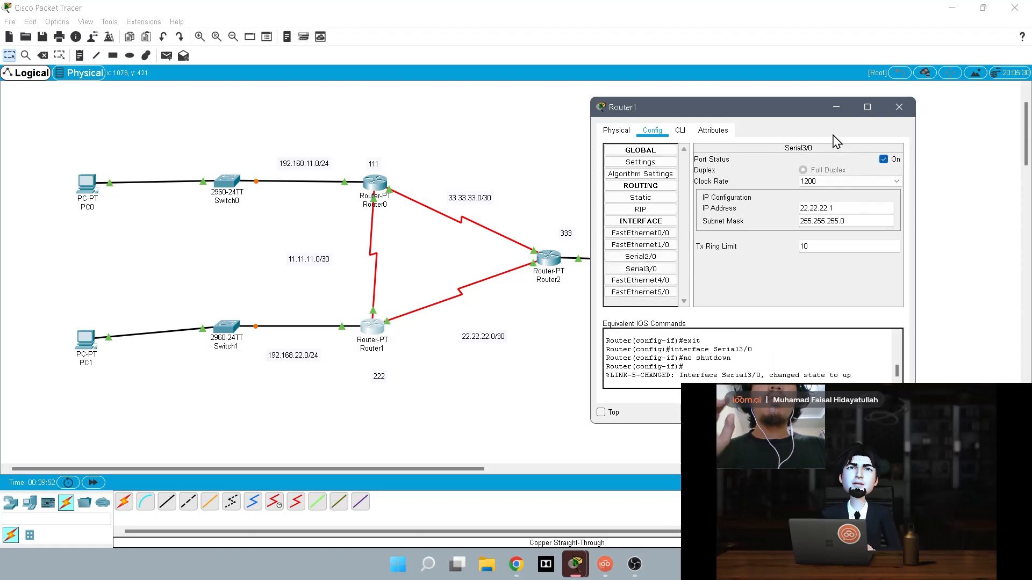
left_click(837, 107)
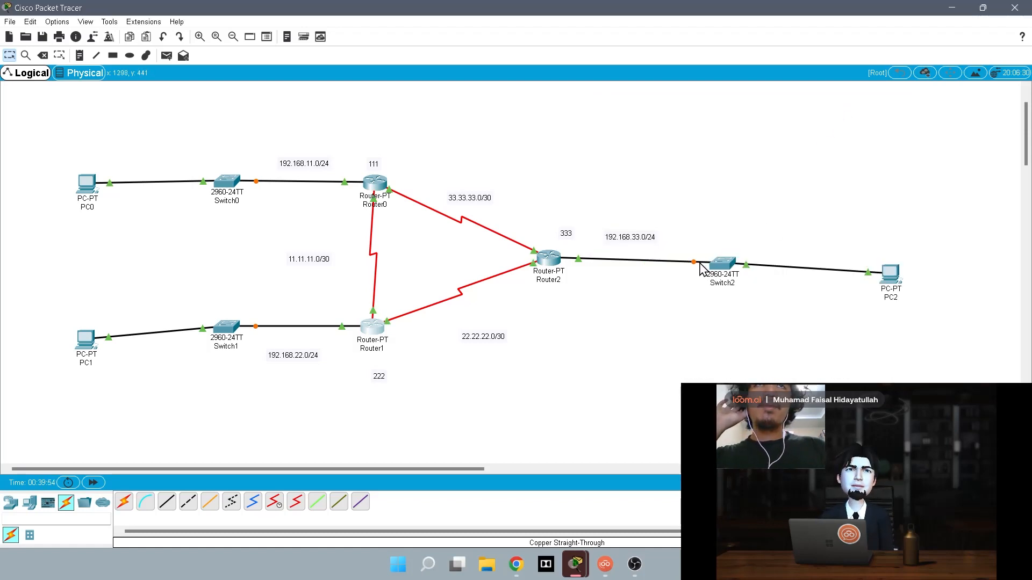
Open Switch2 and look through its physical, command-line and global configuration views.
left_click(722, 263)
left_click(415, 134)
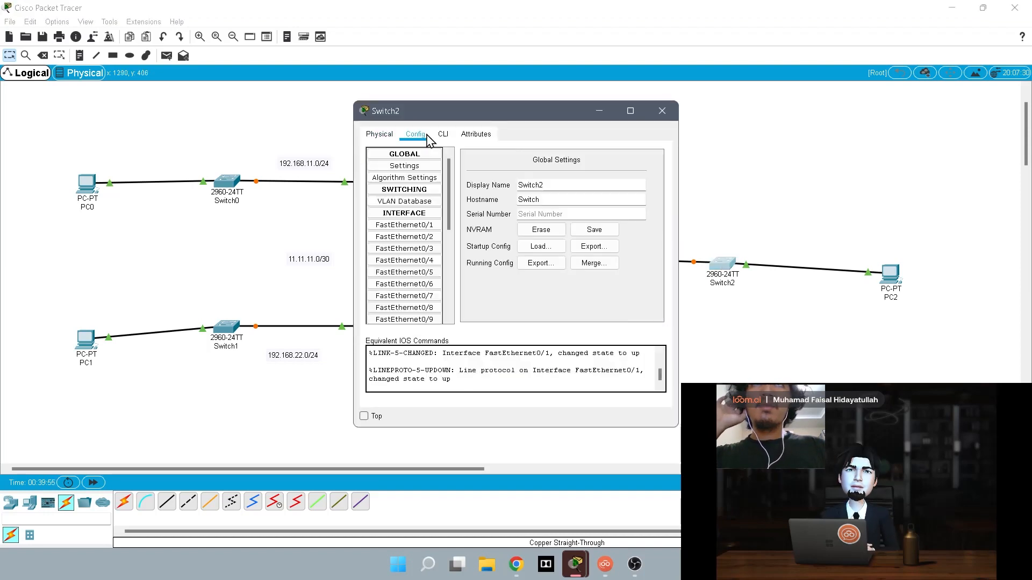
left_click(442, 134)
left_click(380, 134)
left_click(415, 134)
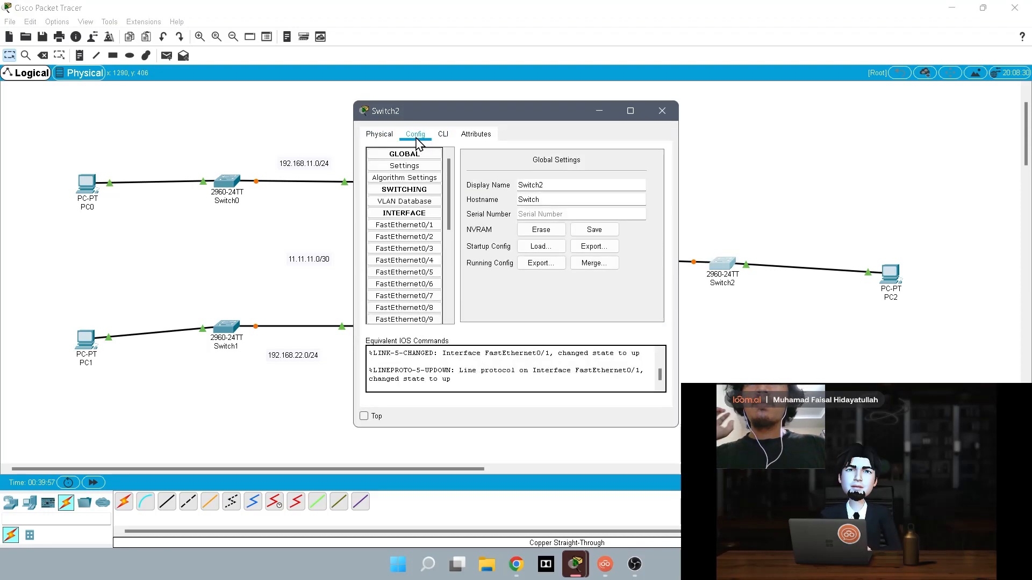
Review the port settings of FastEthernet0/1, 0/2 and 0/3 on Switch2, and close its window.
left_click(422, 226)
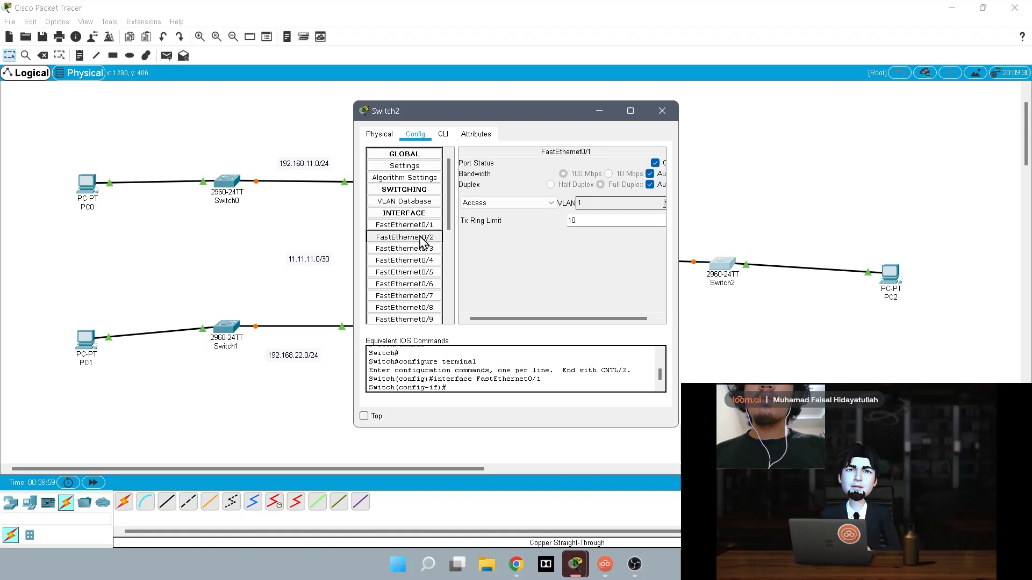
left_click(420, 237)
left_click(421, 248)
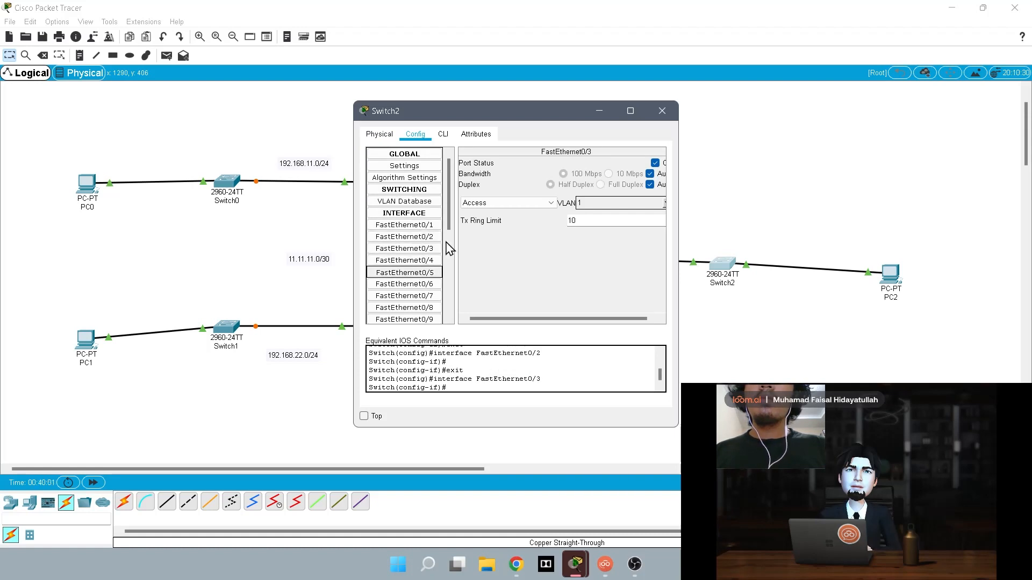
left_click(662, 110)
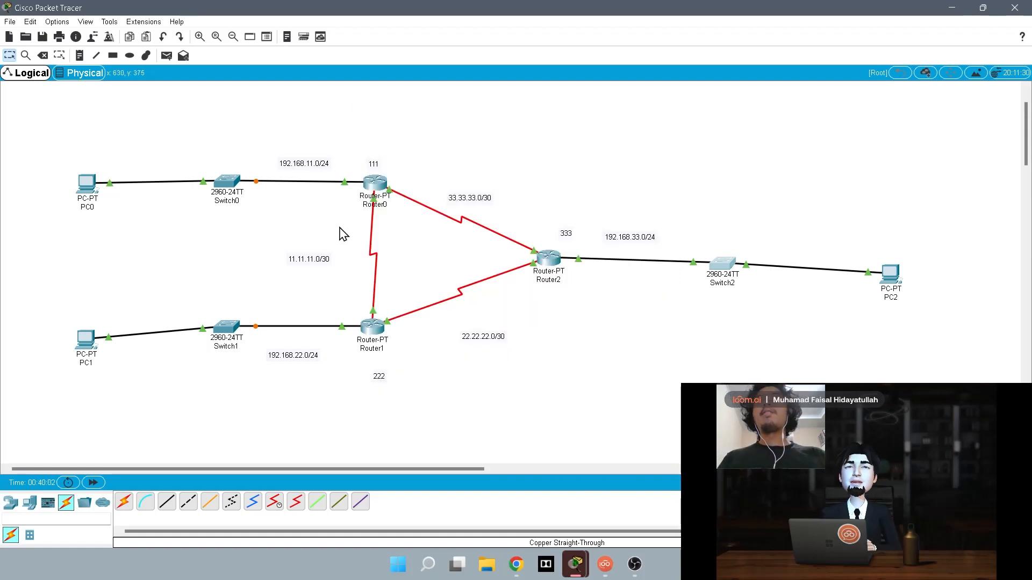
Bring up Router0's command line and exit the FastEthernet0/0 interface configuration mode.
mouse_move(575, 570)
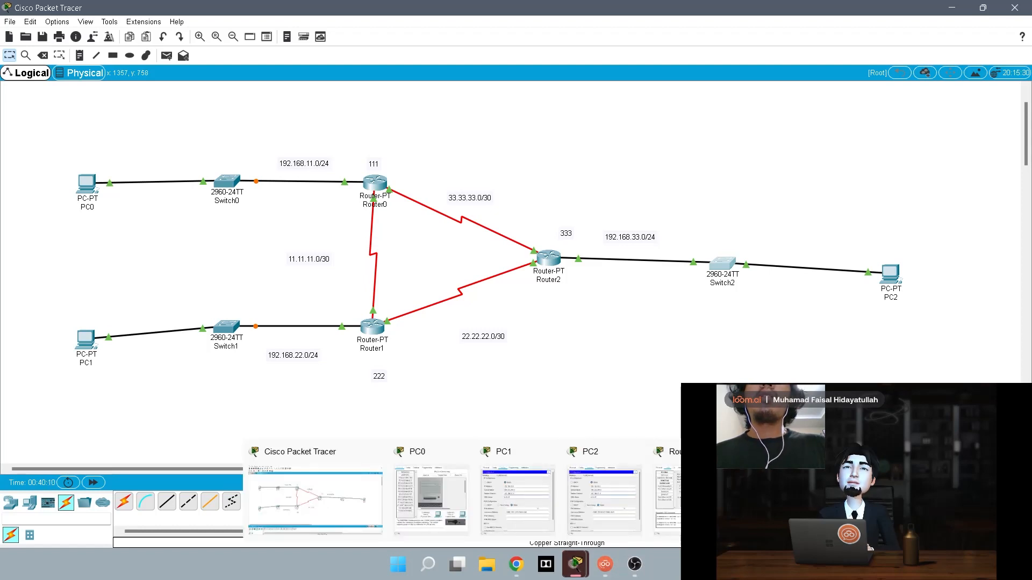
left_click(668, 497)
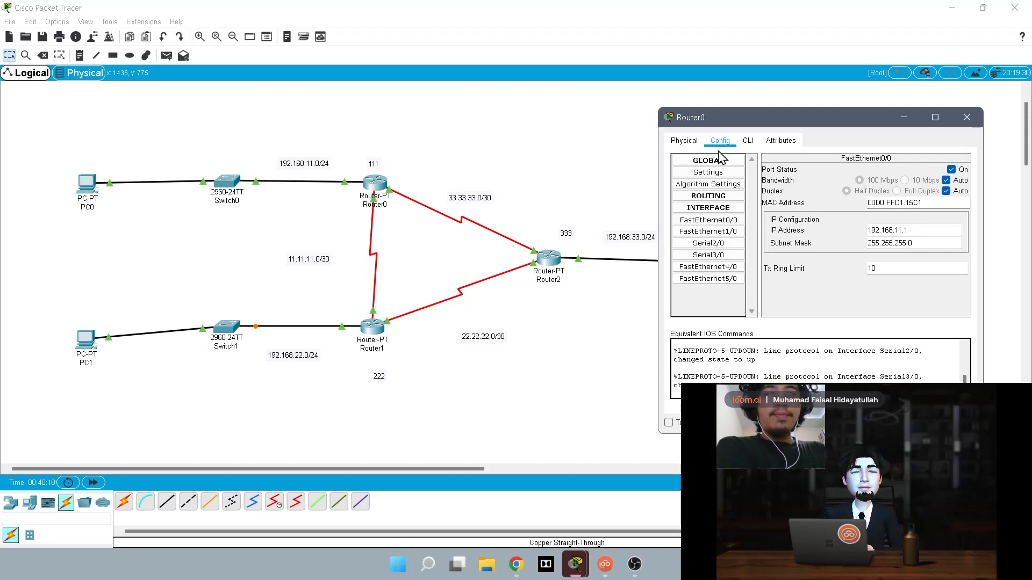
left_click(733, 142)
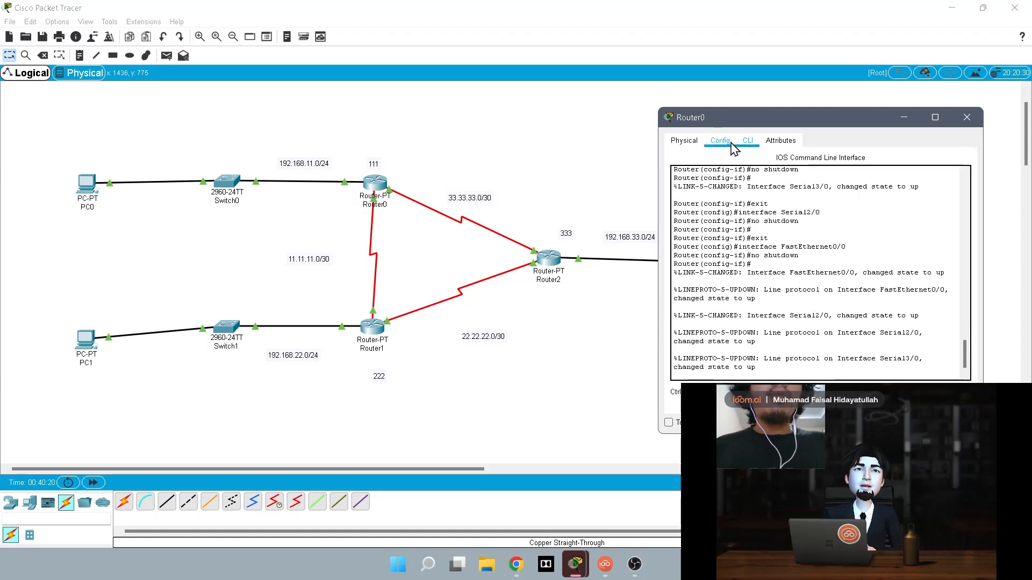
left_click(748, 141)
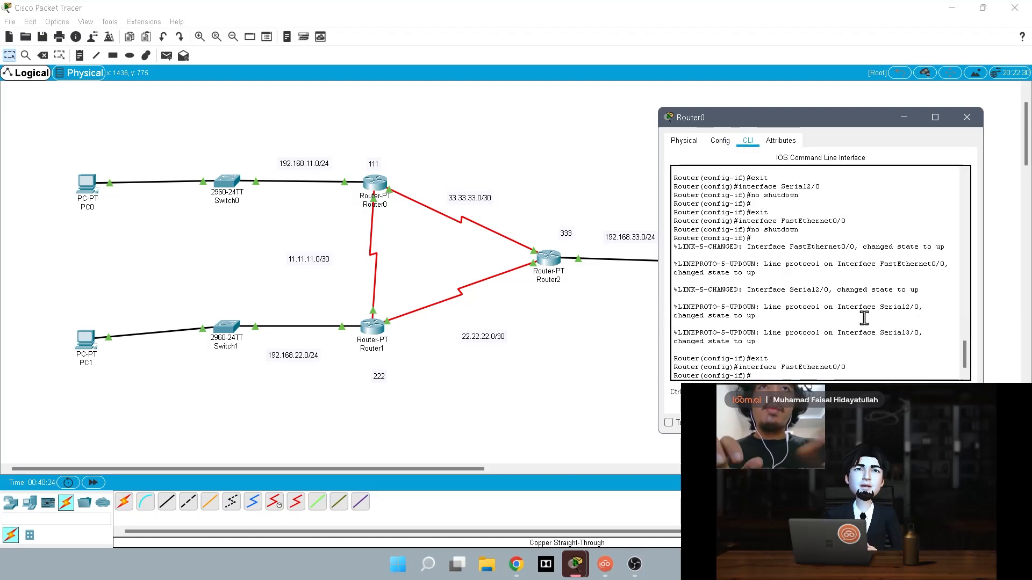
type("exit")
key("Return")
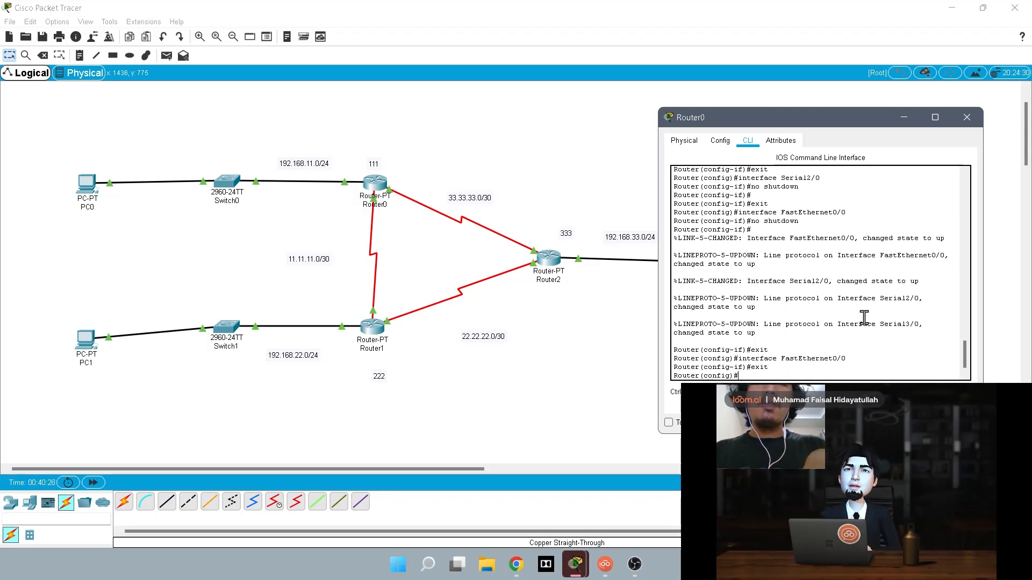
Try to start BGP routing on Router0 with the commands route and route bgp, without an AS number.
type("er")
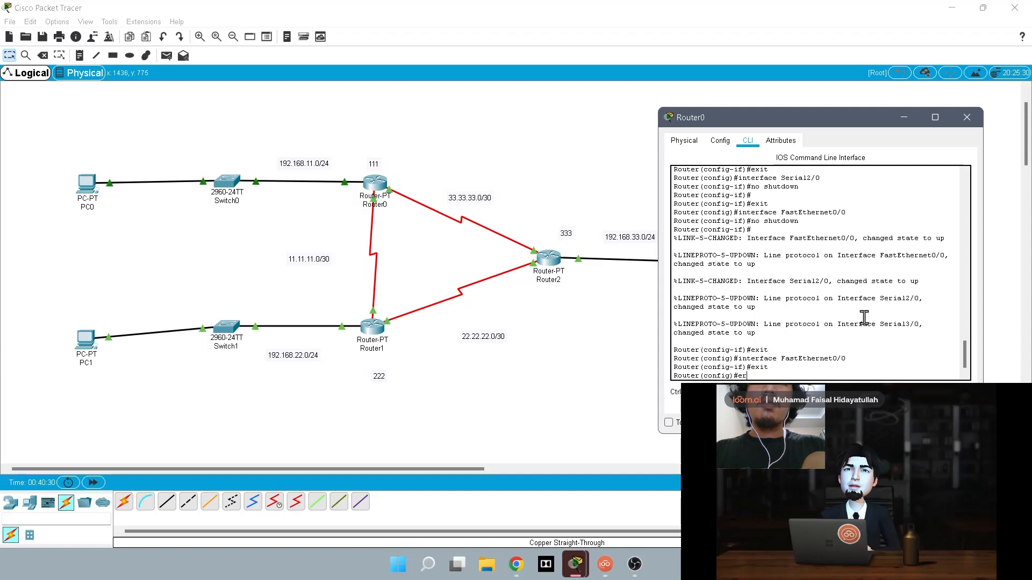
type("ute")
key("Return")
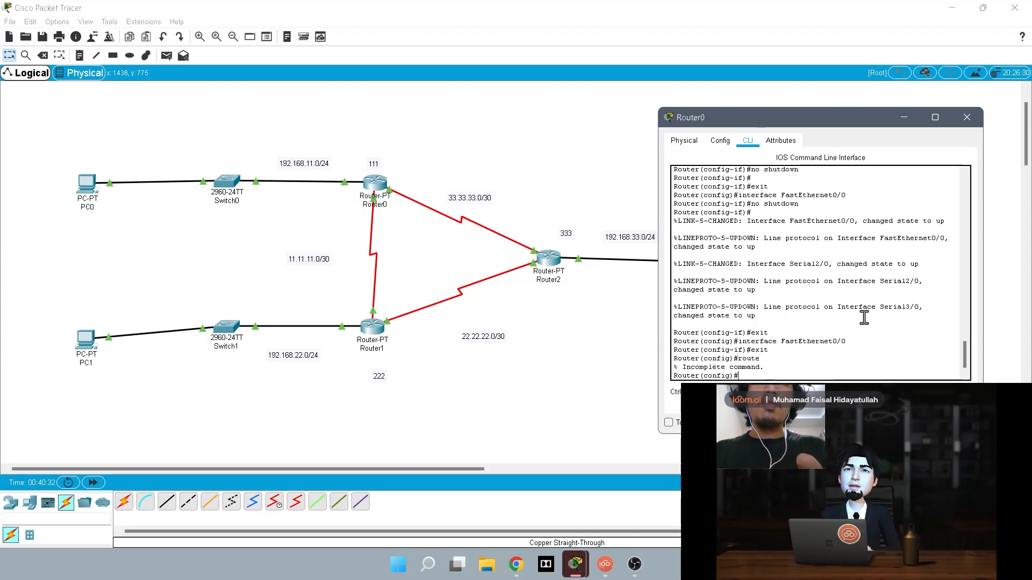
type("route")
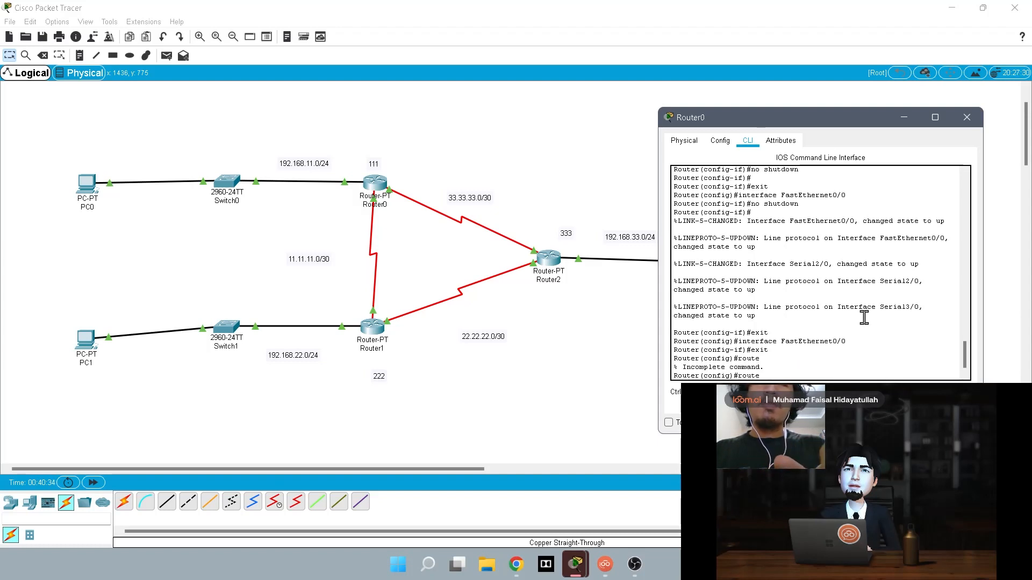
type(" bgp")
key("Return")
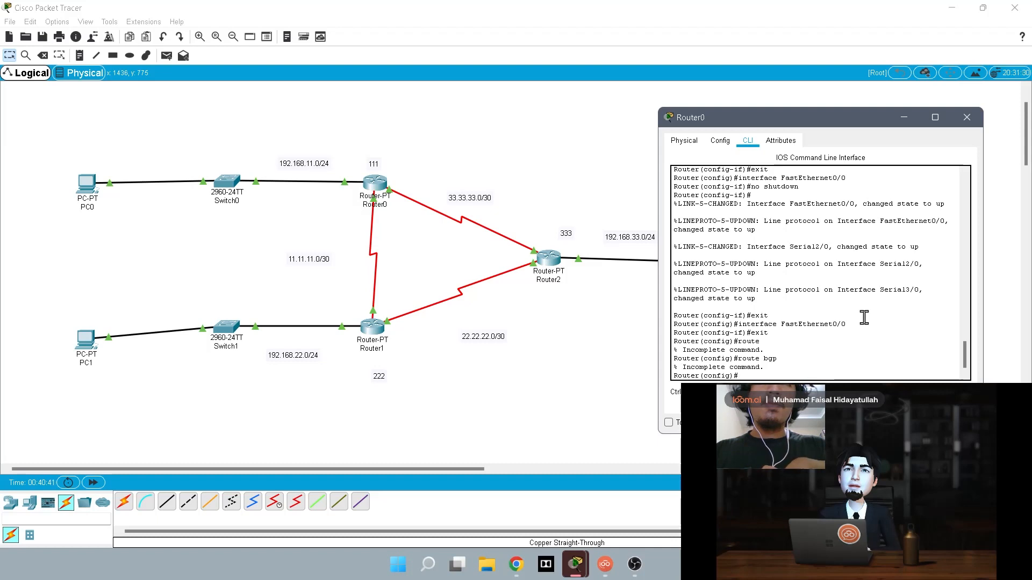
Enter configuration mode for interface FastEthernet0/0 on Router0.
type("inter")
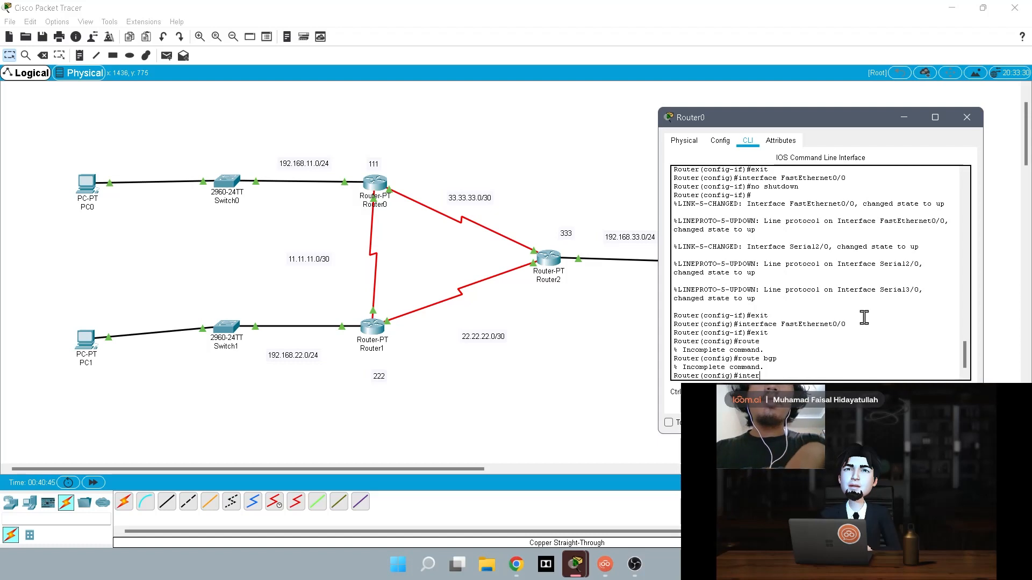
type("fa")
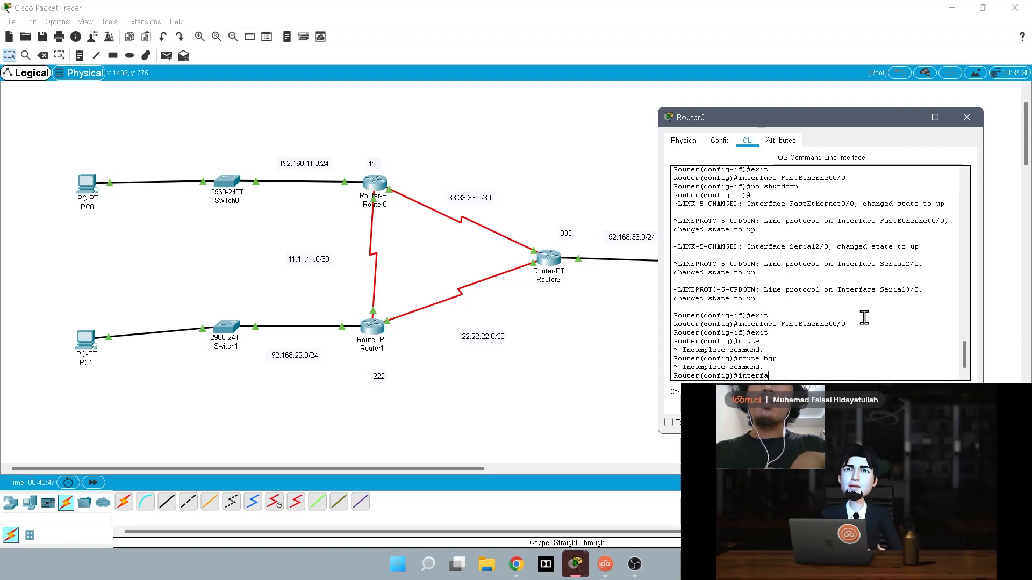
type("ce Fast")
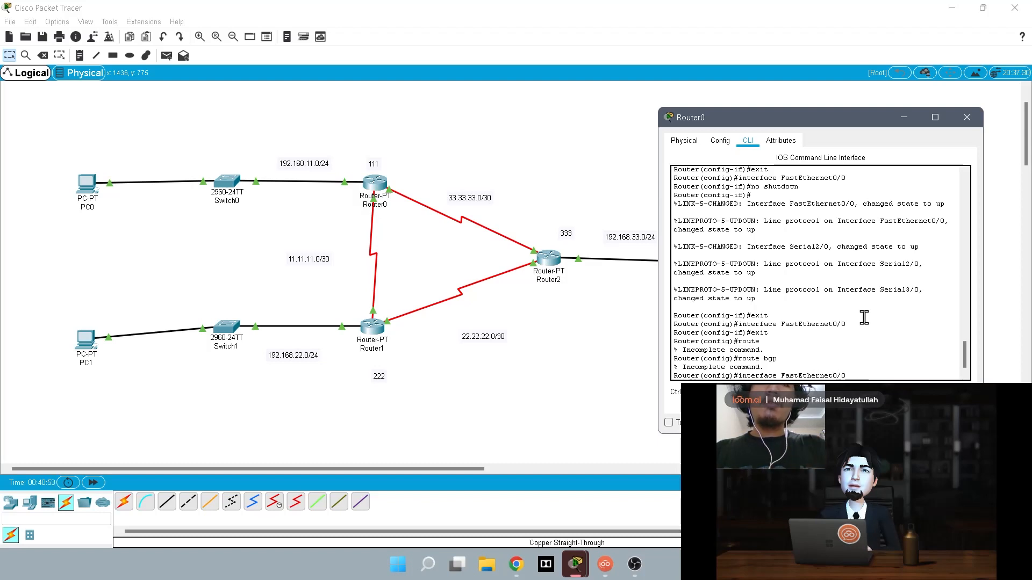
type("Ethernet0/0")
key("Return")
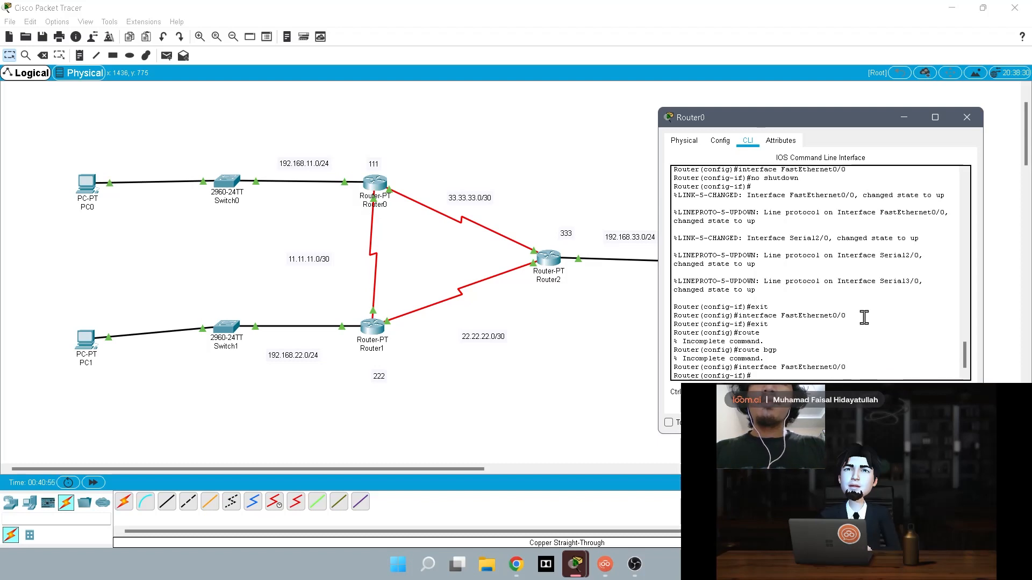
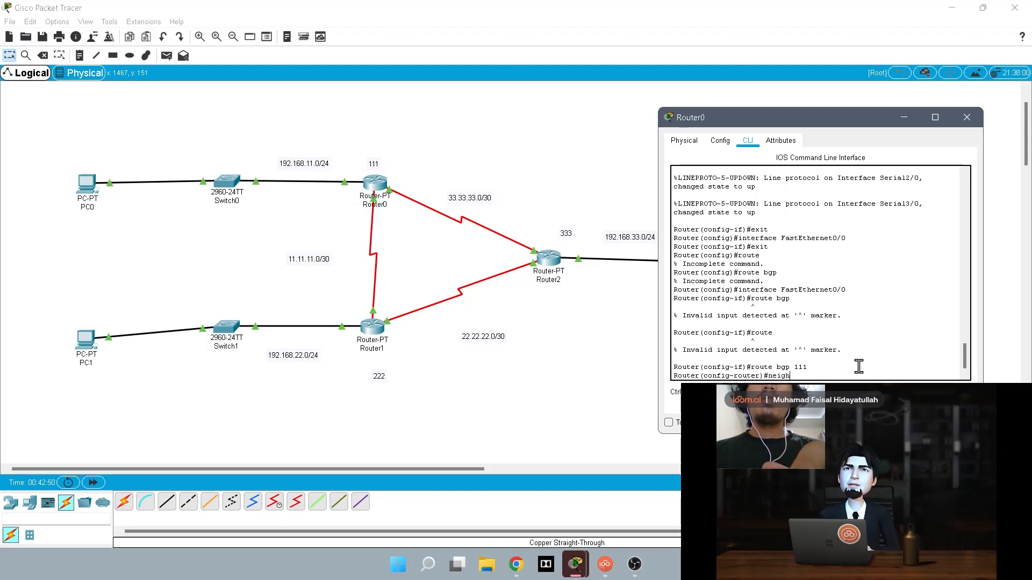
Add BGP neighbor 11.11.11.2 with remote-as 222 in Router0's router configuration.
type("bor")
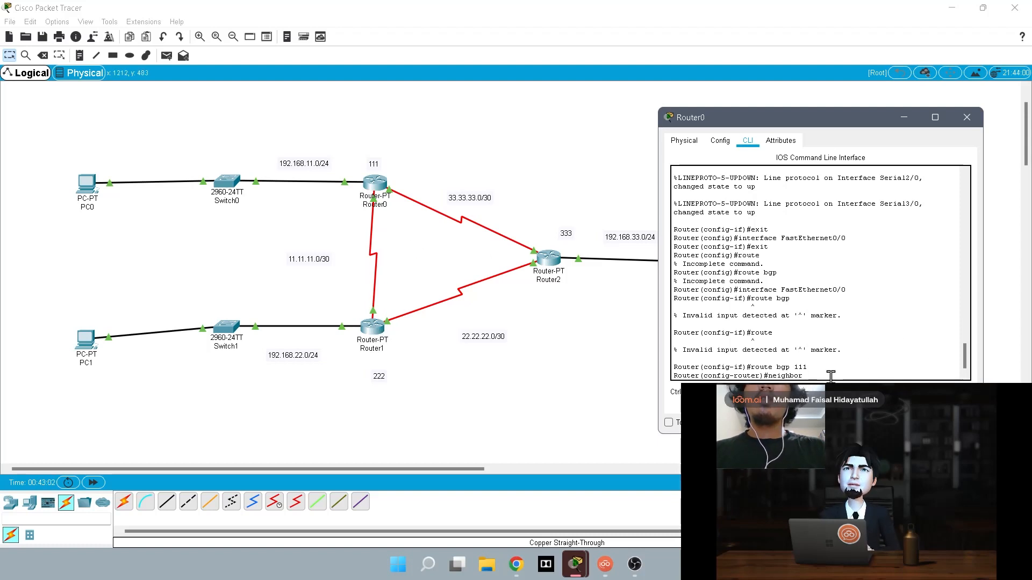
type("11.11.11.2")
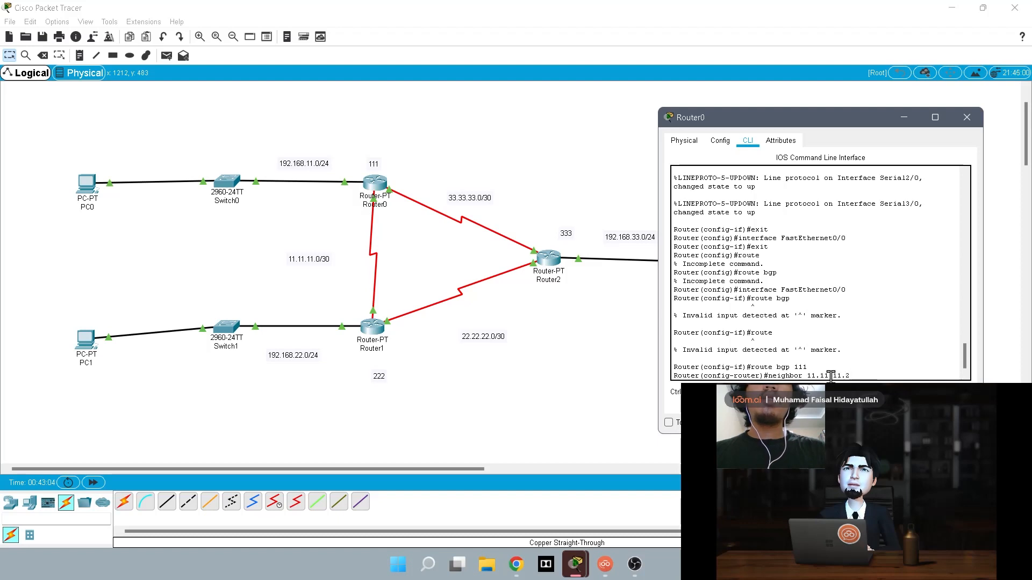
type(" remote-as 222")
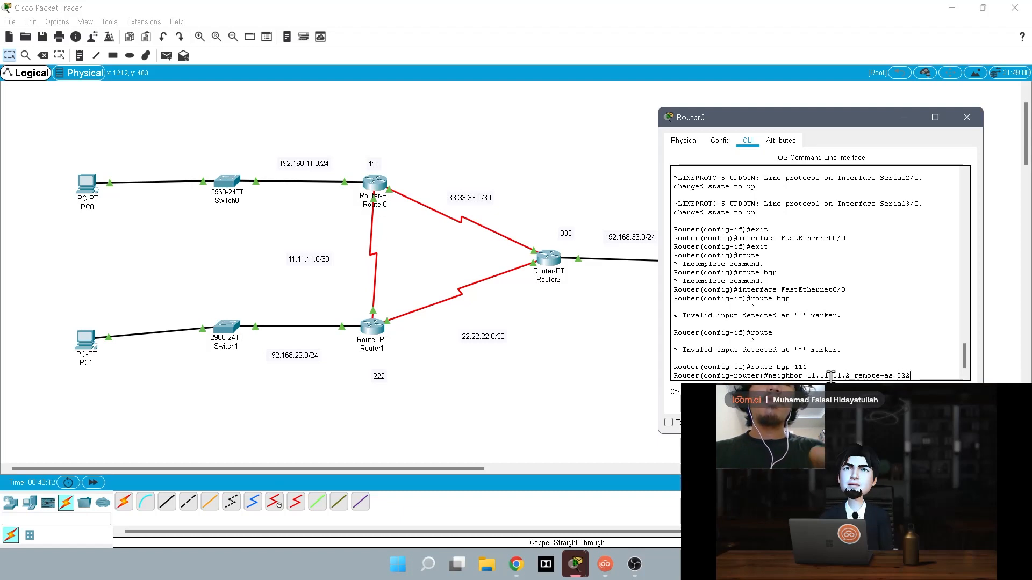
key("Return")
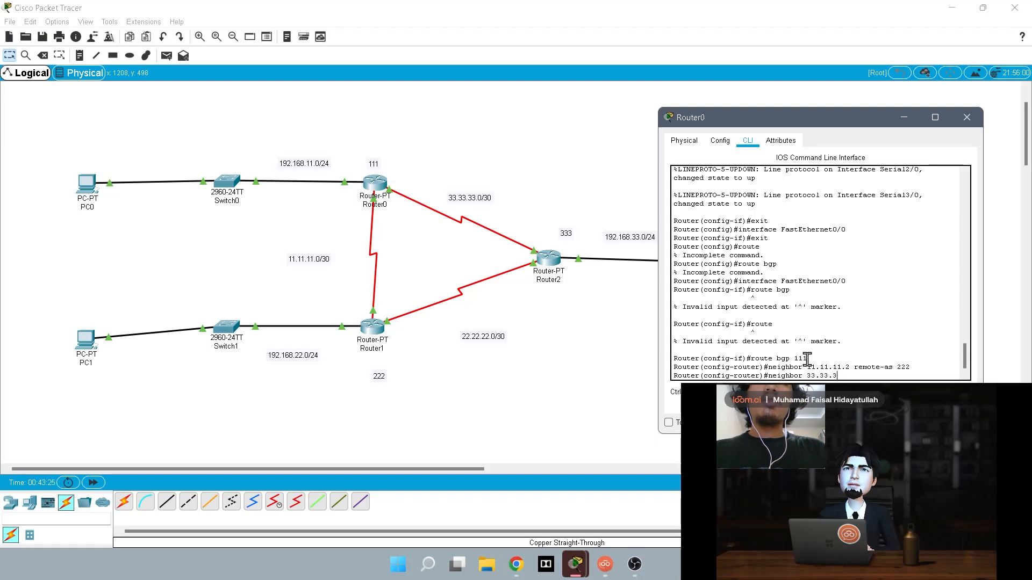
Add BGP neighbor 33.33.33.1 with remote-as 333 in Router0's router configuration.
type("3.")
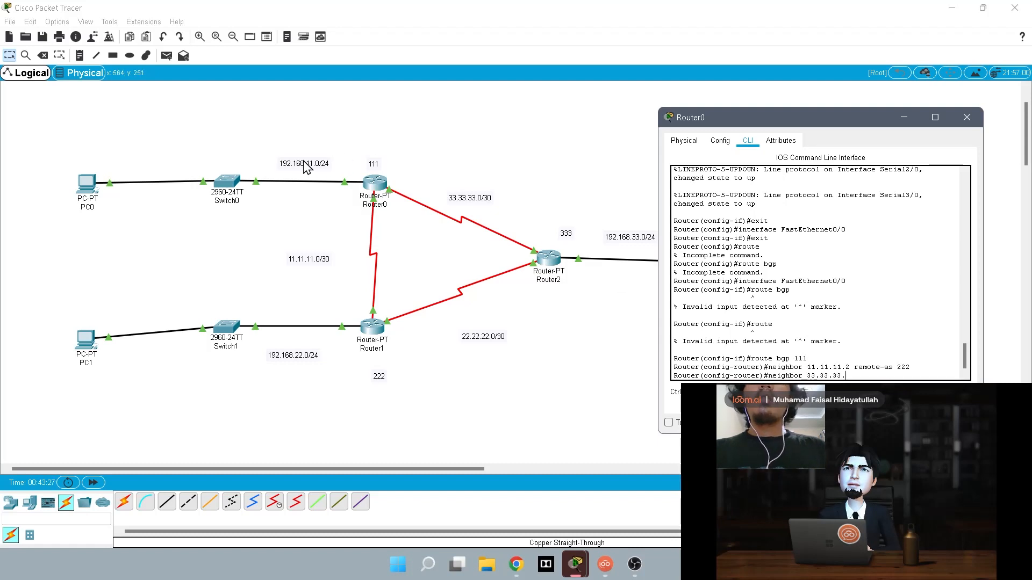
type("1")
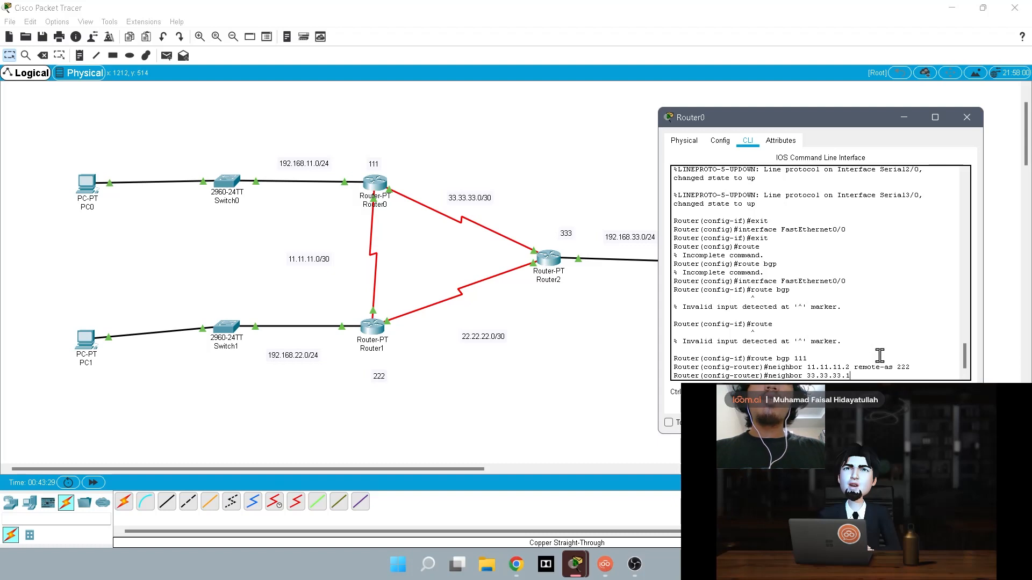
type(" re")
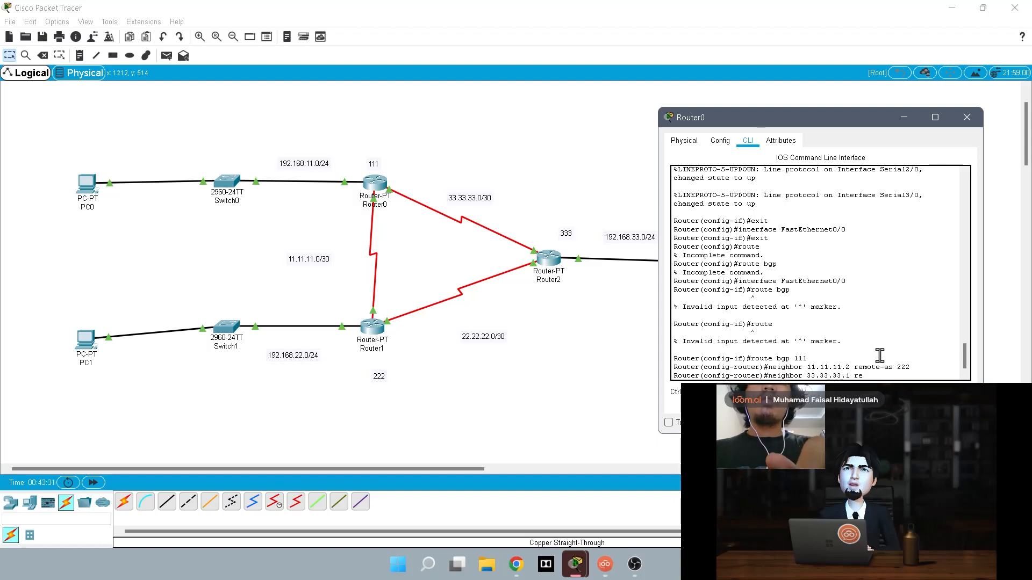
type("mote-as")
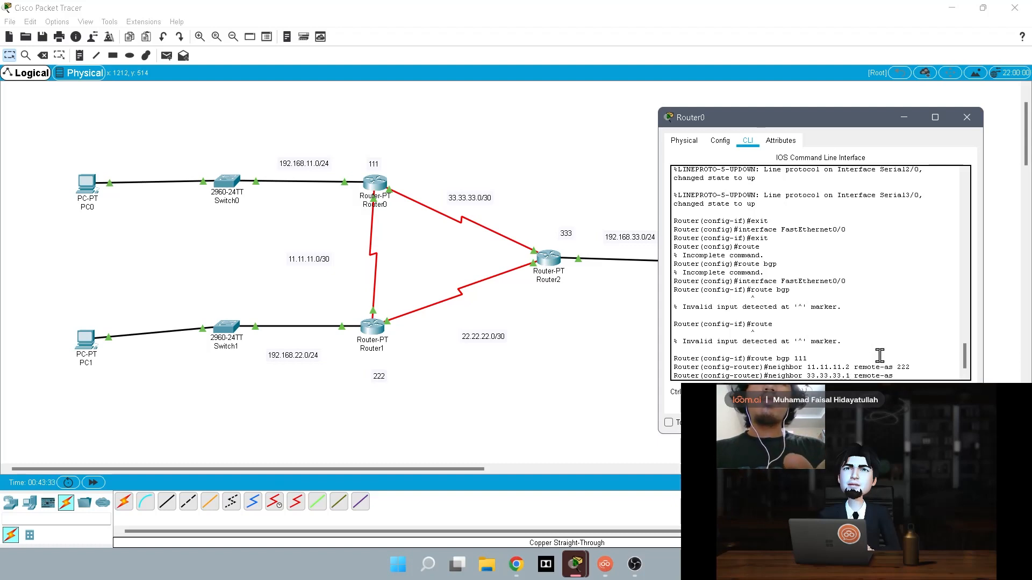
type(" 333")
key("Return")
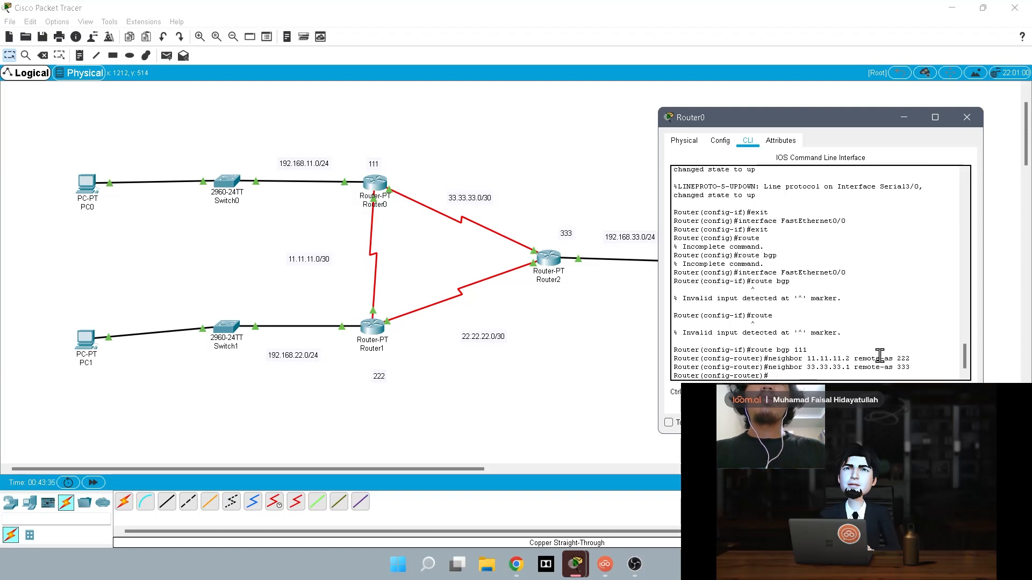
Minimise Router0, open Router1's command line and start BGP routing there with route bgp 222.
left_click(903, 119)
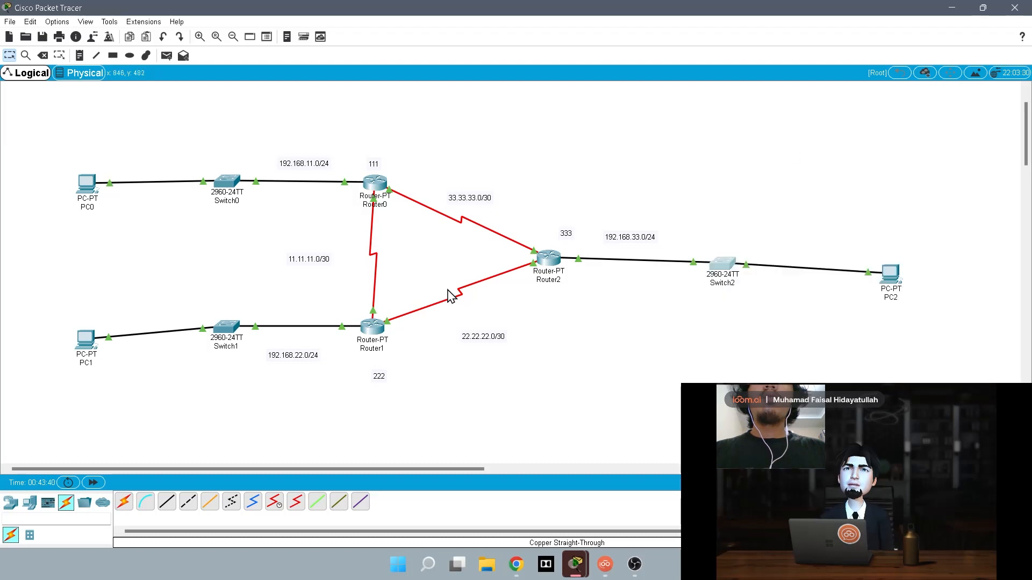
left_click(383, 333)
left_click(680, 132)
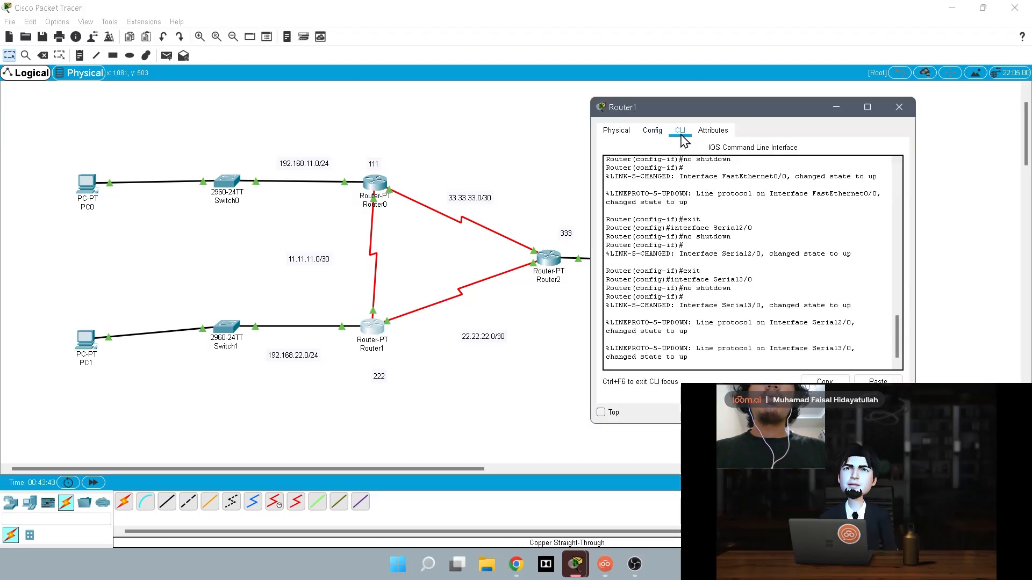
key("Return")
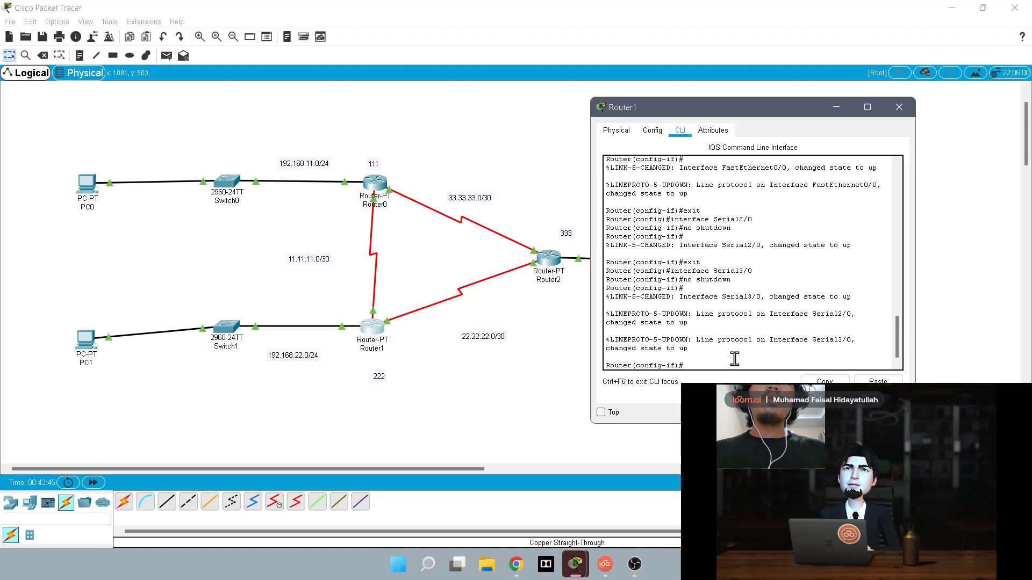
type("route bg")
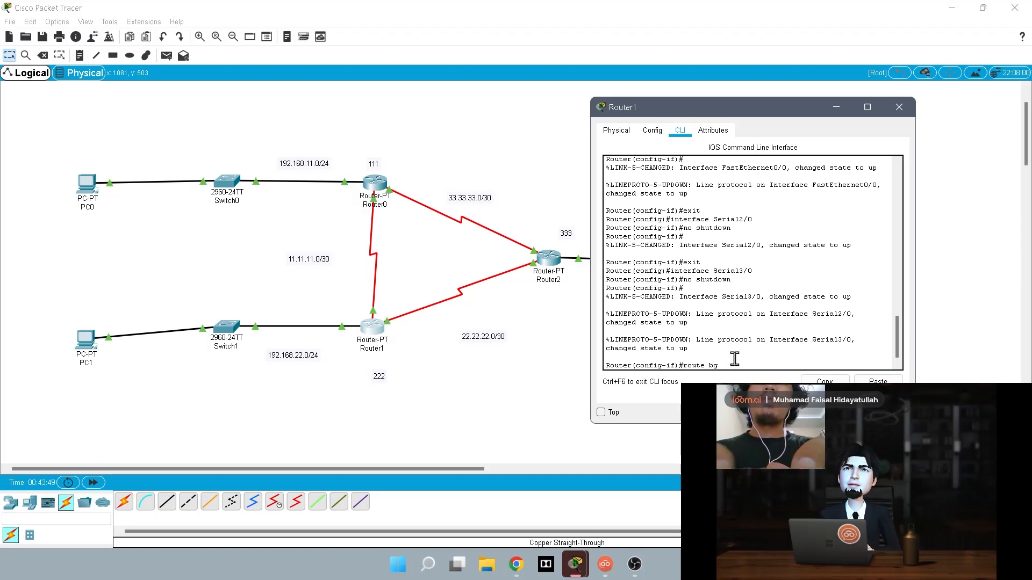
type("p 20")
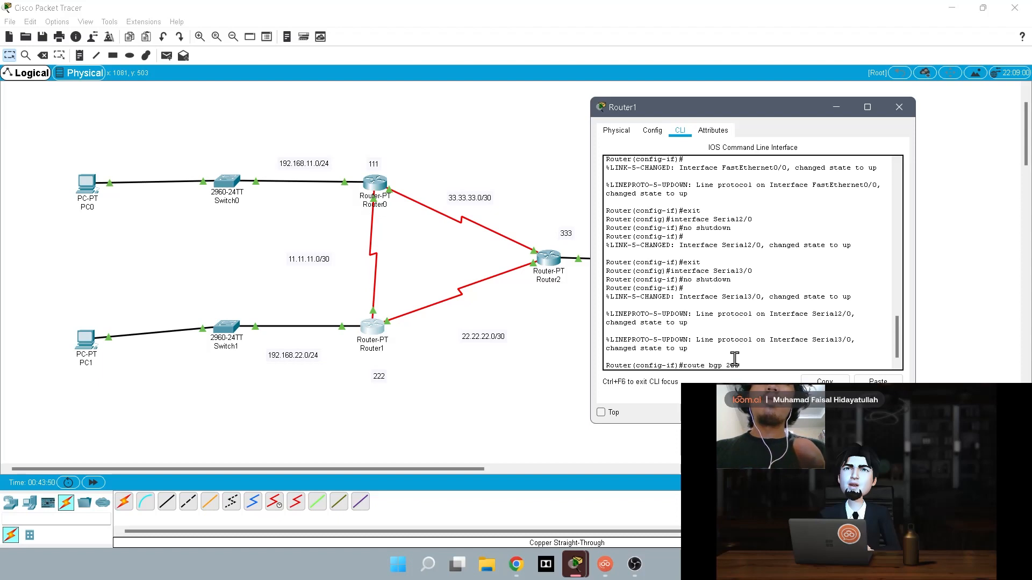
key("Return")
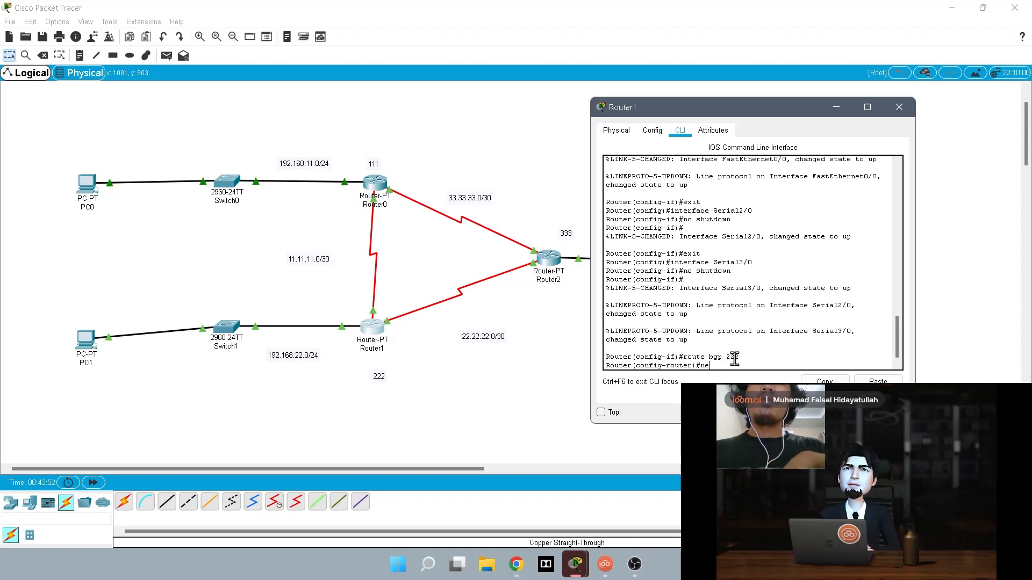
Try to add 11.11.11.1 as a BGP neighbor in Router1's router configuration without giving a remote AS.
type("neighbor ")
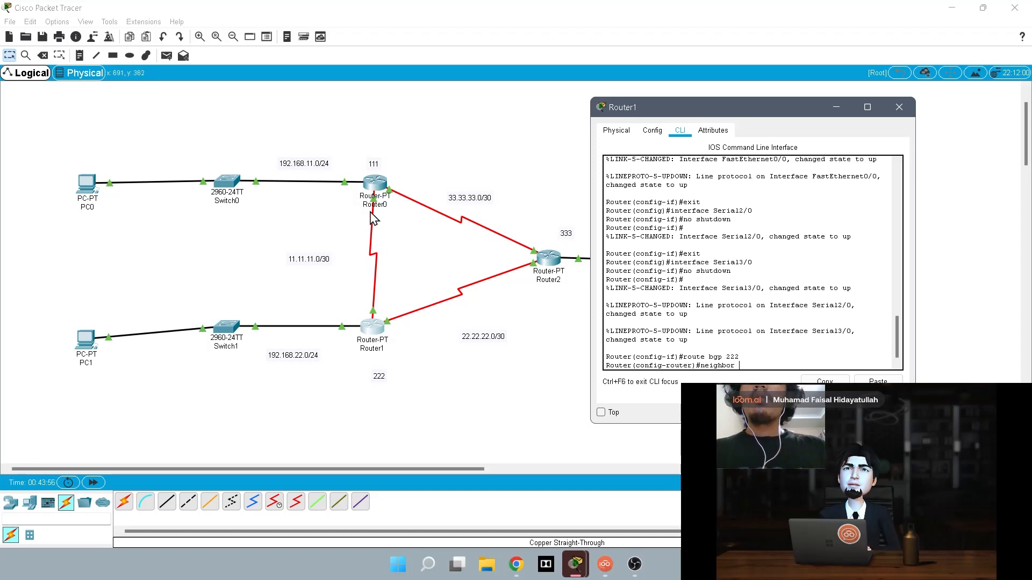
type("11")
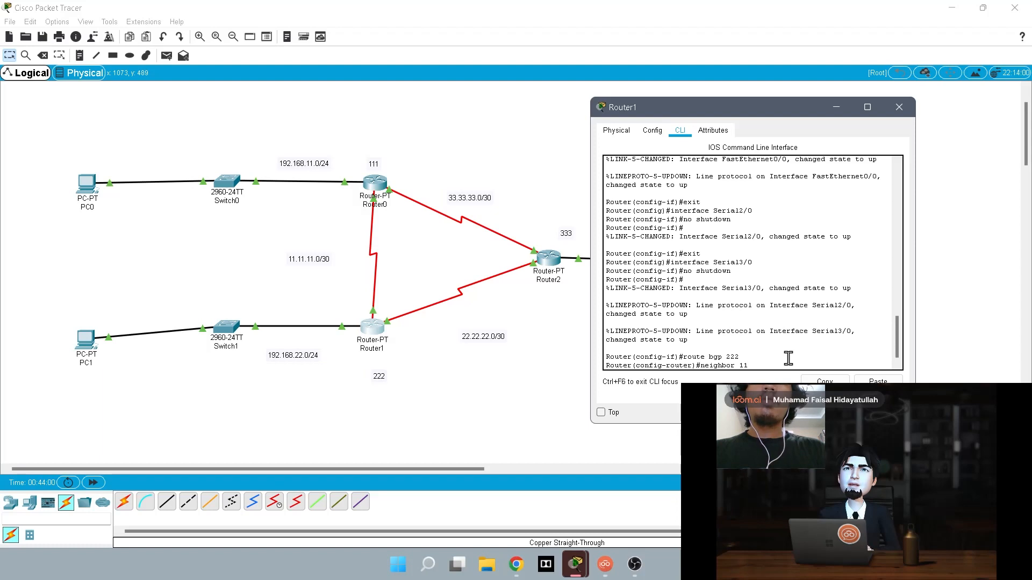
type(".11.")
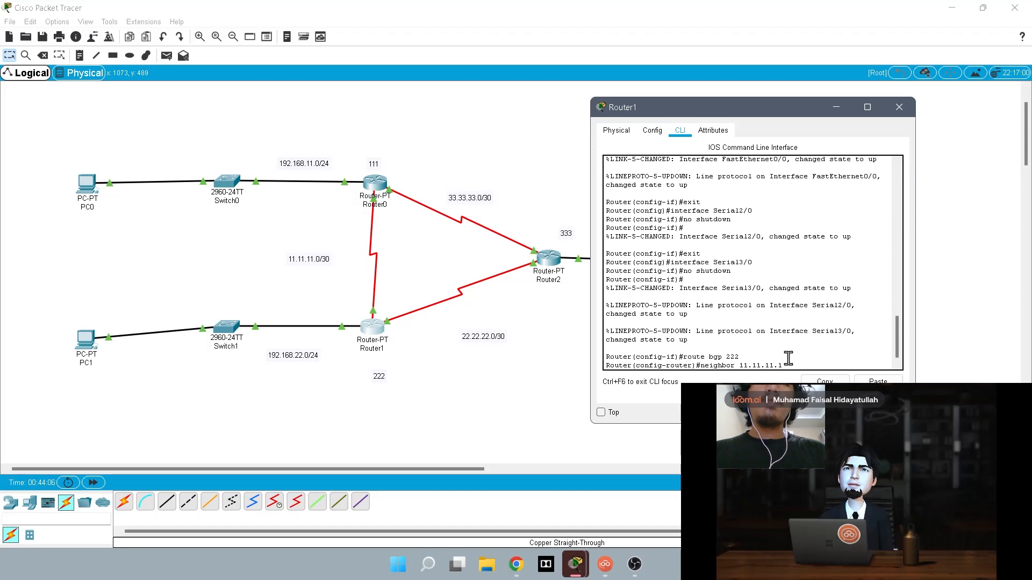
type("11.1")
key("Return")
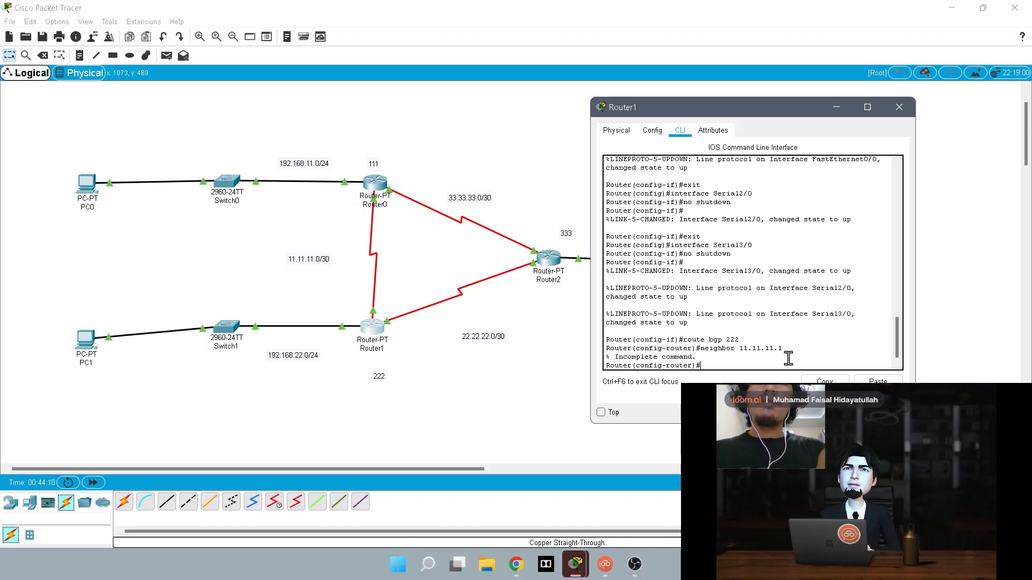
Add BGP neighbor 11.11.11.1 with remote-as 111 in Router1's router configuration and return to a clean prompt.
type("nei")
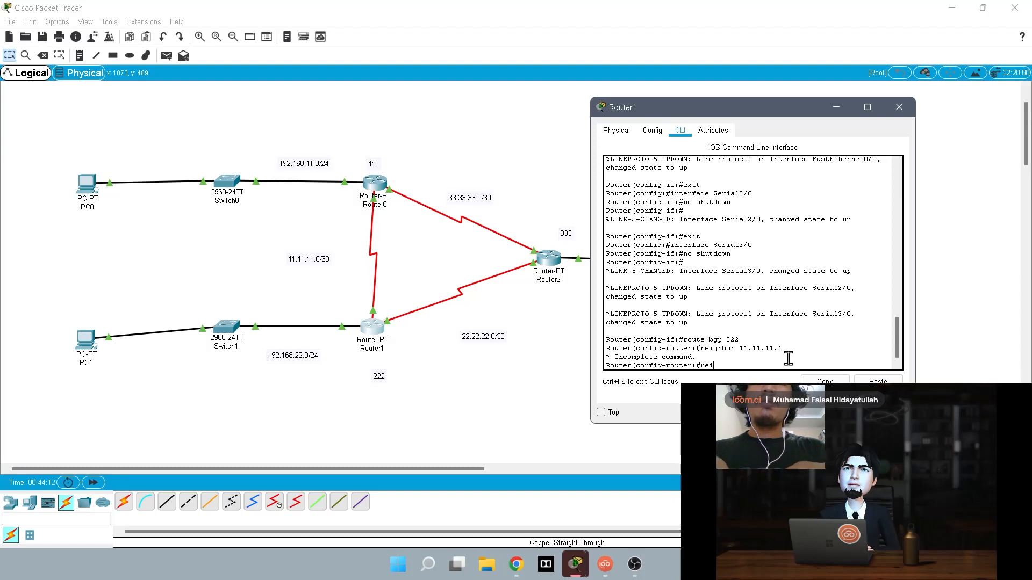
type("g")
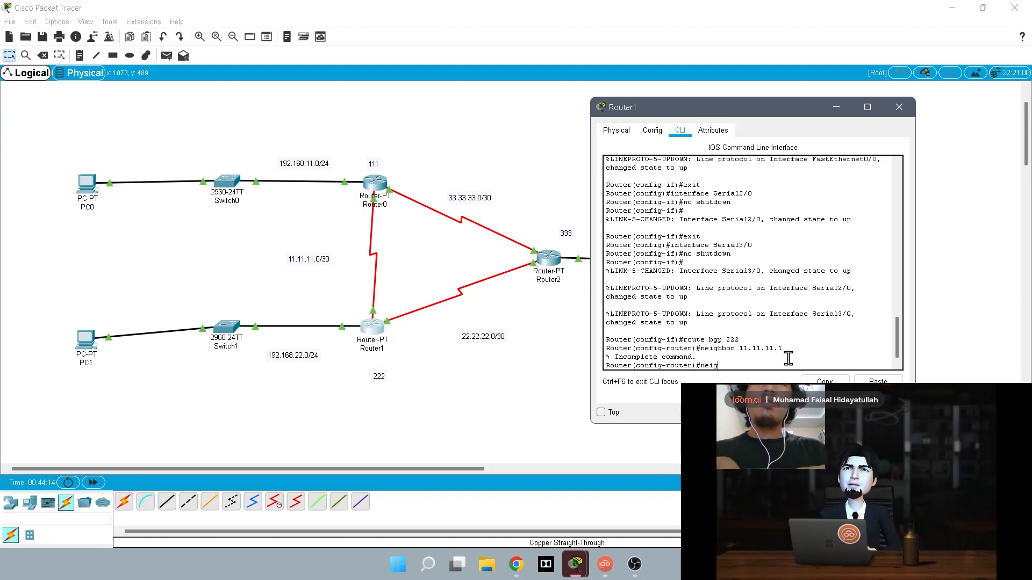
type("hbor 11.11.11.1")
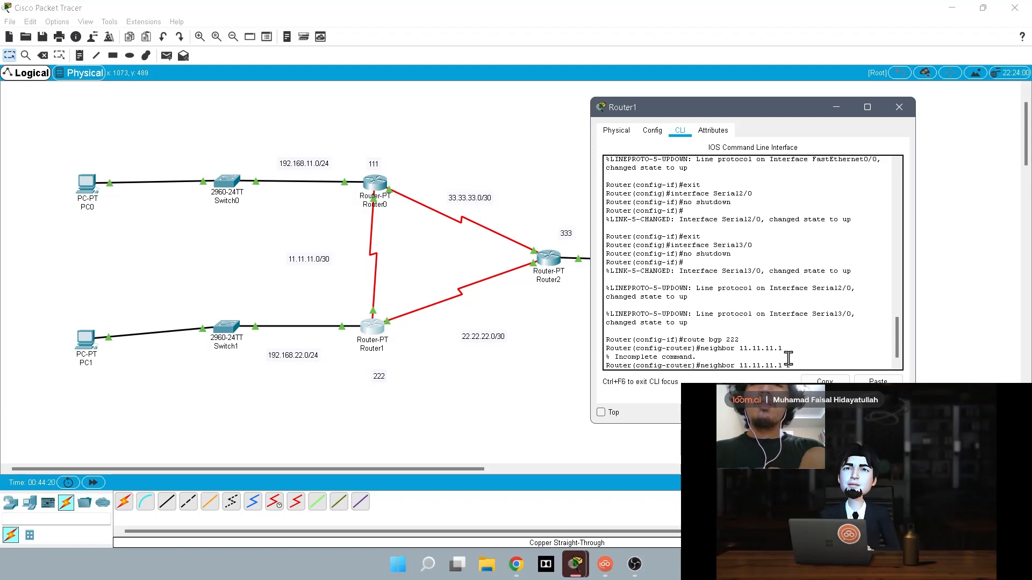
type("emote-as 111")
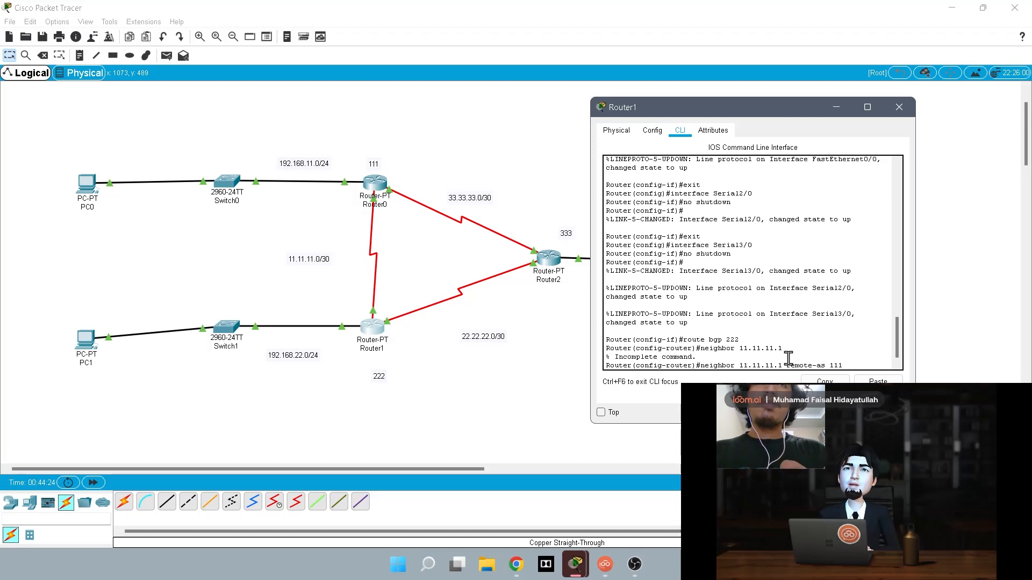
key("Return")
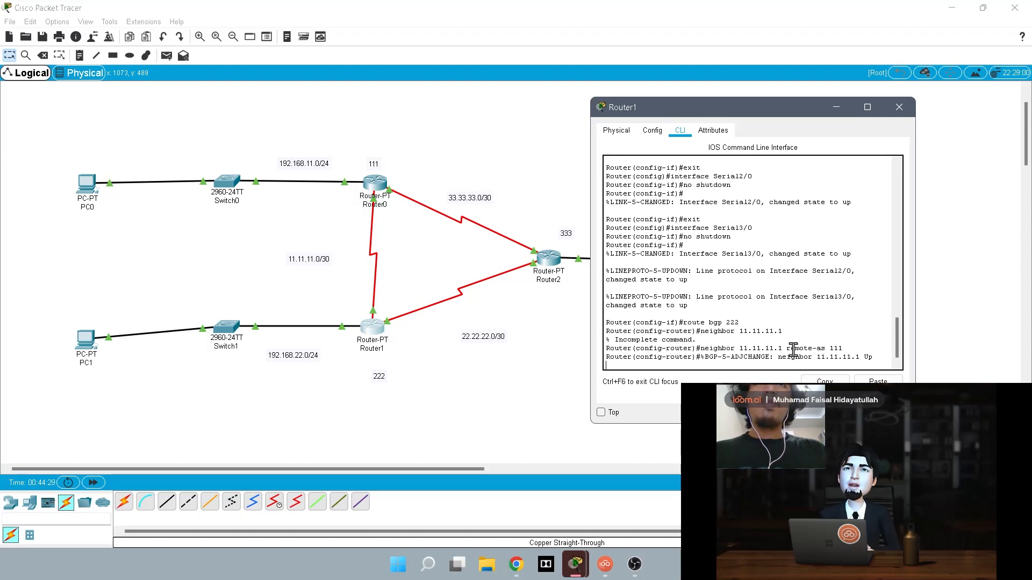
key("Return")
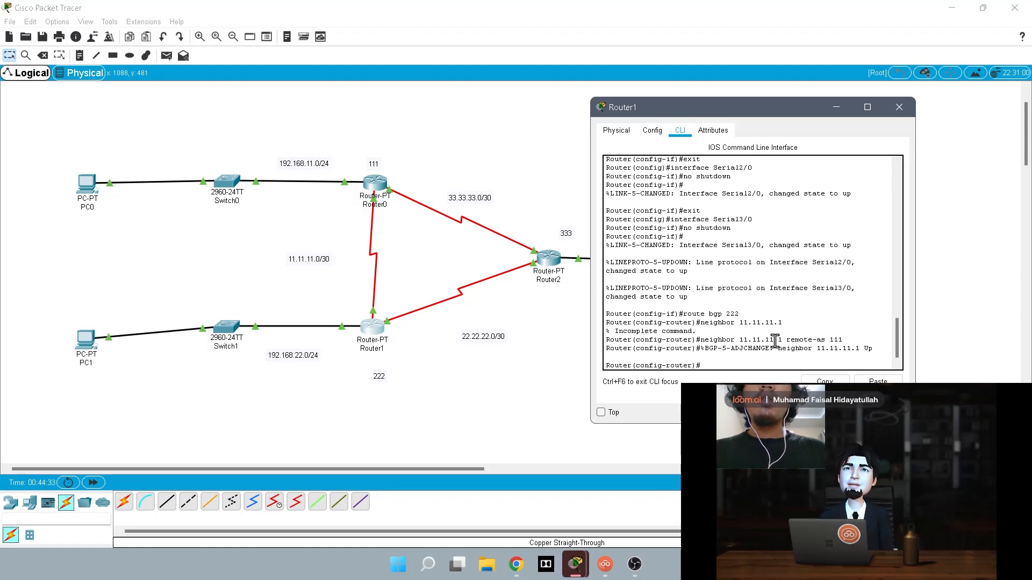
Add BGP neighbor 22.22.22.2 with remote-as 333 in Router1's router configuration.
type("nei")
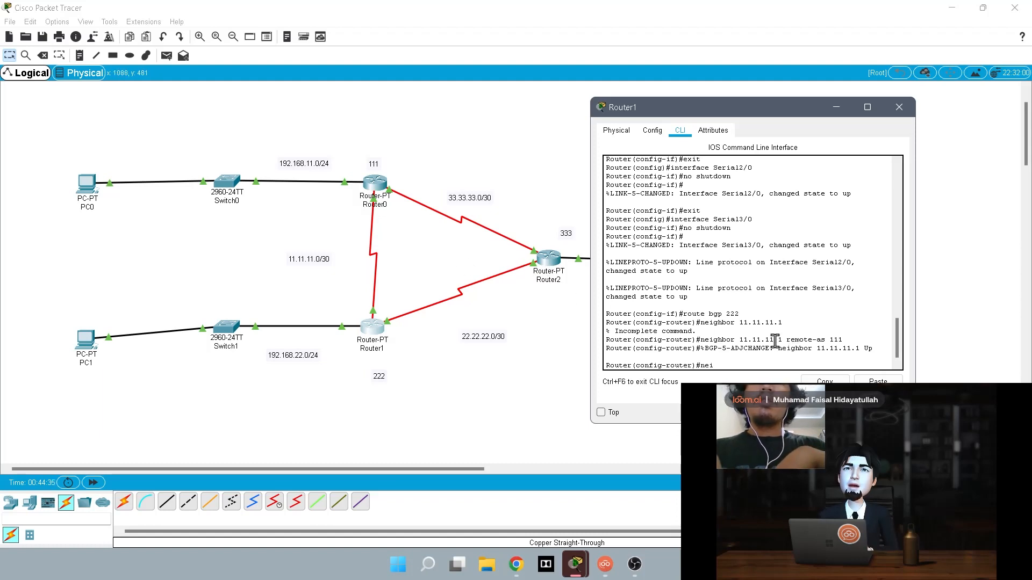
type("ghbor 22.22")
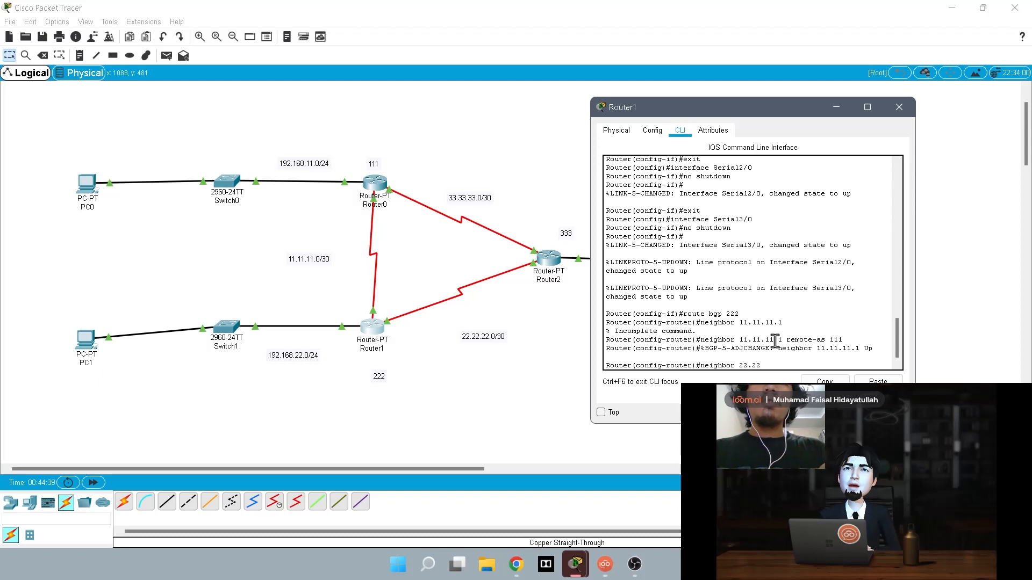
type(".22.2")
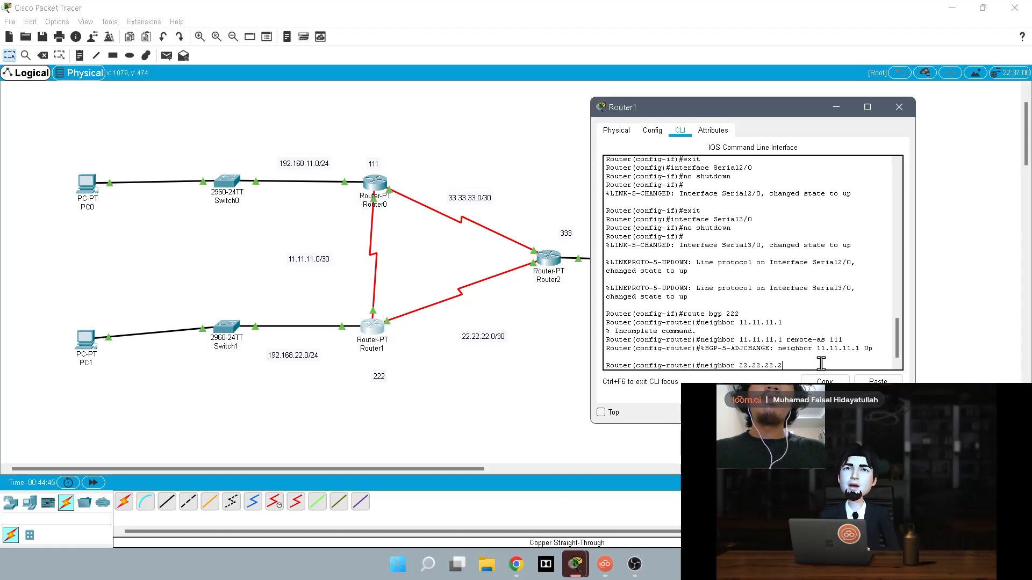
type(" remote-as 22")
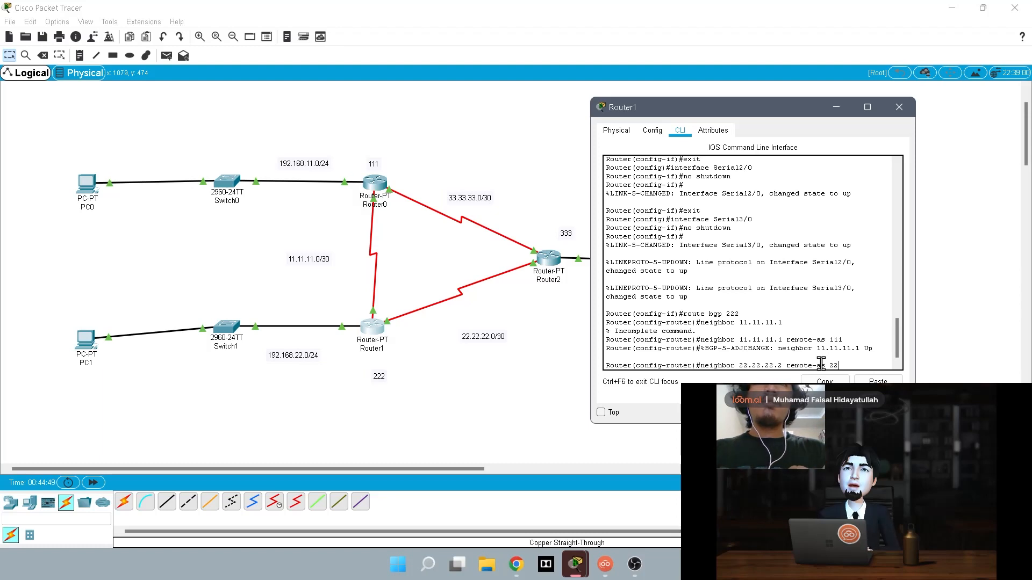
key("BackSpace")
key("BackSpace")
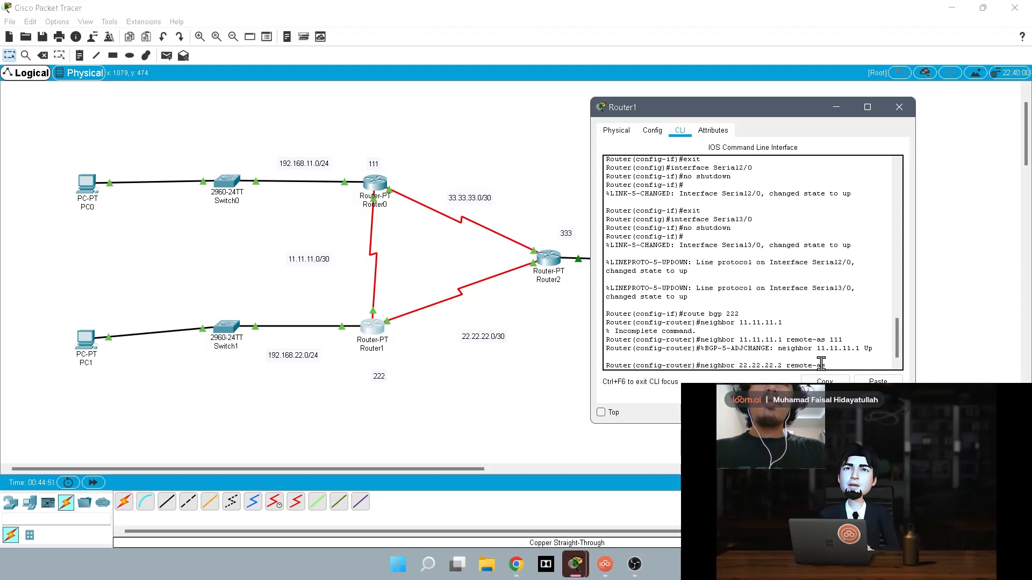
type("333")
key("Return")
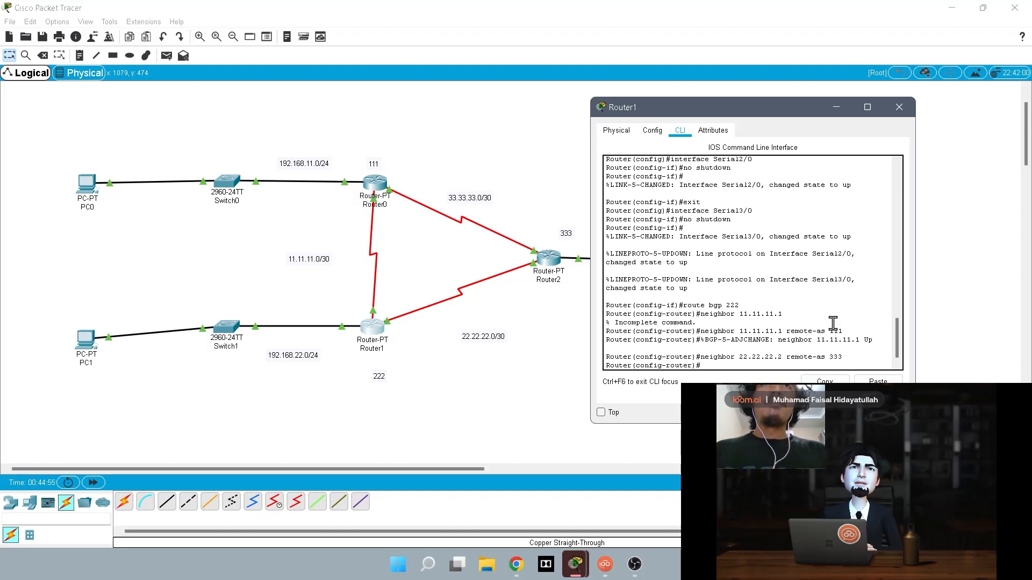
Minimise Router1, open Router2's command line and start BGP routing there with route bgp 333.
left_click(836, 107)
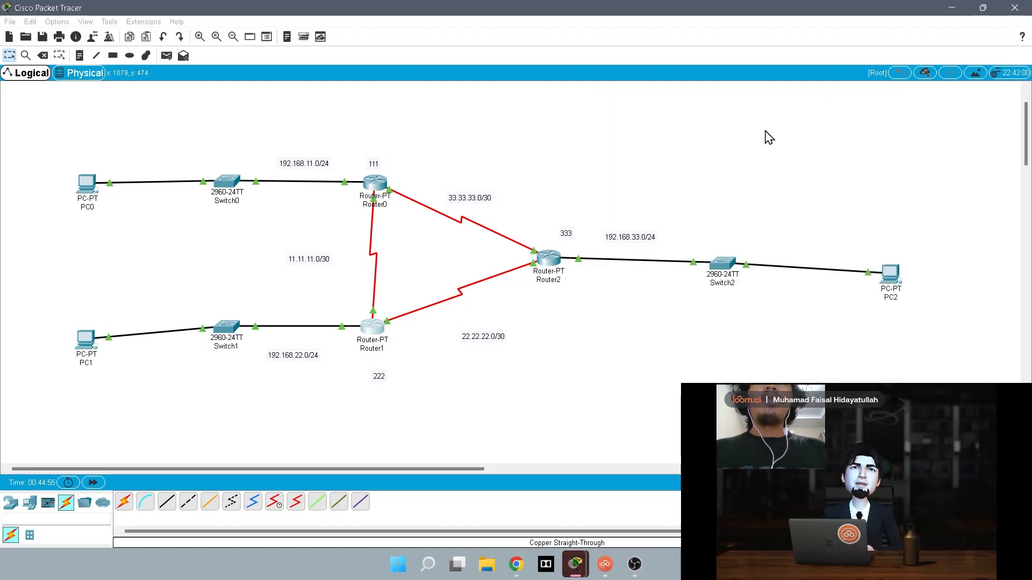
left_click(549, 272)
left_click(689, 123)
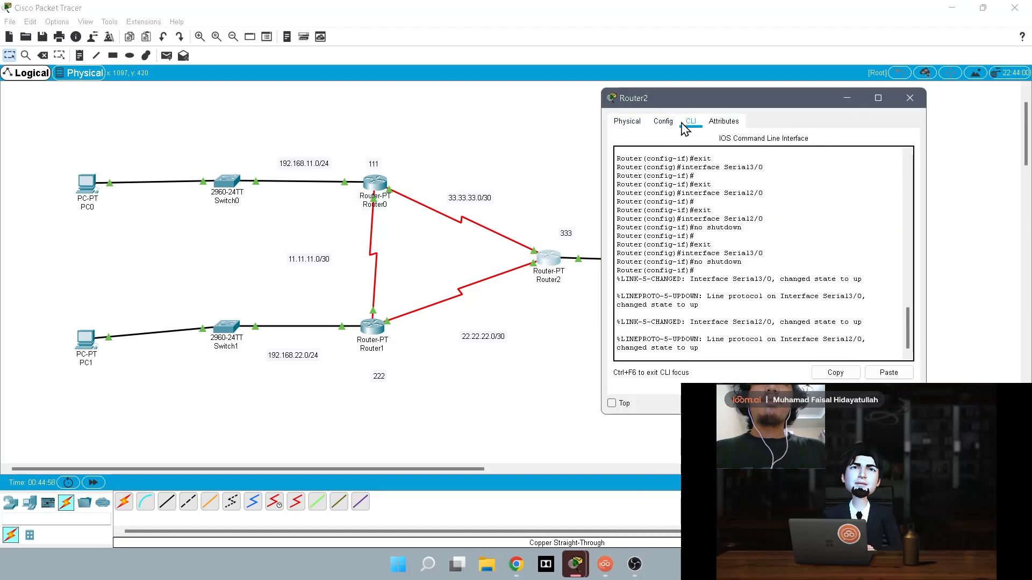
key("Return")
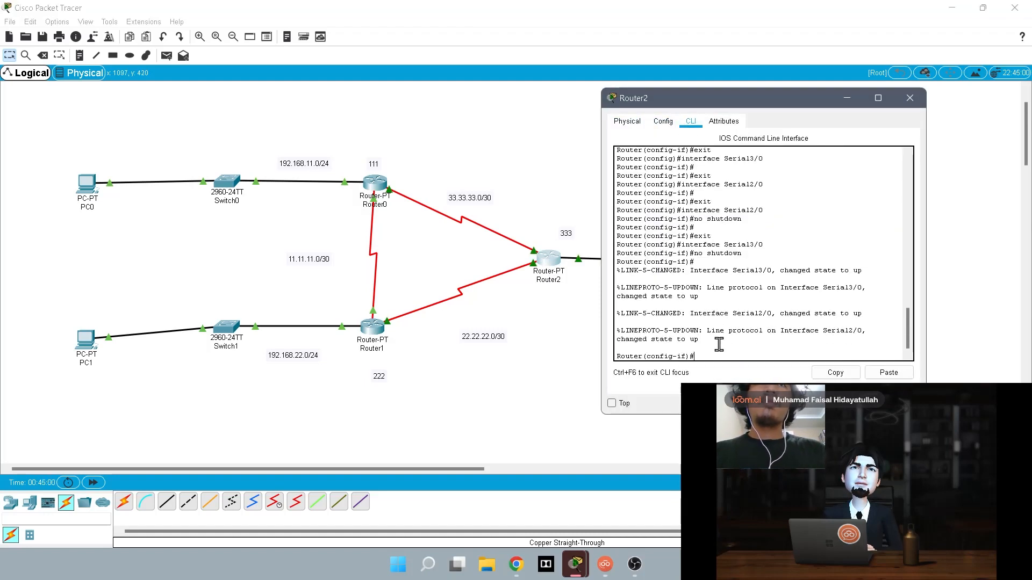
type("route ")
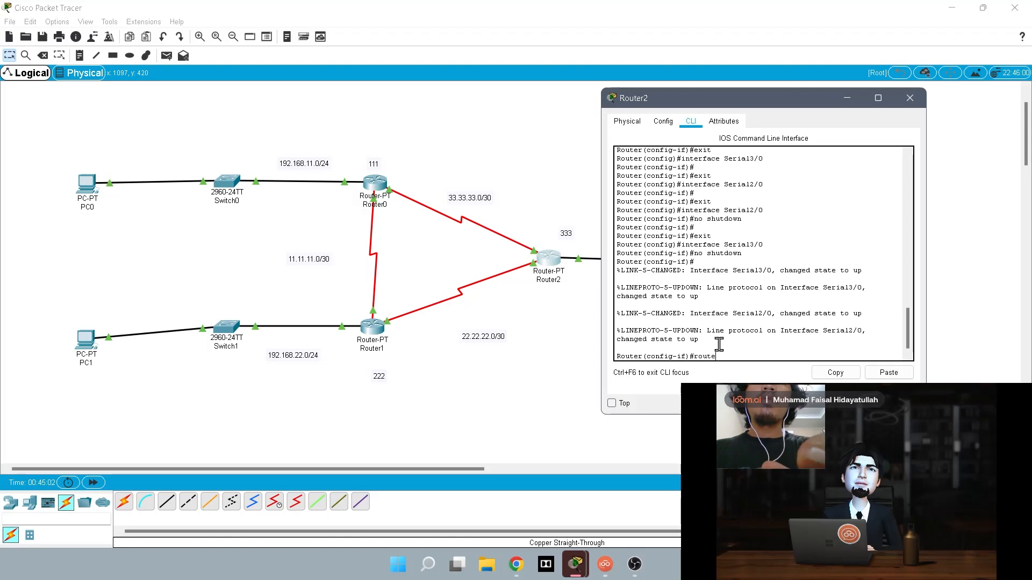
type("bgp 3")
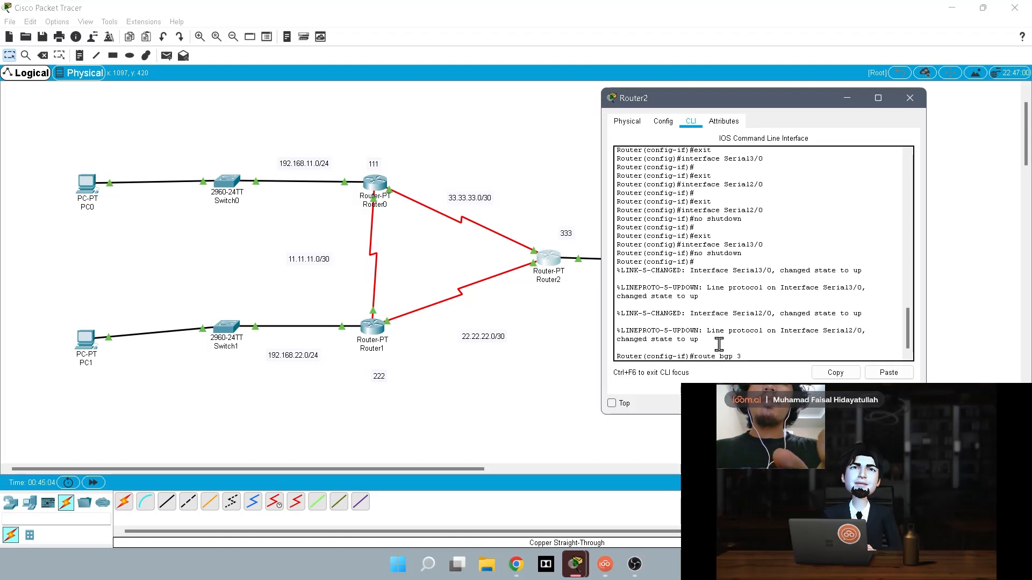
type("33")
key("Return")
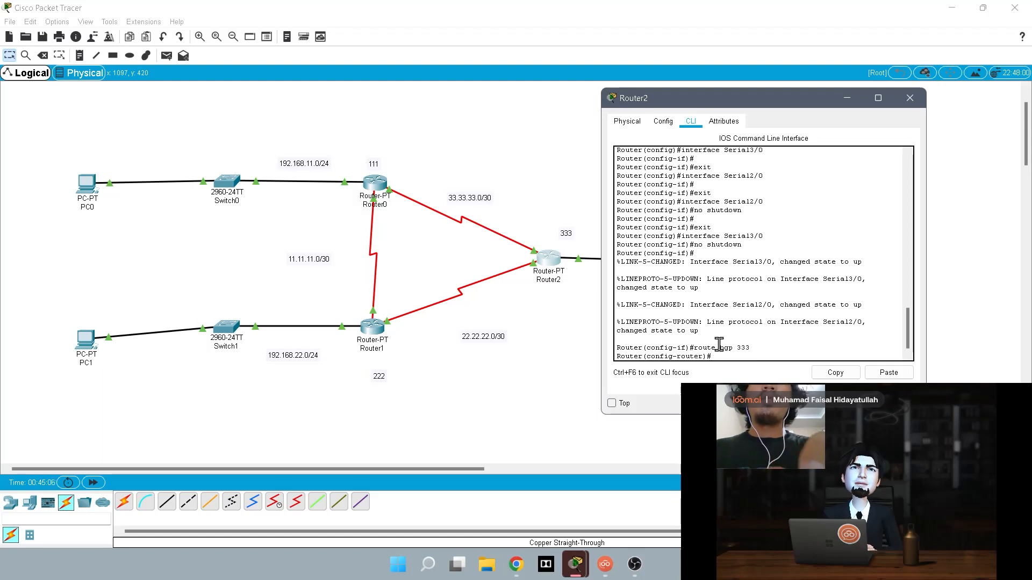
Add BGP neighbor 33.33.33.2 with remote-as 111 in Router2's router configuration.
type("neighbor")
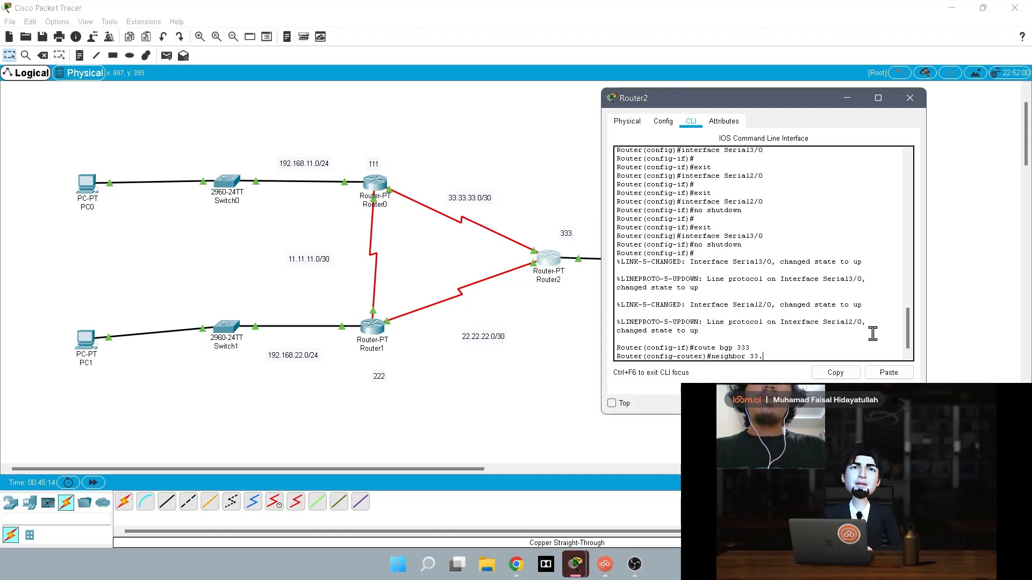
type(" 33.33.33.2")
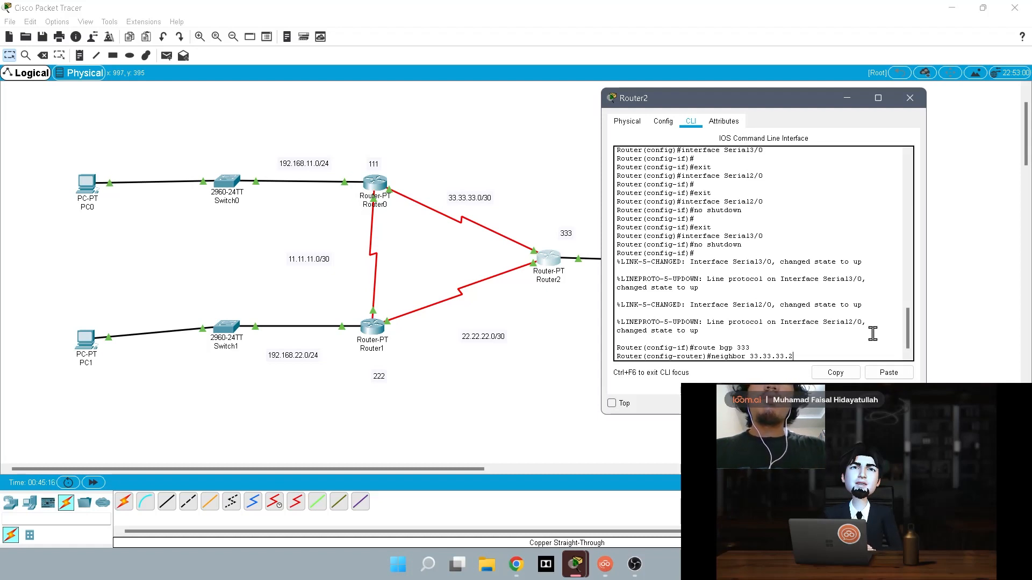
type(" remote-")
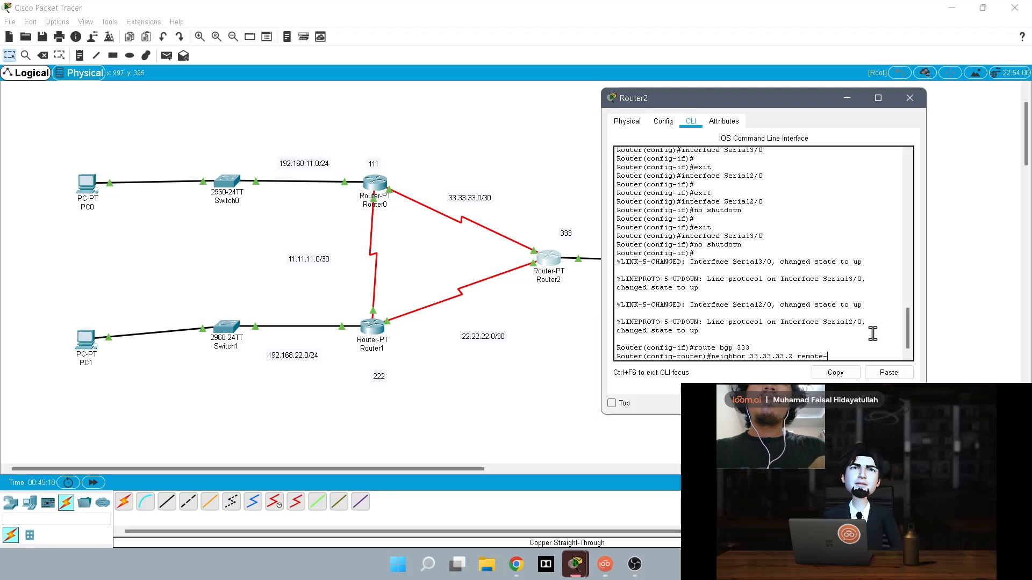
type("as")
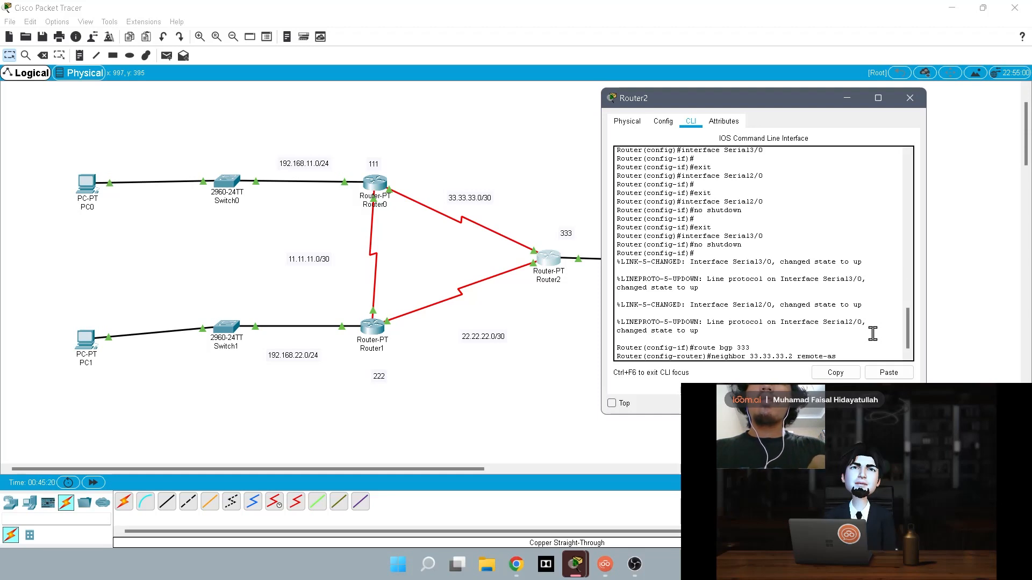
type(" 111")
key("Return")
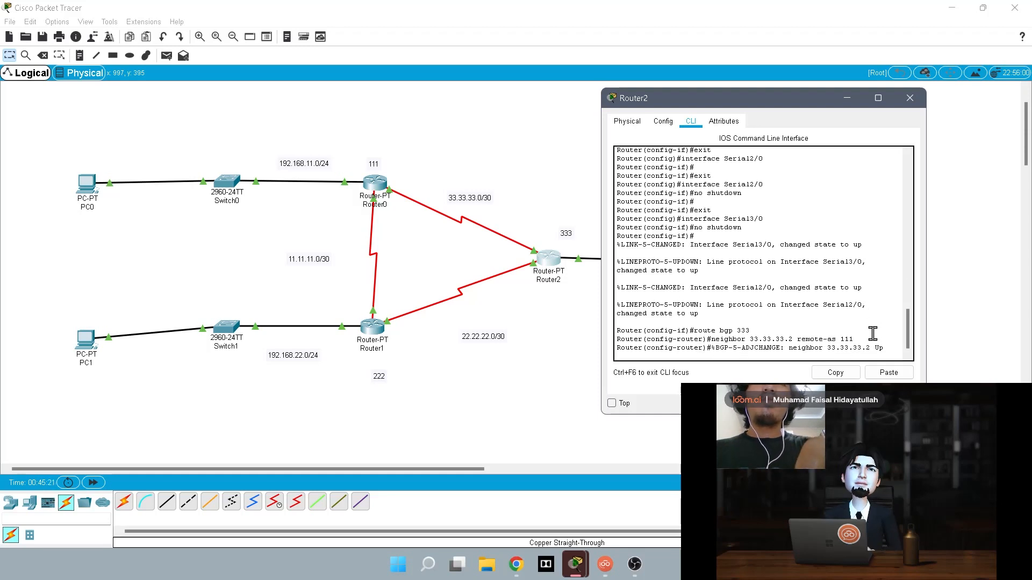
type("n")
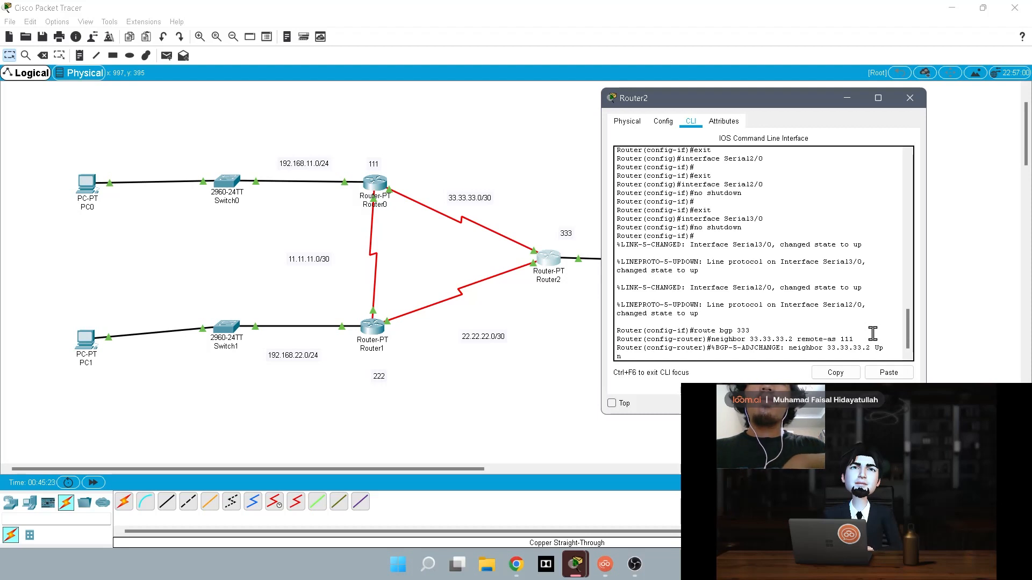
type("eighbor")
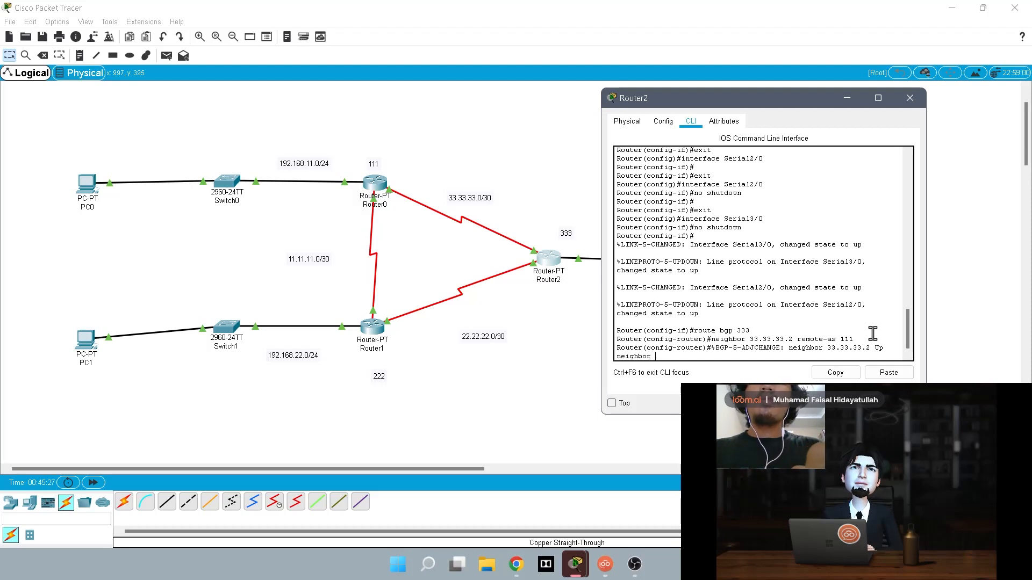
type(" 2")
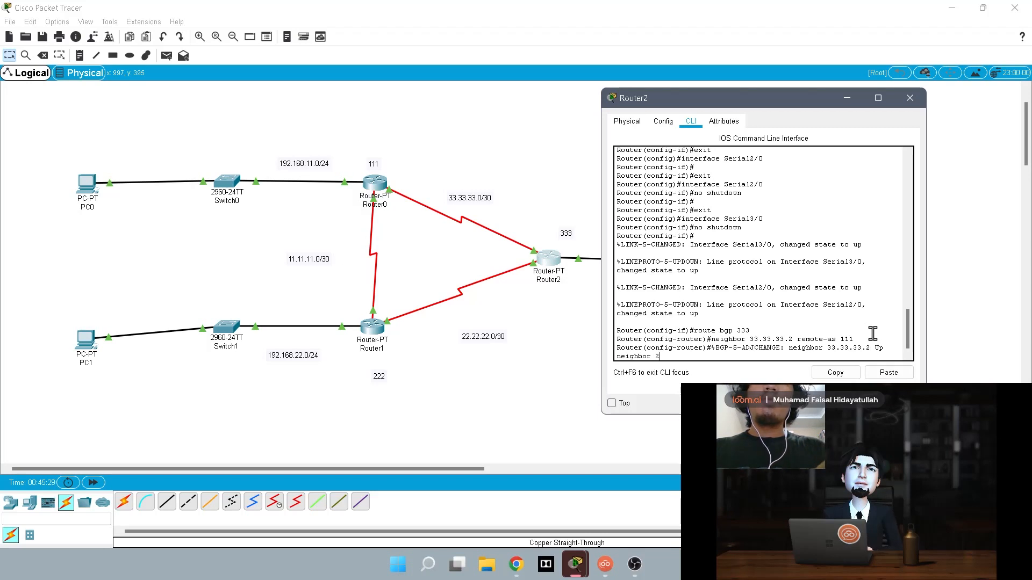
key("BackSpace")
key("BackSpace")
key("BackSpace")
key("BackSpace")
key("BackSpace")
key("BackSpace")
key("BackSpace")
key("BackSpace")
key("Return")
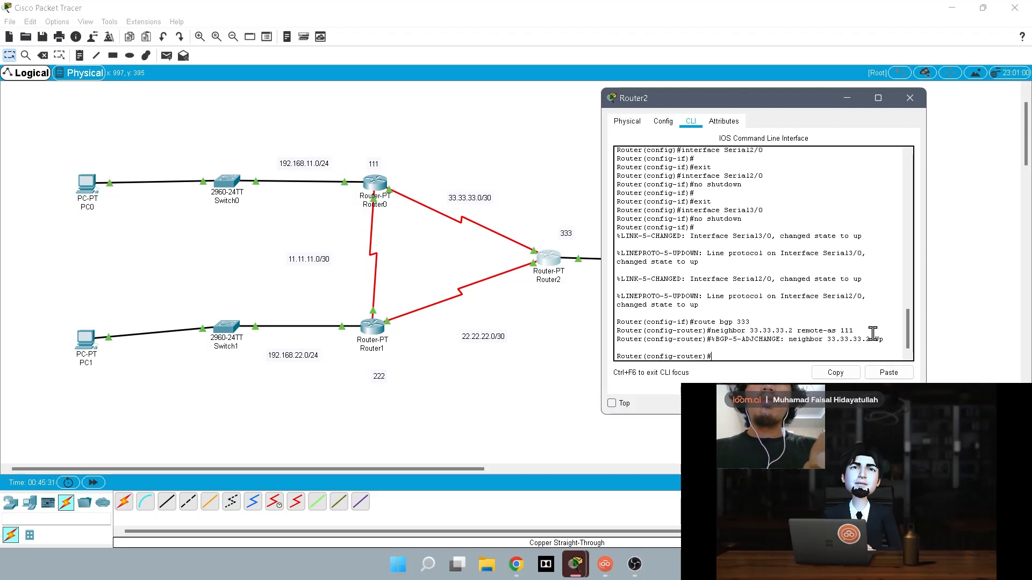
Add BGP neighbor 22.22.22.1 with remote-as 222 in Router2's router configuration.
type("neighbor")
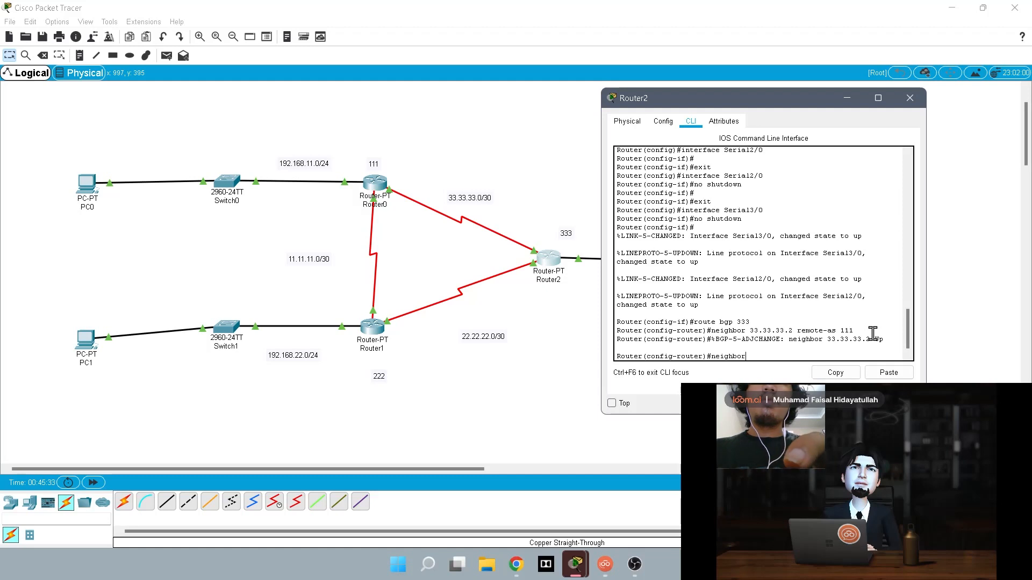
type(" 22.22.22.2")
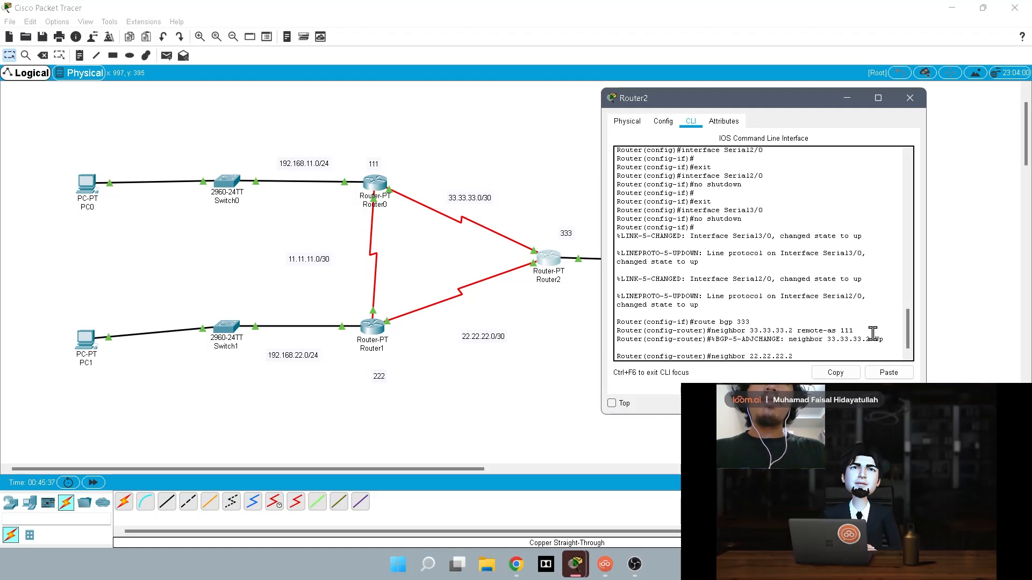
key("BackSpace")
type("1")
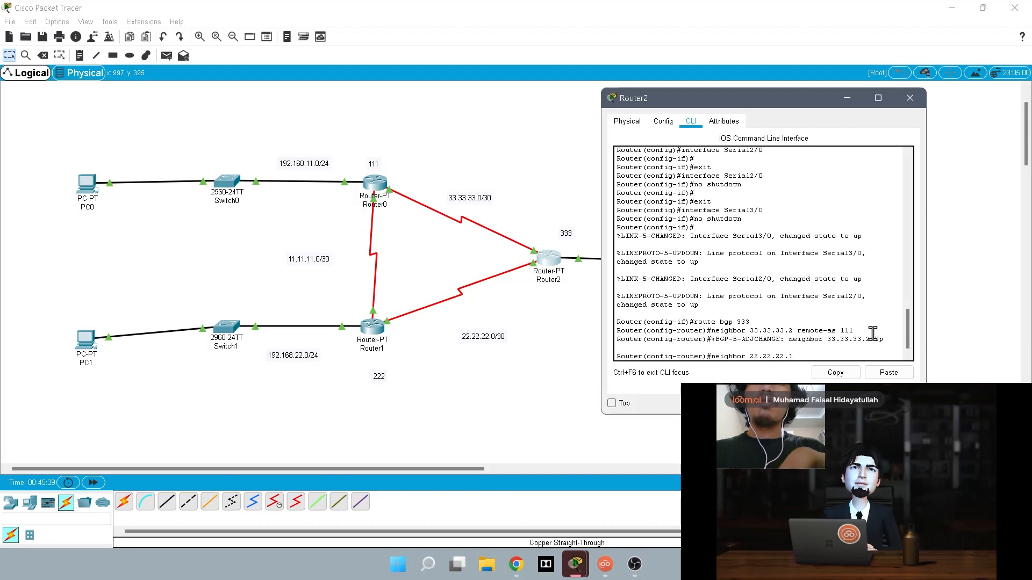
type(" remote-as ")
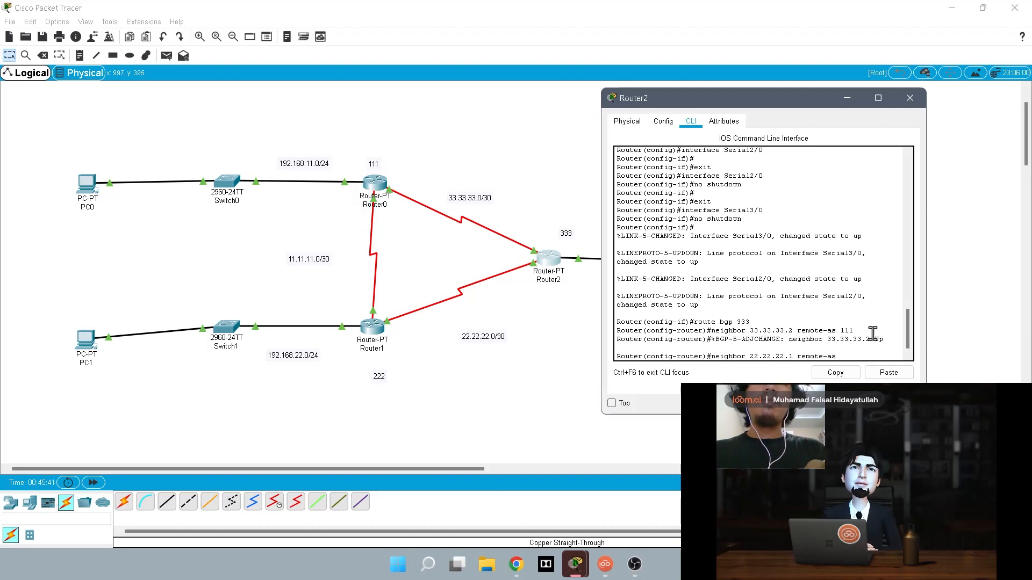
type("222")
key("Return")
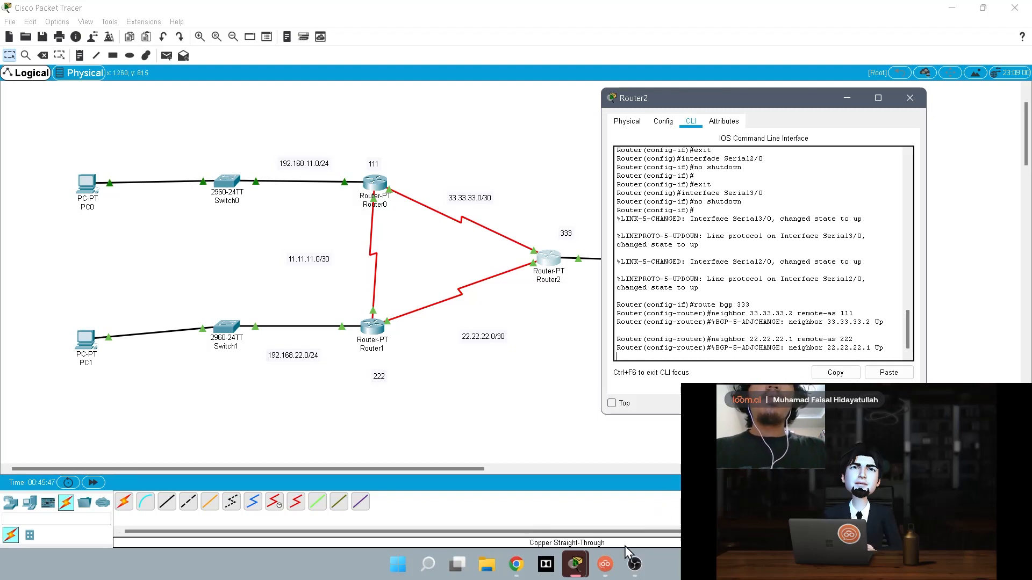
Switch to Router0's command line and advertise network 192.168.11.0 with mask 255.255.255.0 in its BGP configuration.
mouse_move(575, 563)
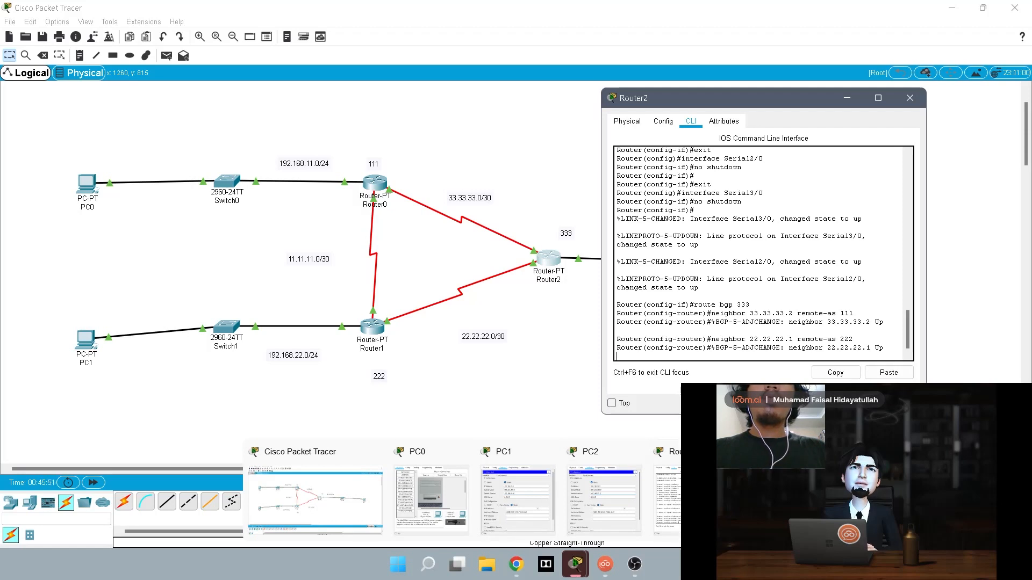
left_click(699, 501)
left_click_drag(811, 126, 713, 126)
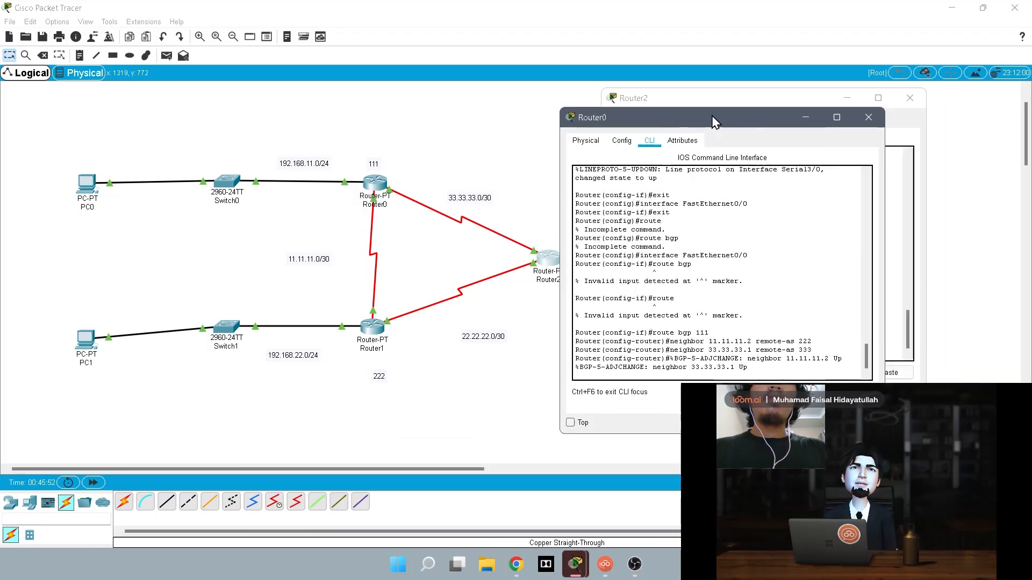
key("Return")
type("er(config-router)#e")
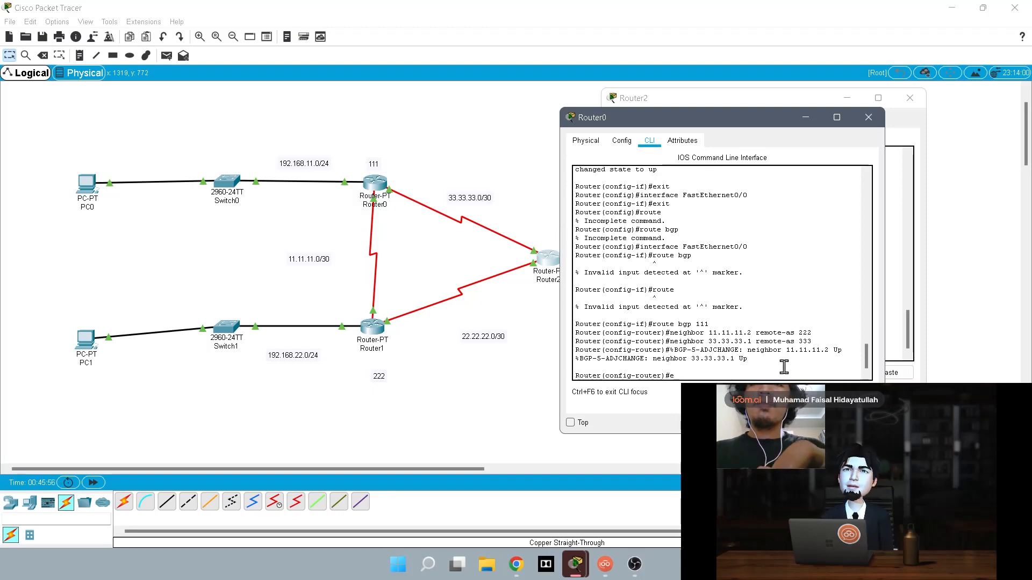
key("BackSpace")
type("network")
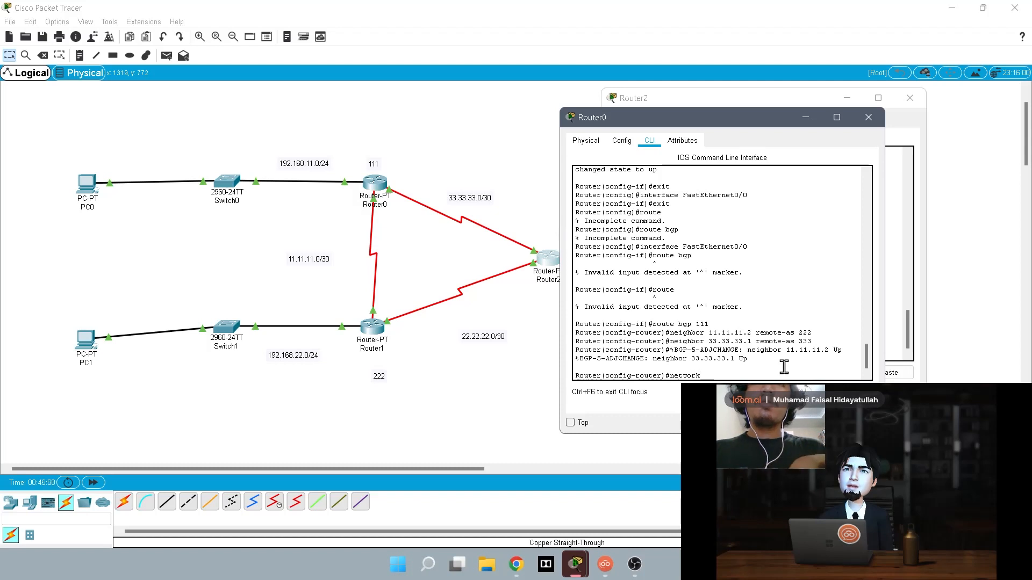
type(" 192.168.11.0 mask")
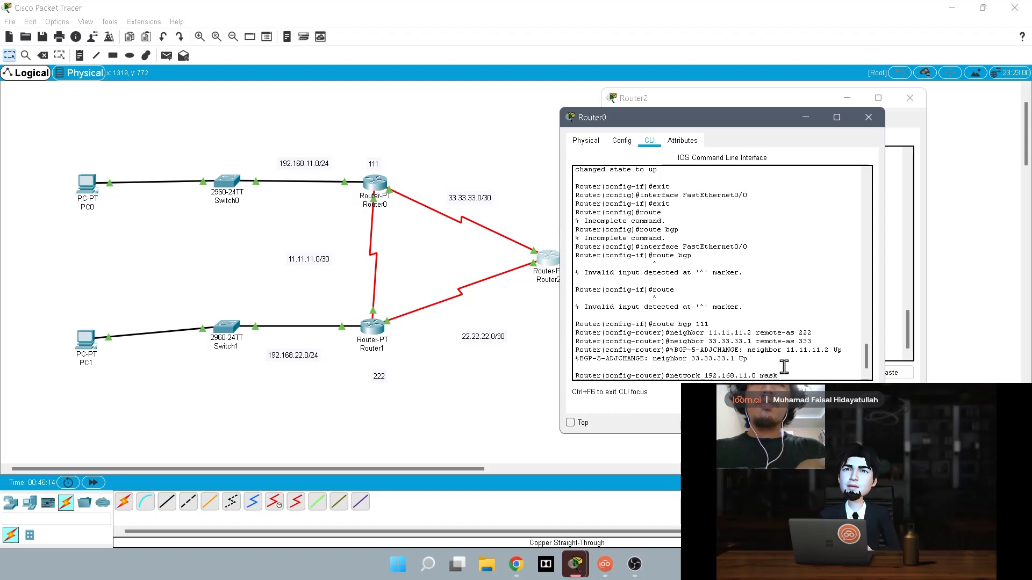
type("255.255")
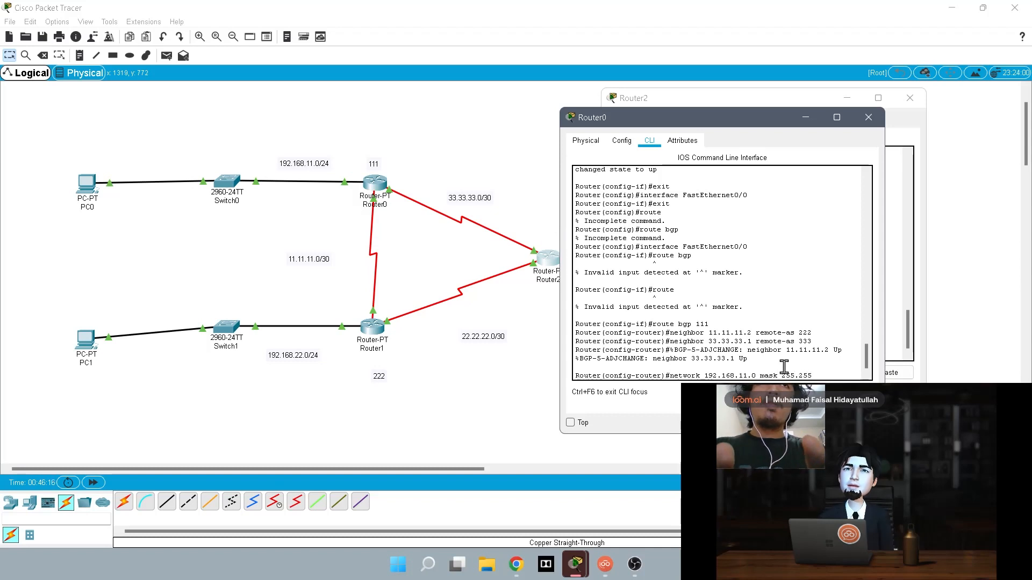
type(".255.0")
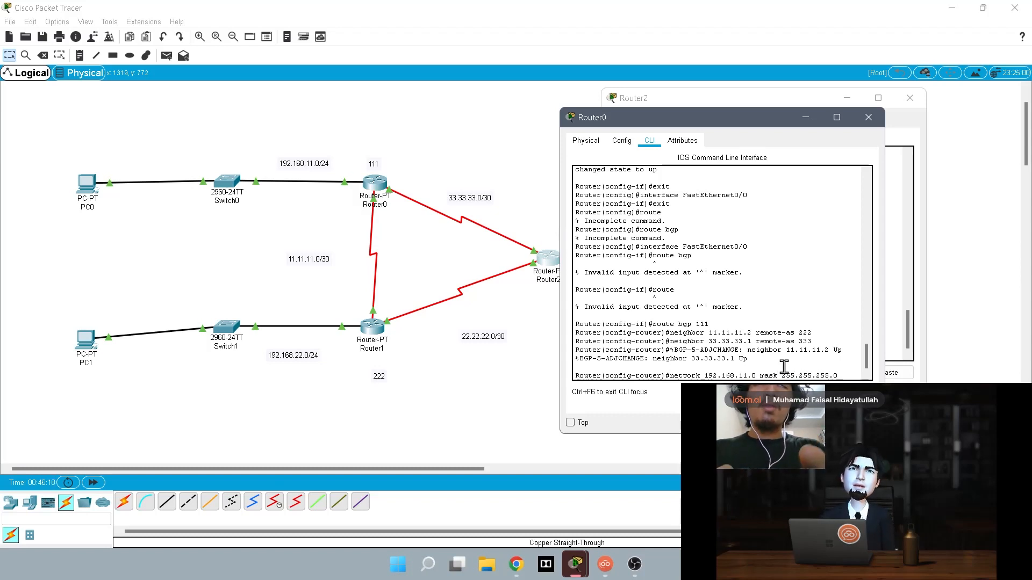
key("Return")
Advertise network 11.11.11.0 with mask 255.255.255.0 in Router0's BGP configuration.
type("network 11")
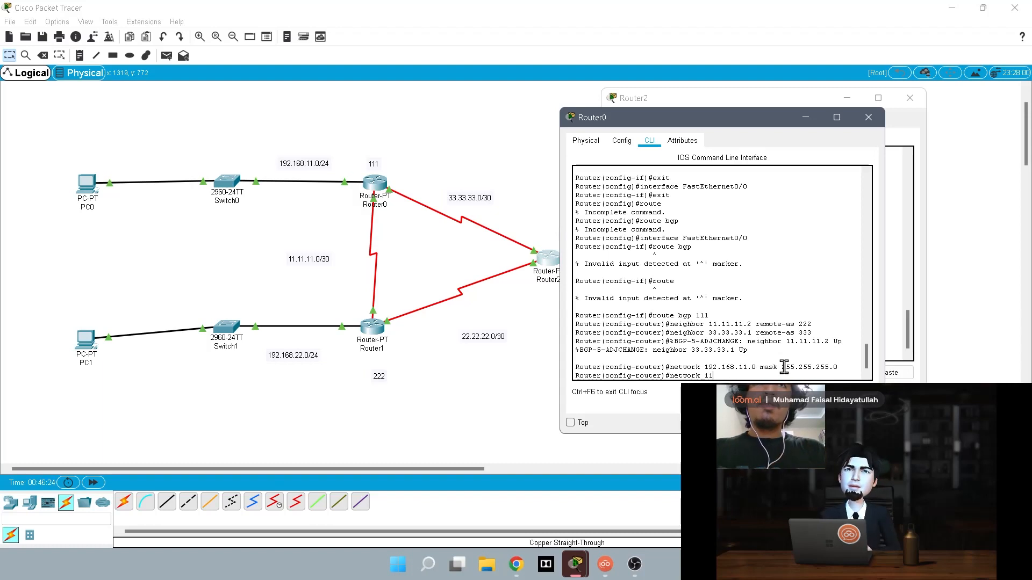
type(".11.11.0 mask 255.255.255.0")
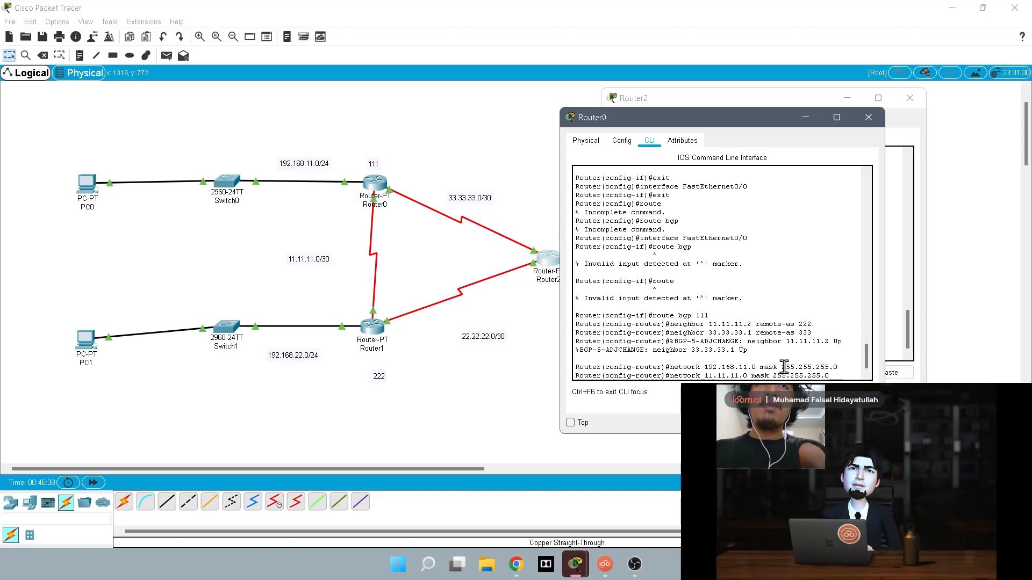
key("Return")
Advertise network 22.22.22.0 with mask 255.255.255.0 in Router0's BGP configuration.
type("neto")
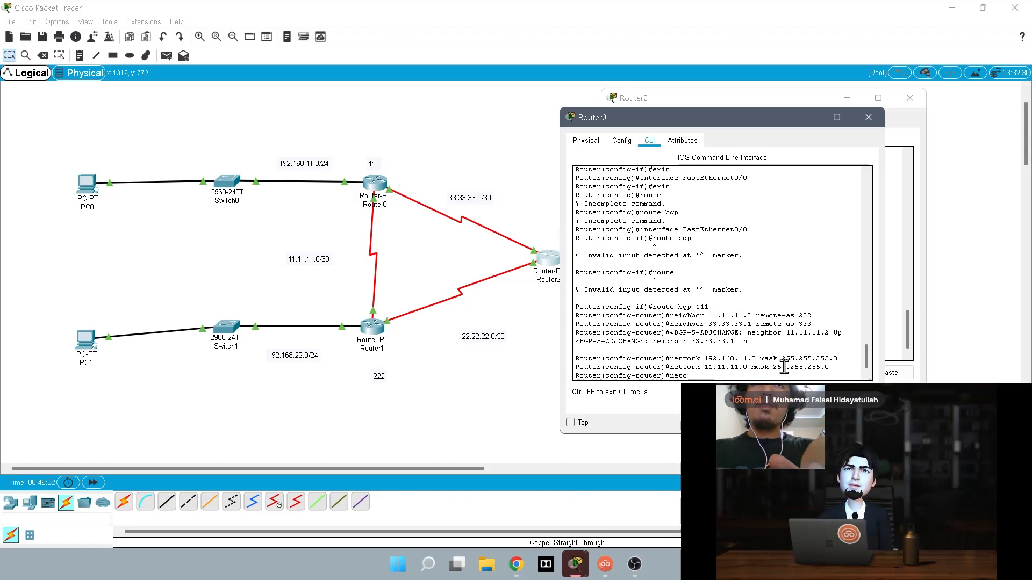
key("BackSpace")
type("woo")
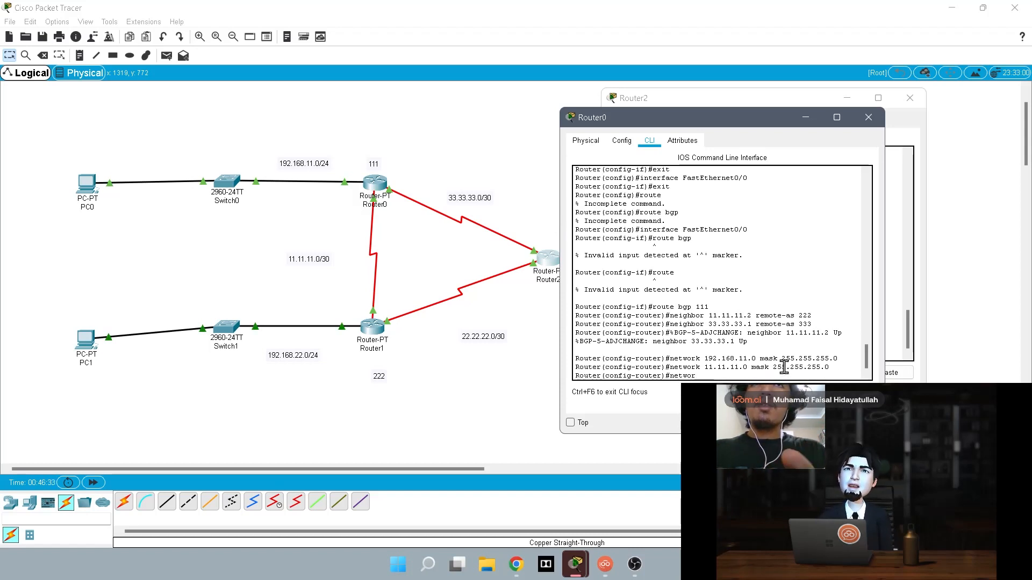
key("BackSpace")
type("r")
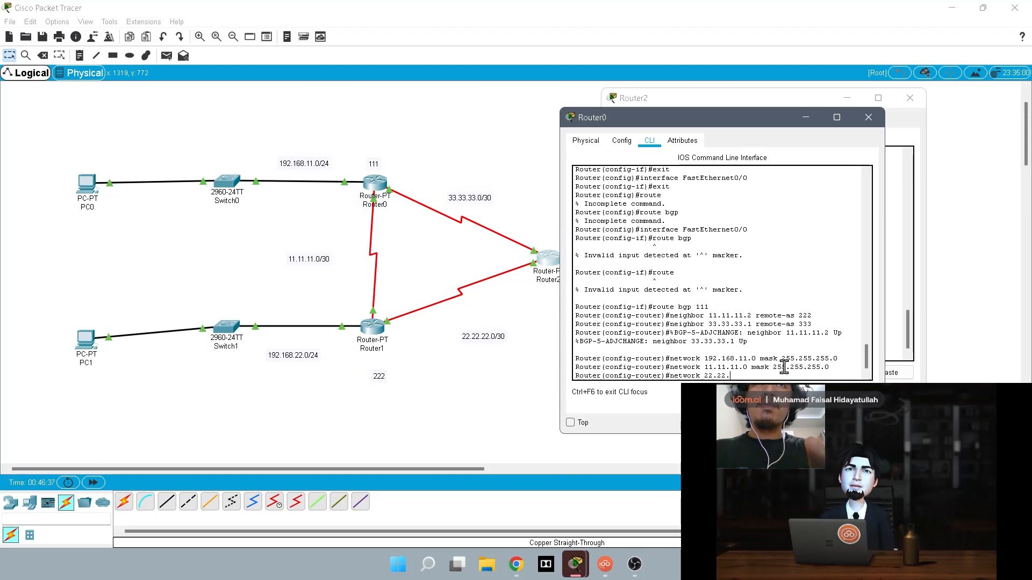
type("k 22.22.22.0 mask 255.255.255.0")
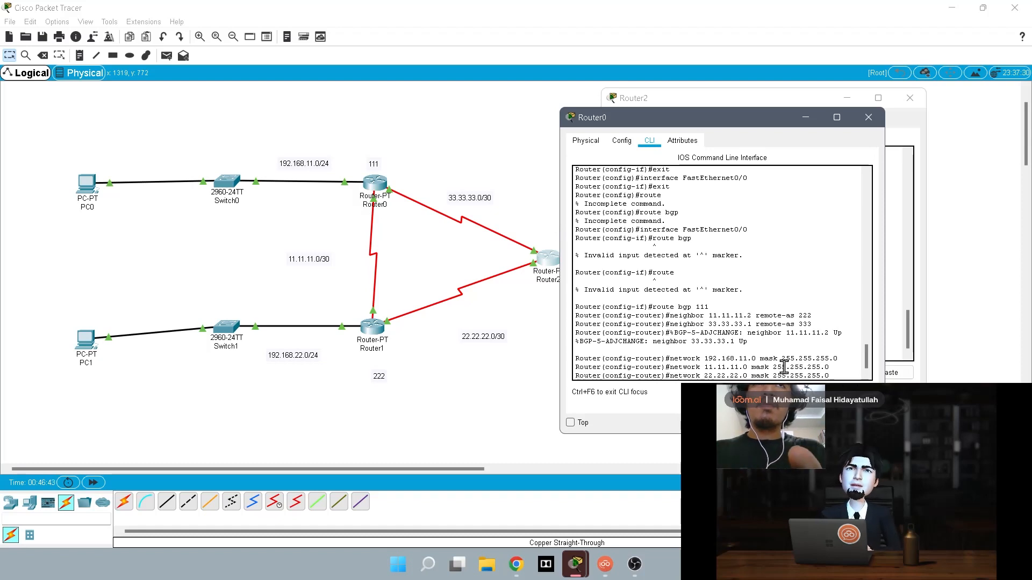
key("Return")
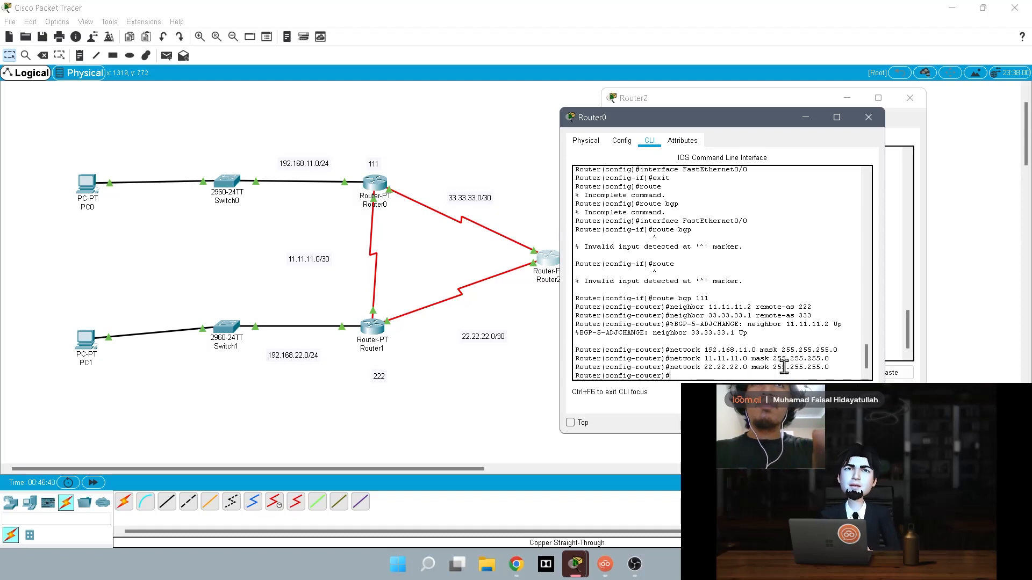
Advertise network 33.33.33.0 with mask 255.255.255.0 in Router0's BGP configuration.
type("network 33.33.33.0")
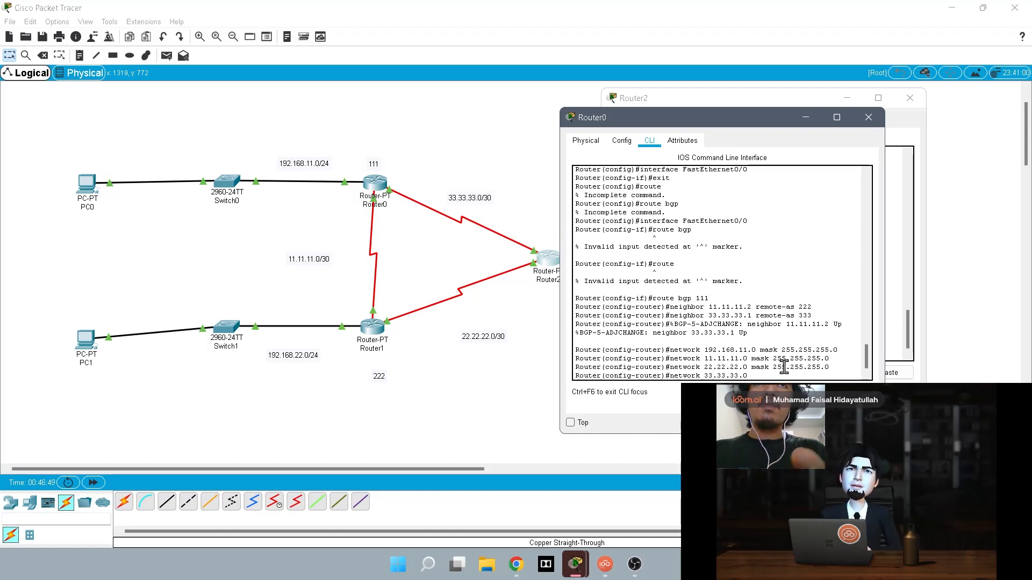
type("55")
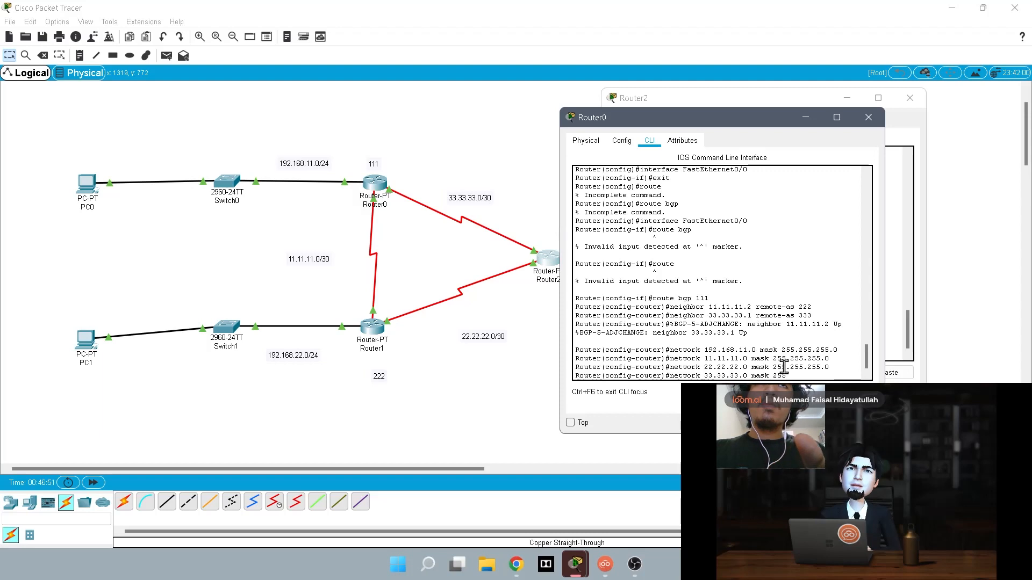
type(".255.255.")
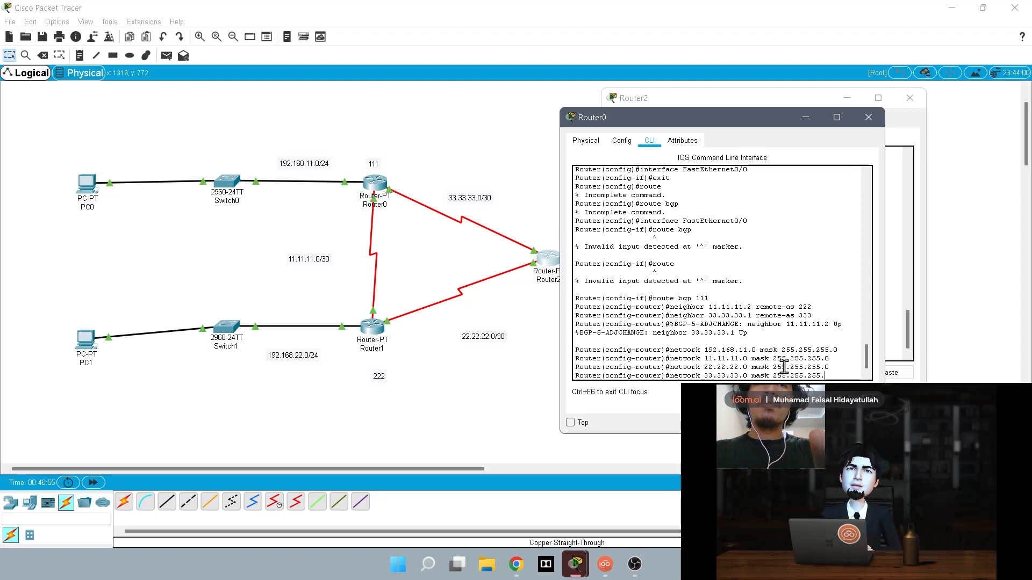
type("255.0")
key("Return")
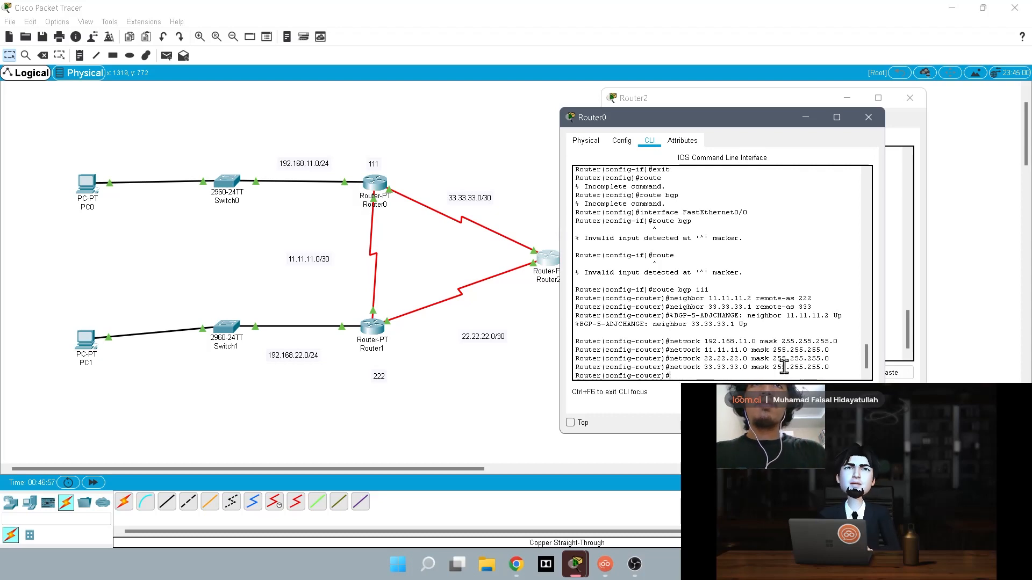
Switch to Router1's command line and advertise network 192.168.22.0 with mask 255.255.255.0 in its BGP configuration.
mouse_move(606, 561)
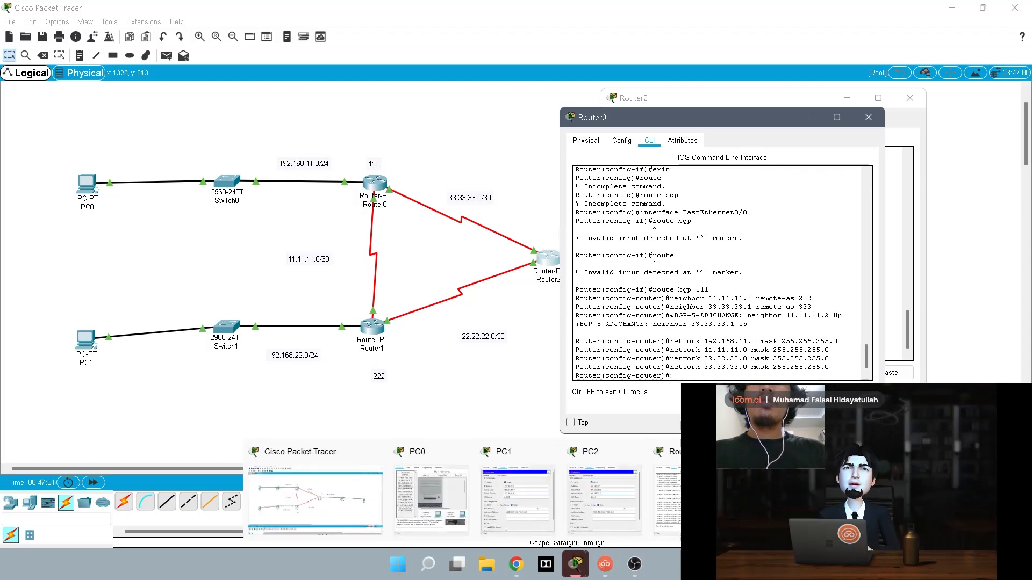
left_click(766, 500)
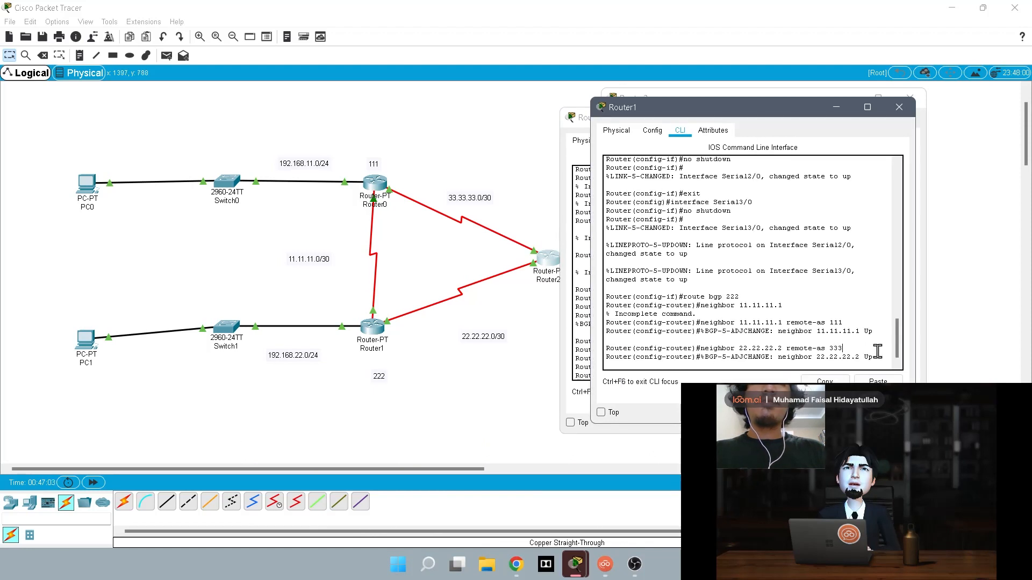
key("Return")
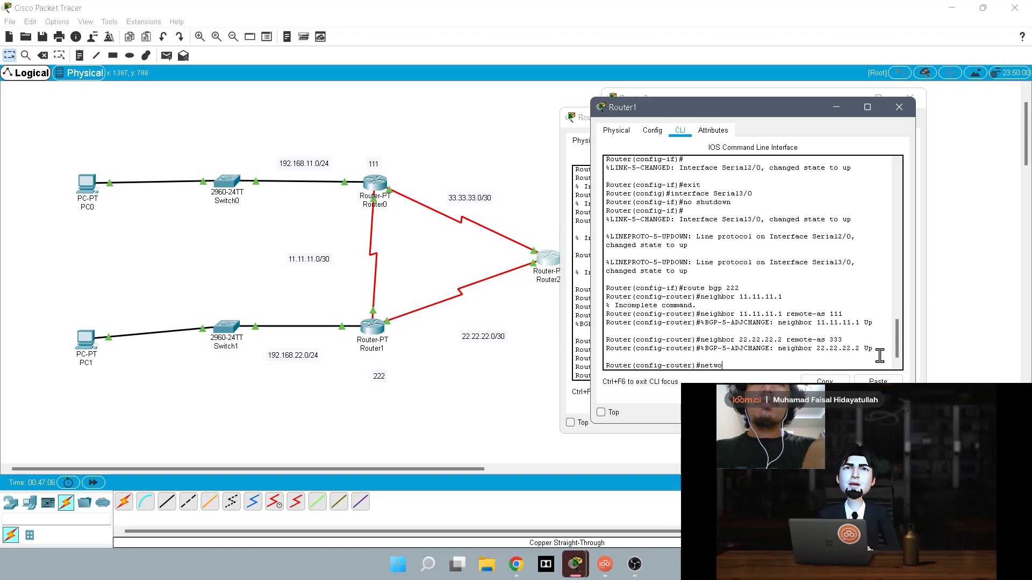
type("network ")
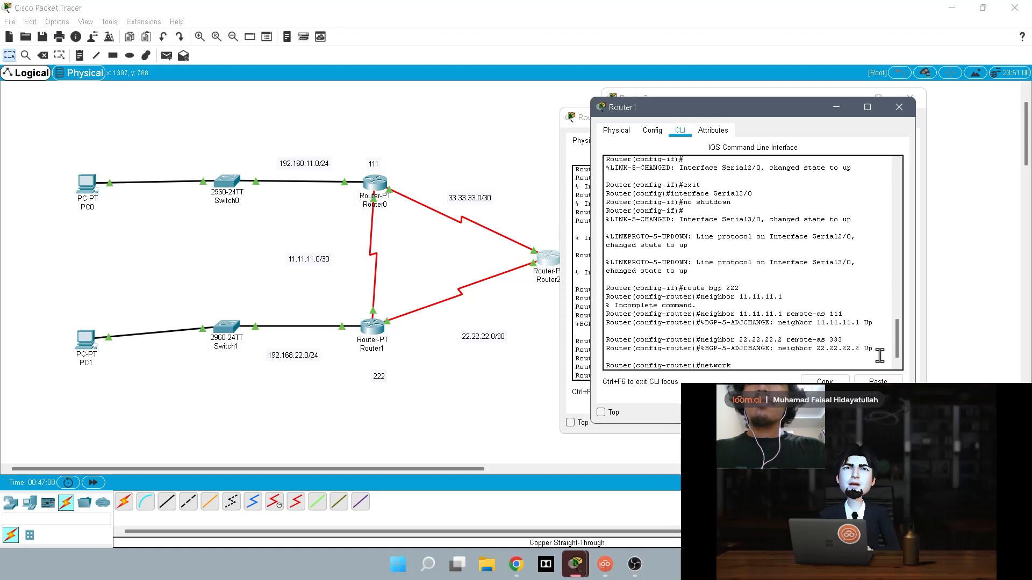
type("192.16")
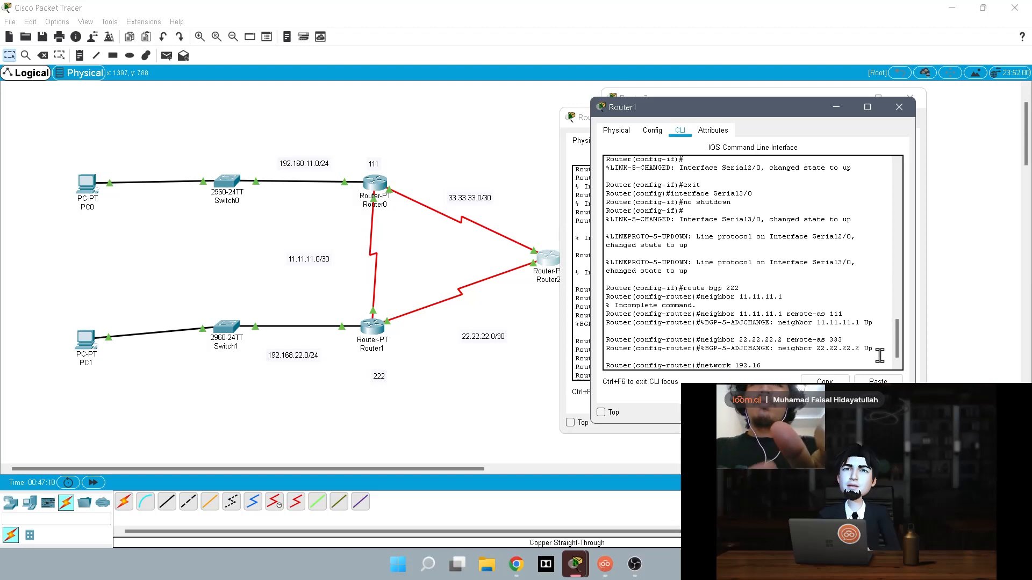
type("8.22.0 mask 255.255")
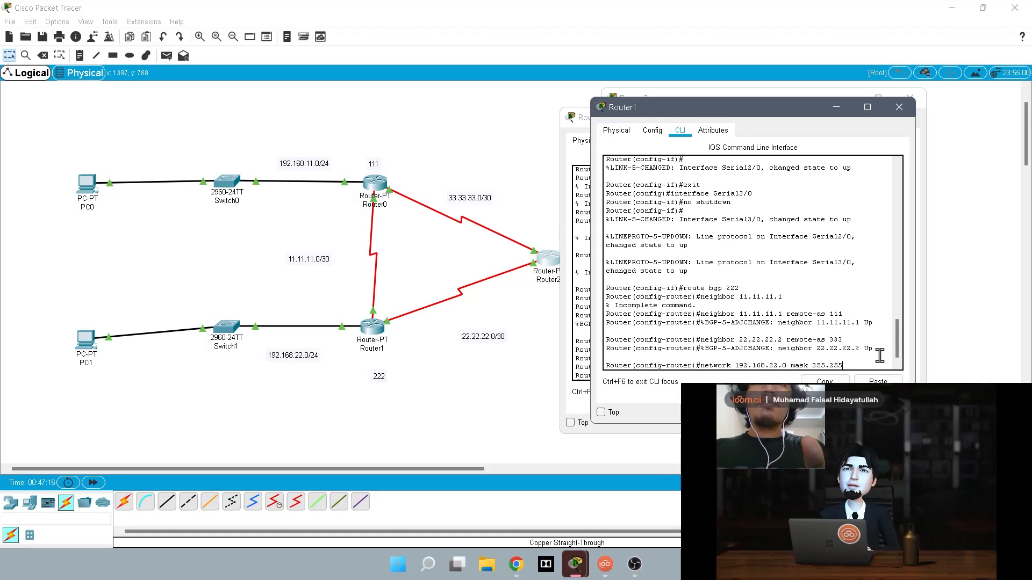
type(".255.0")
key("Return")
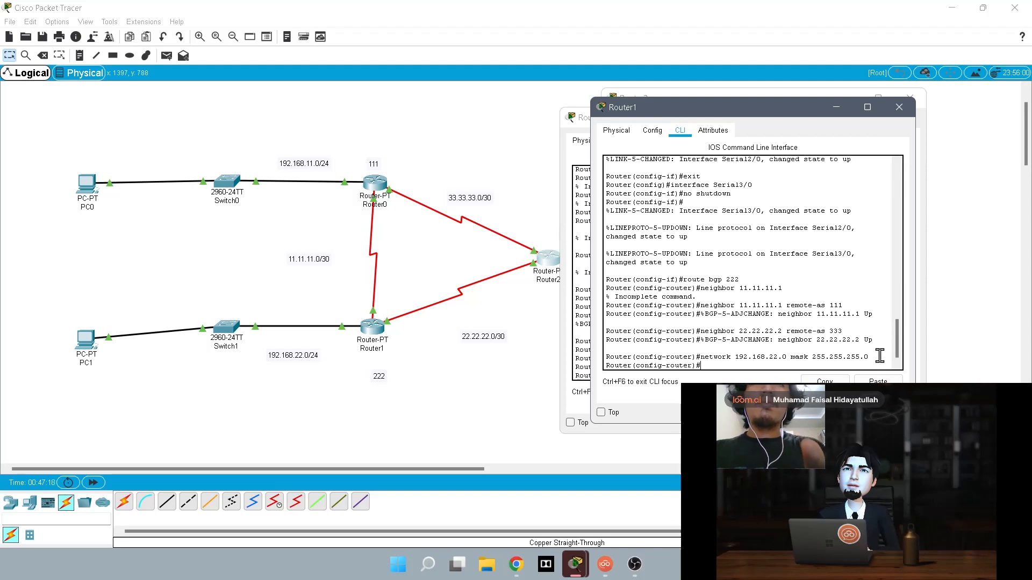
Try to advertise network 11.11.11.0 with mask 255.255.255.0 in Router1's BGP configuration.
type("network")
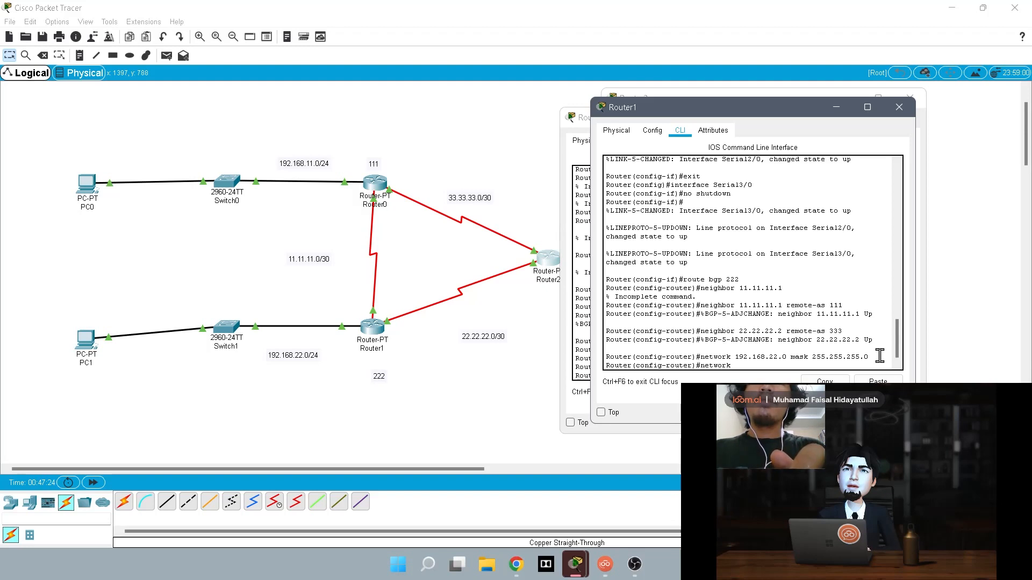
type("11.11.")
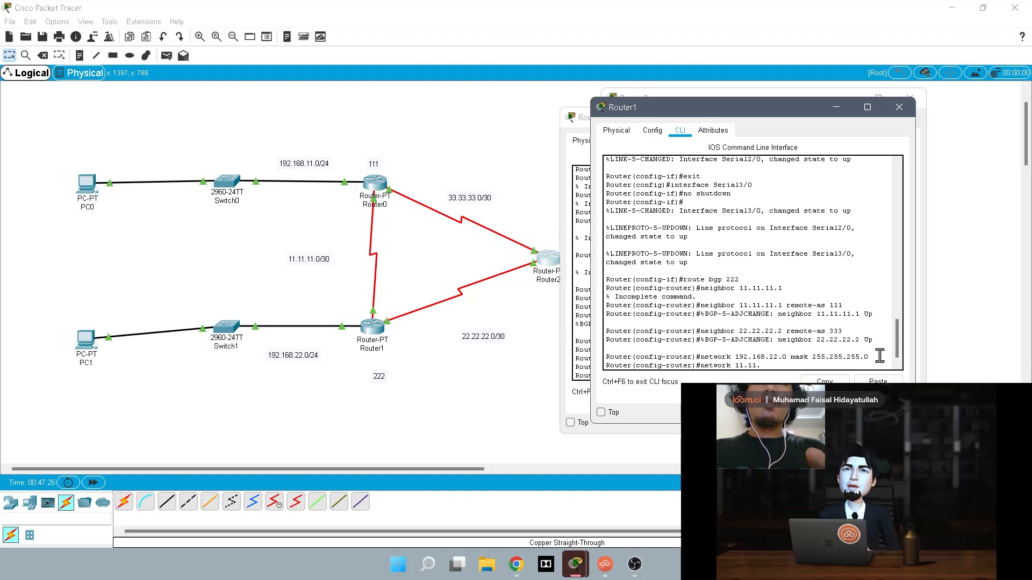
type("11.0 mask mask 255")
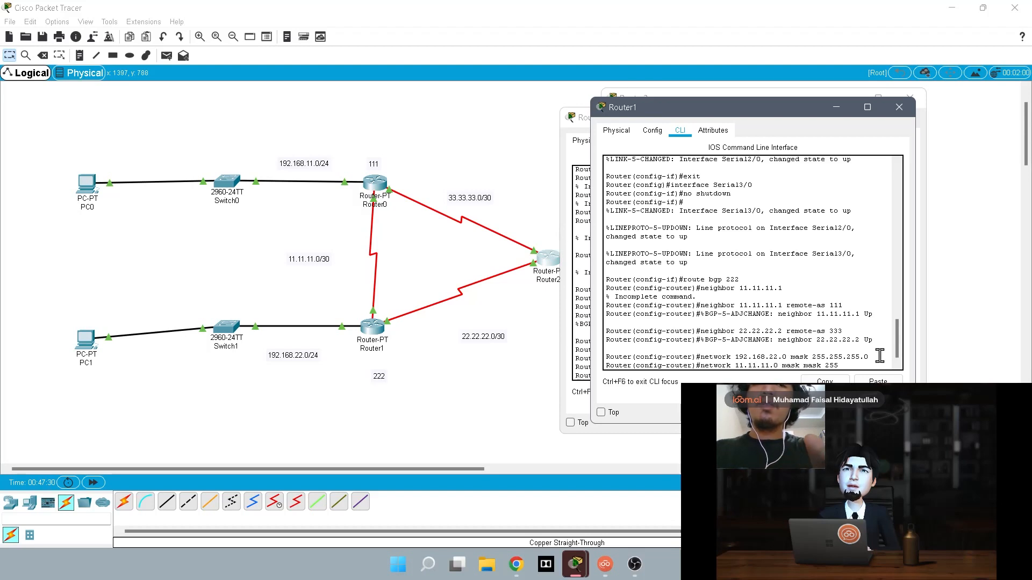
type(".255.255")
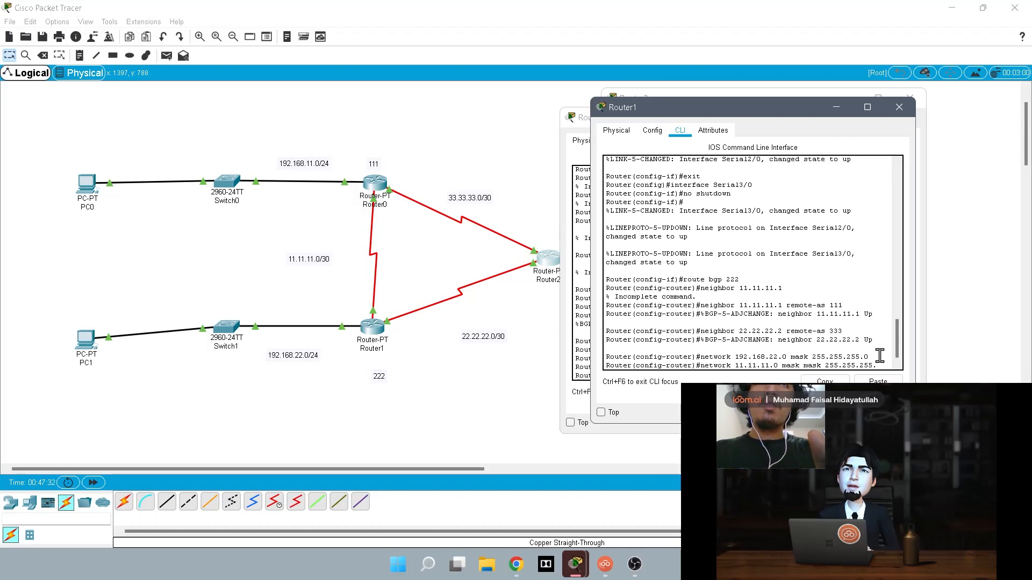
type(".0")
key("Return")
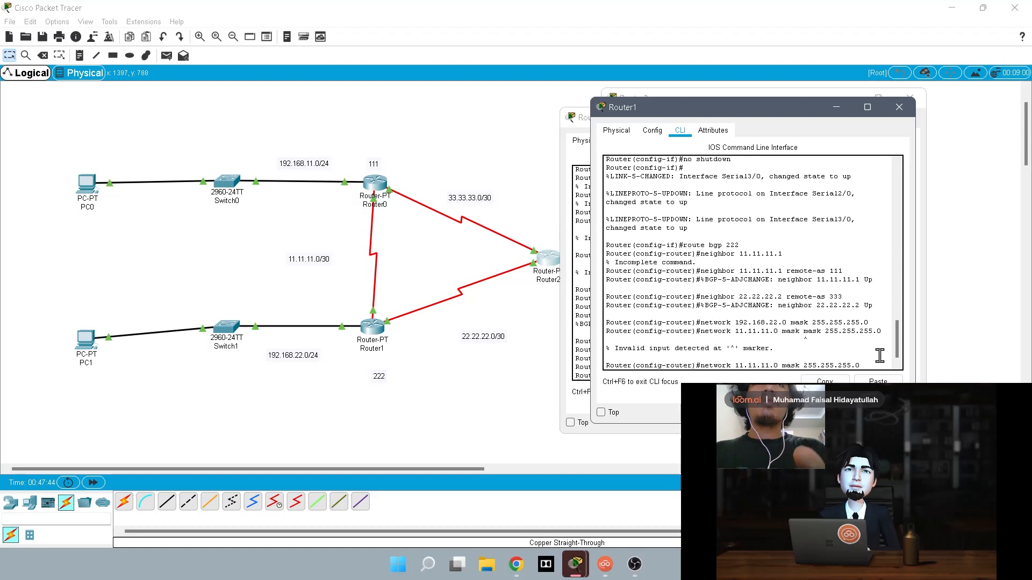
Advertise networks 11.11.11.0 and 22.22.22.0, each with mask 255.255.255.0, in Router1's BGP configuration.
type("5.0")
key("Return")
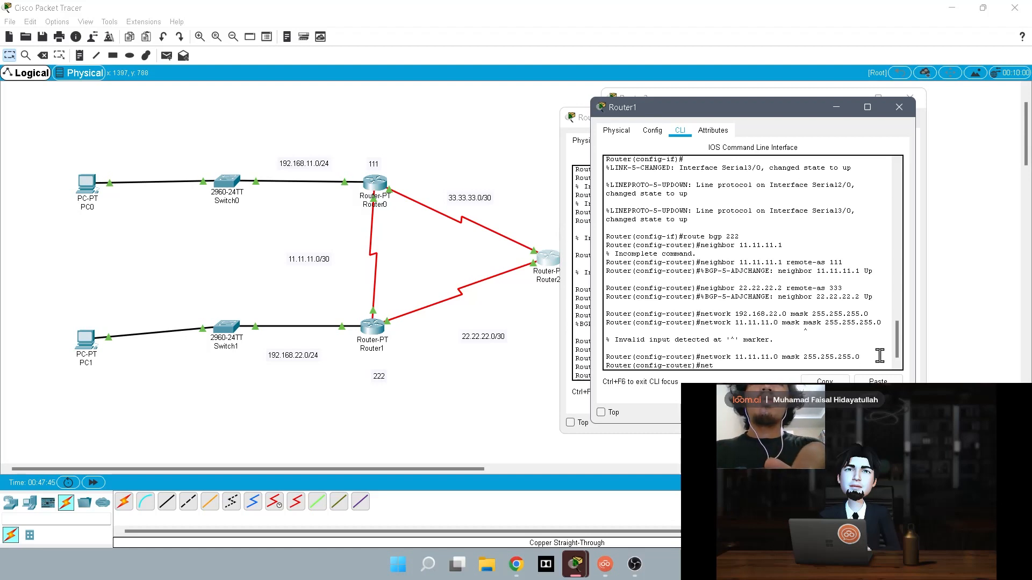
type("network 22")
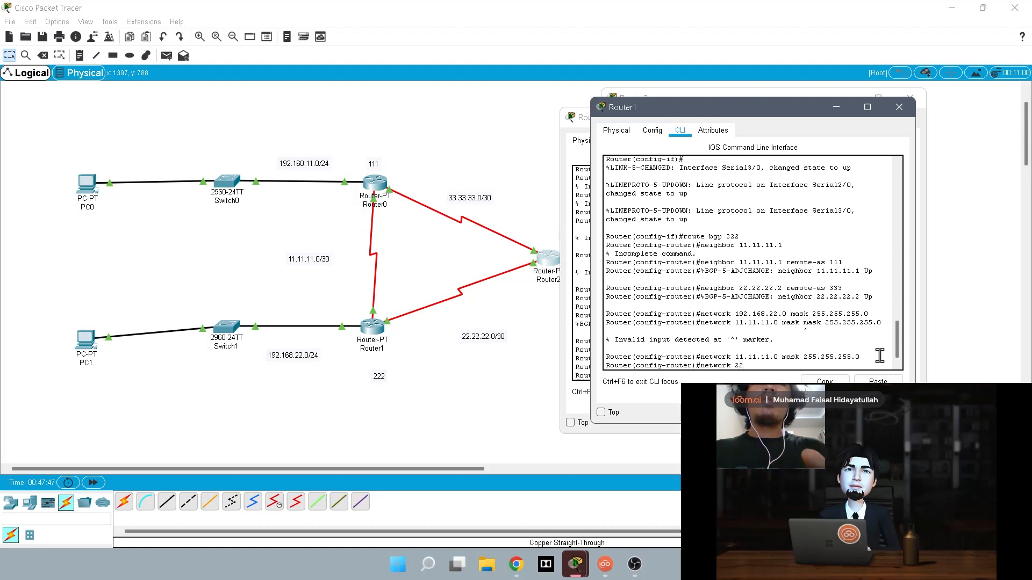
type(".22.22.2")
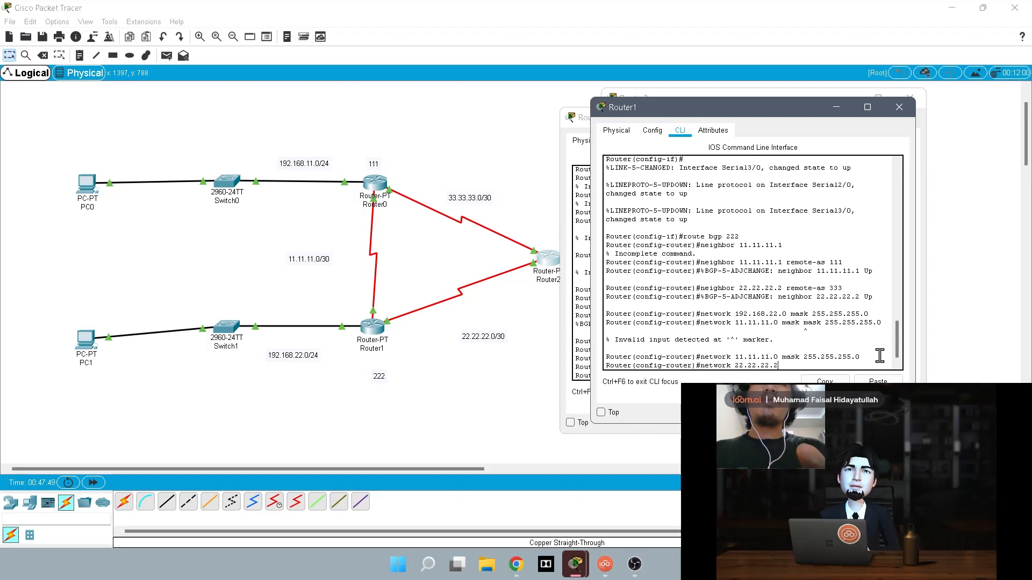
key("BackSpace")
type("0 mask 25")
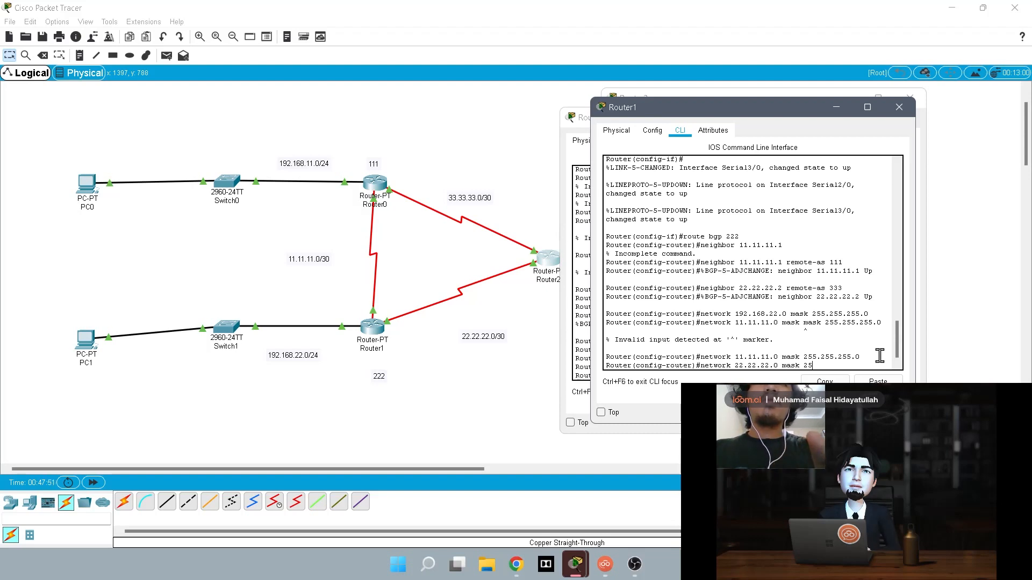
type("5.255.255.0")
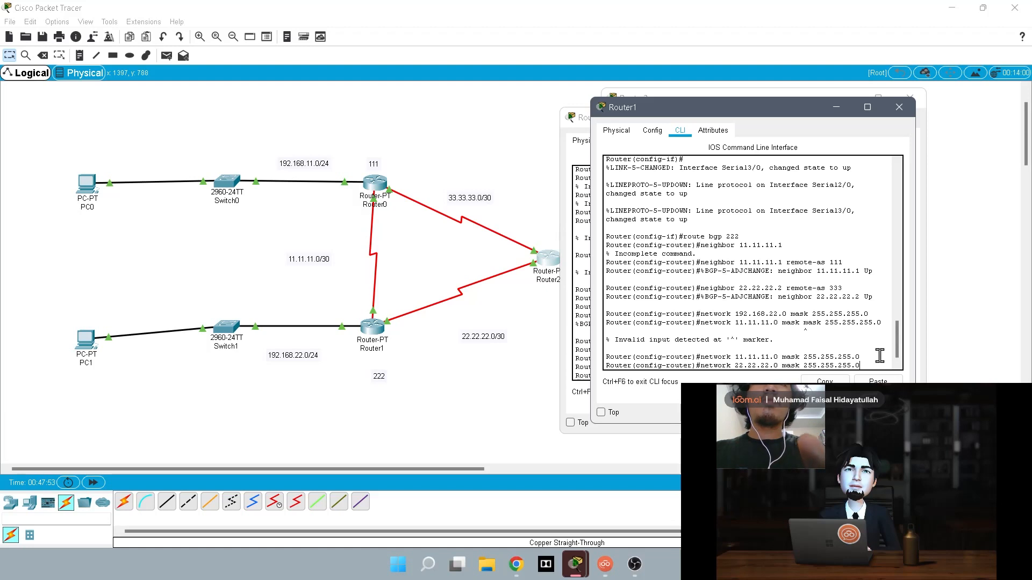
key("Return")
Advertise network 33.33.33.0 with mask 255.255.255.0 in Router1's BGP configuration.
type("nfig-router)#net")
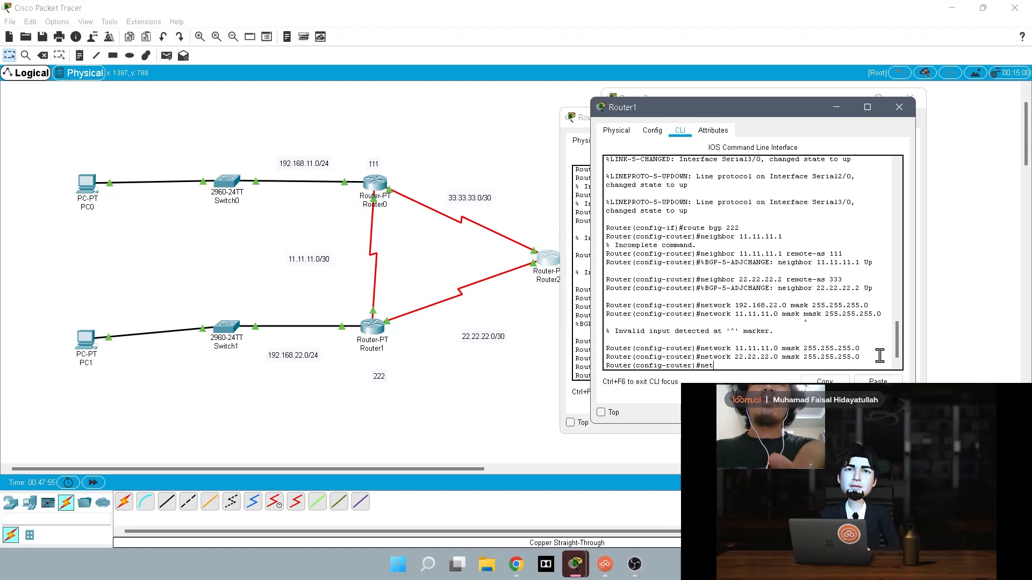
type("work 33.33.33.0 mas")
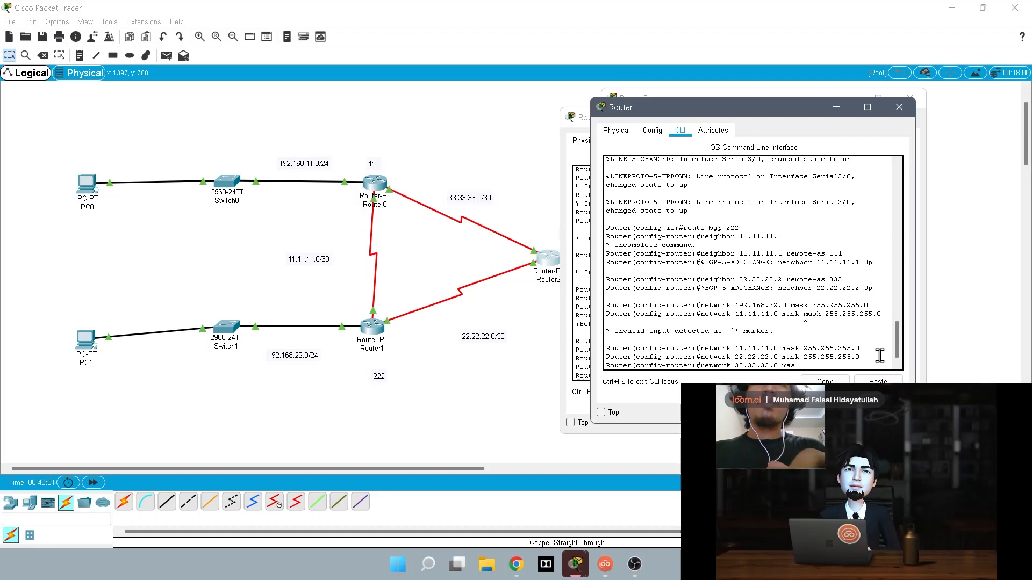
type("k 255.255.255.0")
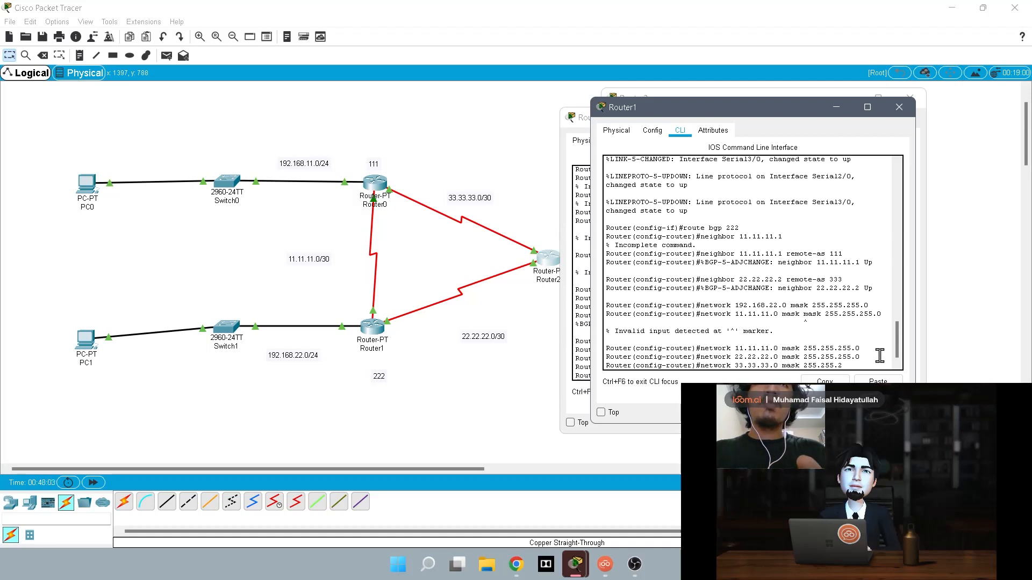
key("Return")
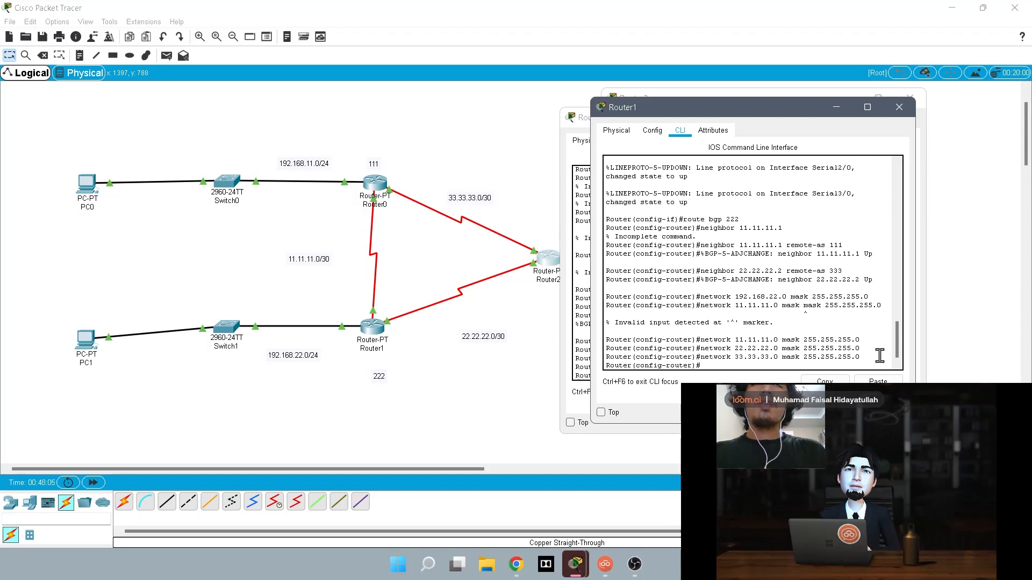
Switch to Router2's command line and advertise network 192.168.33.0 with mask 255.255.255.0 in its BGP configuration.
mouse_move(589, 563)
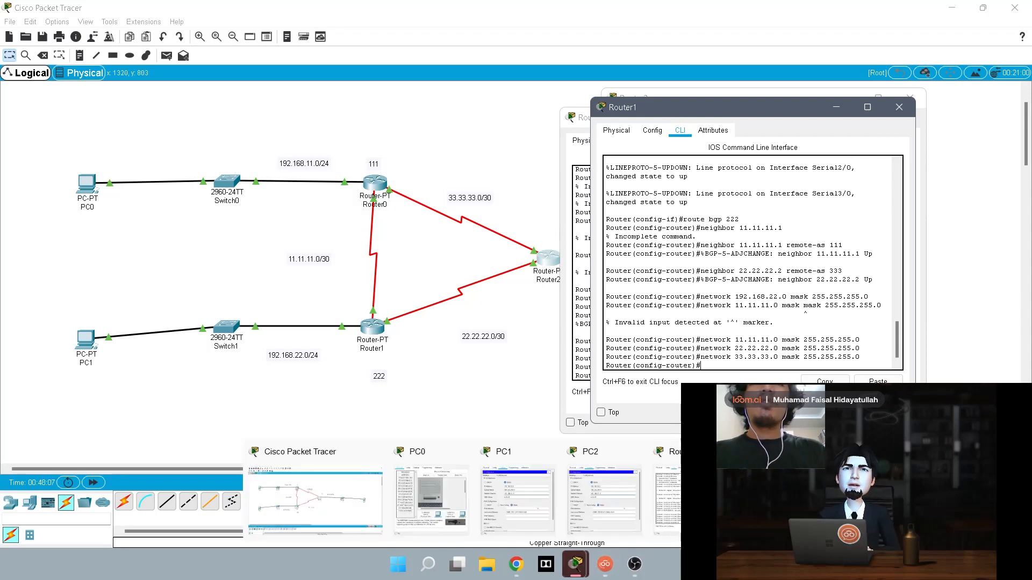
left_click(860, 500)
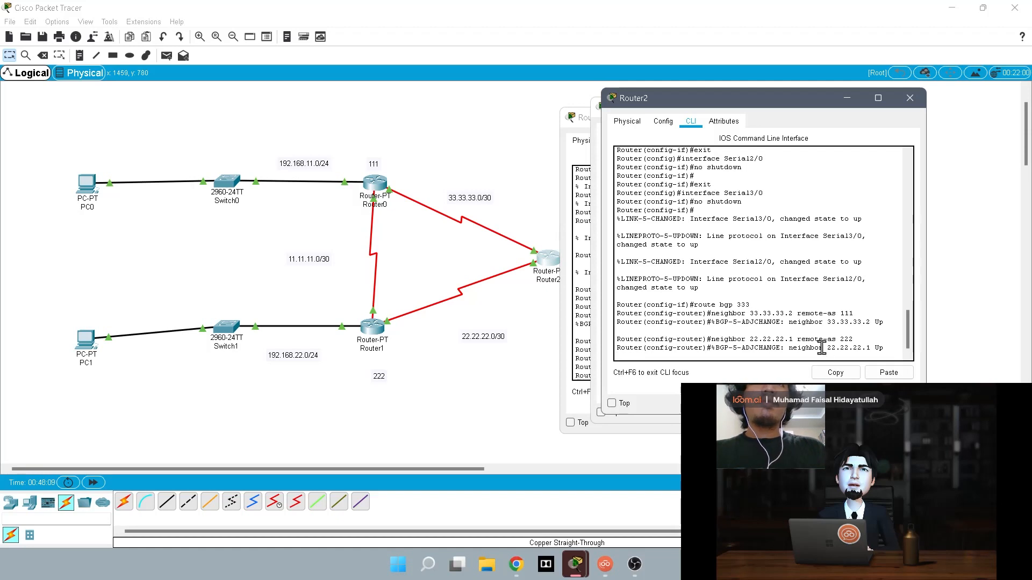
key("Return")
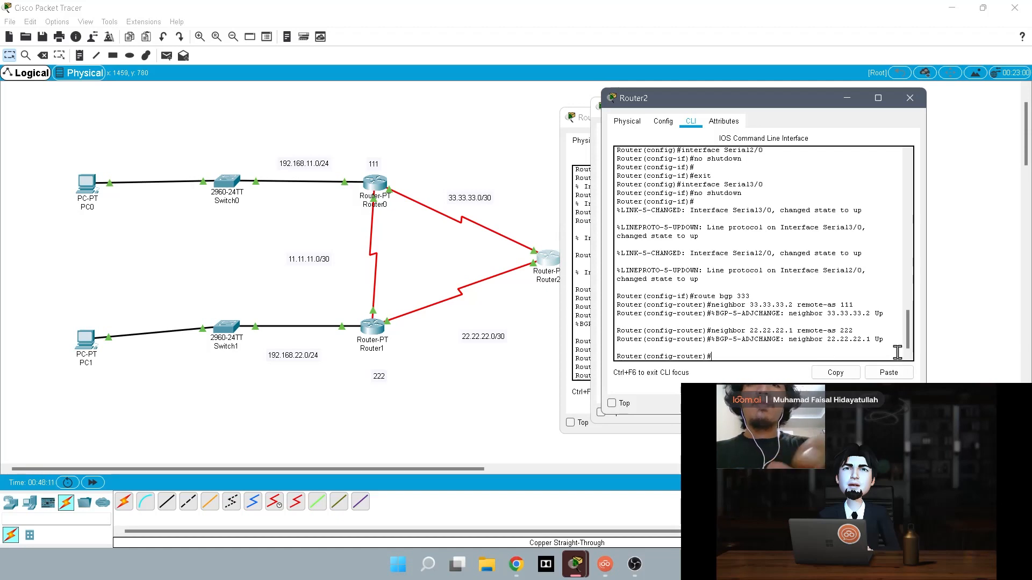
type("netwo")
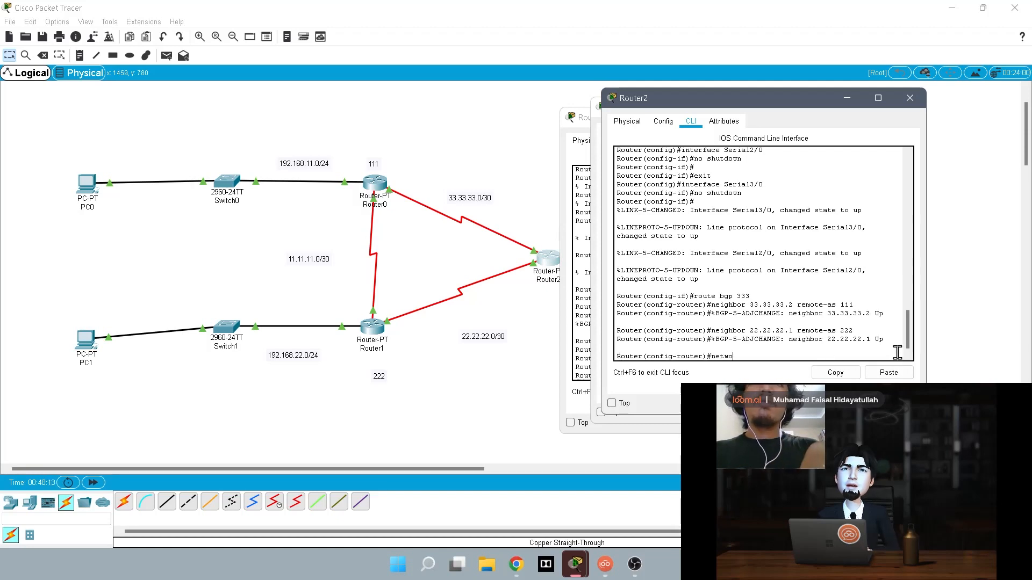
type("rk 192.")
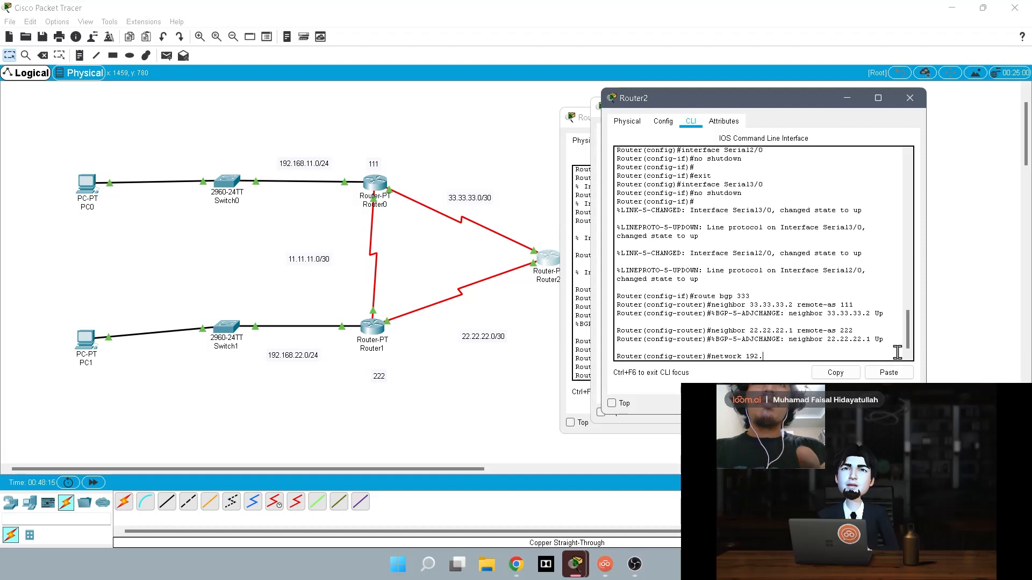
type("168")
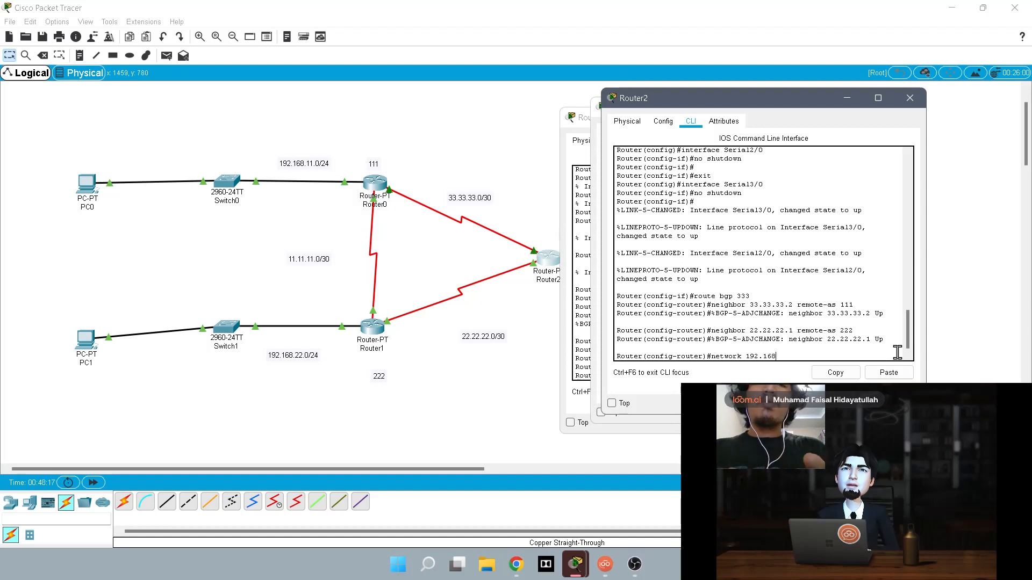
type(".33.0 mask")
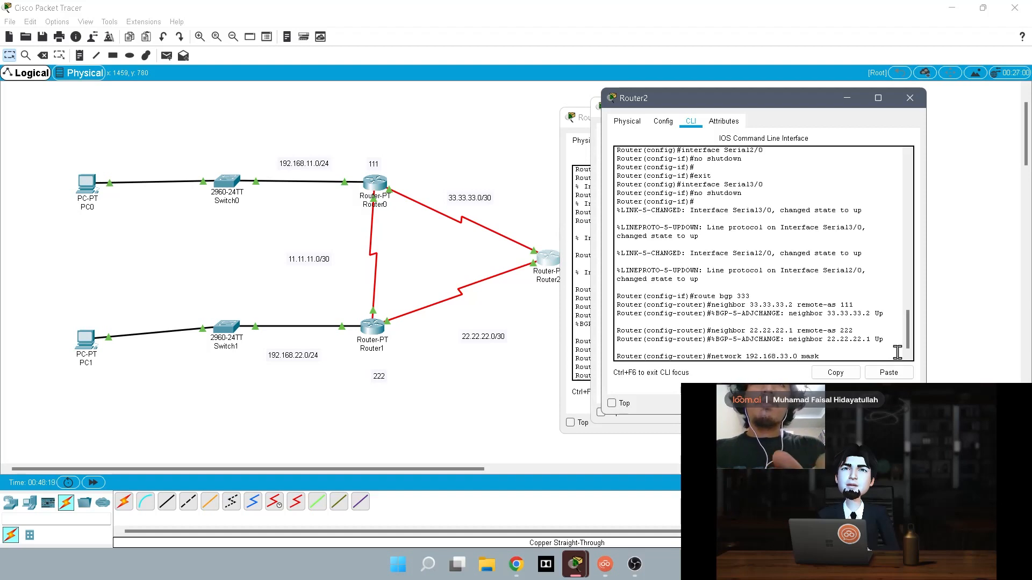
type(" 255.255.25")
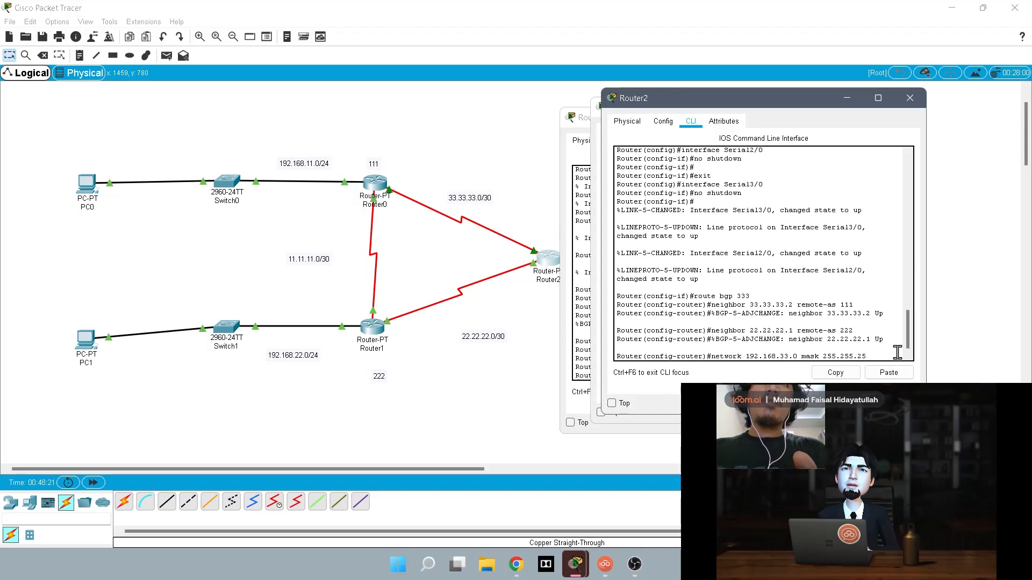
type("5.0")
key("Return")
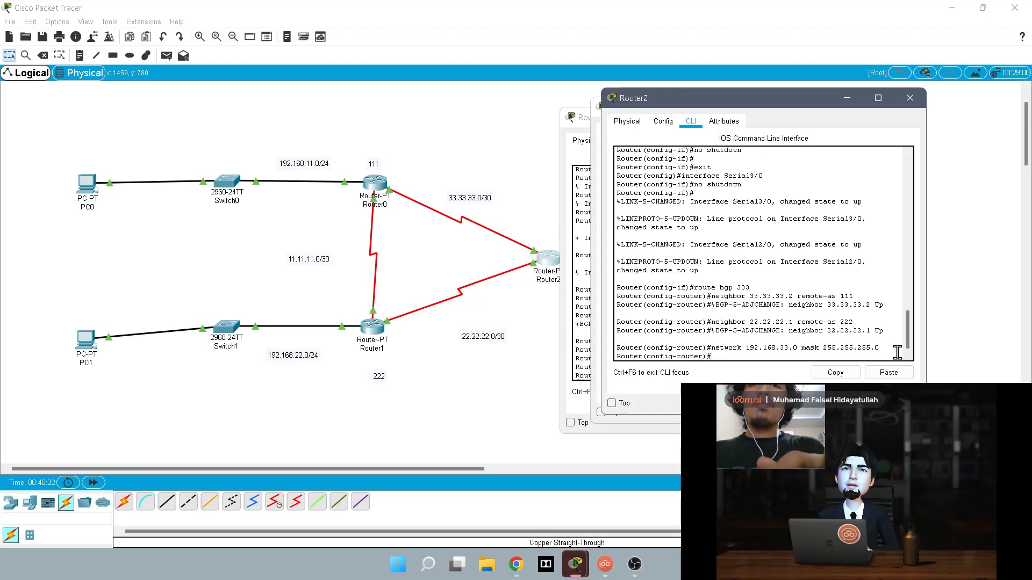
Advertise network 11.11.11.0 with mask 255.255.255.0 in Router2's BGP configuration.
type("netw")
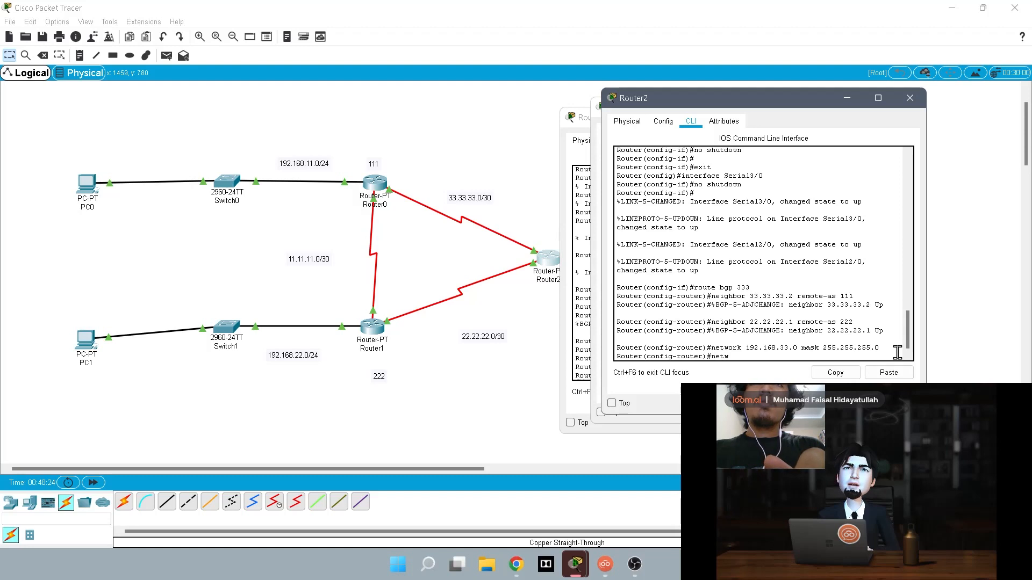
type("ork 11")
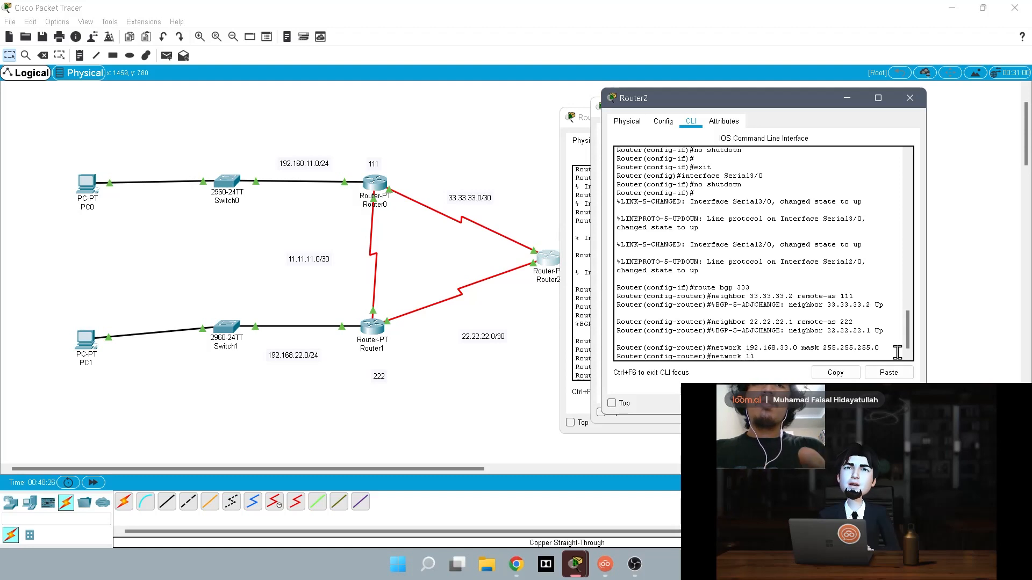
type(".11.11.")
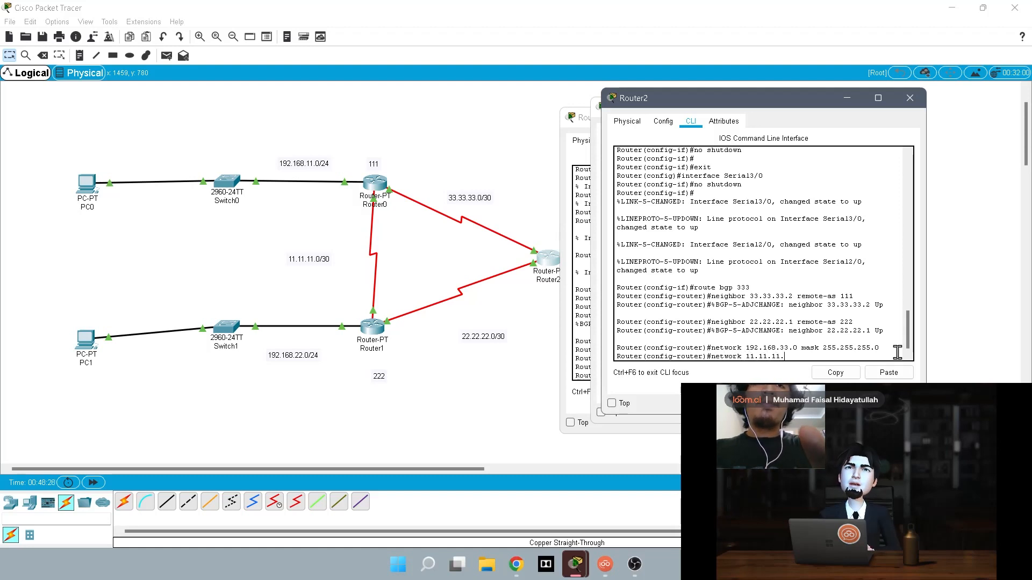
type("0 mask 255,\\")
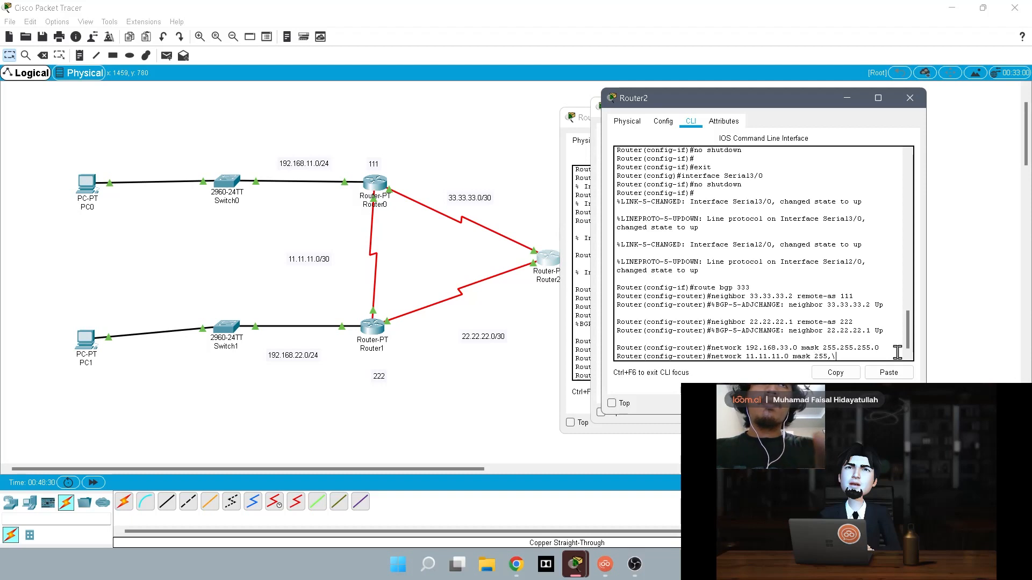
key("BackSpace")
key("BackSpace")
type(".255.")
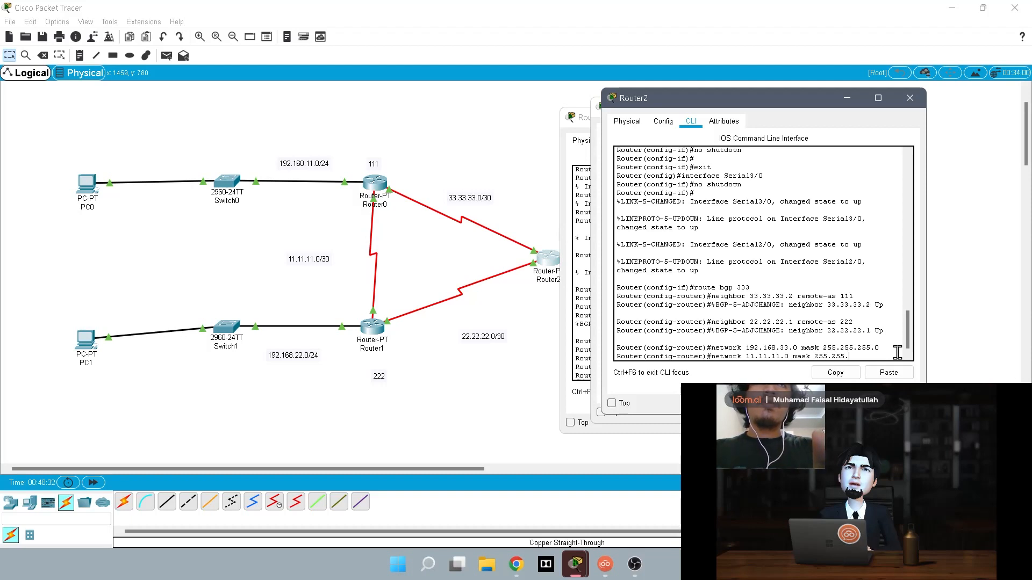
type("255.0")
key("Return")
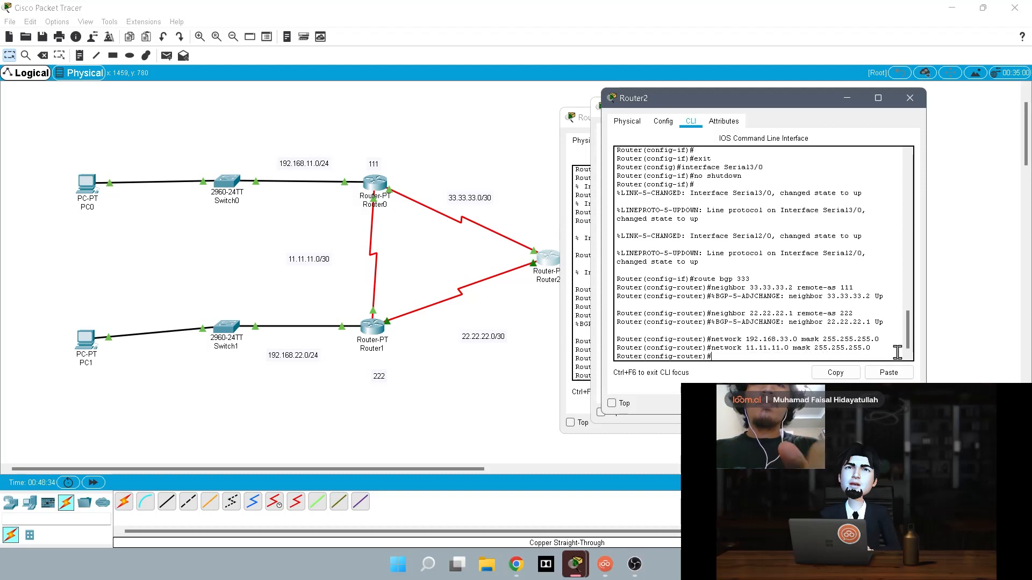
Advertise network 22.22.22.0 with mask 255.255.255.0 in Router2's BGP configuration.
type("network")
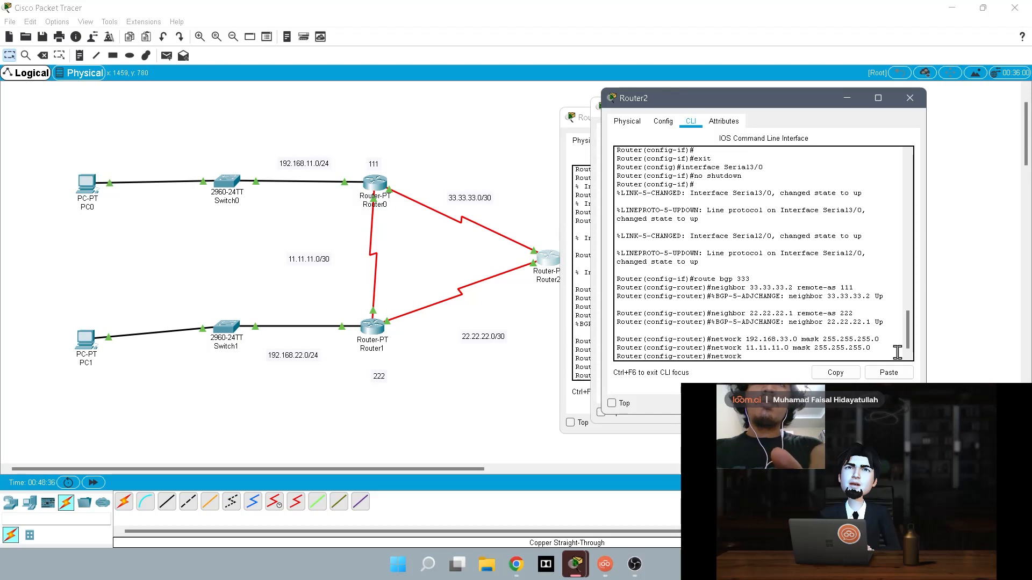
type(" 22.22.22.0 mask")
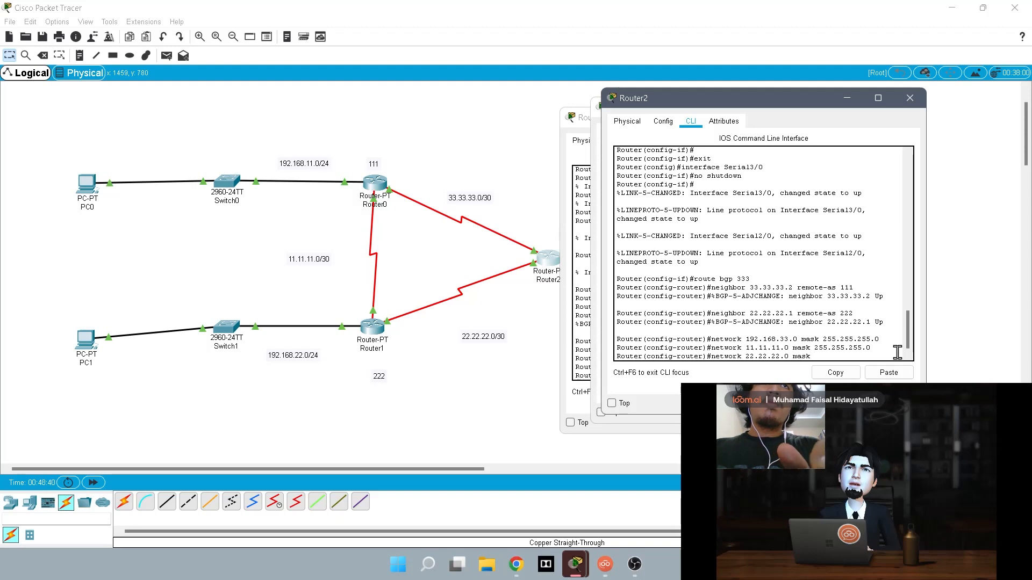
type(" 255.255")
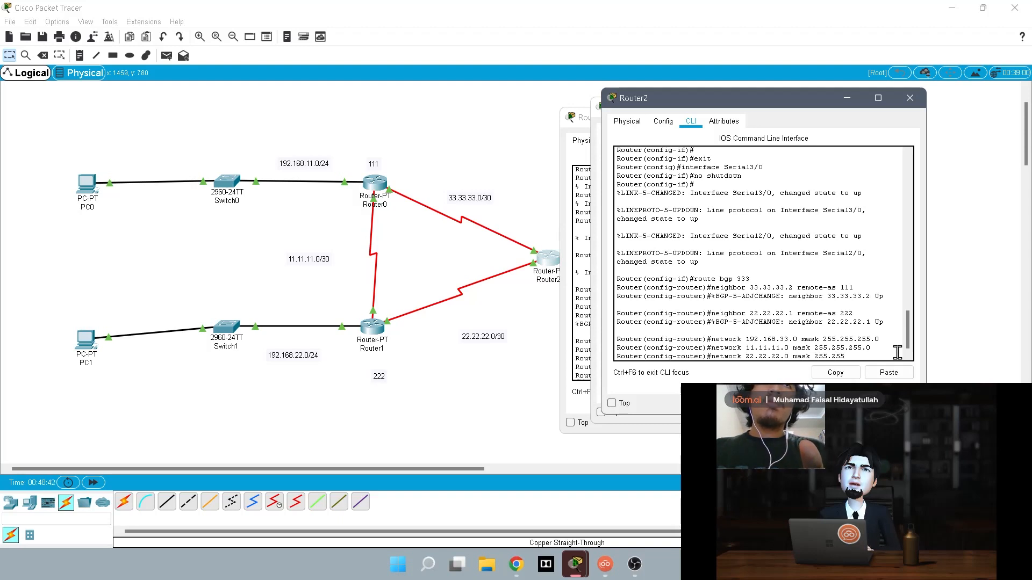
type(".255.0")
key("Return")
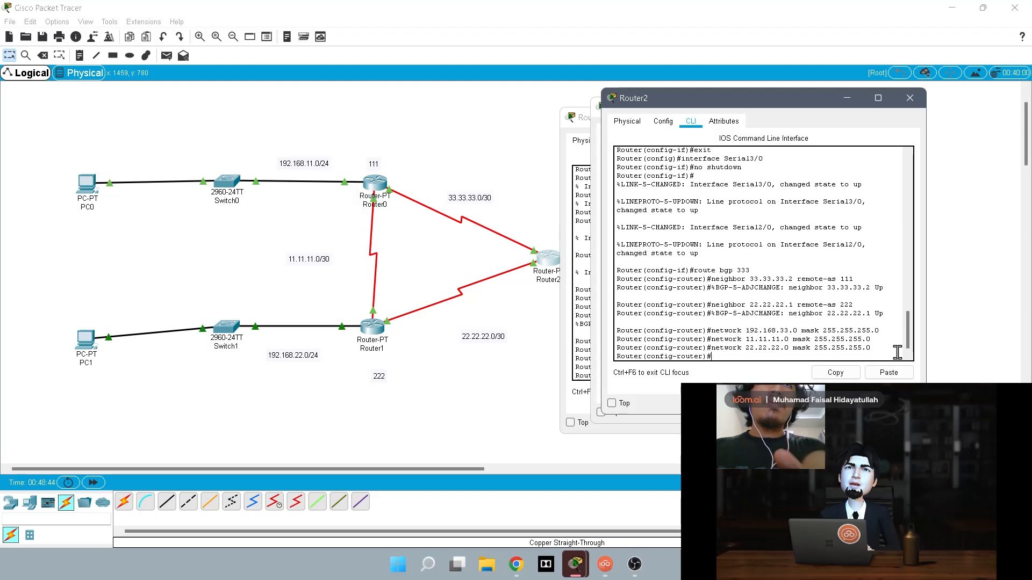
Advertise network 33.33.33.0 with mask 255.255.255.0 in Router2's BGP configuration.
type("network")
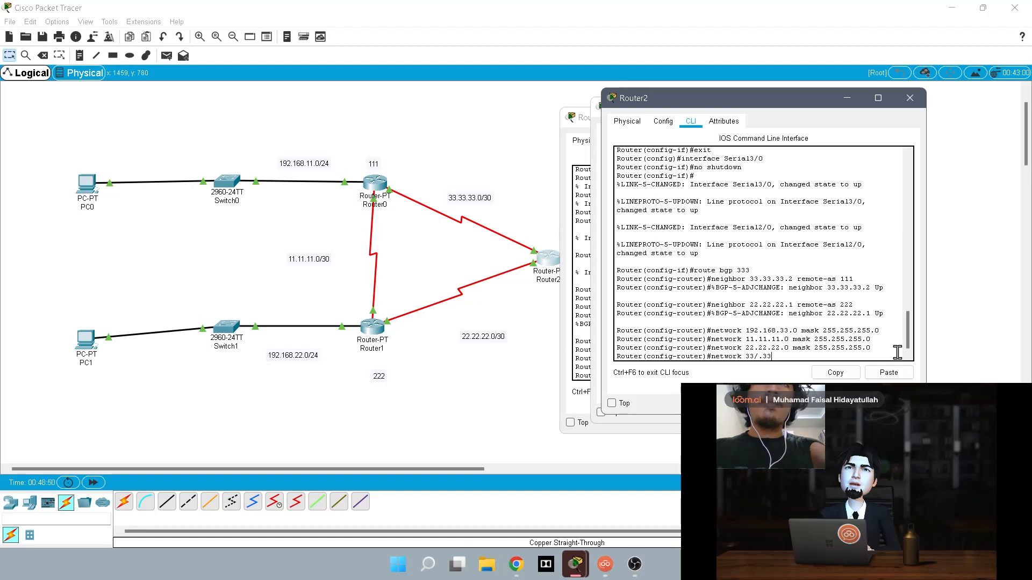
type(" 33/.33")
key("BackSpace")
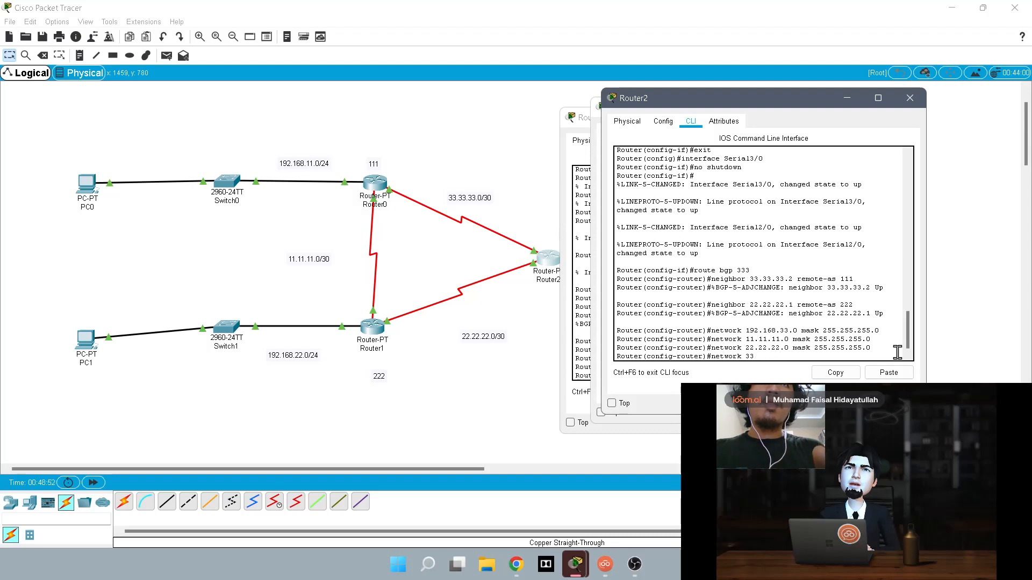
type("3.33.33.")
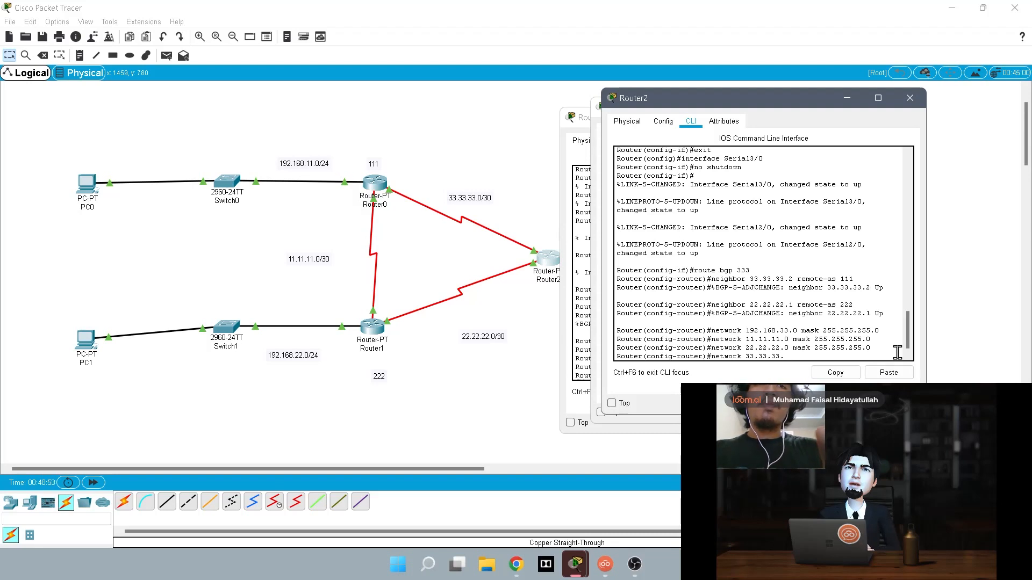
type("0 ")
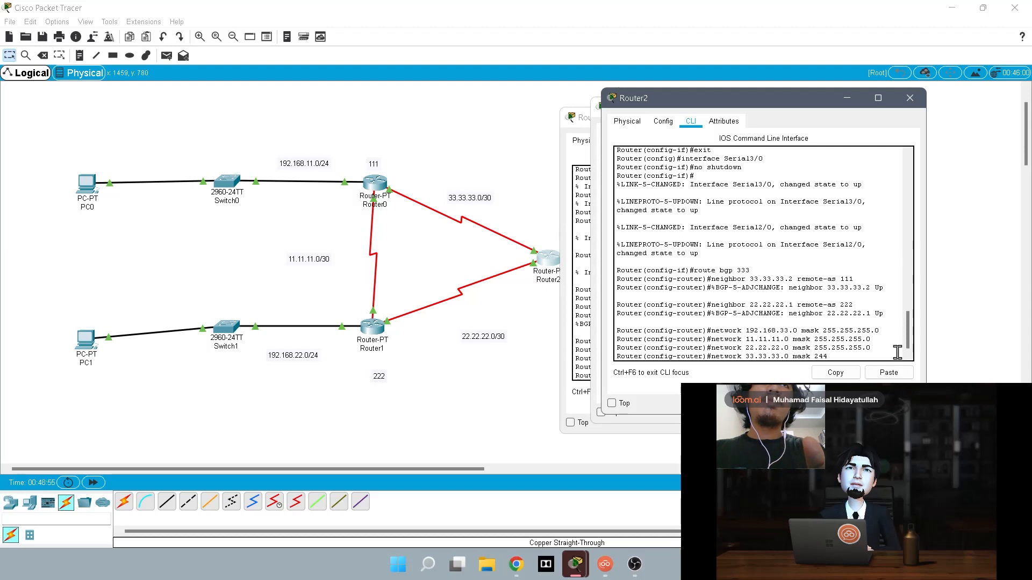
type("mask 25.")
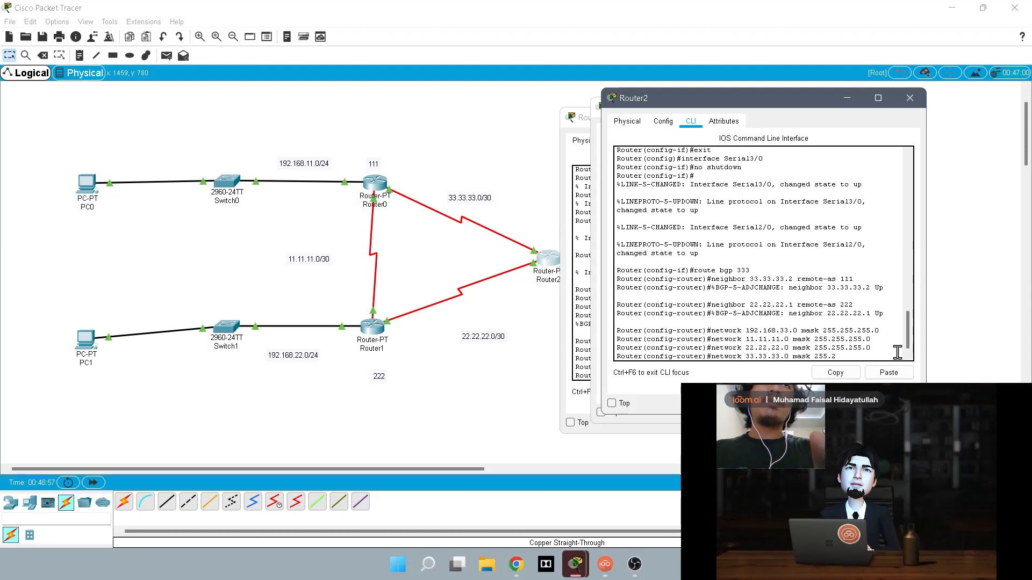
key("BackSpace")
key("BackSpace")
type("55.255")
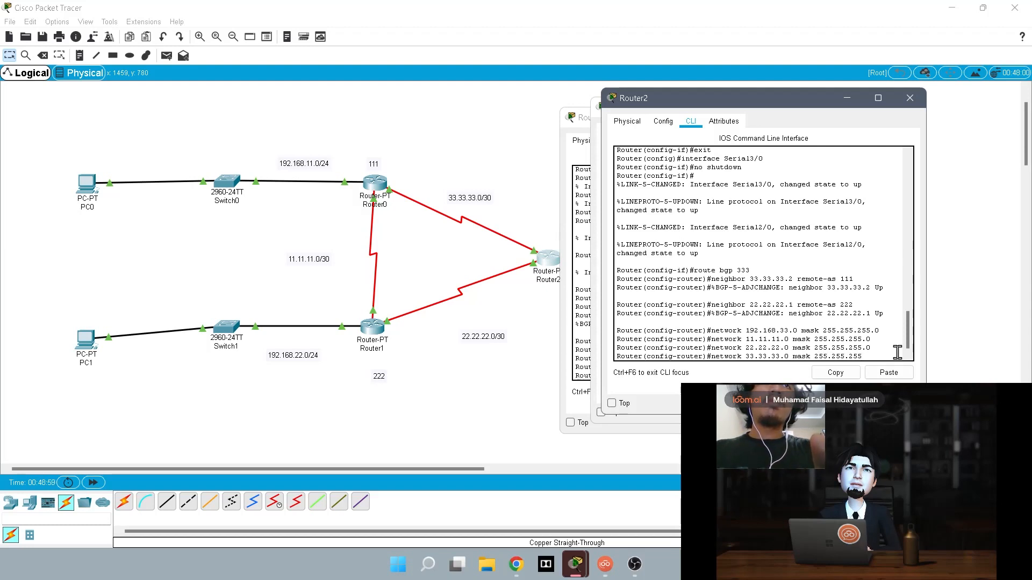
type(".0")
key("Return")
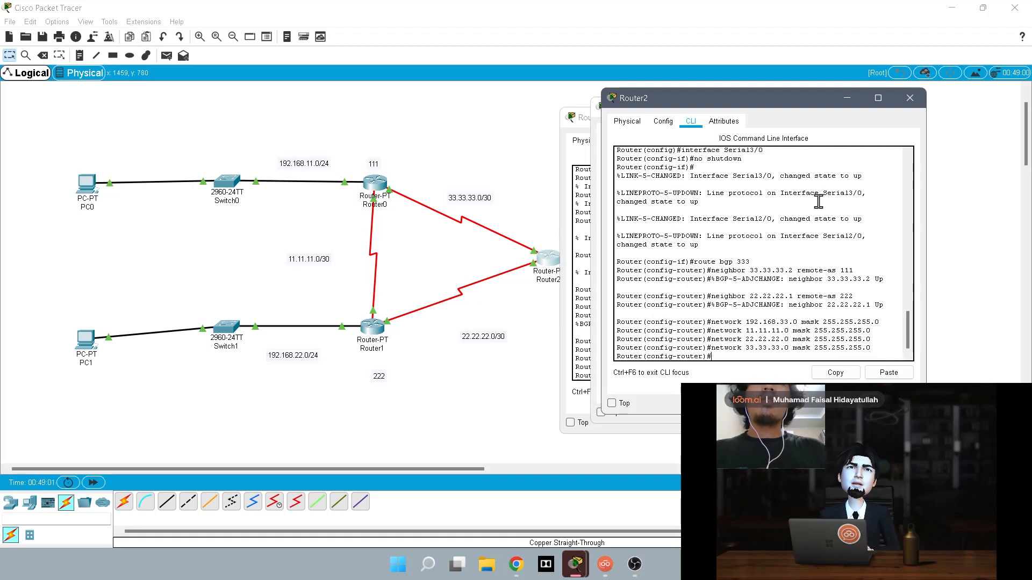
Close the open router windows and bring up PC0's configuration settings.
left_click(909, 98)
left_click(899, 106)
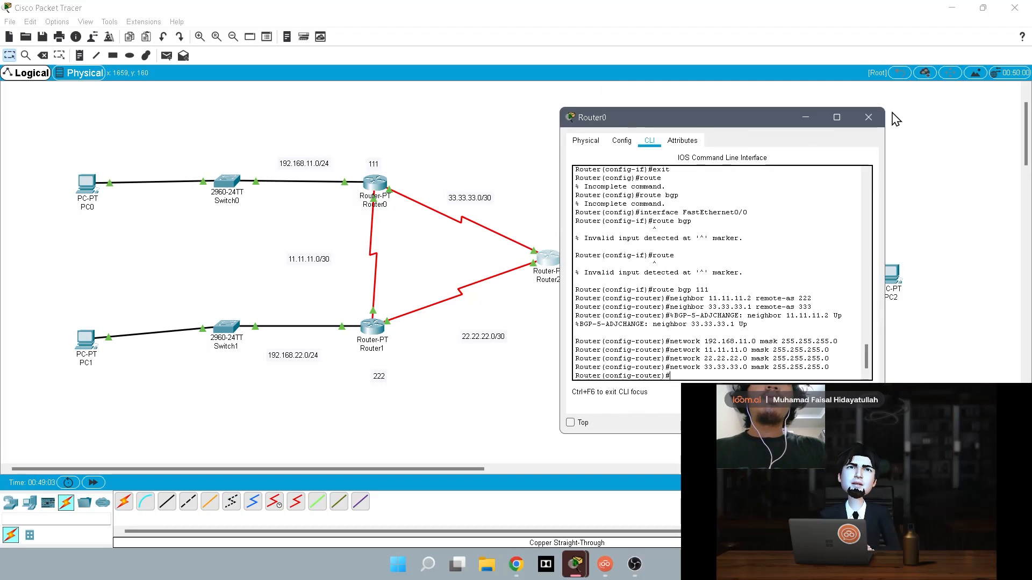
left_click(868, 115)
mouse_move(575, 564)
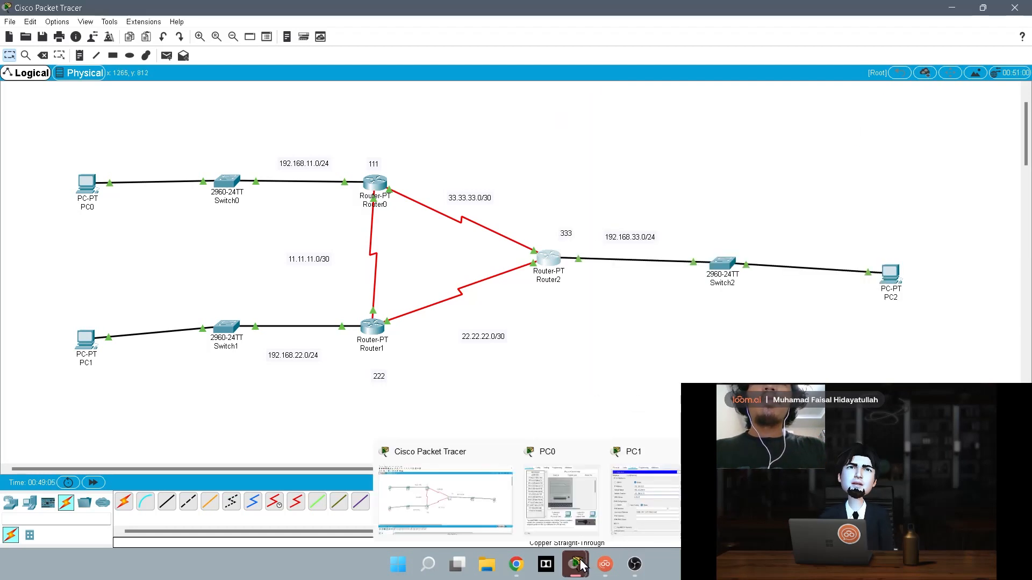
left_click(556, 517)
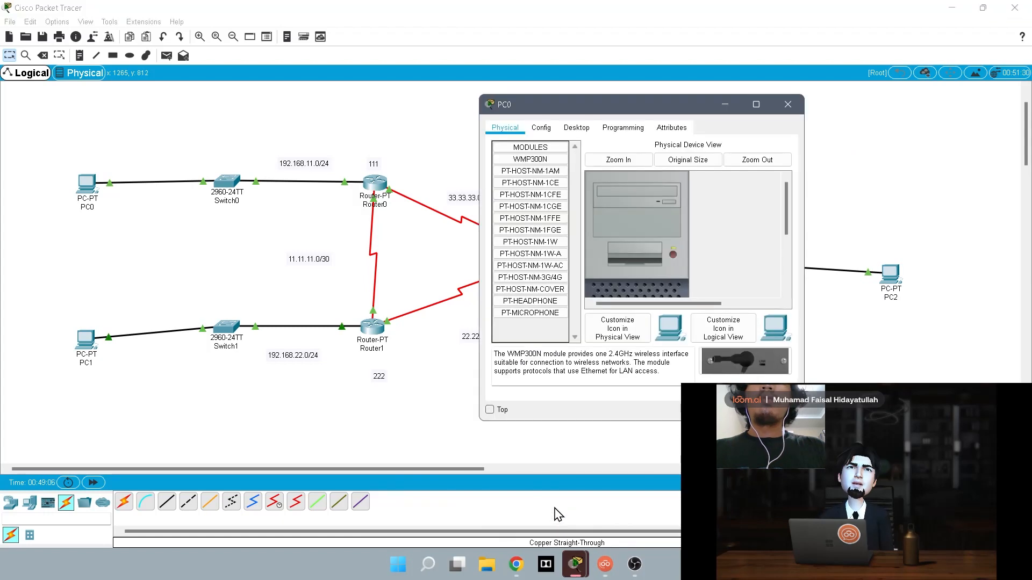
left_click(541, 128)
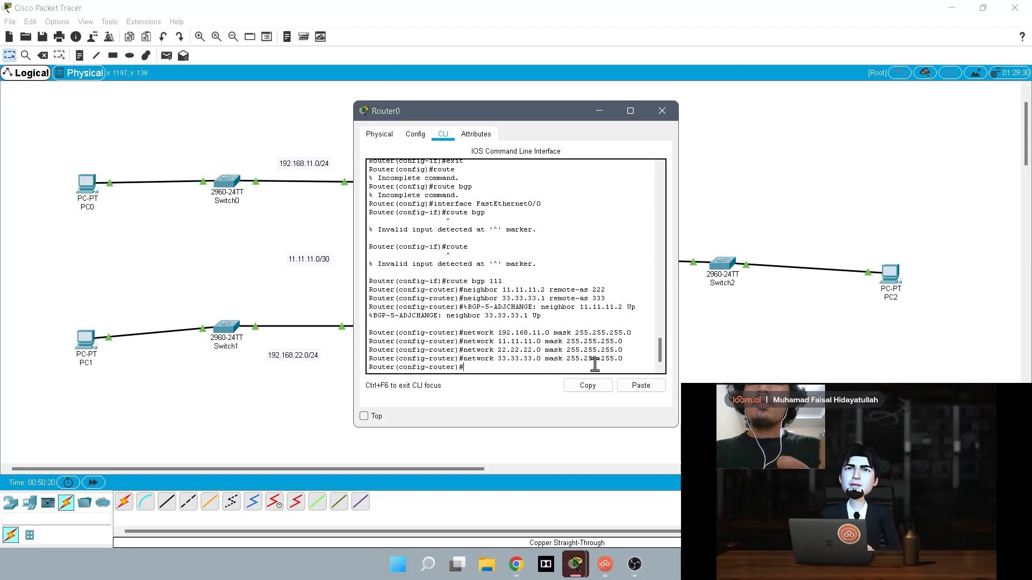
Exit Router0's BGP and global configuration modes to return to the privileged prompt.
type("it")
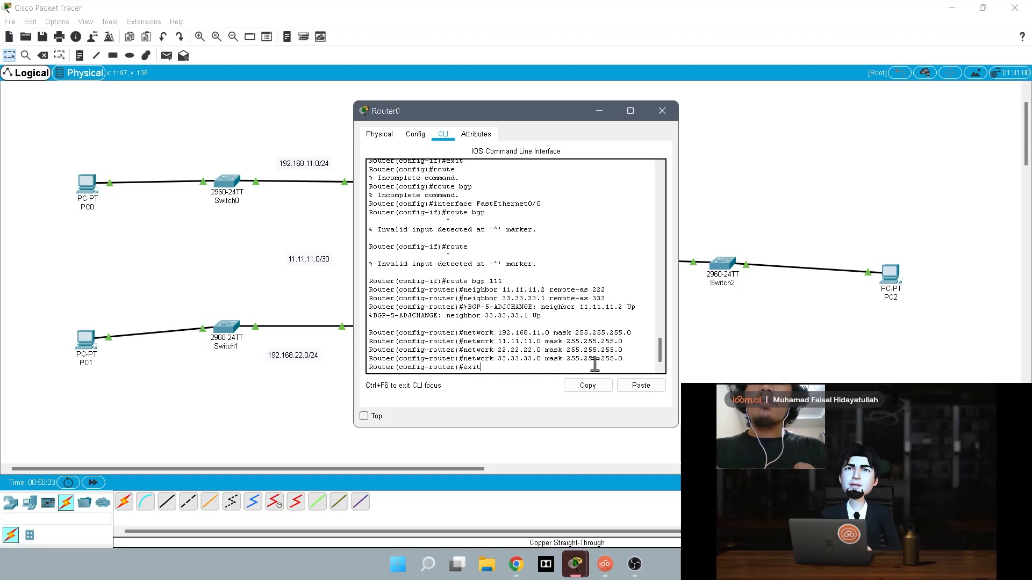
key("Return")
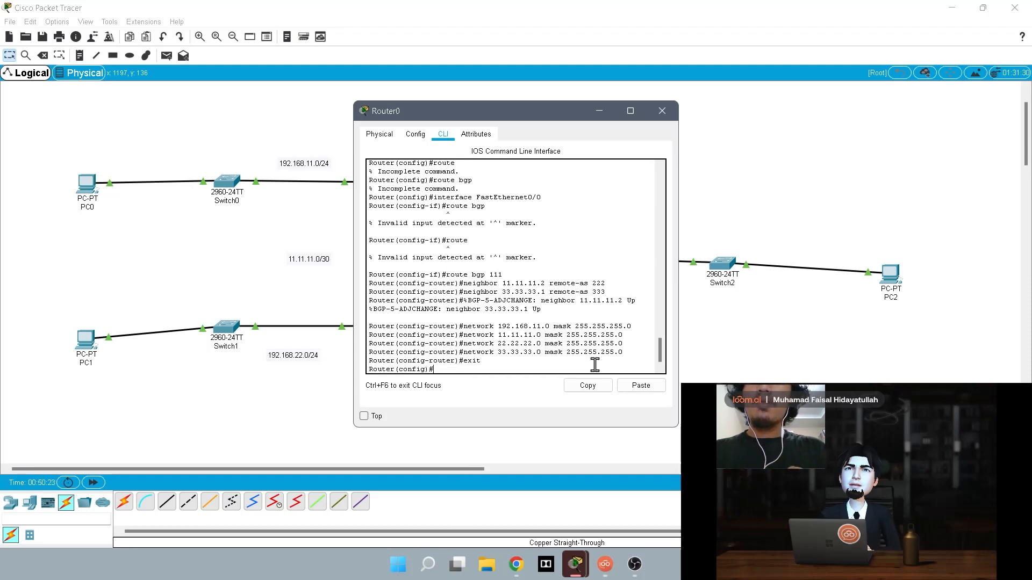
type("exi")
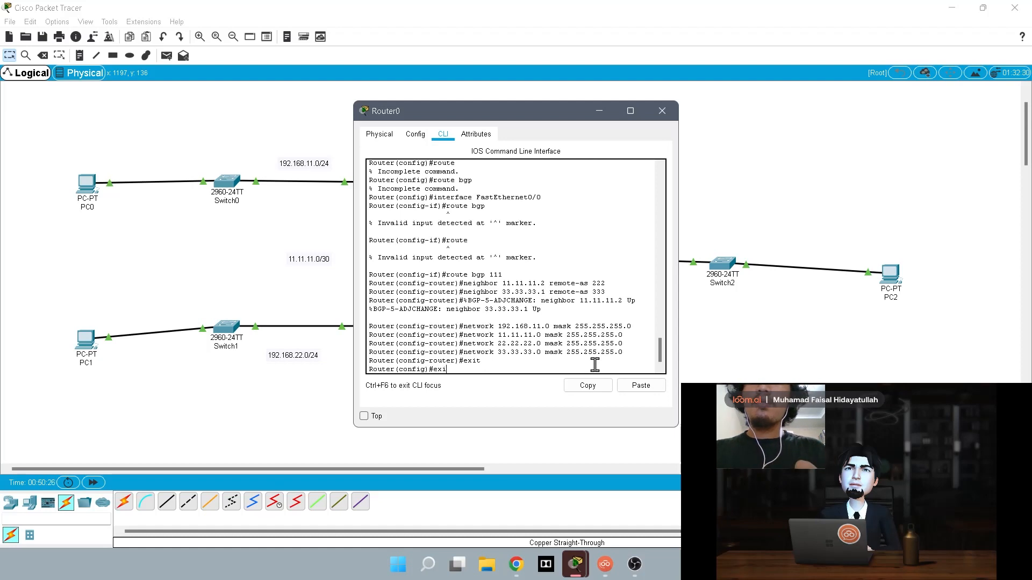
type("t")
key("Return")
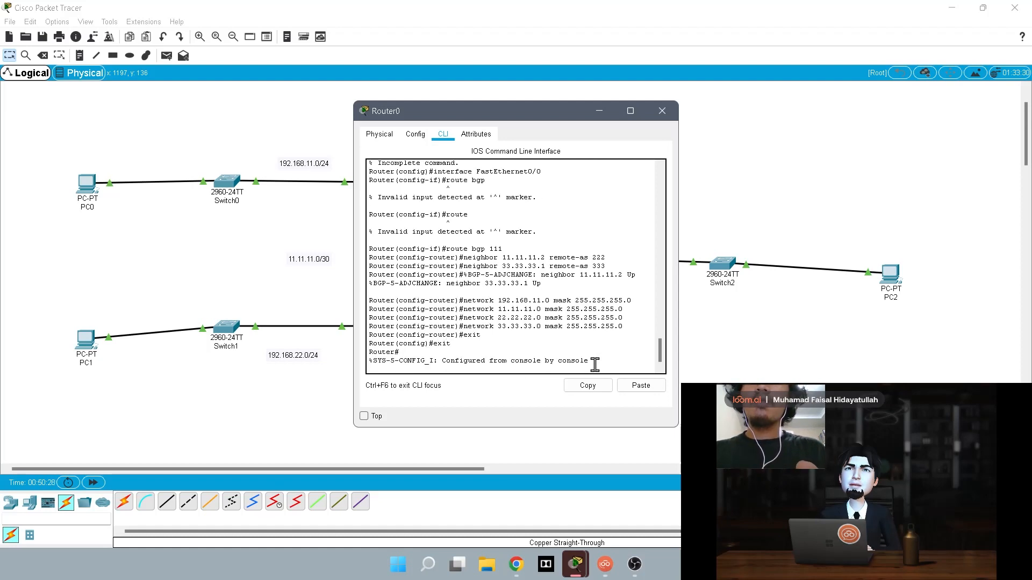
key("Return")
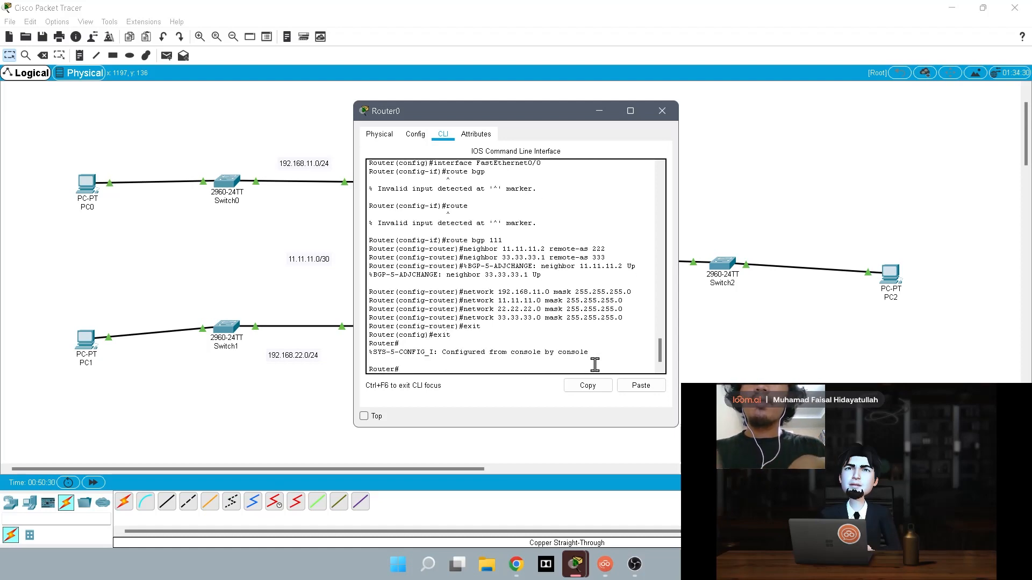
Examine Router0's routing table with sh ip route, and close the router's window.
type("sh")
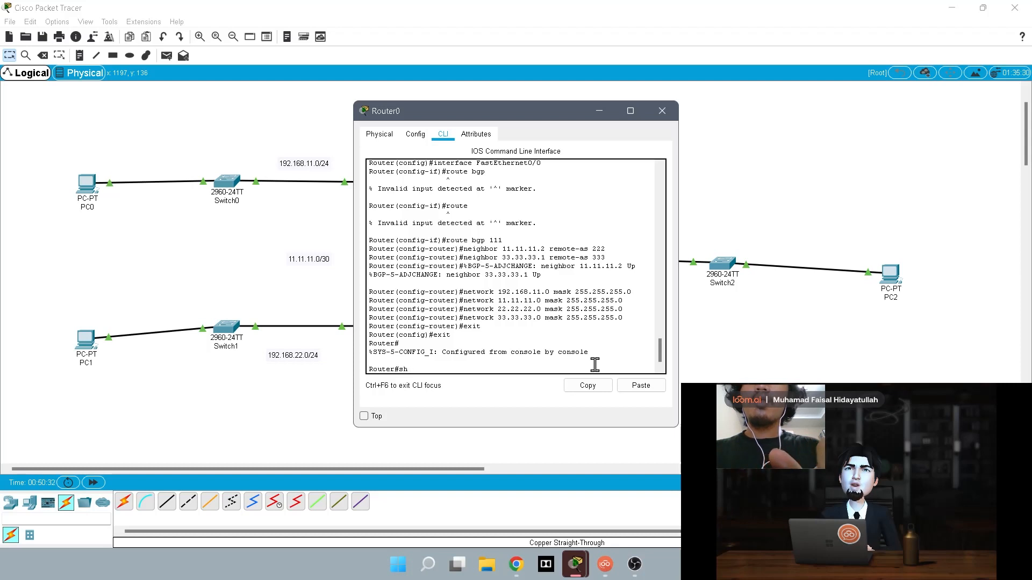
type(" ip r")
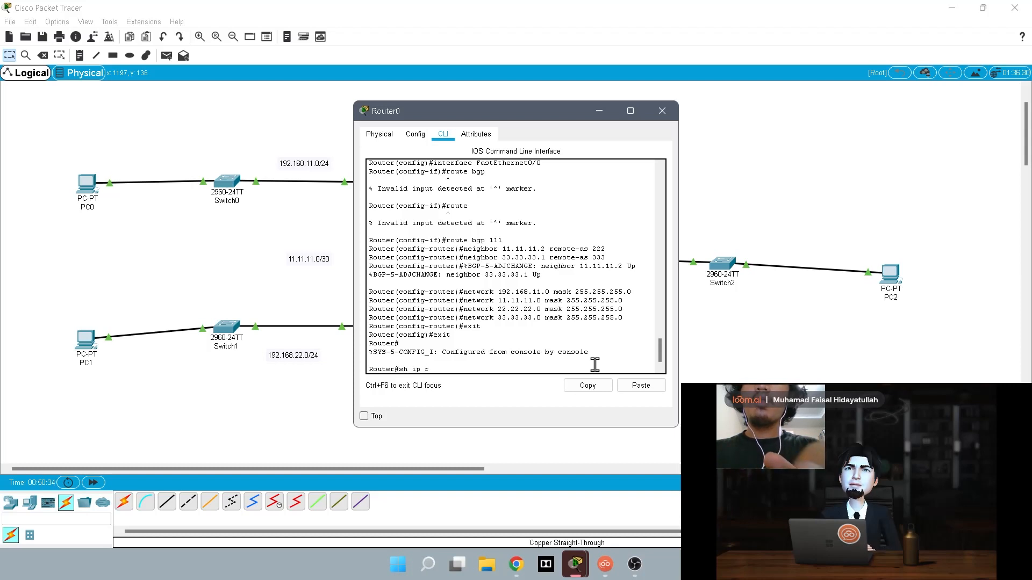
type("oute")
key("Return")
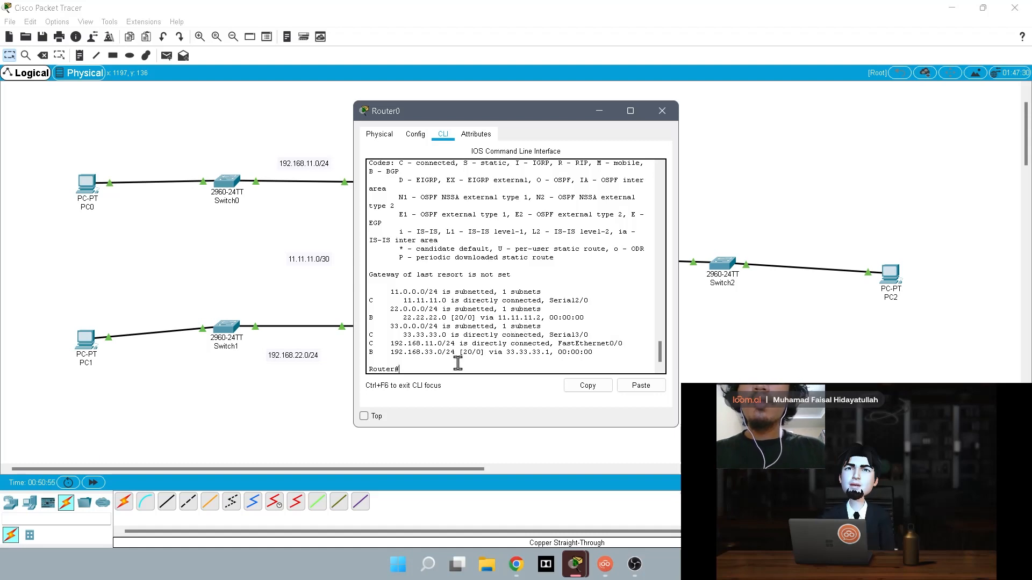
left_click(662, 111)
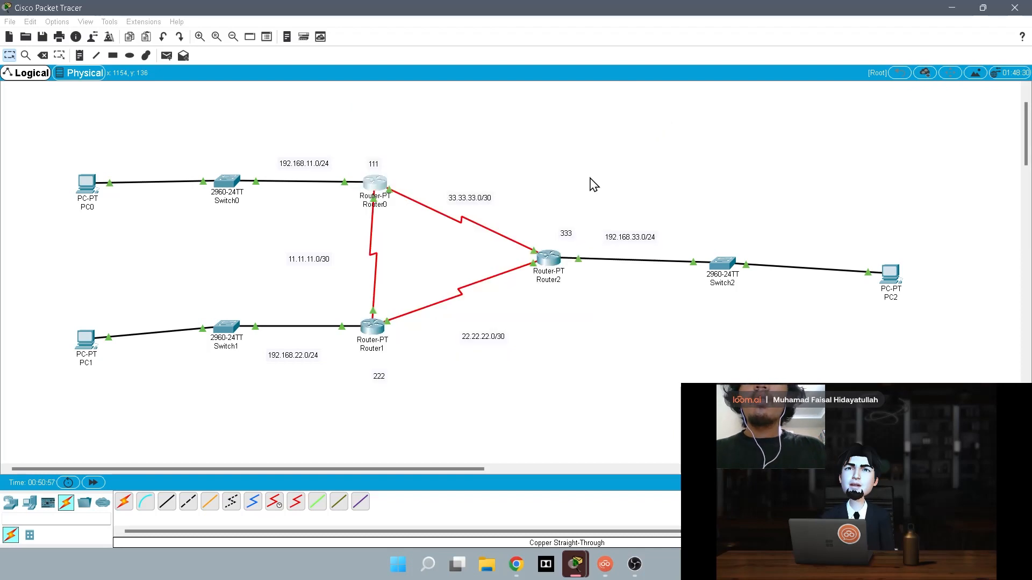
Open Router1's command line and exit its BGP and global configuration modes to the privileged prompt.
left_click(379, 339)
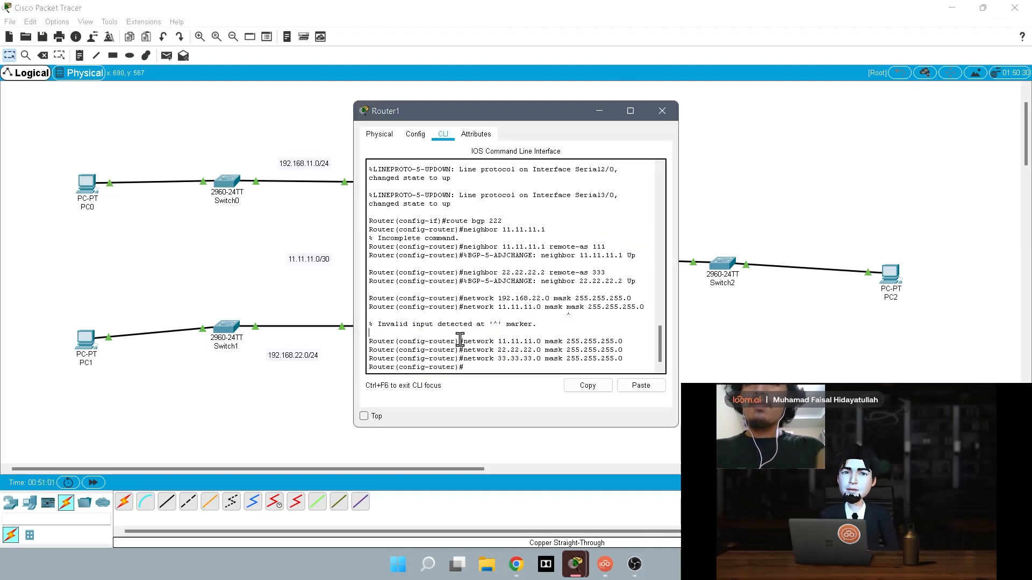
type("exit")
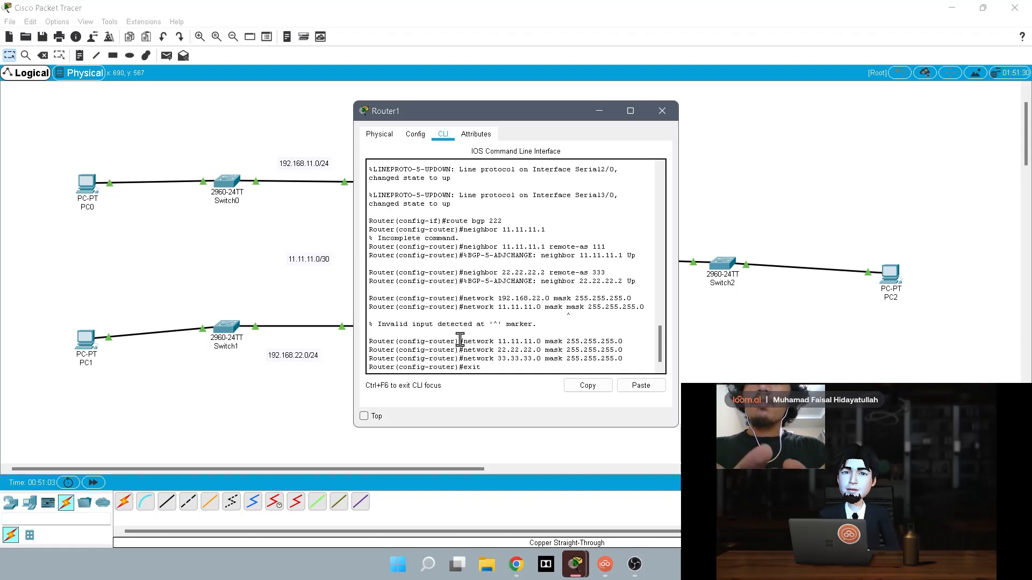
key("Return")
type("exit")
key("Return")
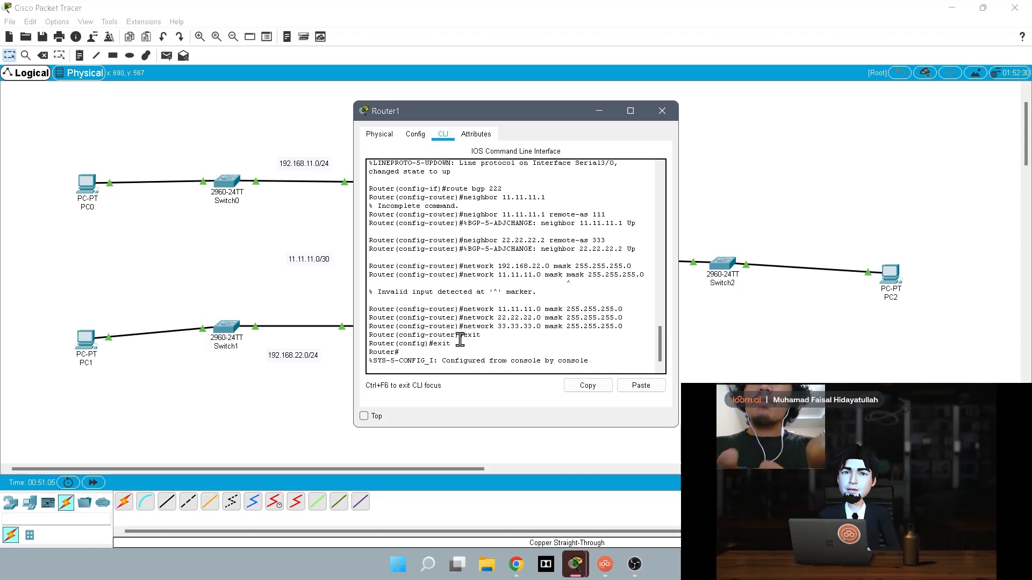
key("Return")
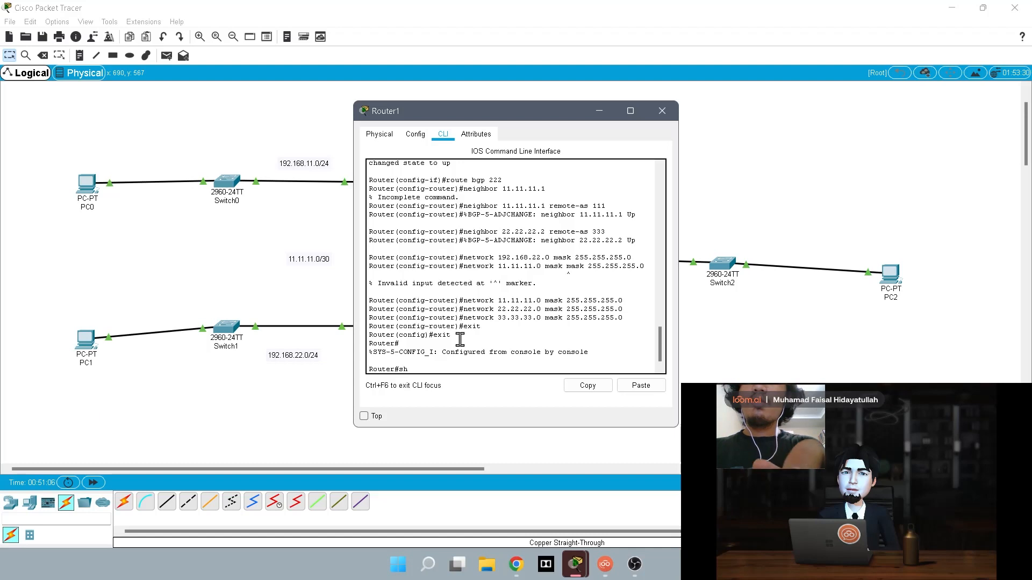
Examine Router1's routing table with sh ip route, and minimize the router's window.
type("p route")
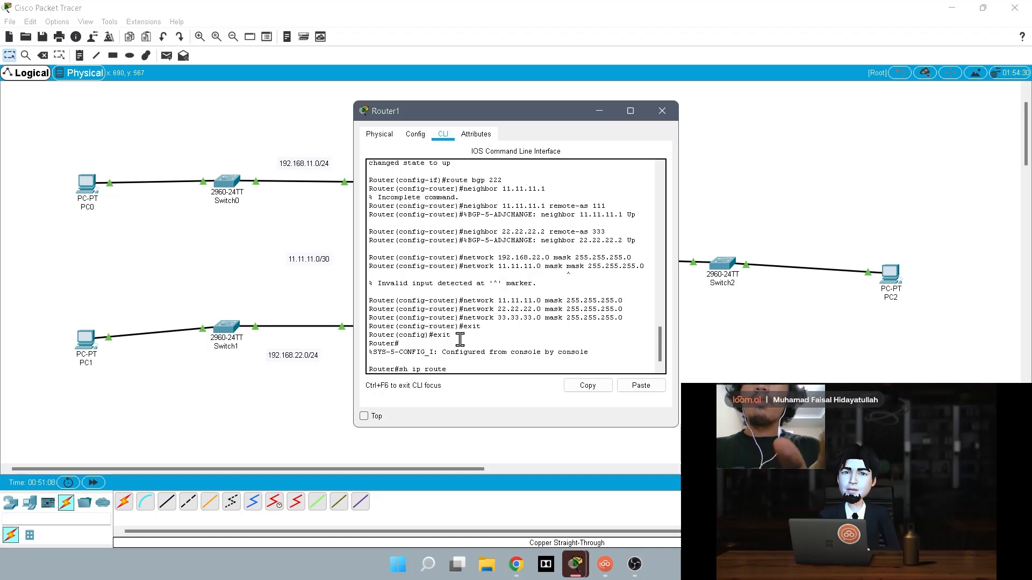
key("Return")
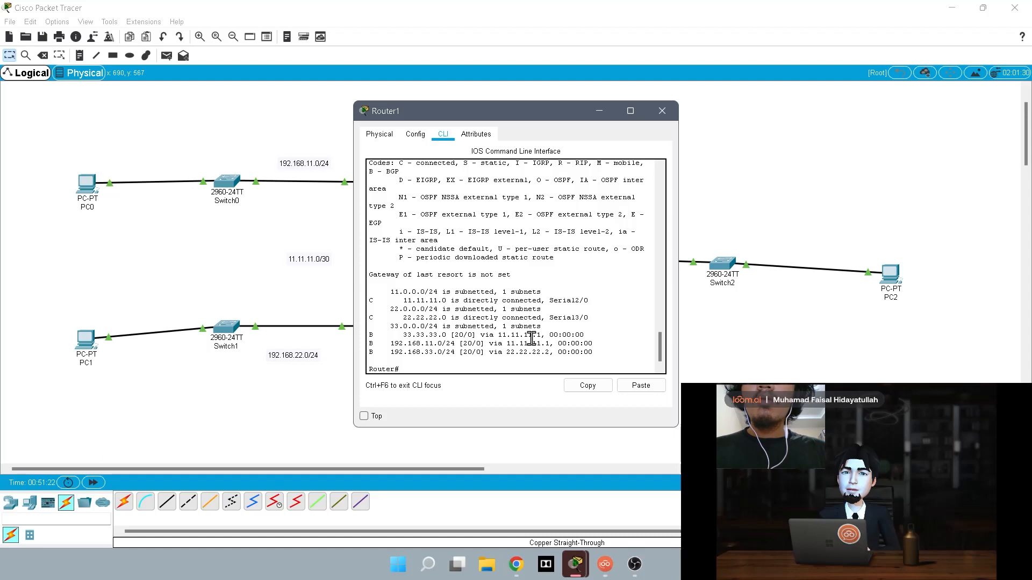
left_click(603, 112)
Exit the configuration modes on Router2's command line and examine its routing table with sh ip route.
left_click(550, 253)
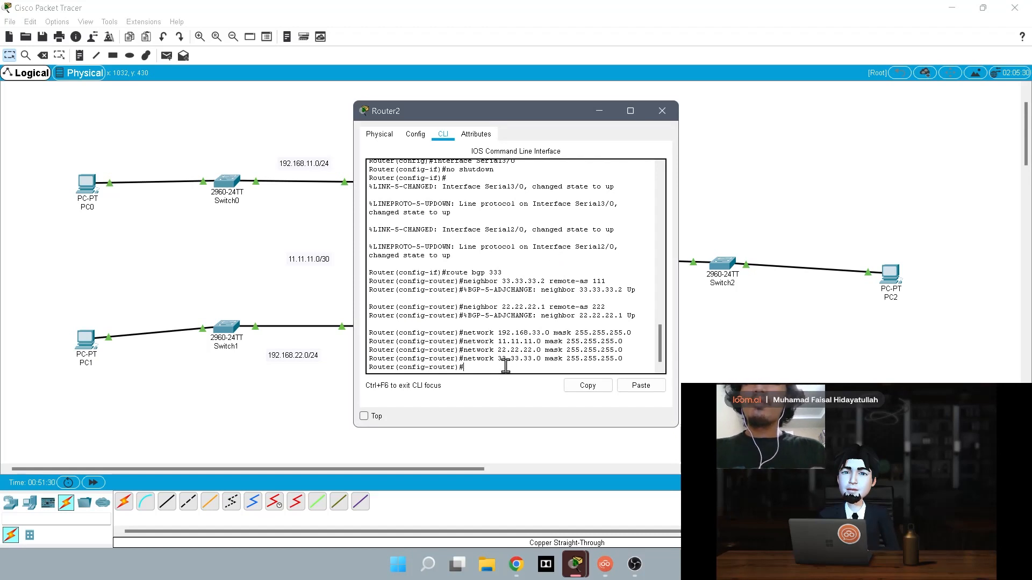
key("super")
type("it")
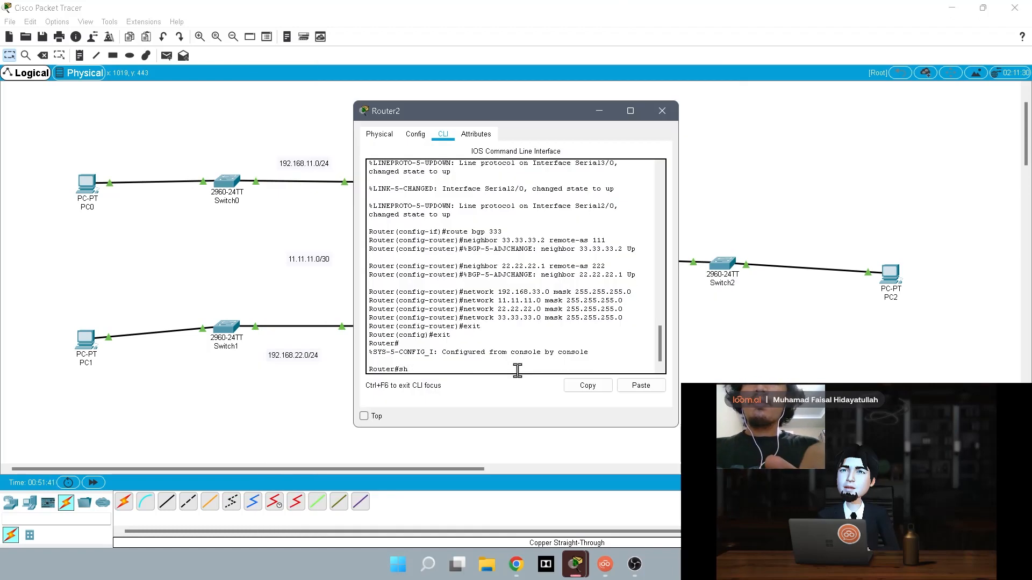
type("ip rout")
key("Return")
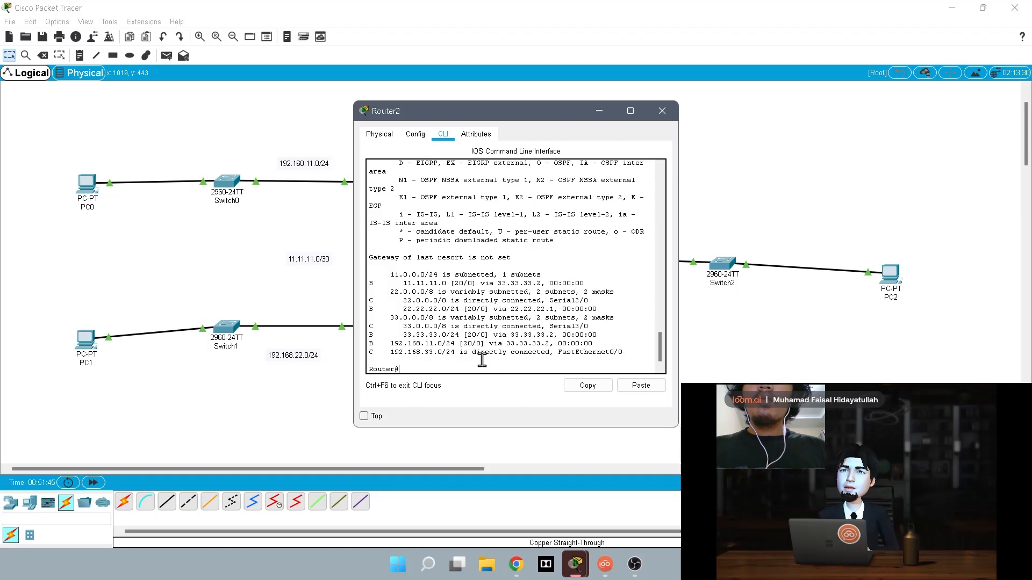
left_click(600, 112)
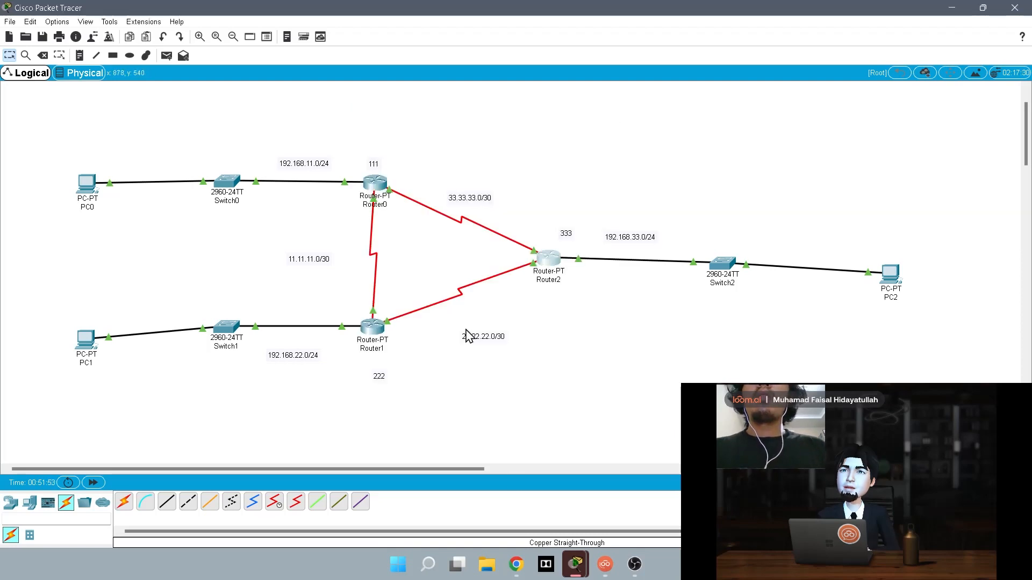
Open PC0's Command Prompt, ping 192.168.22.2, and interrupt the running ping.
left_click(94, 188)
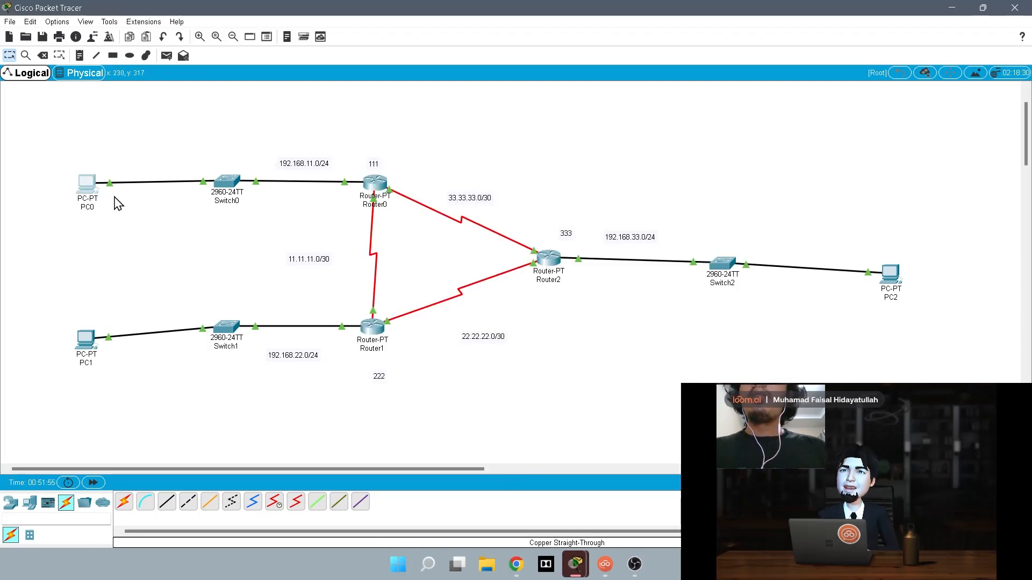
left_click(75, 193)
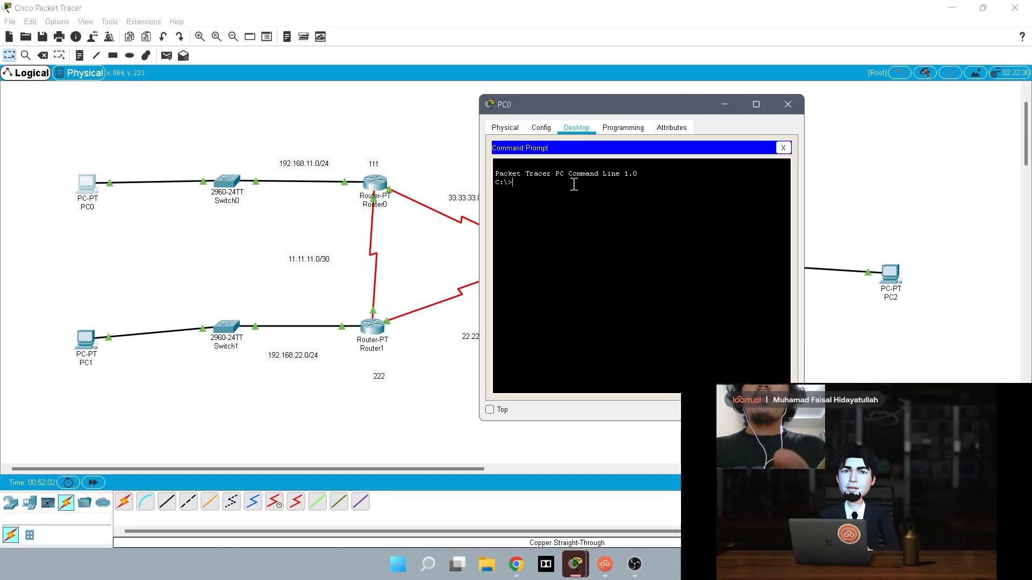
left_click(634, 565)
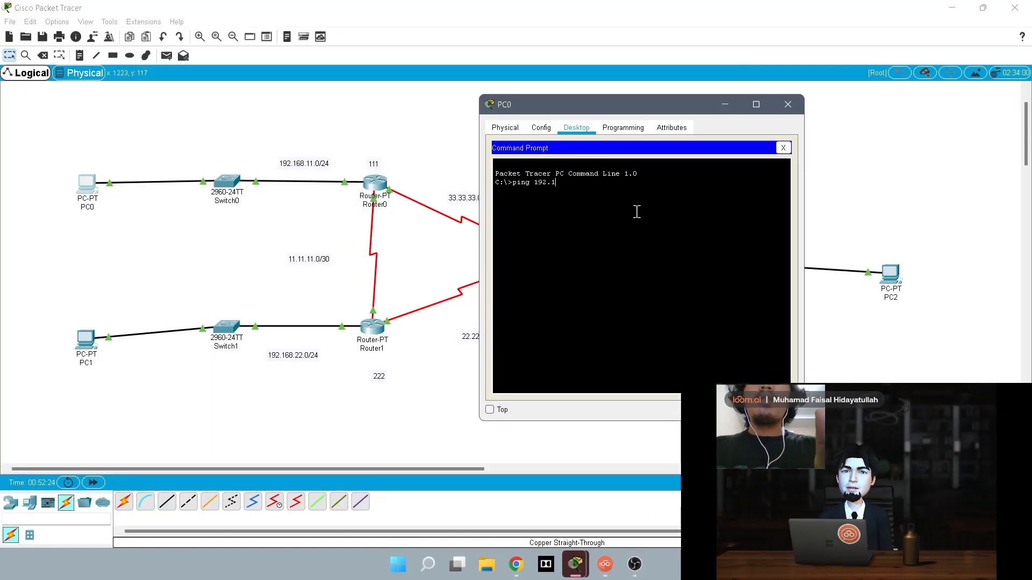
type("6")
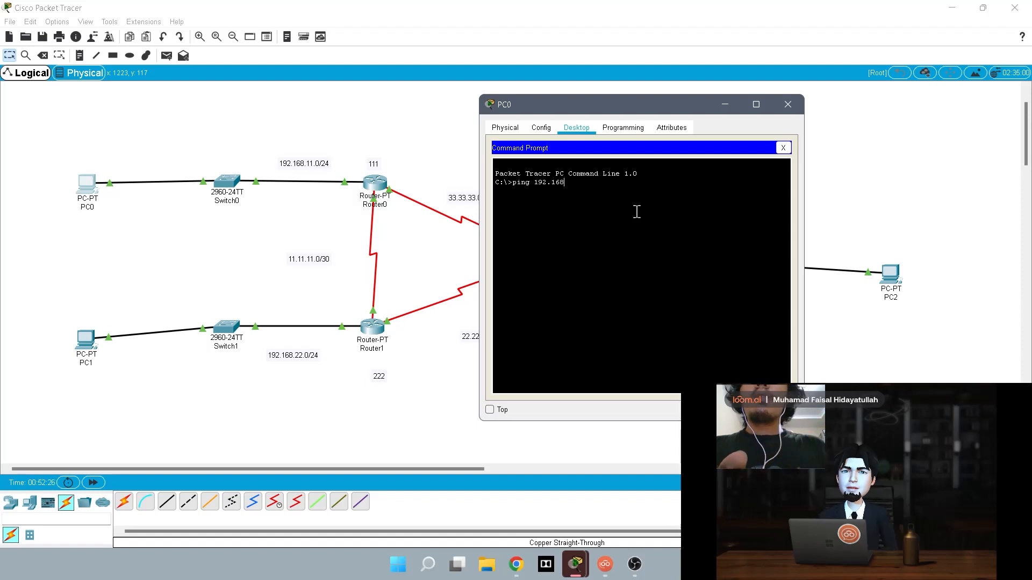
type("8")
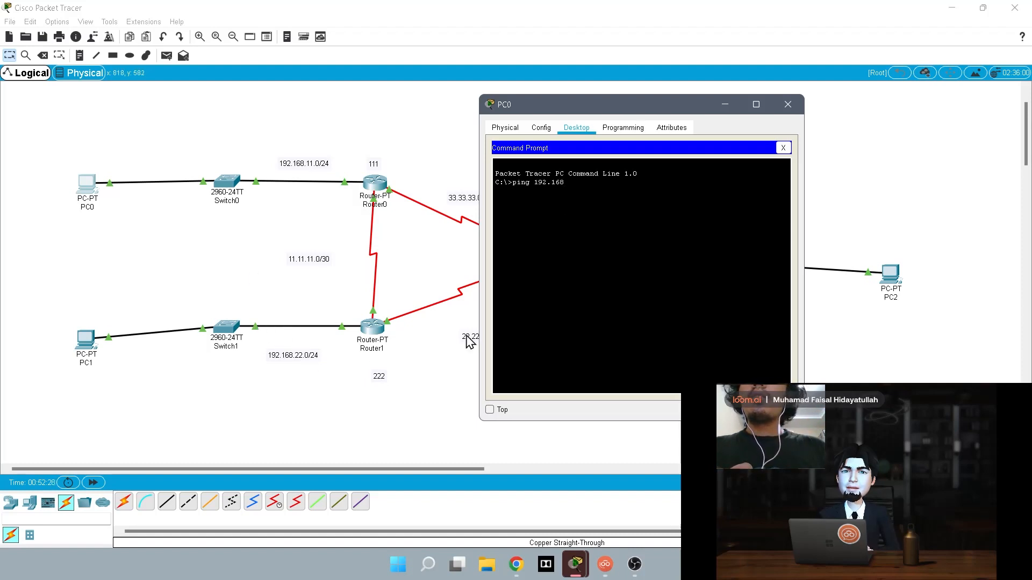
type(".22")
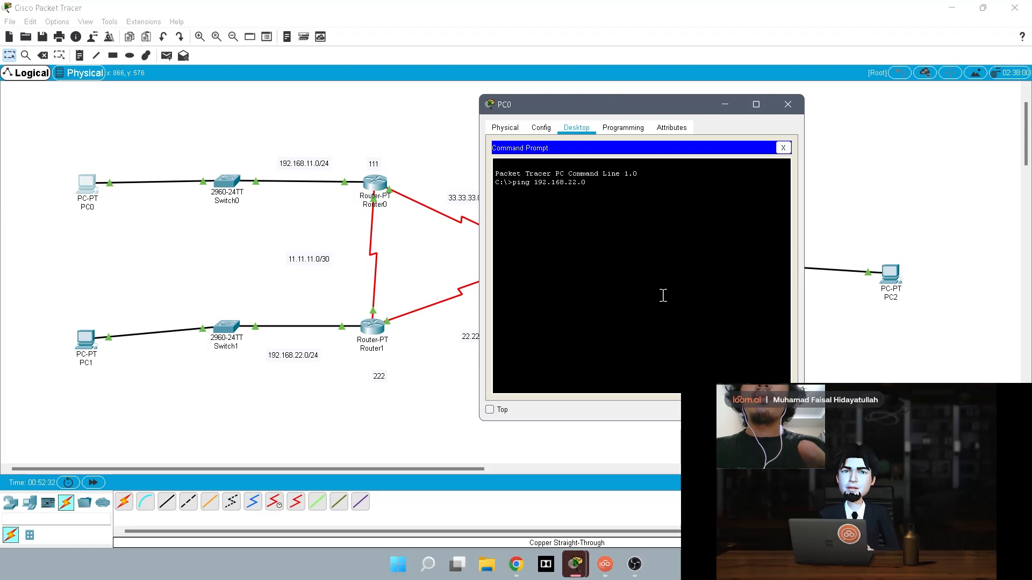
type(".0")
key("BackSpace")
type("2")
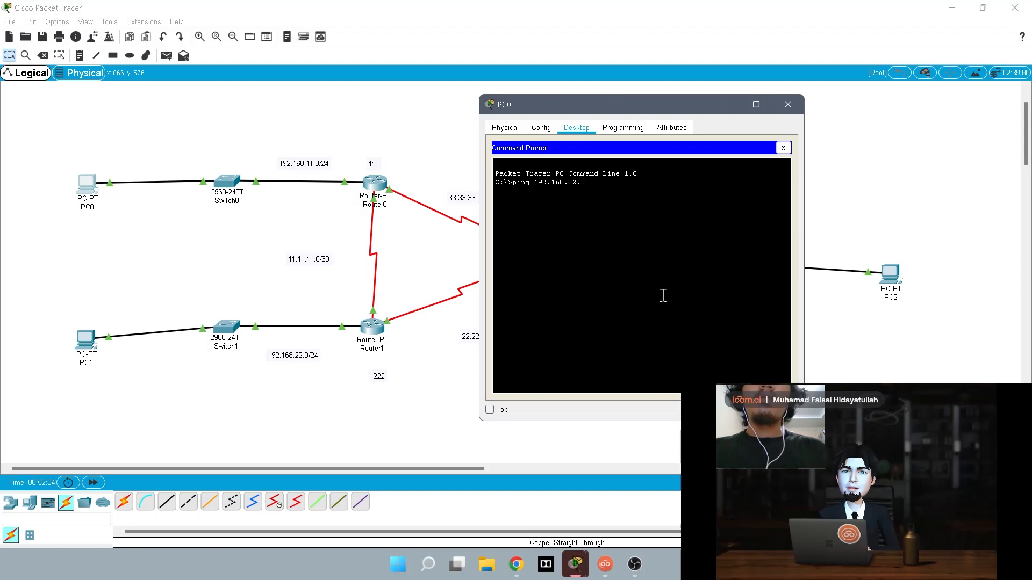
key("Return")
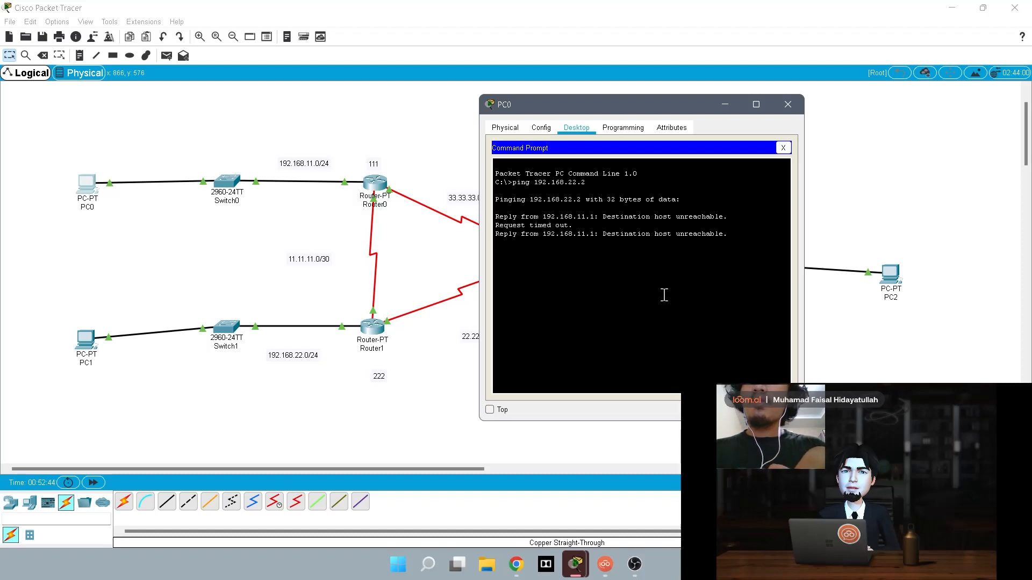
key("ctrl+c")
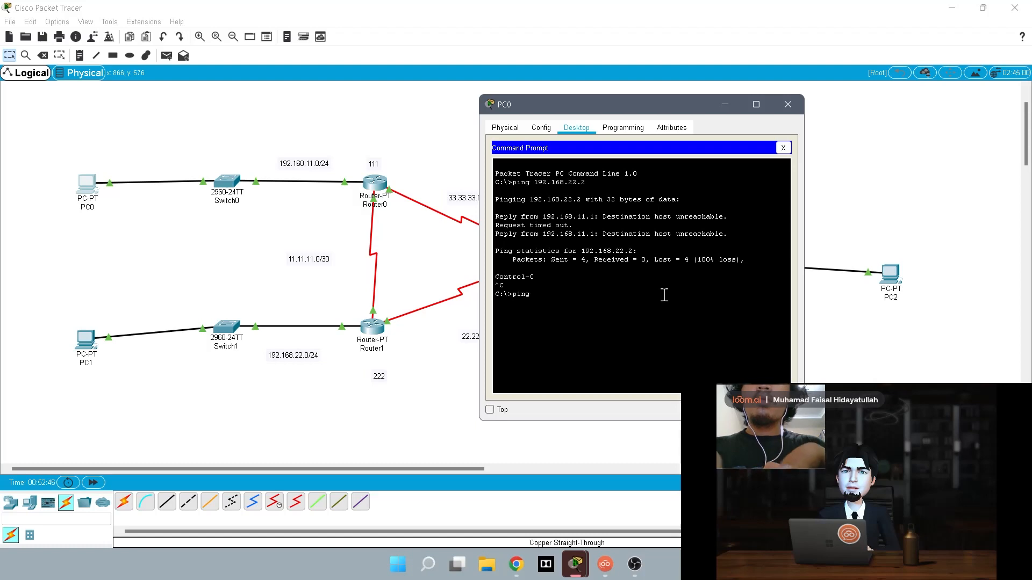
Ping 192.168.22.0 from PC0's Command Prompt.
type("ping 19")
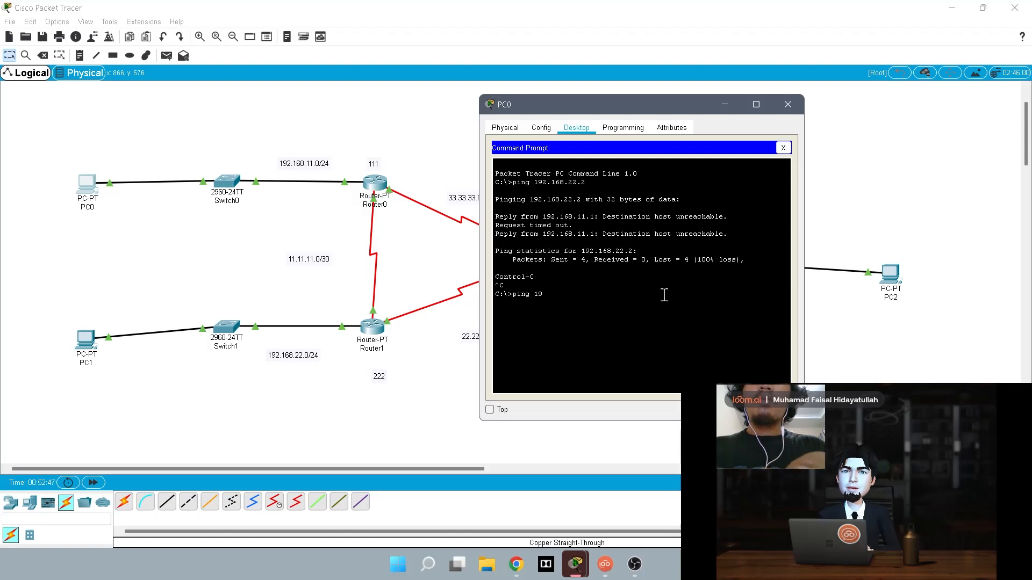
type("2.168")
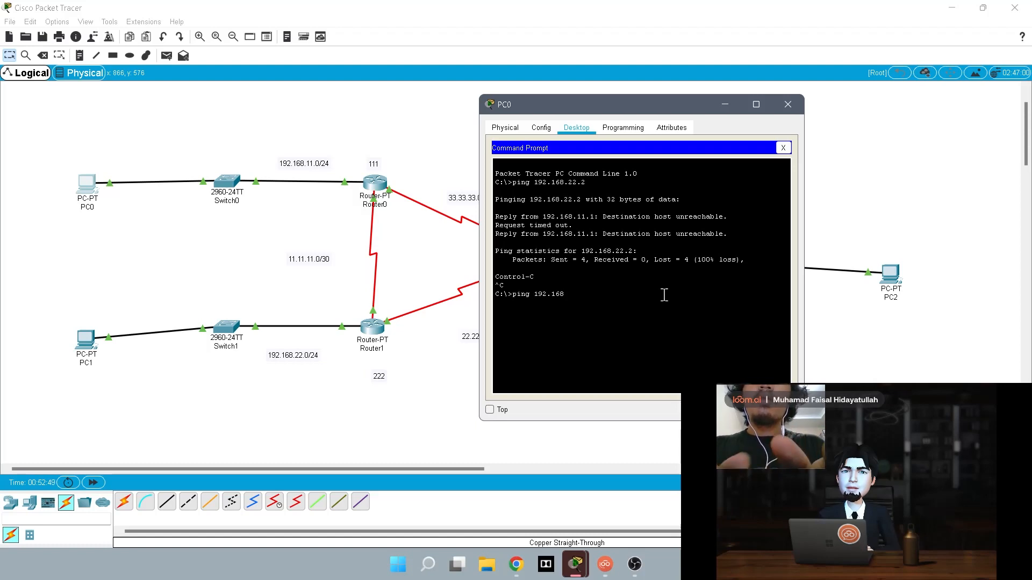
type(".22.0")
key("Return")
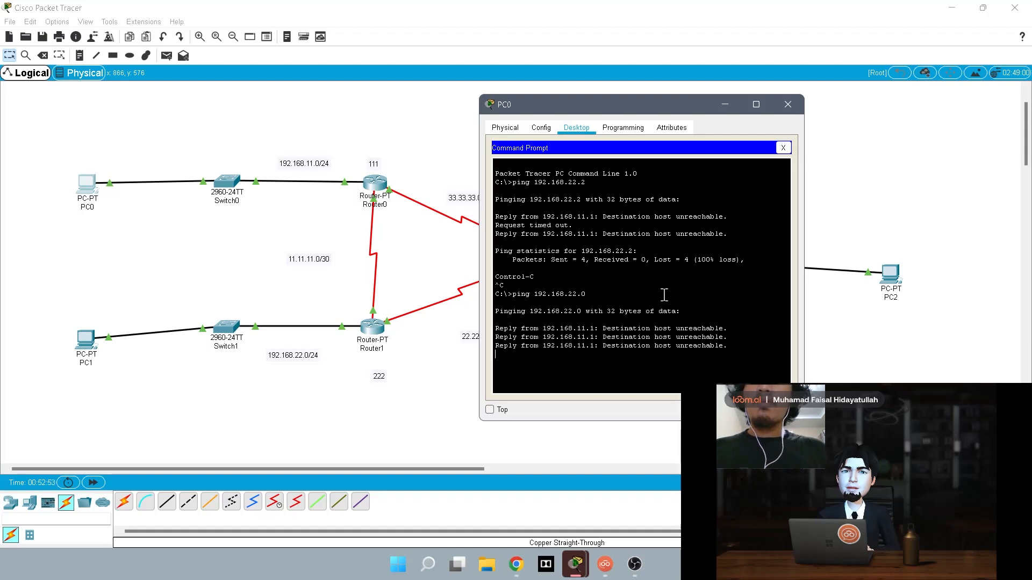
Reopen PC0's Command Prompt and ping 192.168.22.2.
left_click(724, 105)
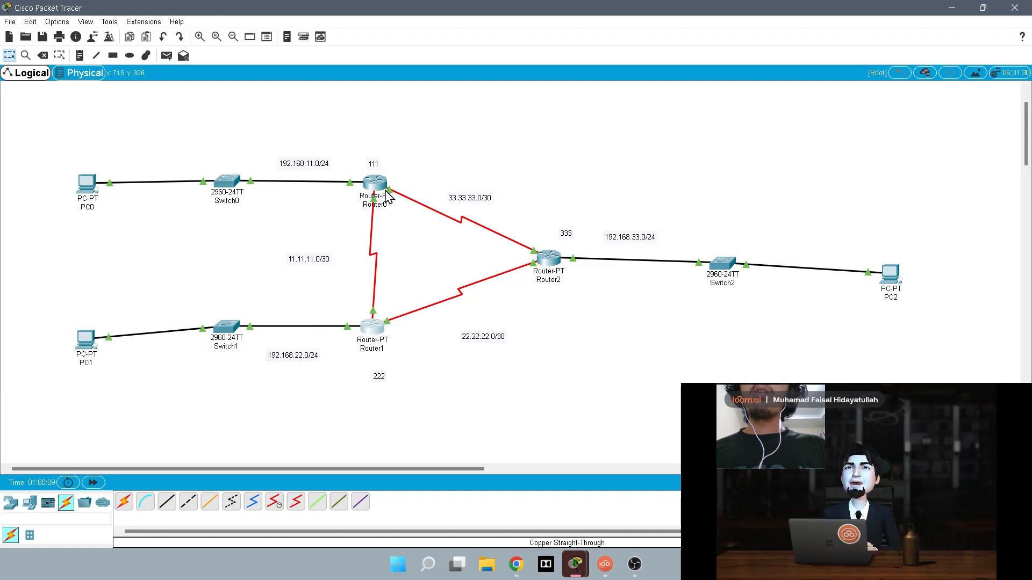
left_click(86, 191)
left_click(785, 144)
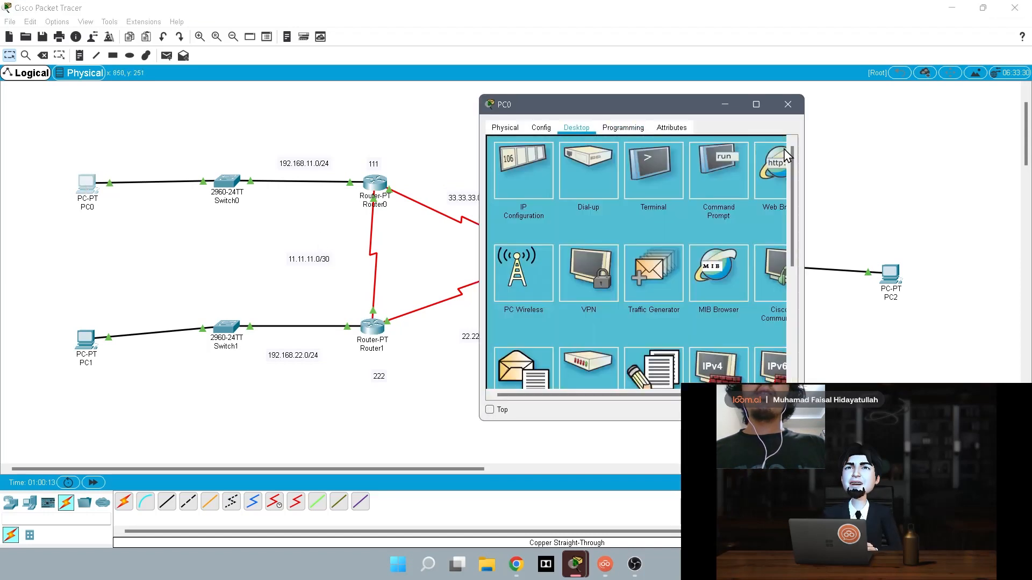
left_click(676, 176)
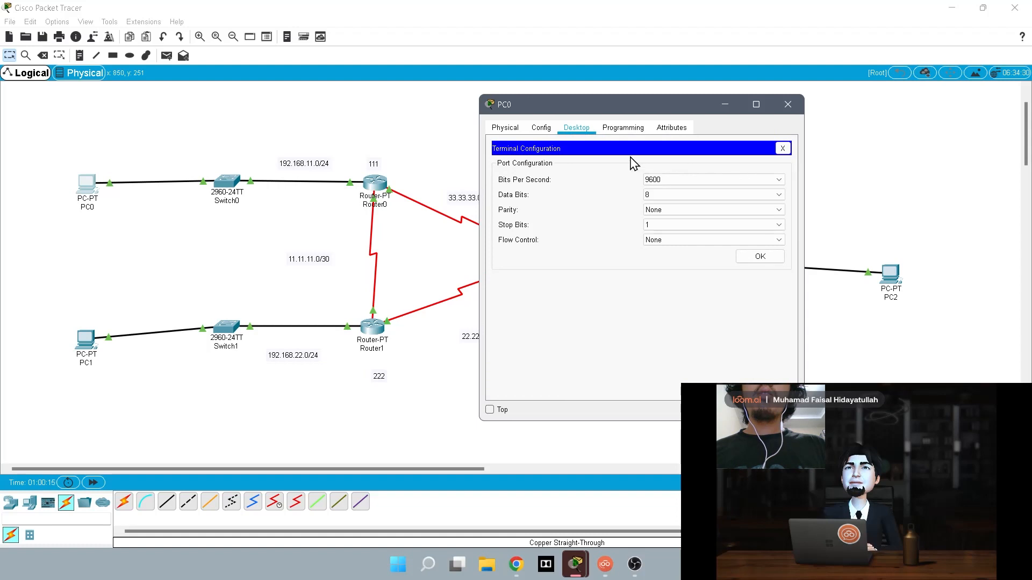
left_click(782, 148)
left_click(738, 167)
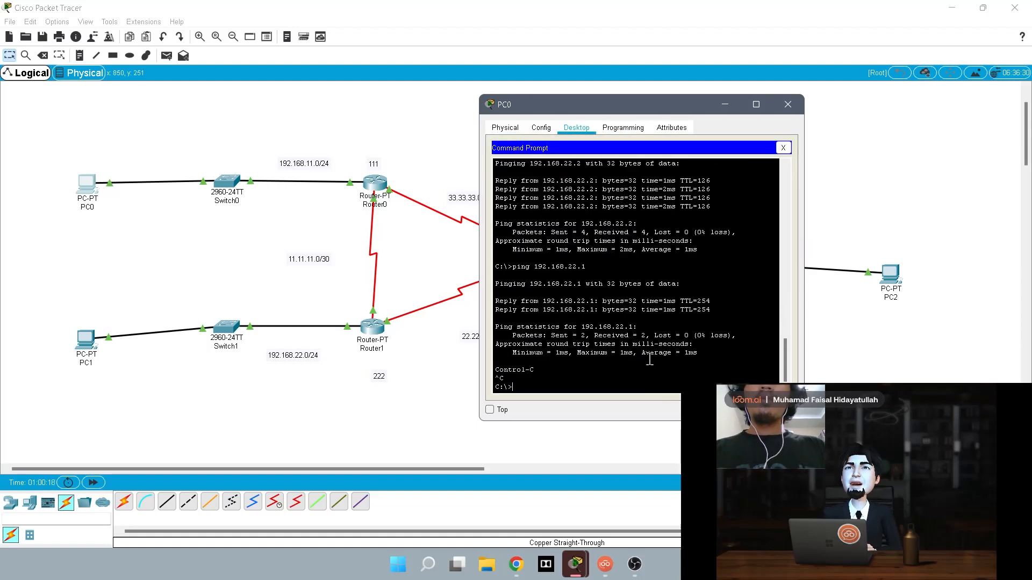
type("19")
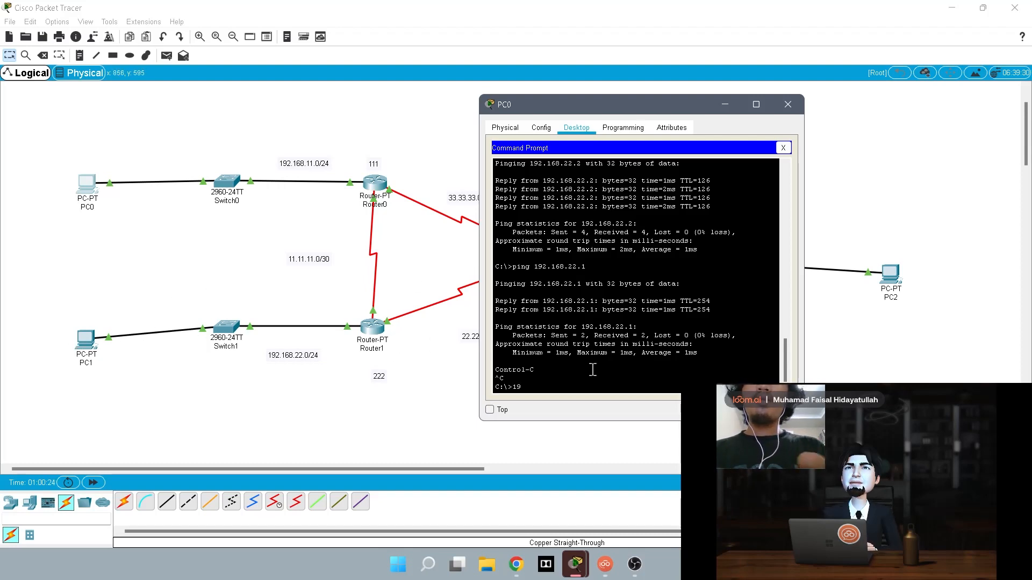
type("2.168.22.2")
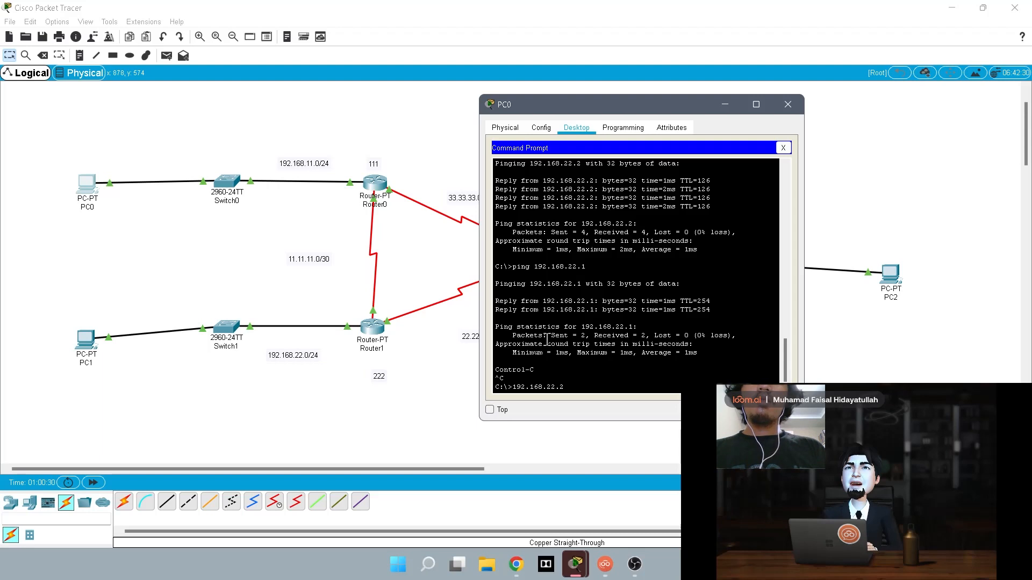
key("Home")
type("ping")
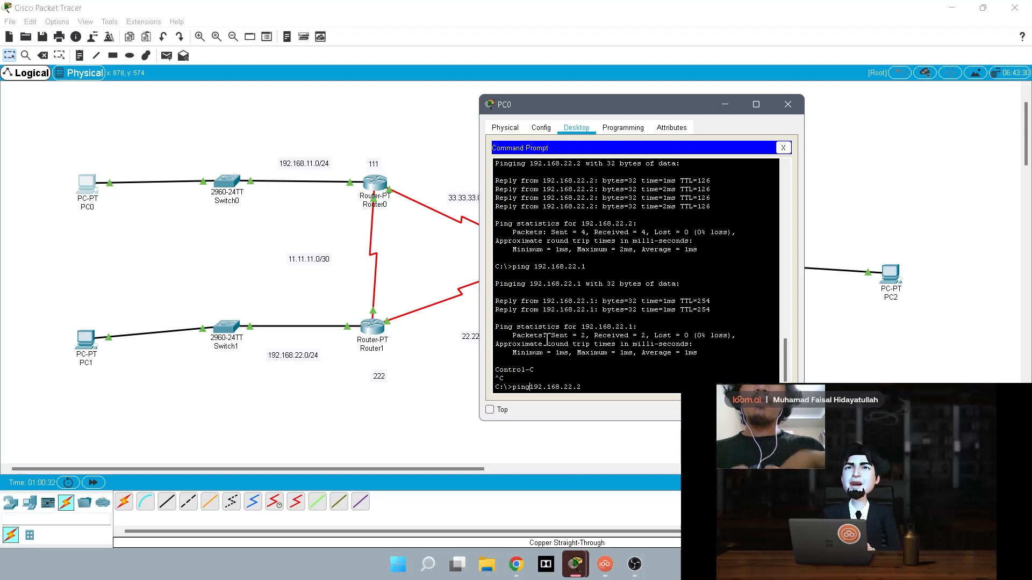
key("Return")
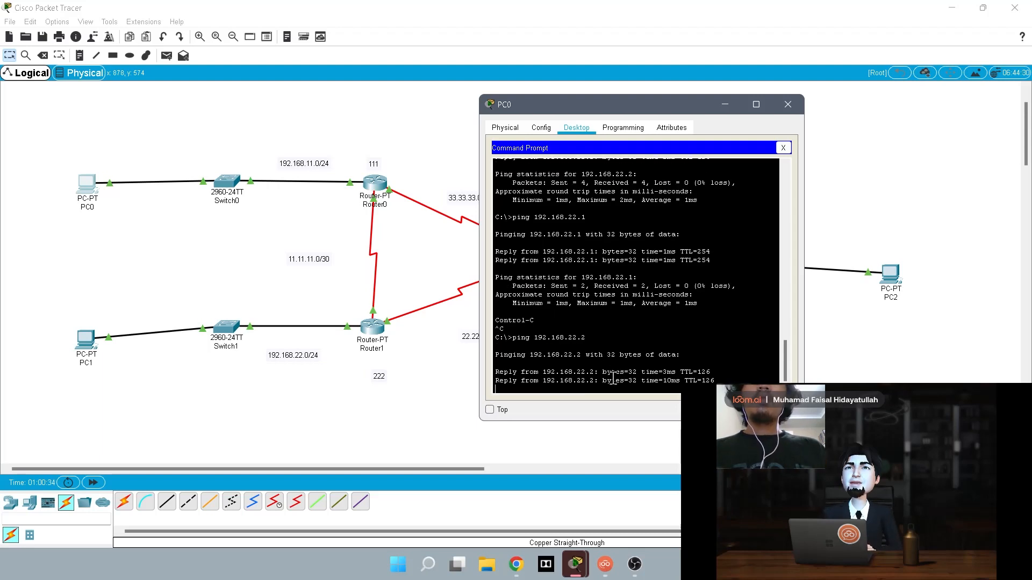
Ping 192.168.33.1 from PC0's Command Prompt, with its window moved clear of Router2, and close the PC0 window.
left_click_drag(625, 100, 754, 102)
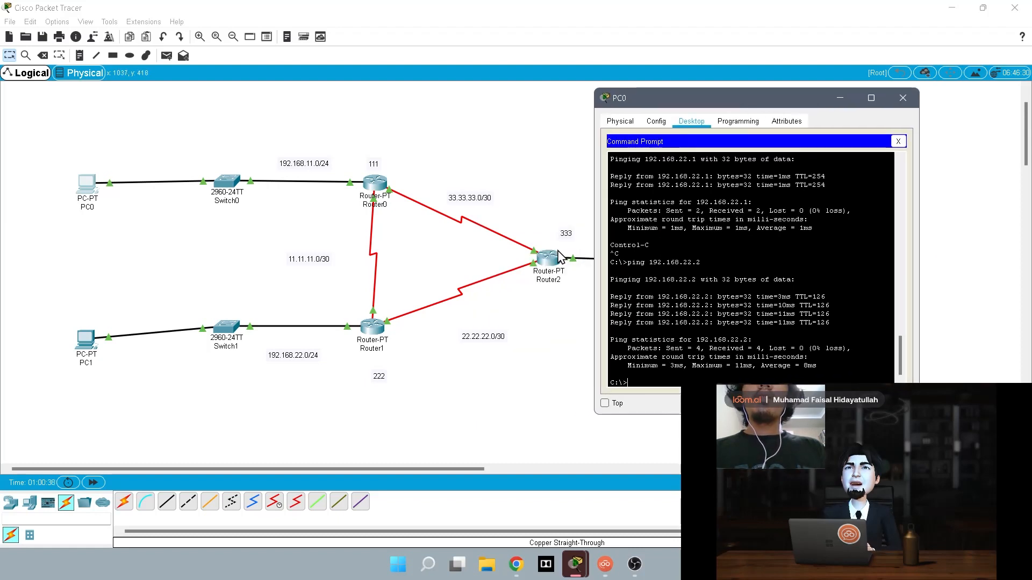
type("ping")
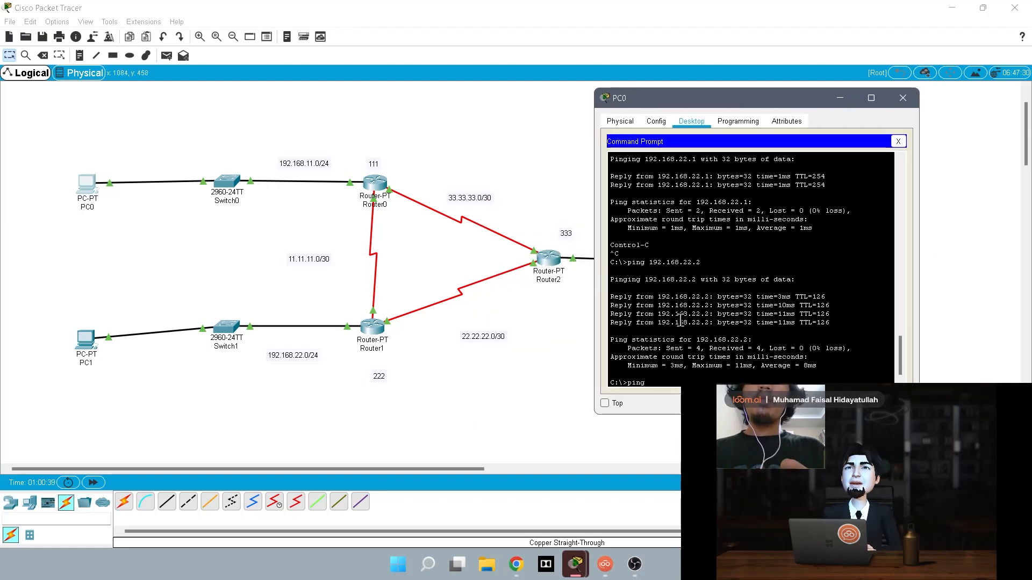
type(" 192.168.33")
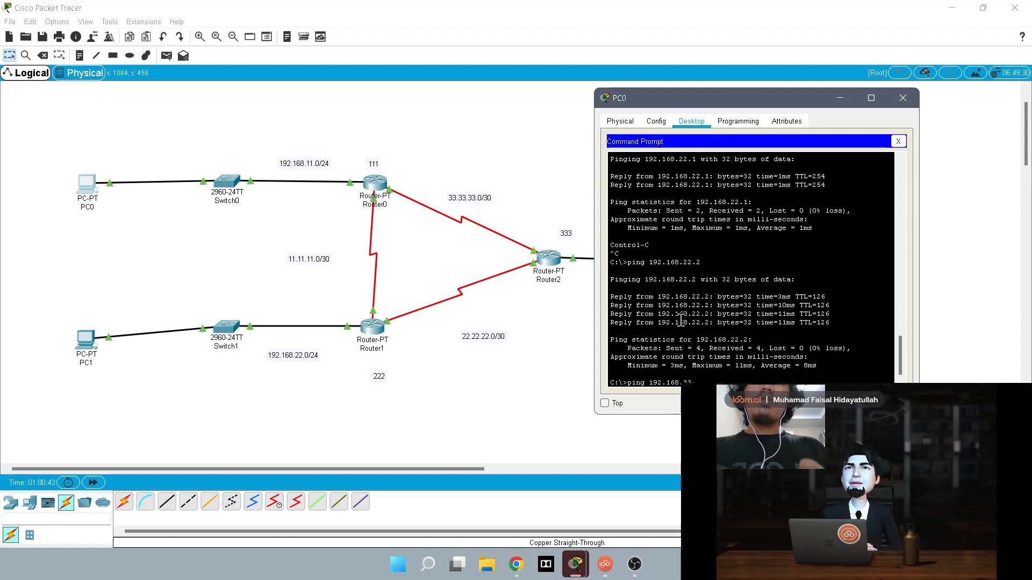
type(".1")
key("Return")
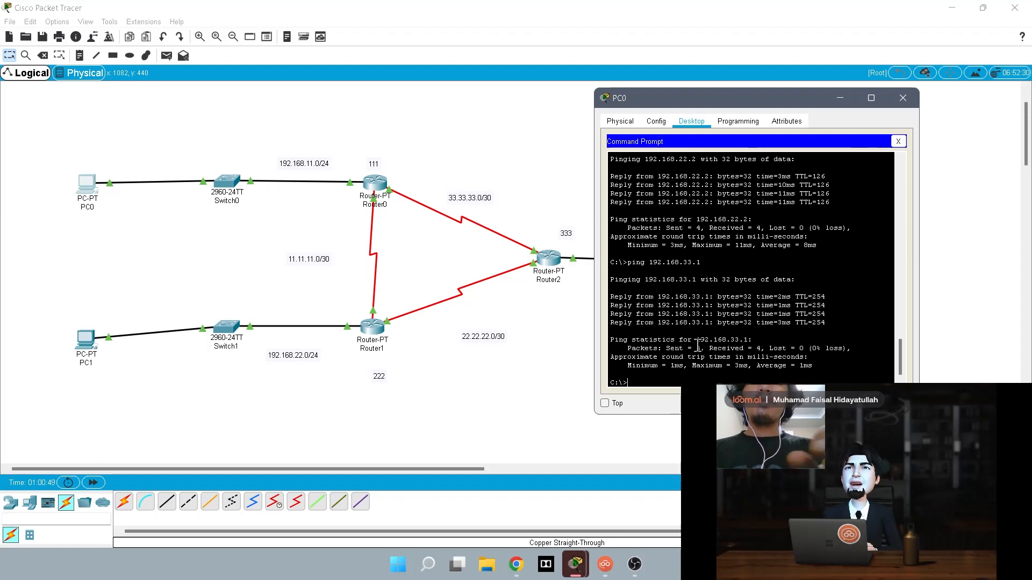
left_click(903, 97)
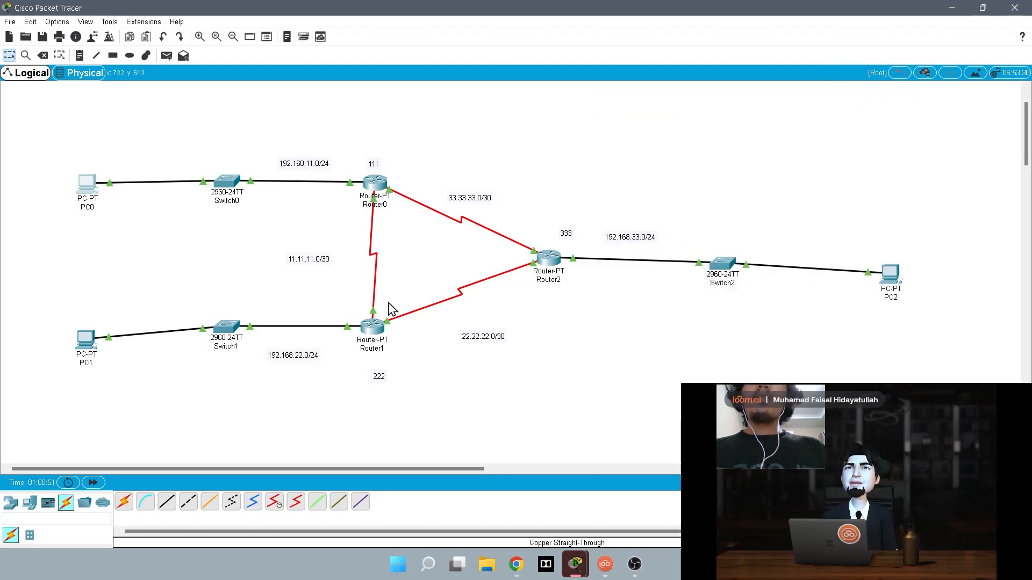
Open PC1's Command Prompt and ping 192.168.11.1.
left_click(83, 340)
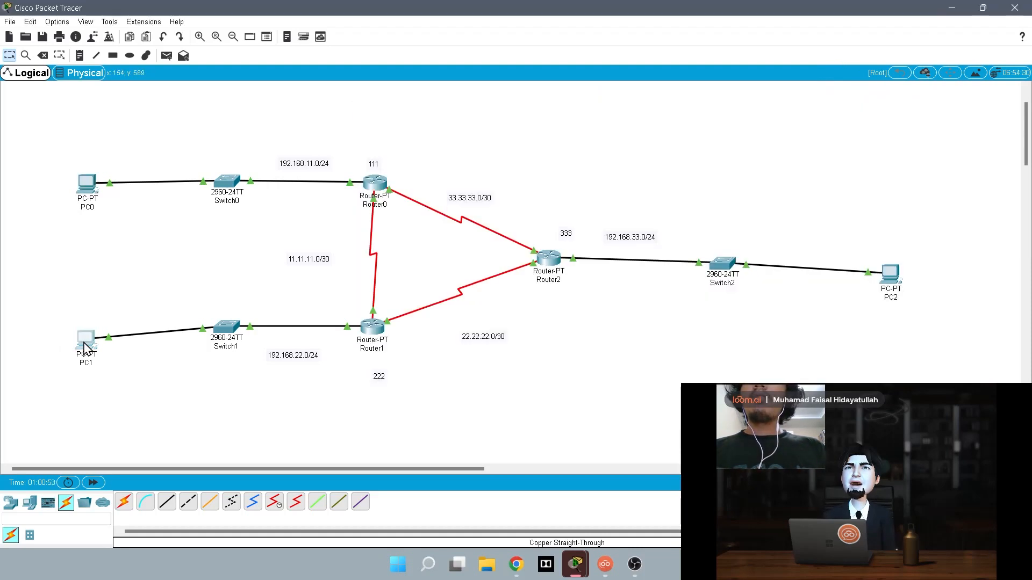
left_click(451, 134)
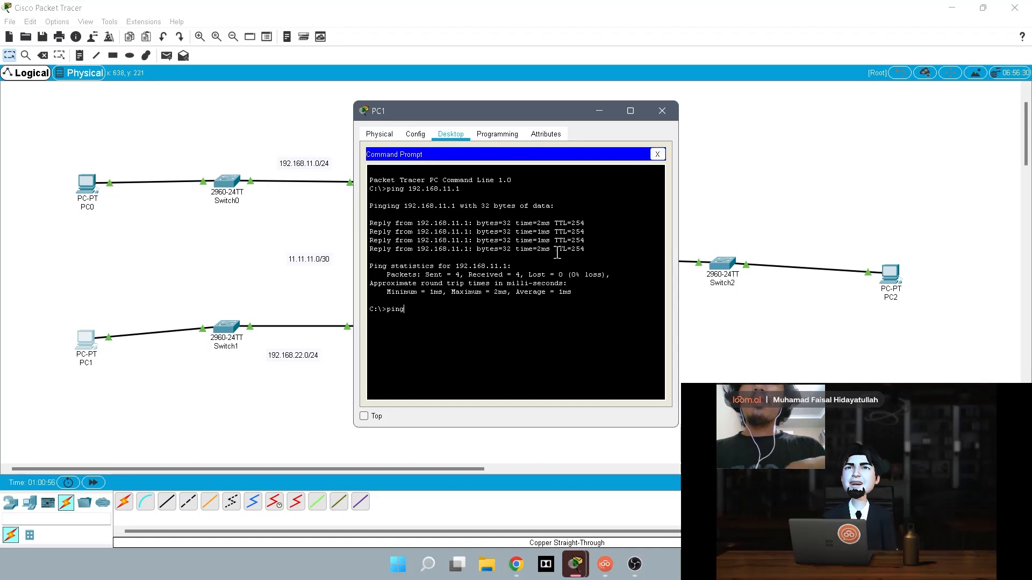
type("1")
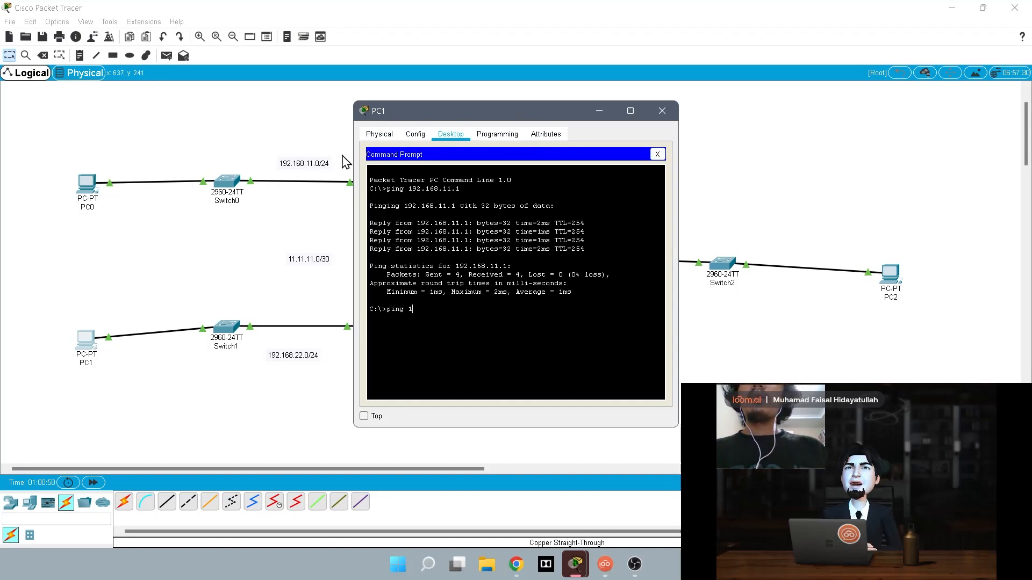
type("92.1")
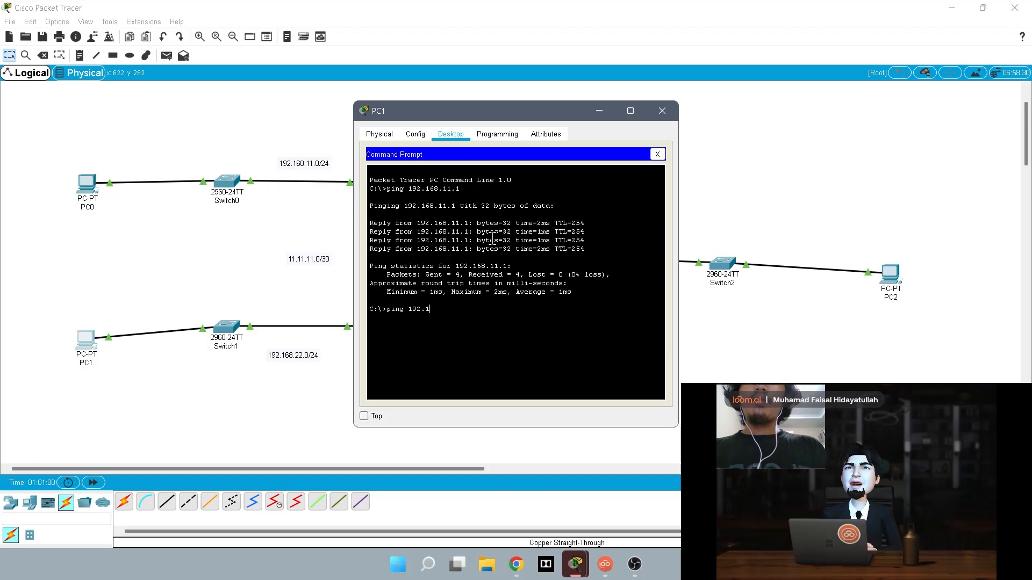
type("68.11.")
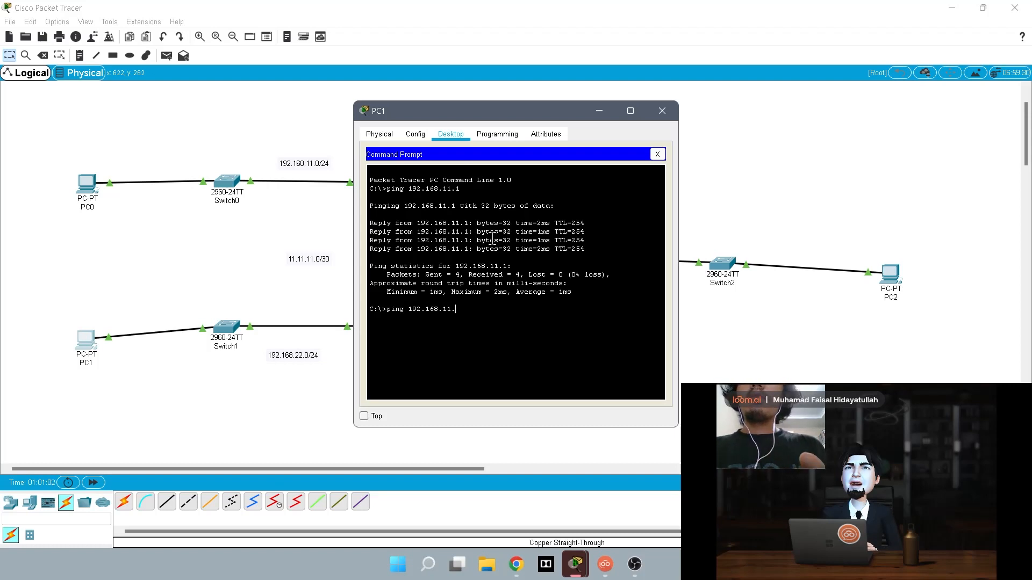
type("1")
key("Return")
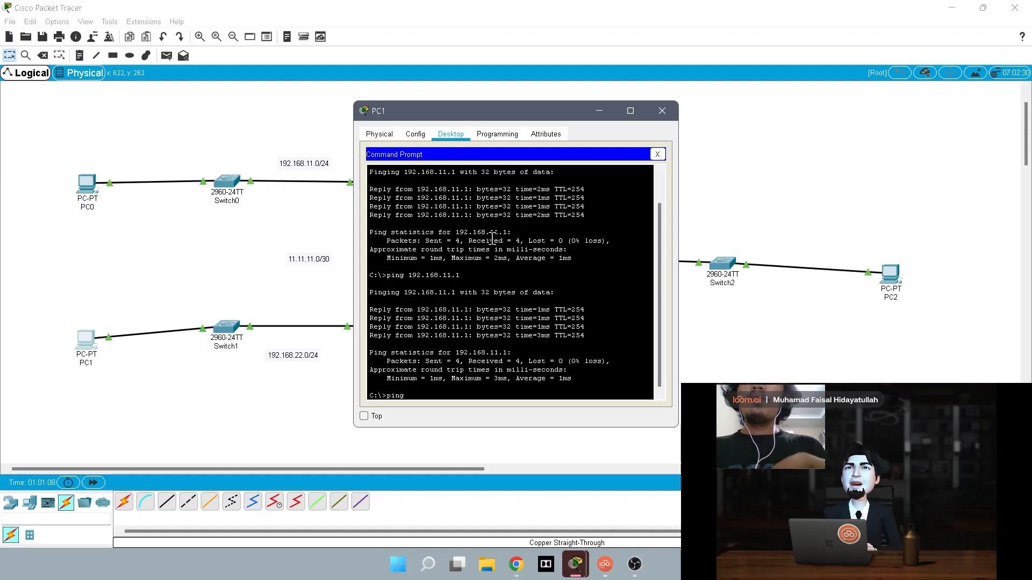
Ping 192.168.33.2 from PC1's Command Prompt and close the PC1 window.
type("19")
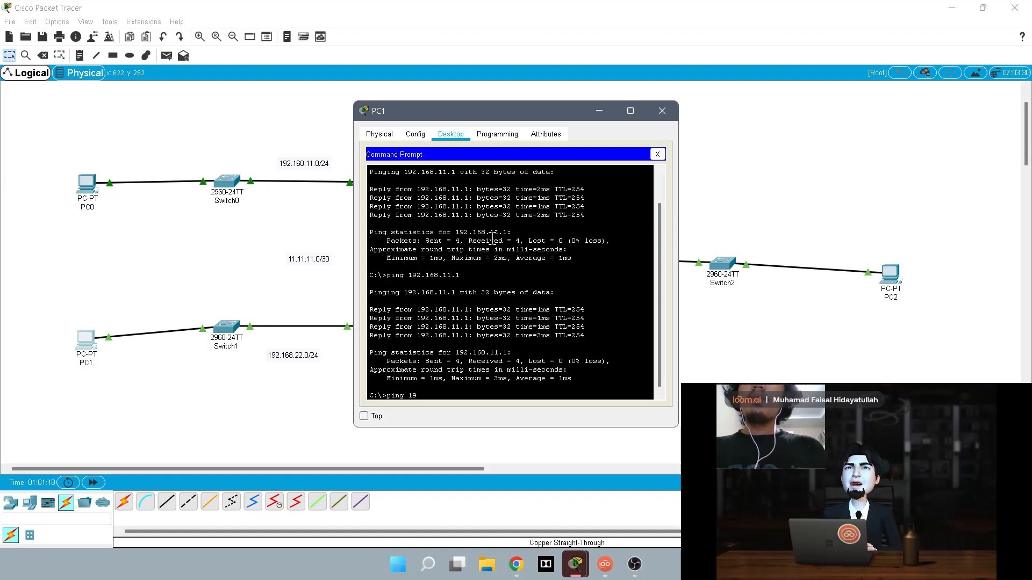
left_click_drag(522, 112, 392, 106)
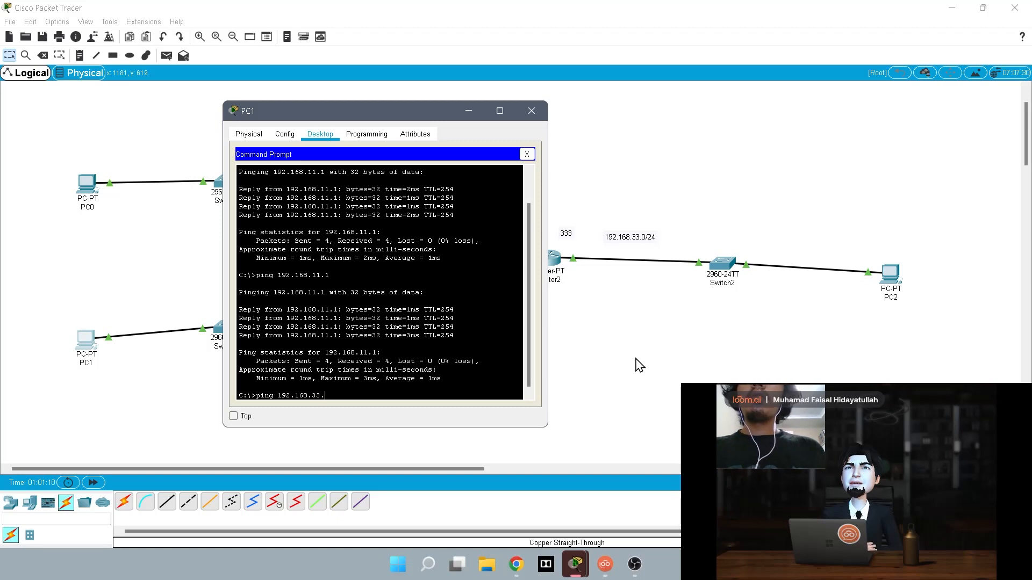
type("2")
key("Return")
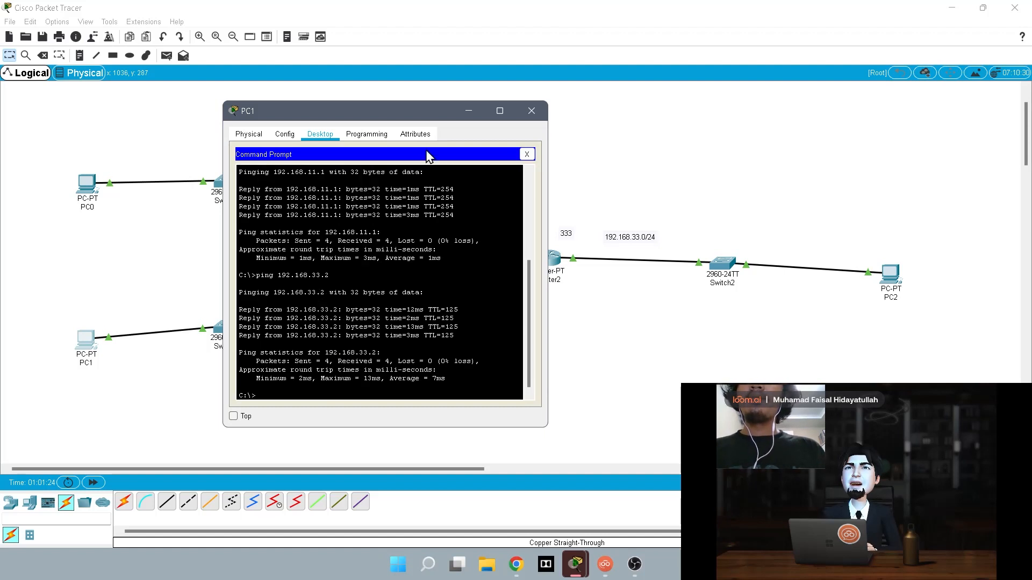
left_click(531, 110)
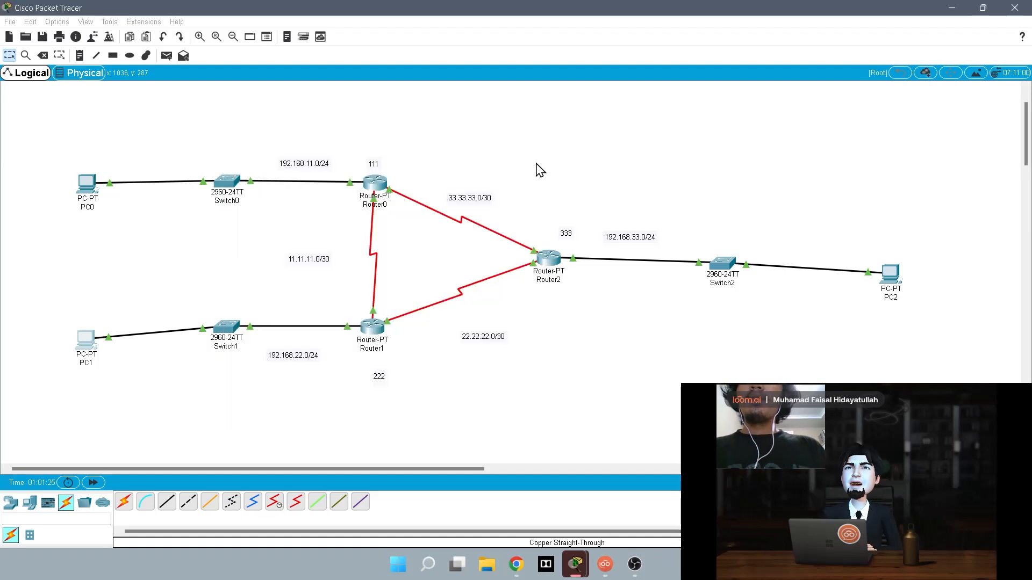
Close PC2's IP Configuration, open its Command Prompt, and ping 192.168.11.2.
left_click(892, 274)
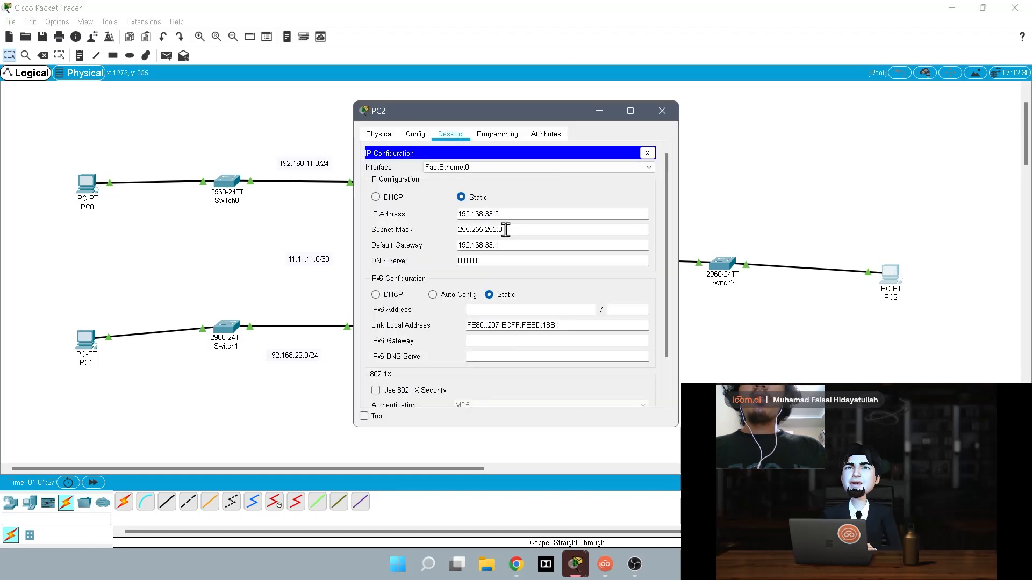
left_click(647, 153)
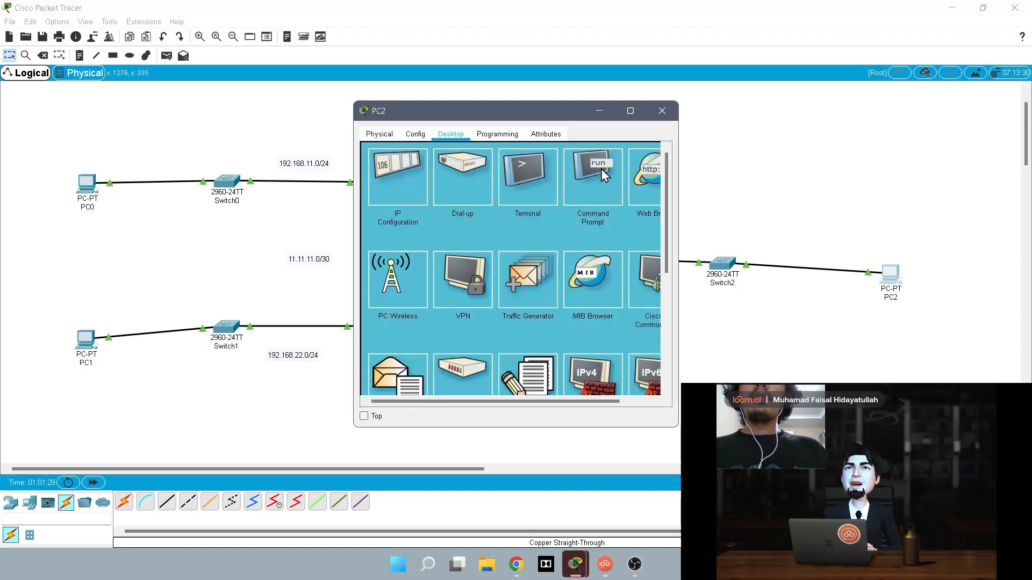
left_click(593, 172)
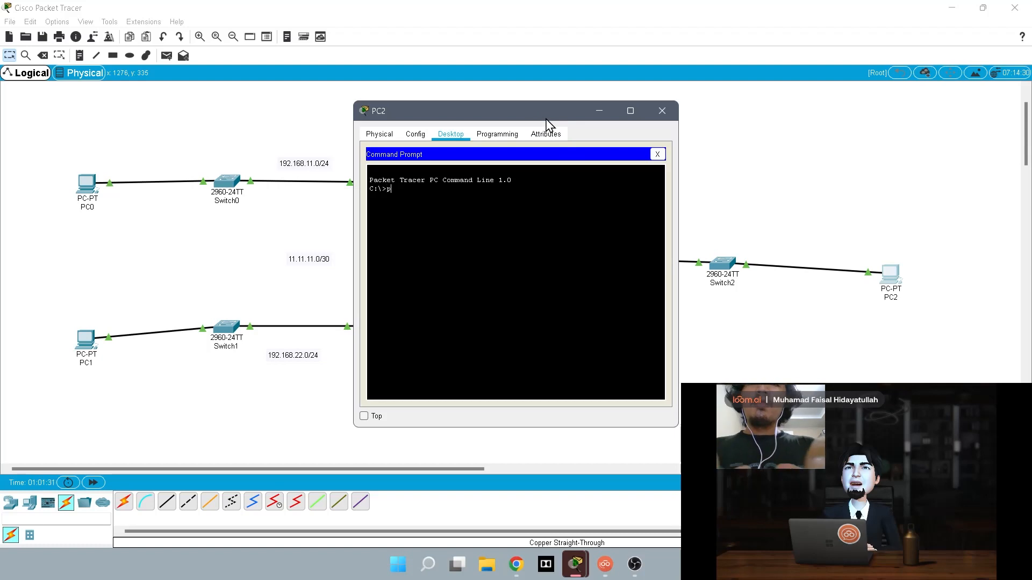
type("ping 192")
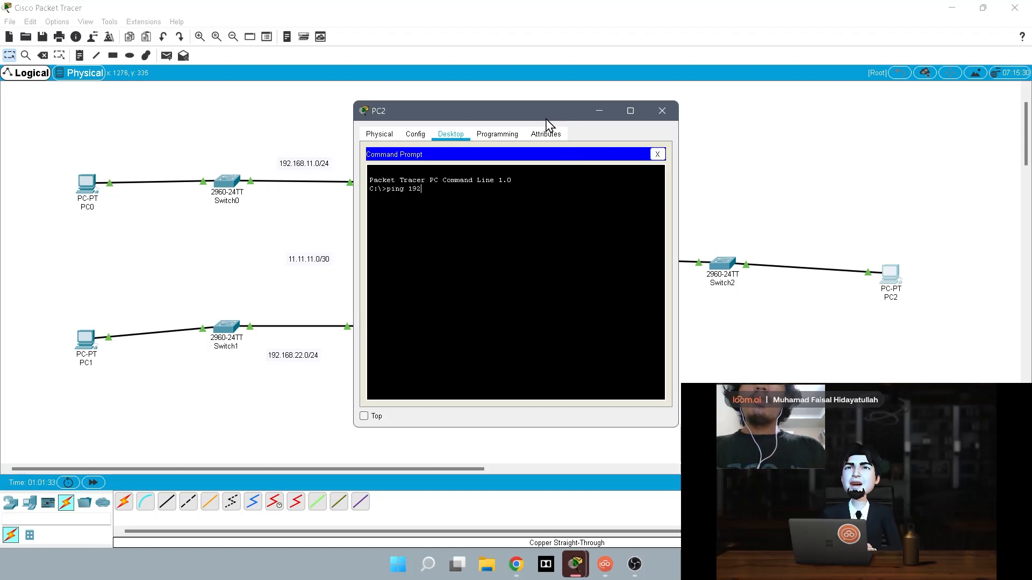
type(".")
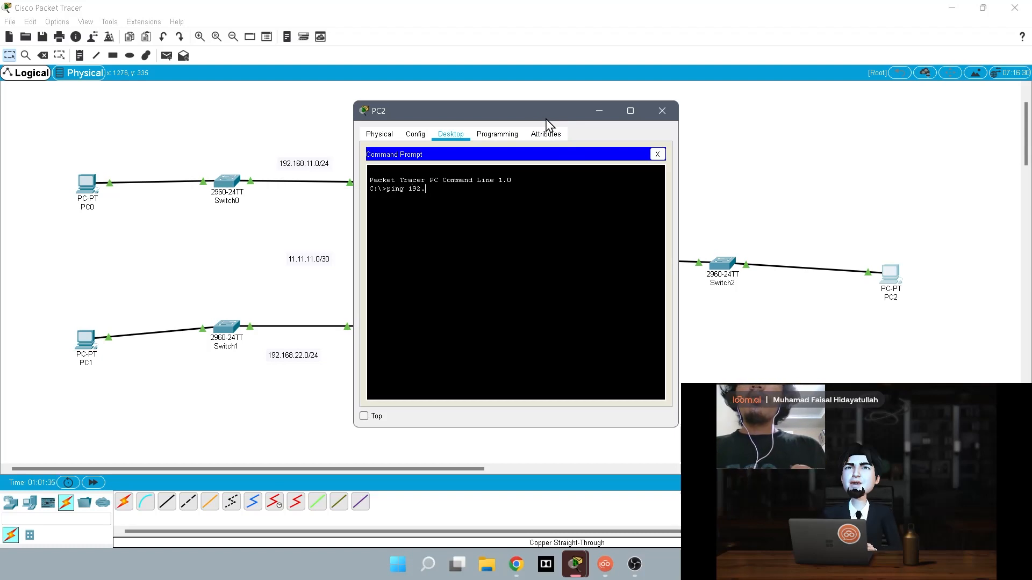
type("168.11")
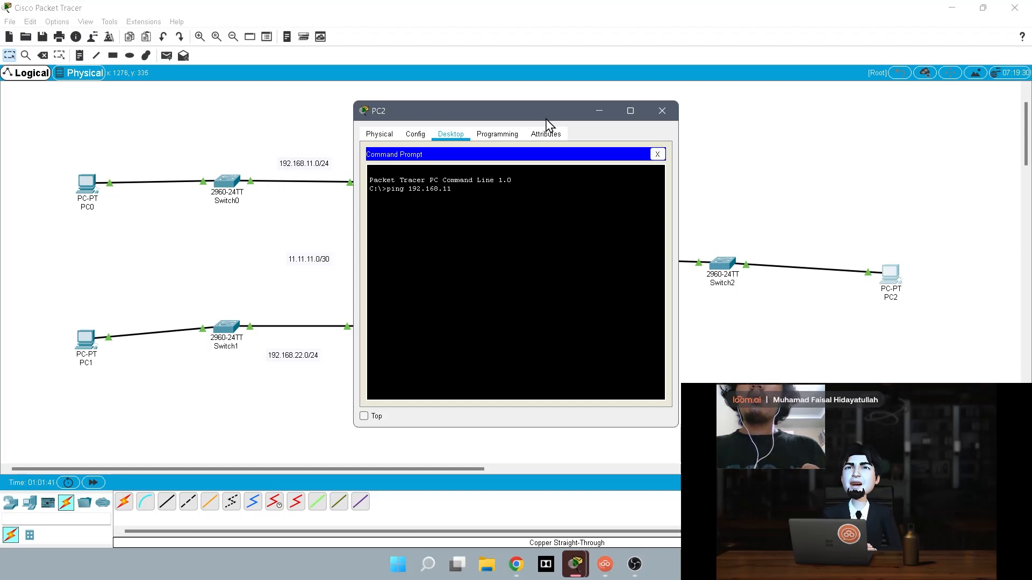
type(".2")
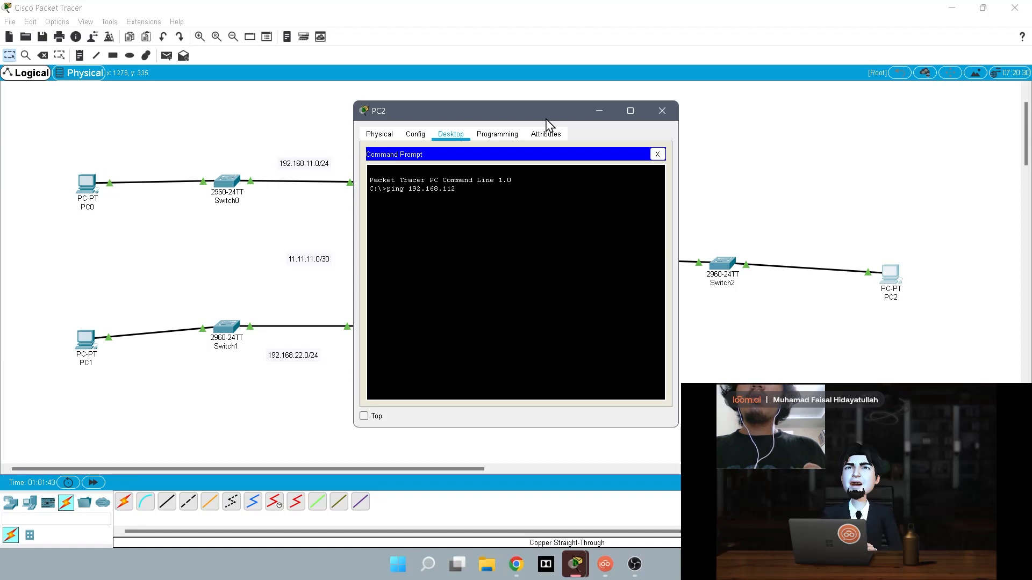
key("Return")
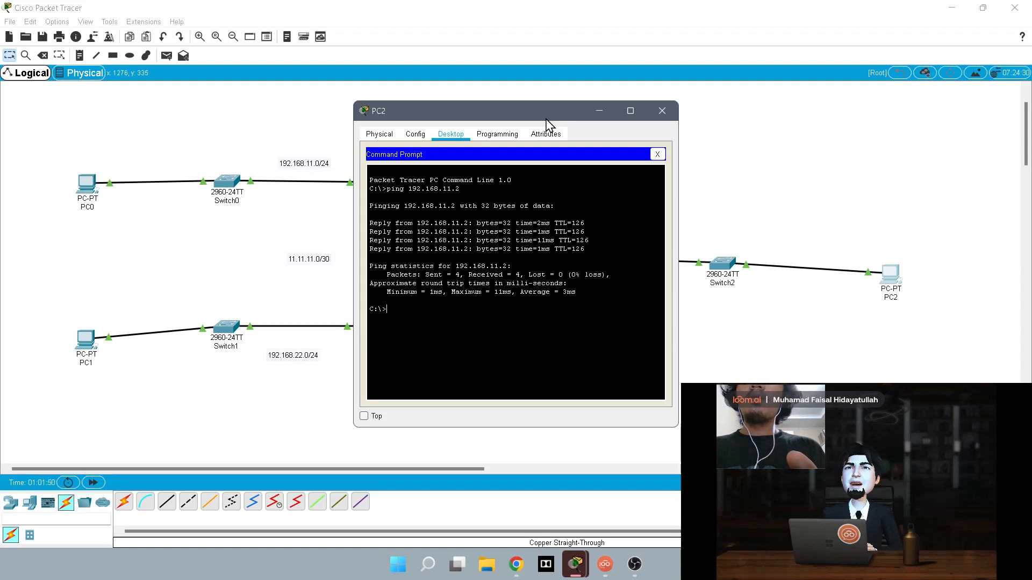
Try to ping 192.168.11.1 from PC2's Command Prompt.
type("ing")
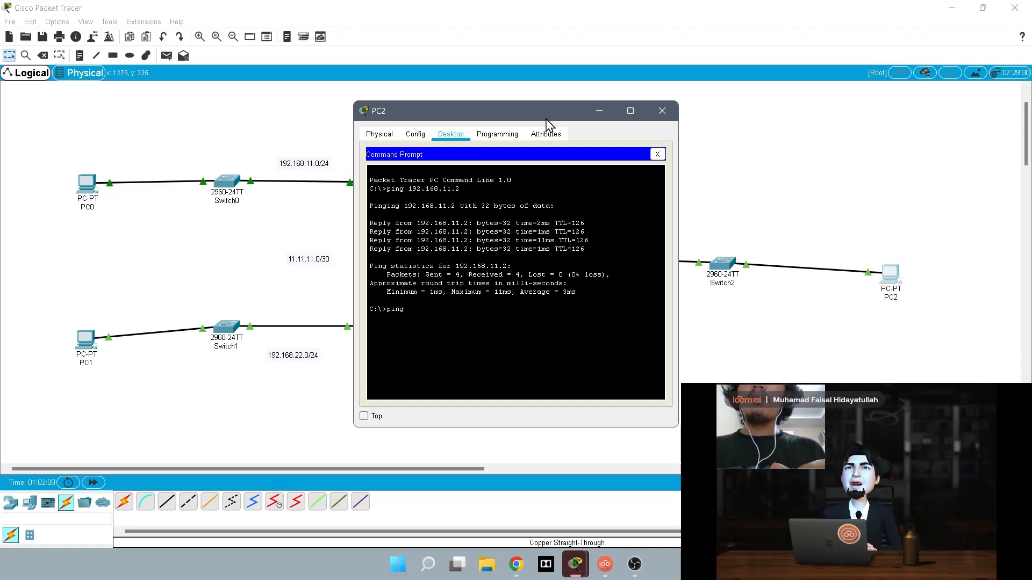
type("192")
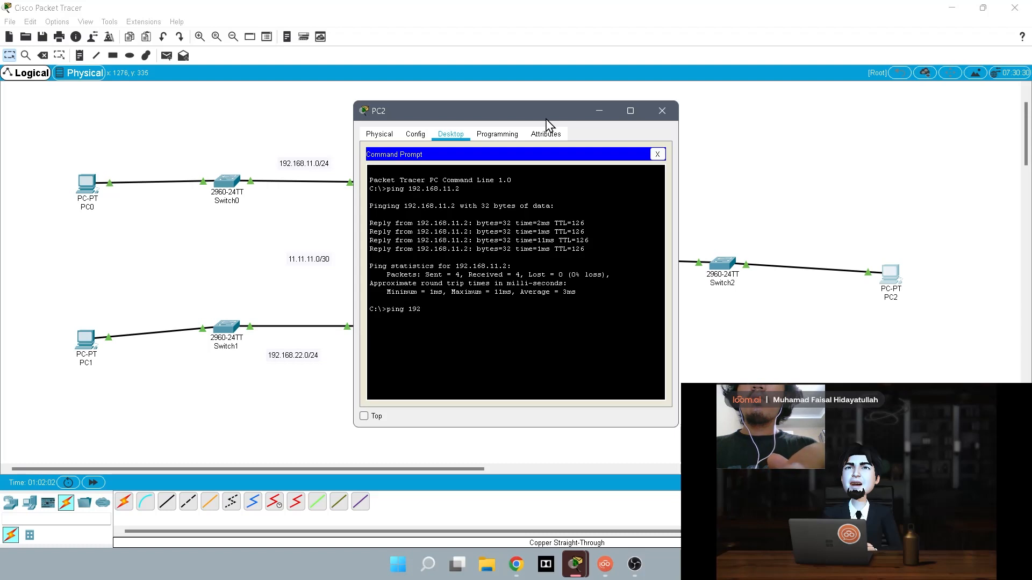
type(".168")
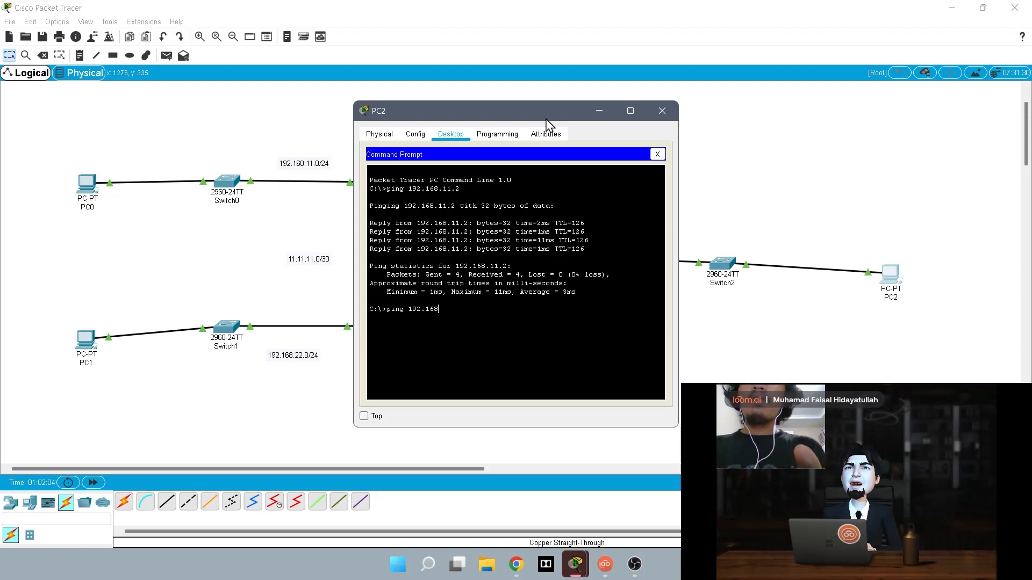
type(".11.1")
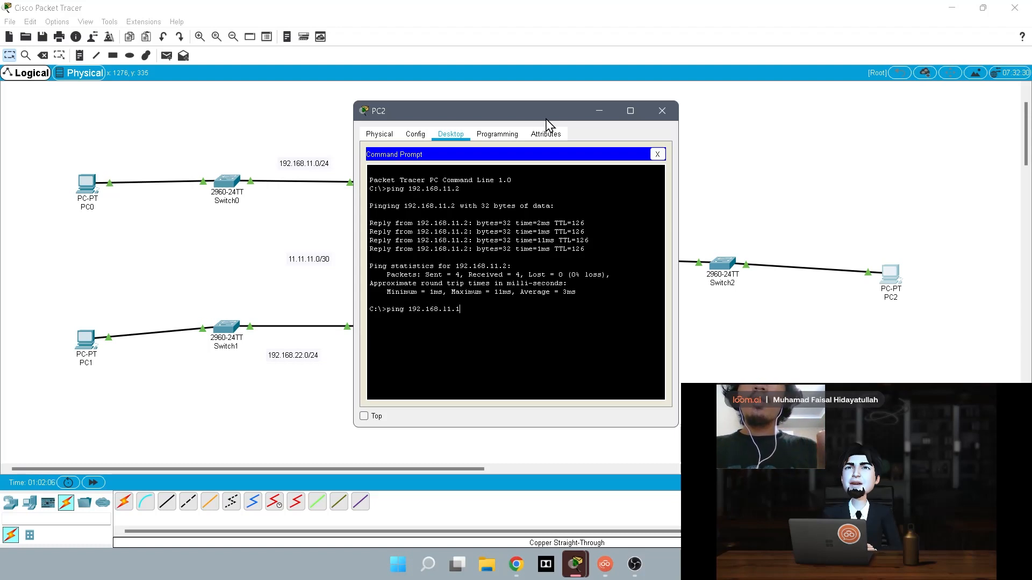
key("Return")
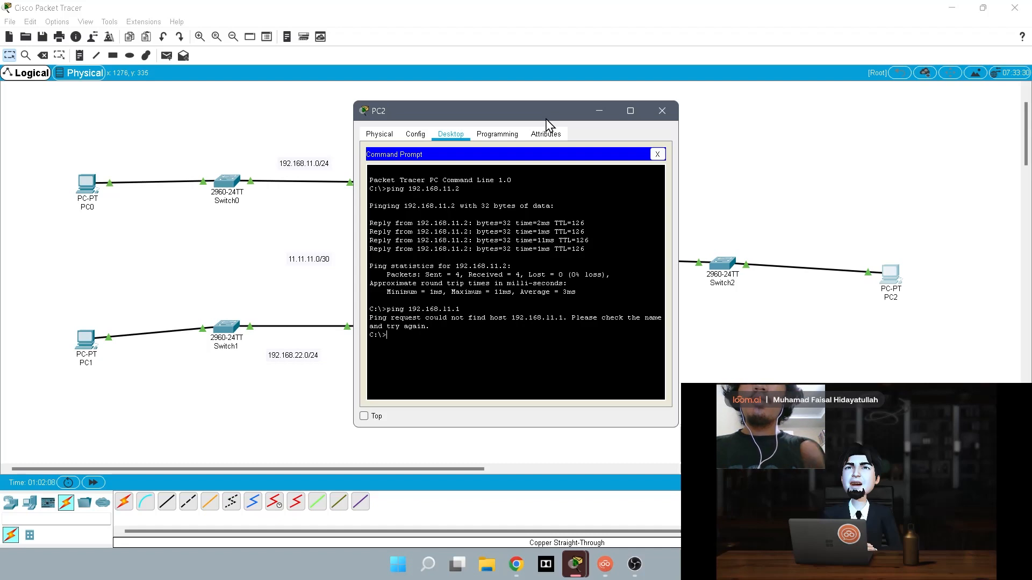
Ping 192.168.22.1 from PC2's Command Prompt, interrupt the ping before it completes, and minimize the PC2 window.
type("ping ")
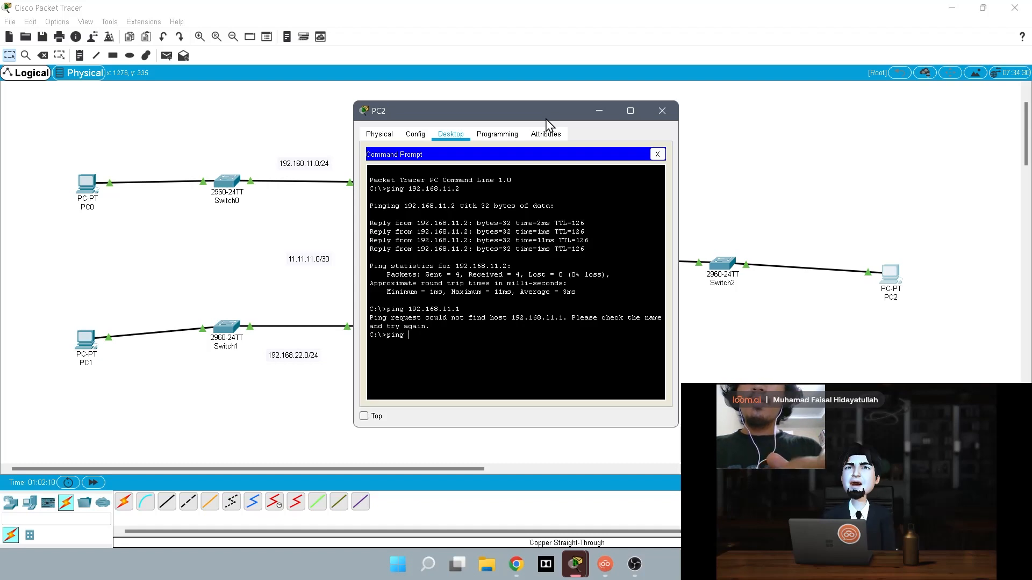
type("192.1")
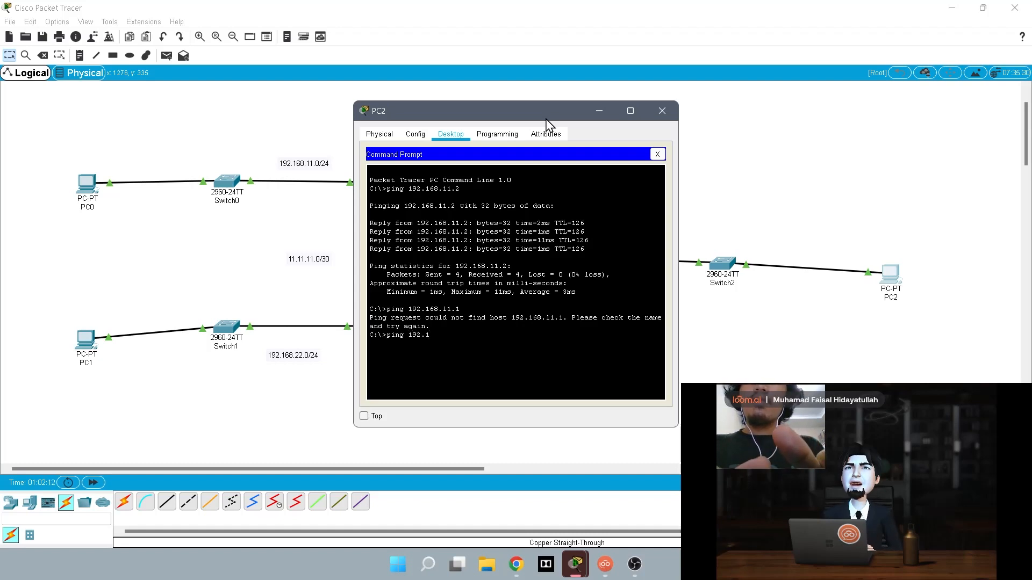
type("68.")
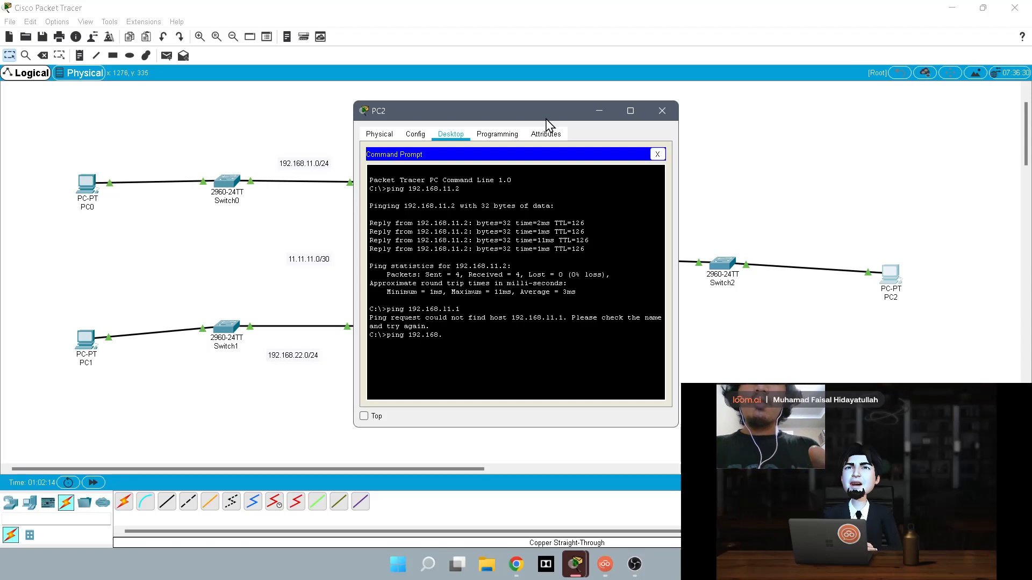
type("22.")
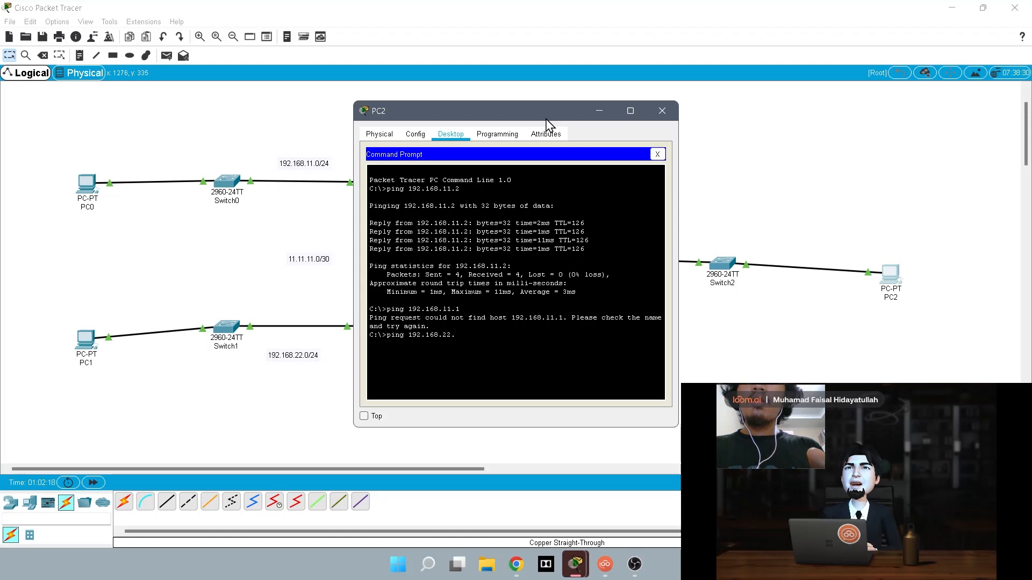
type("1")
key("Return")
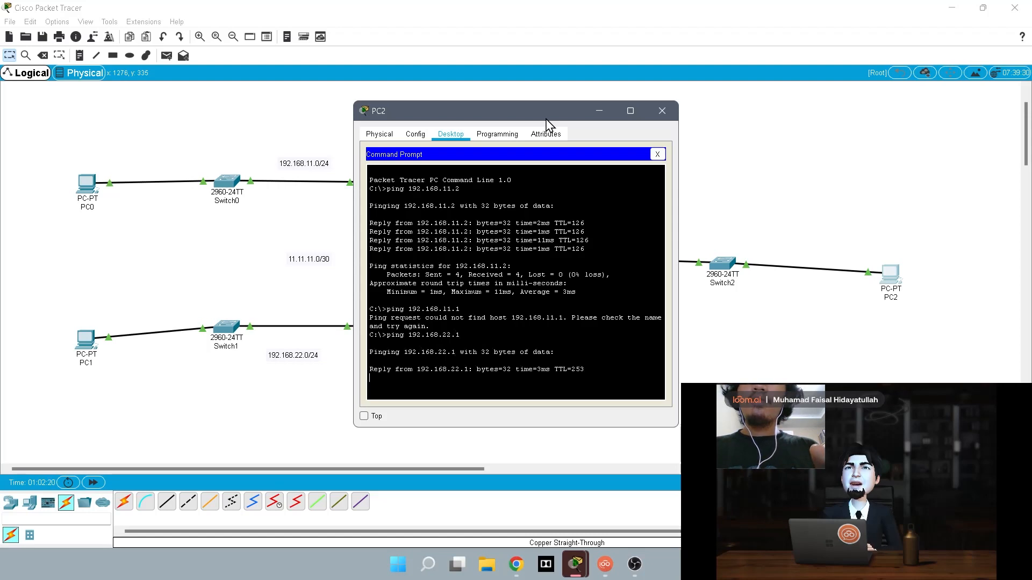
key("ctrl+c")
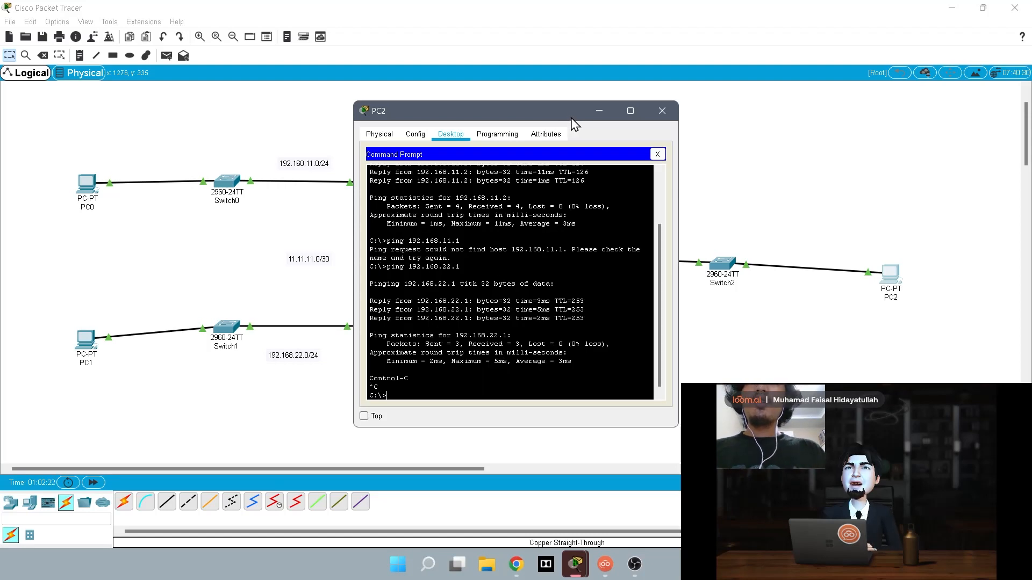
left_click(598, 111)
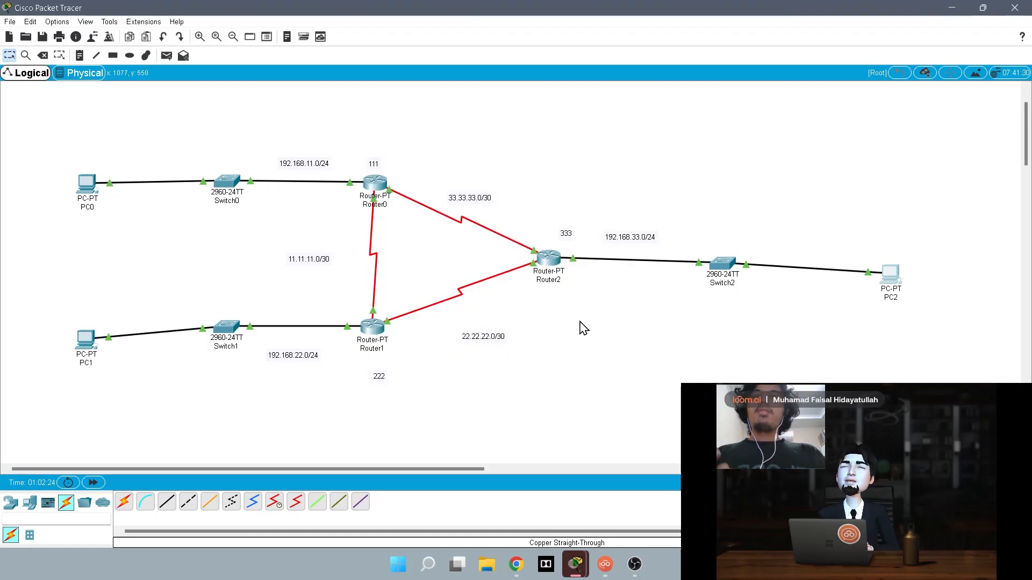